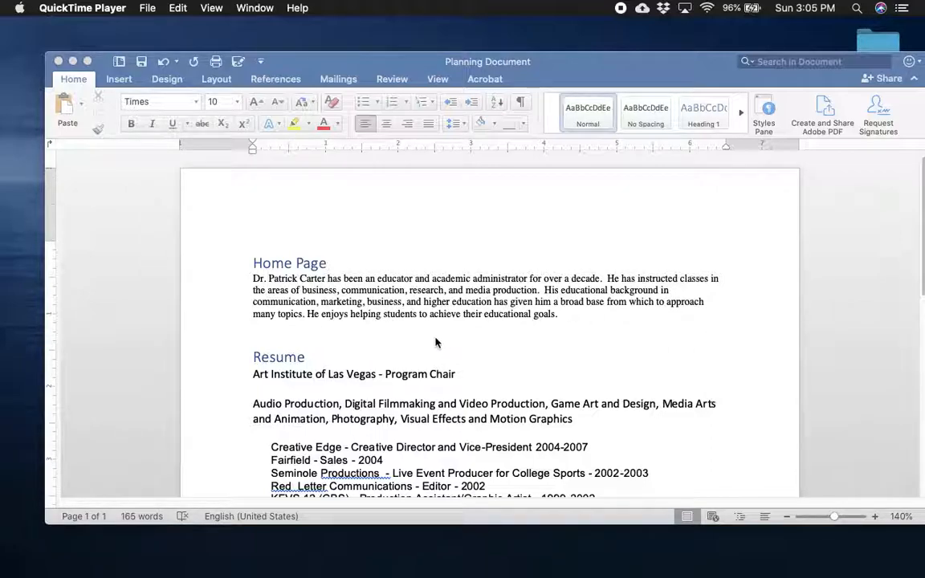
# Review the page sections in the planning document and the files collected in the wix desktop folder
pyautogui.scroll(-5, 434, 342)
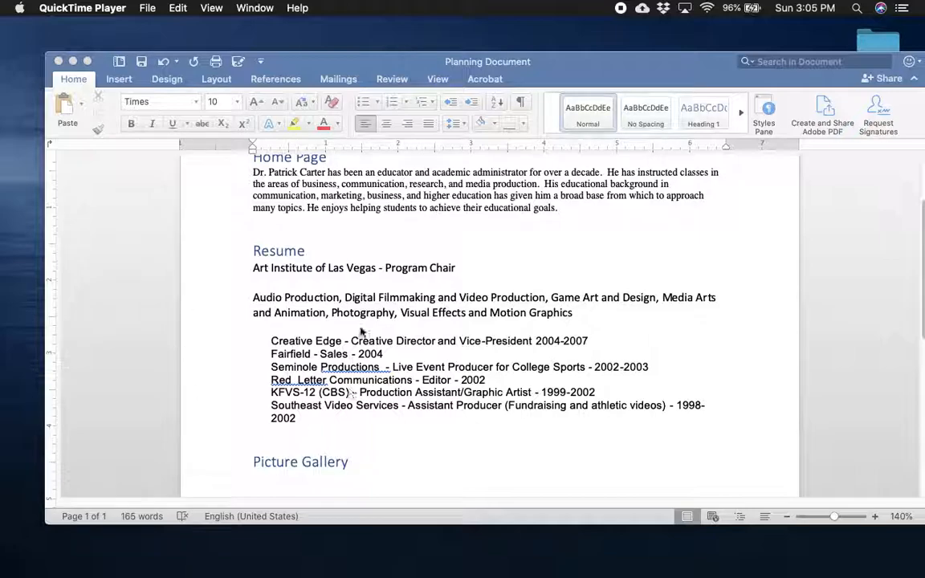
pyautogui.scroll(-5, 460, 396)
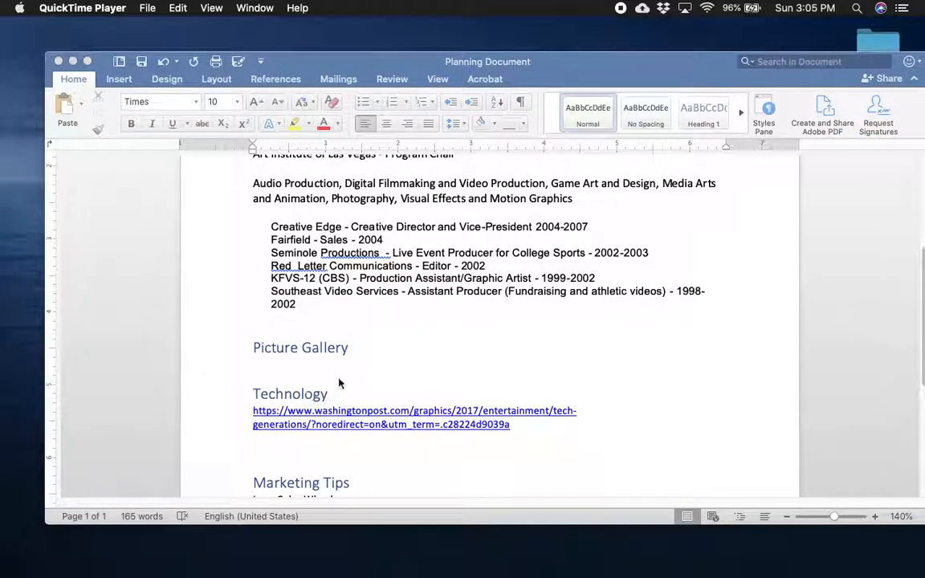
pyautogui.scroll(-5, 402, 384)
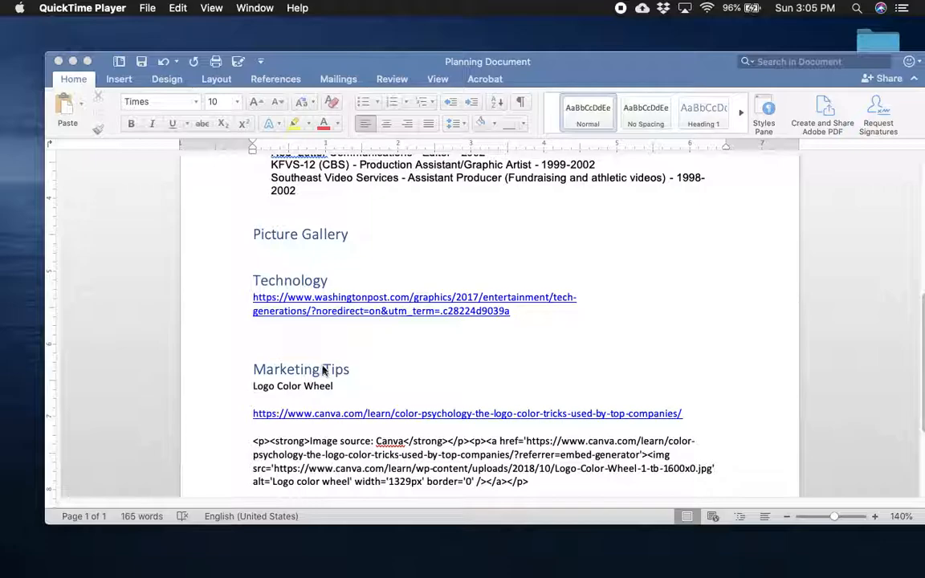
pyautogui.click(72, 62)
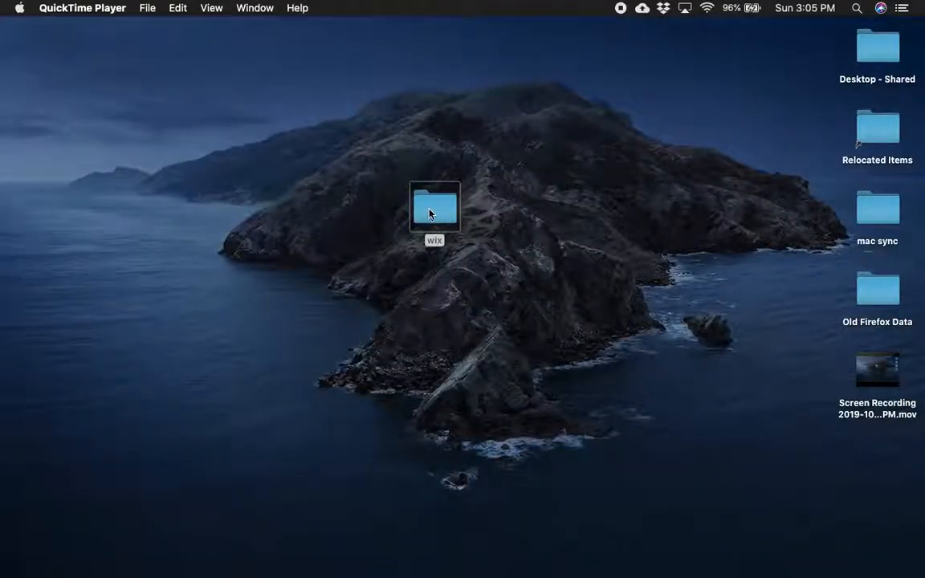
pyautogui.doubleClick(429, 213)
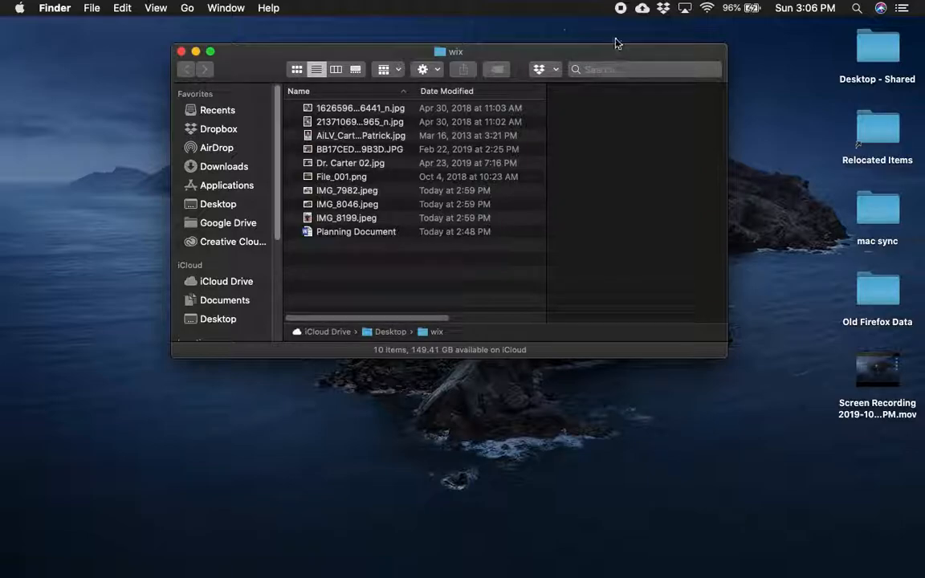
pyautogui.click(180, 49)
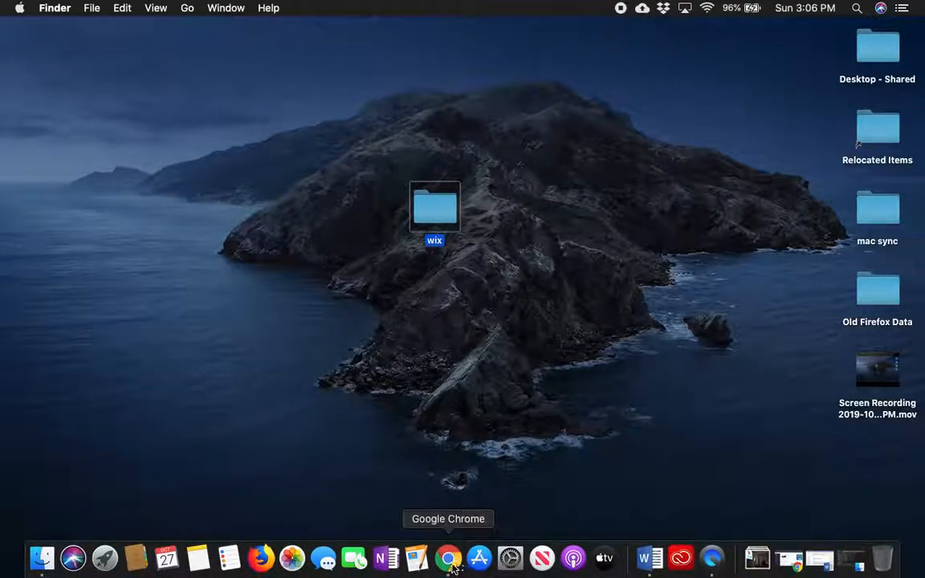
# Switch to Google Chrome, open Mysite for editing in the Wix Website Editor and make the browser window full screen
pyautogui.click(454, 562)
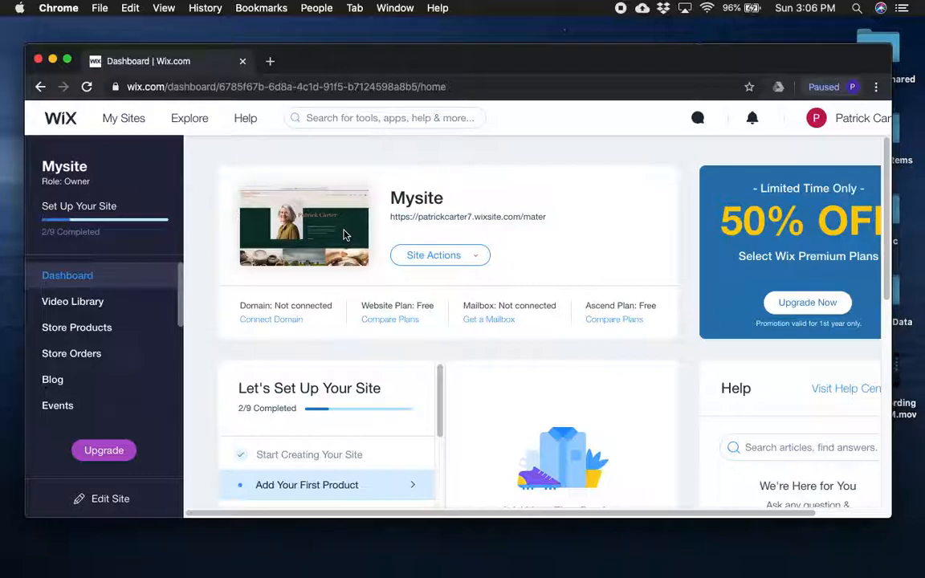
pyautogui.click(472, 262)
pyautogui.click(454, 297)
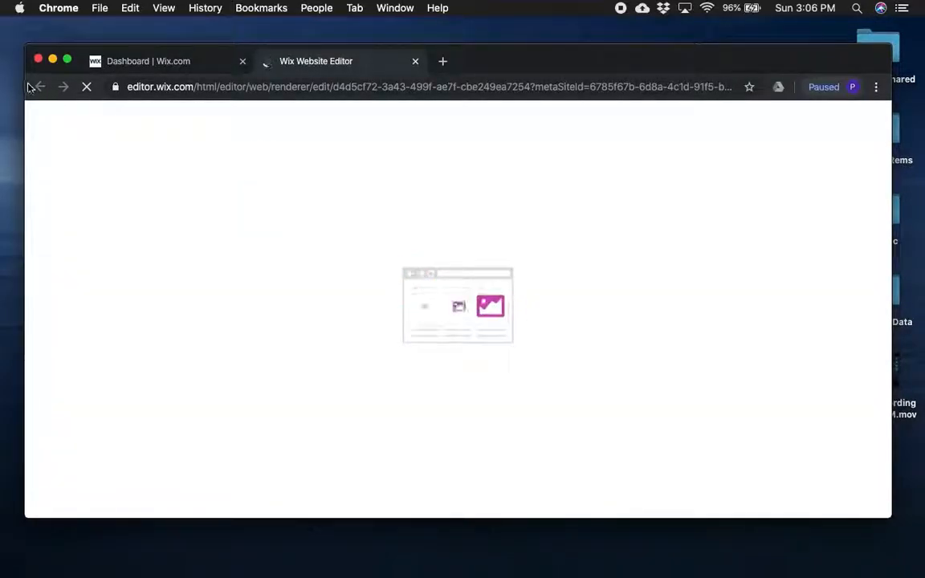
pyautogui.click(67, 60)
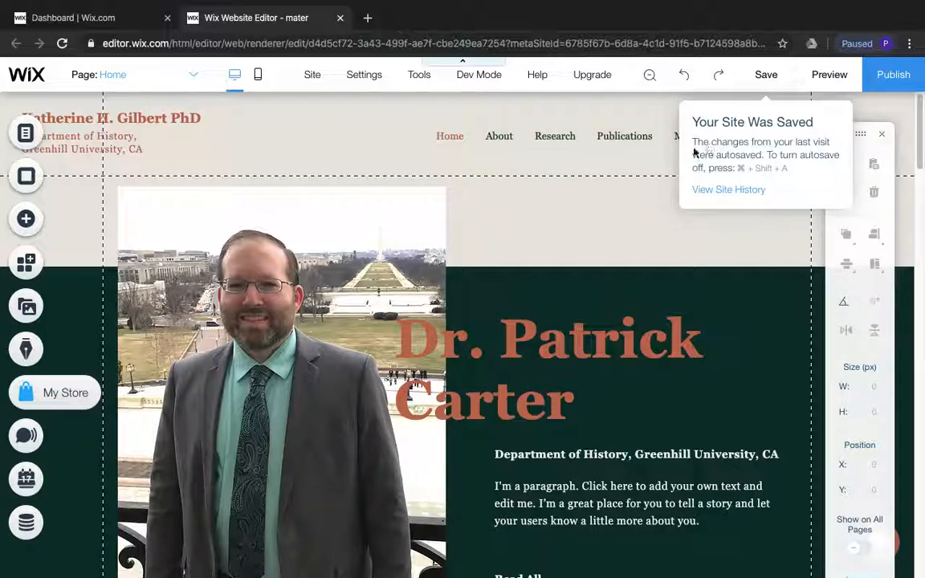
# Delete the Publications page from the site menu together with its Wix Stores app
pyautogui.click(657, 159)
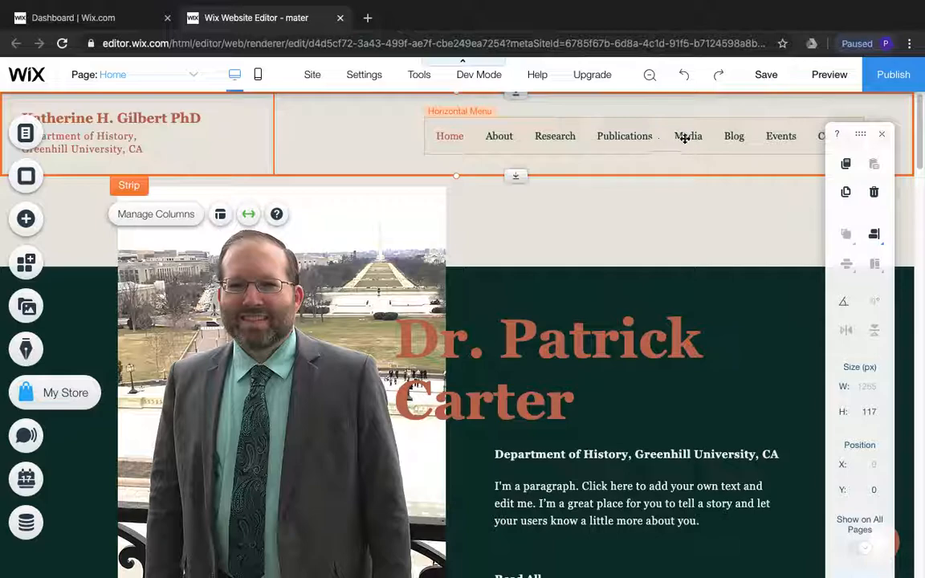
pyautogui.click(640, 139)
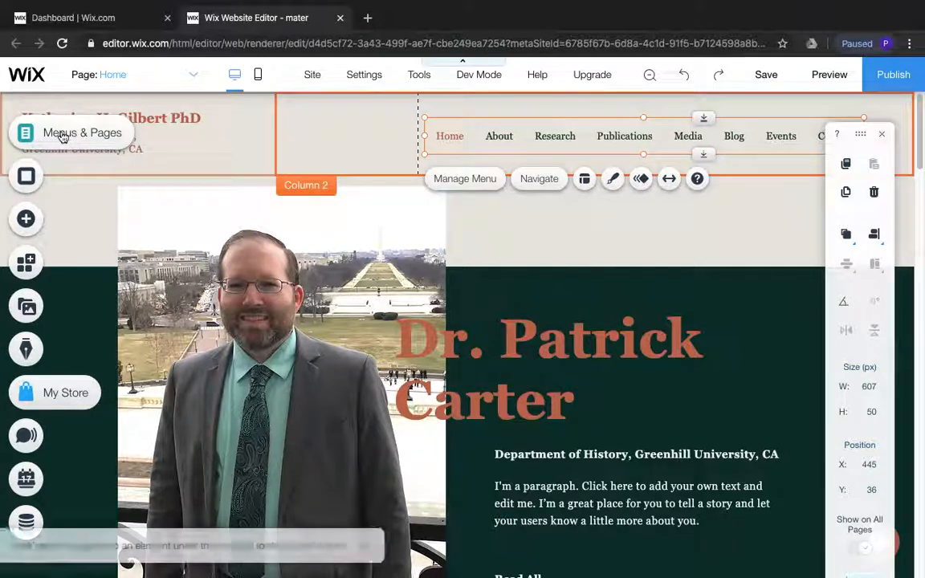
pyautogui.click(63, 137)
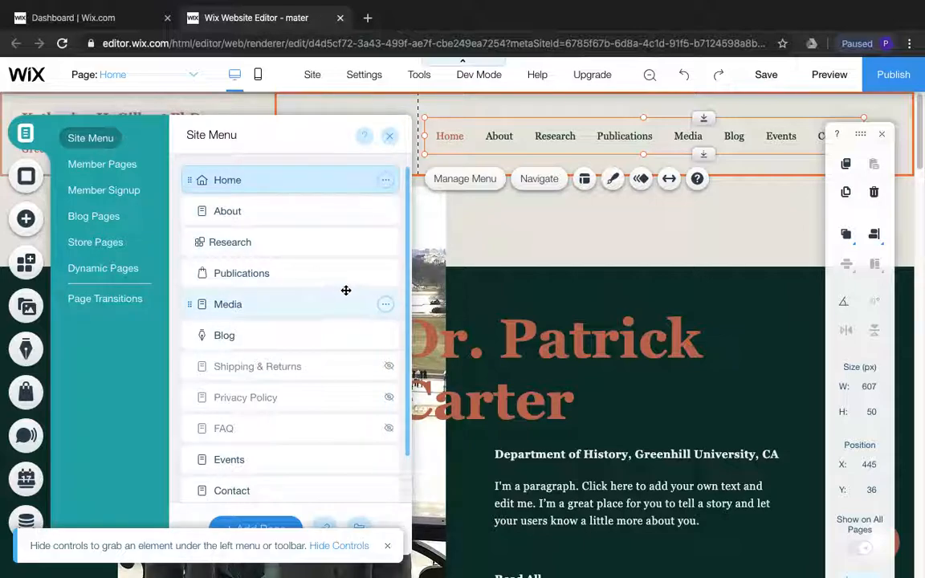
pyautogui.click(385, 275)
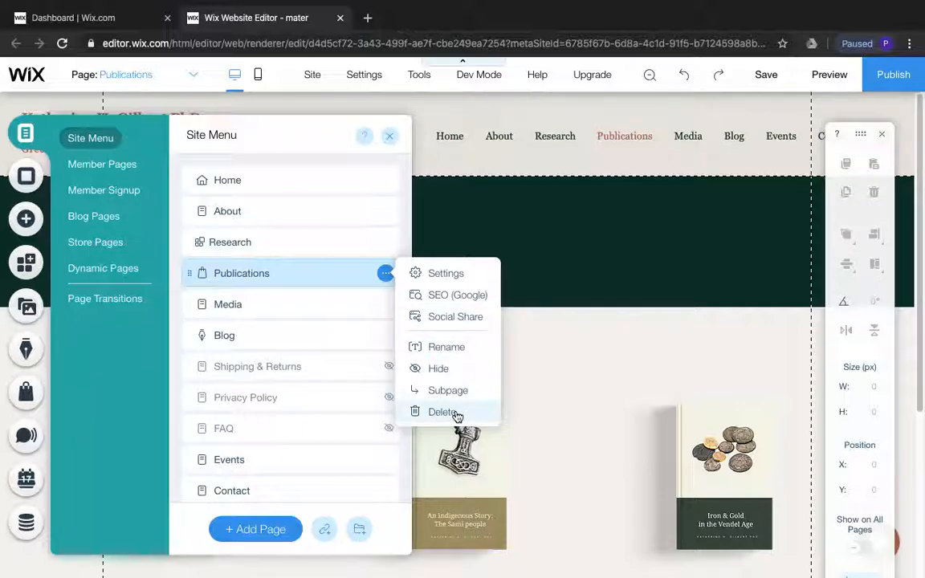
pyautogui.click(456, 414)
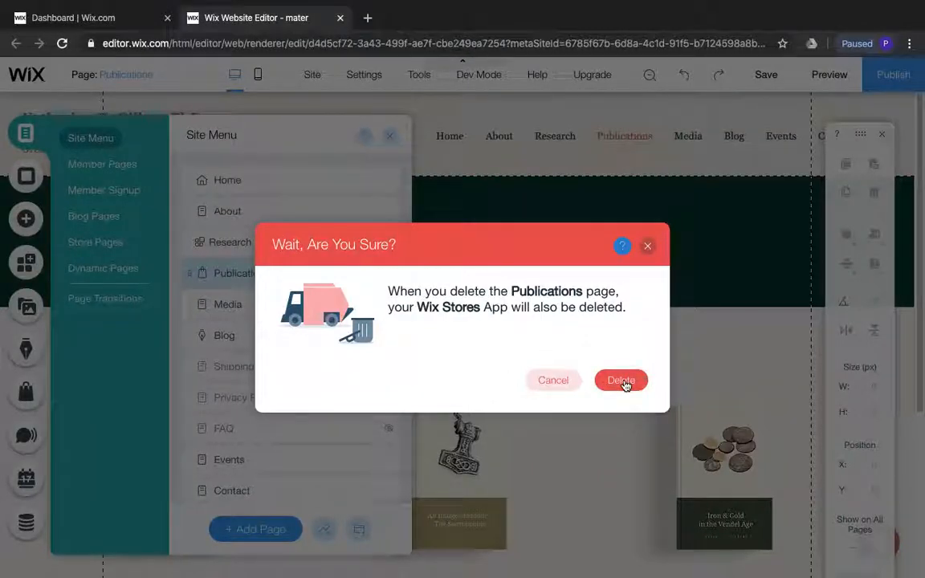
pyautogui.click(620, 381)
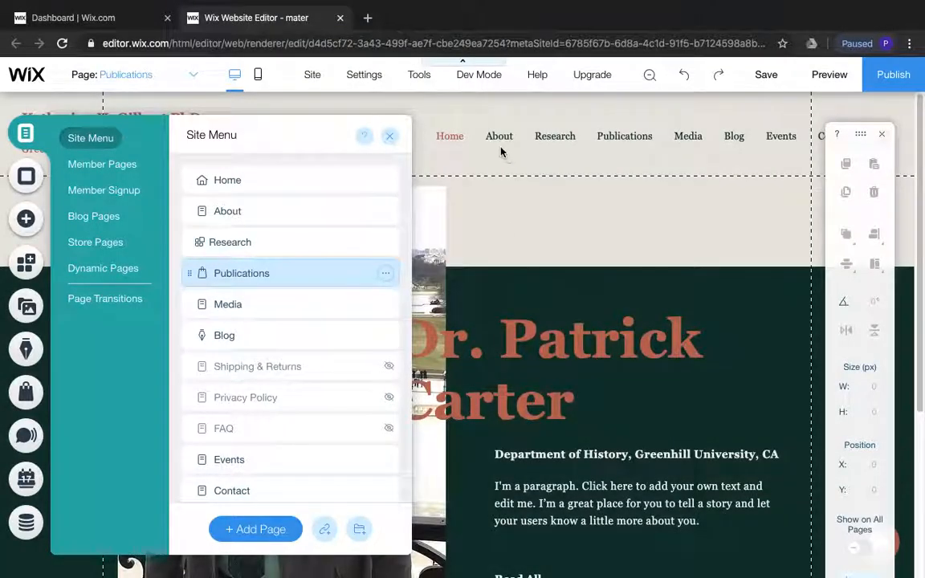
# Open the Research page from the header navigation and examine its layout and file list
pyautogui.click(493, 135)
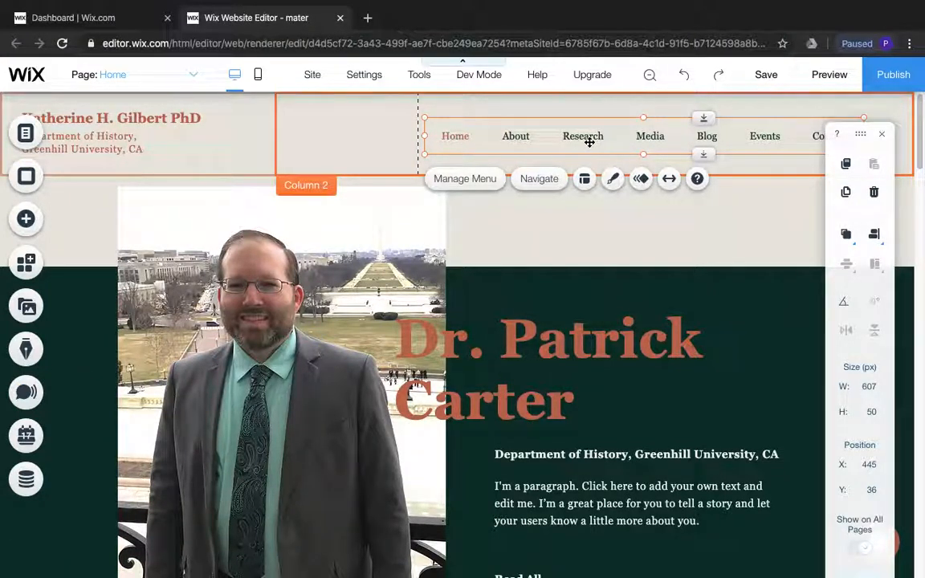
pyautogui.click(541, 178)
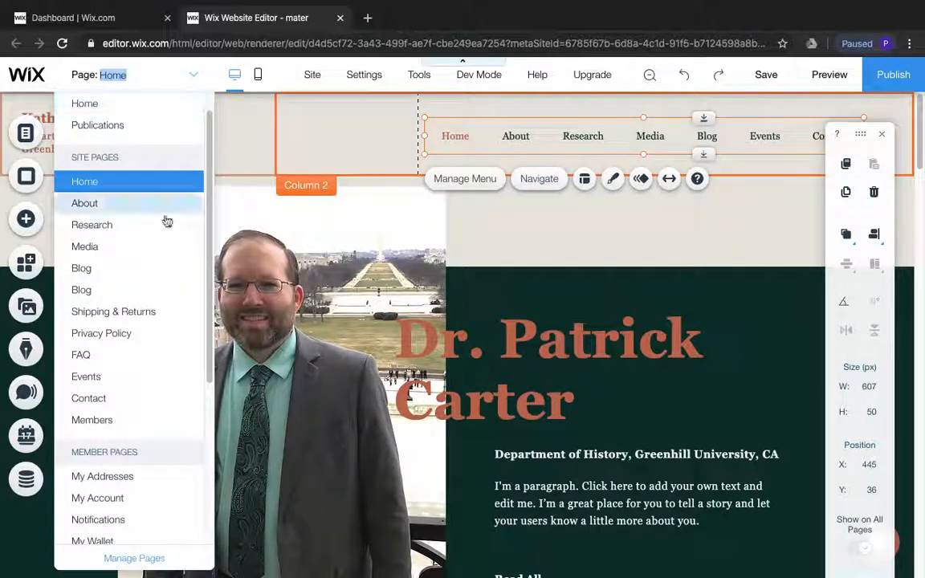
pyautogui.click(116, 225)
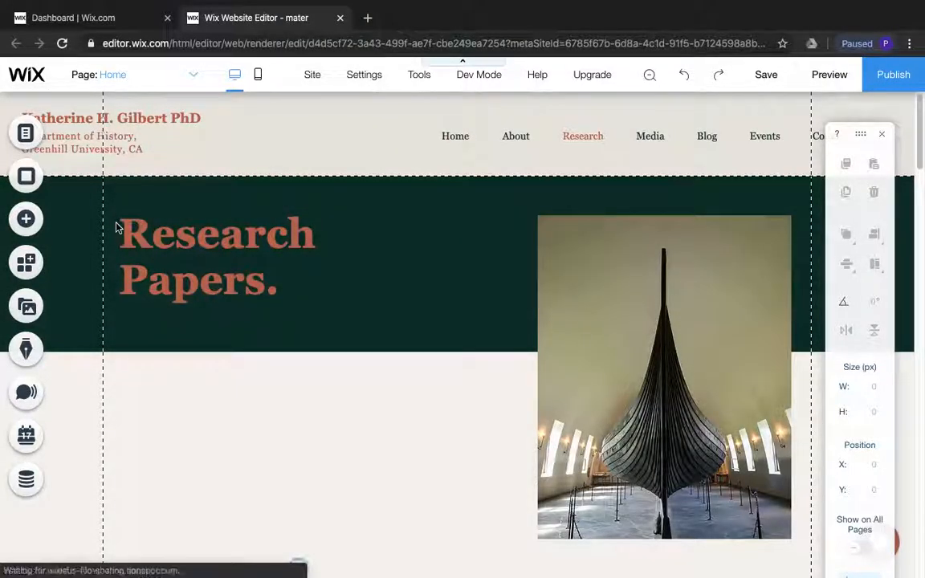
pyautogui.scroll(-4, 522, 320)
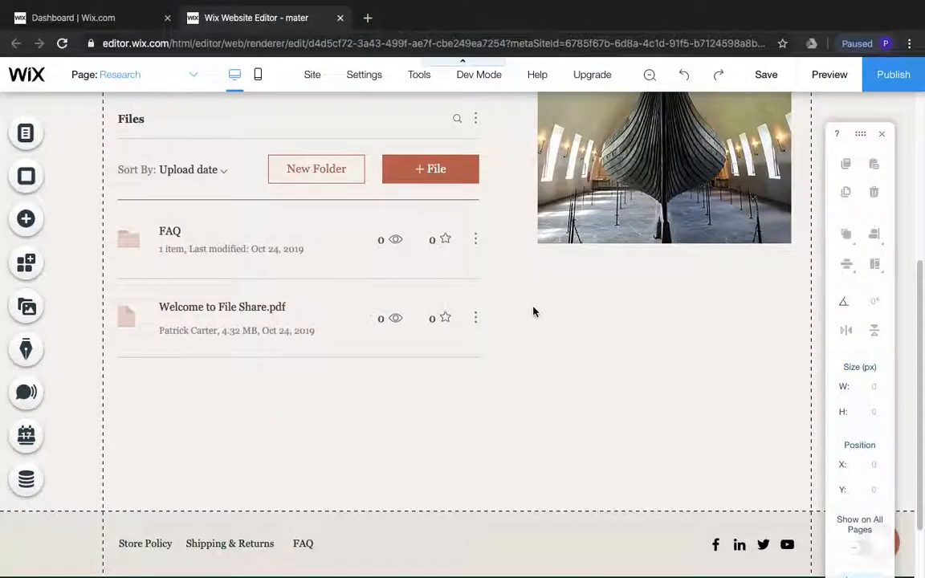
pyautogui.scroll(-2, 533, 311)
pyautogui.scroll(4, 533, 311)
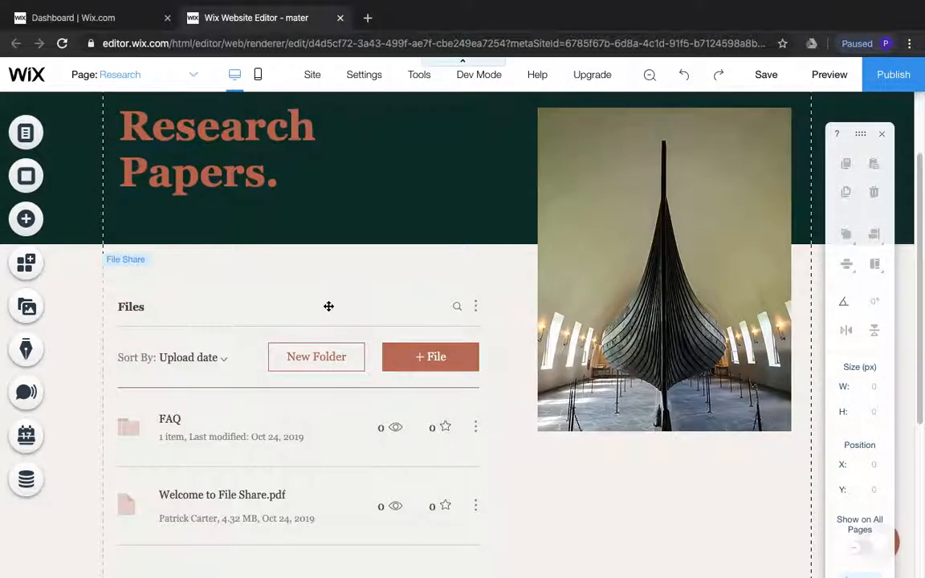
pyautogui.scroll(2, 325, 305)
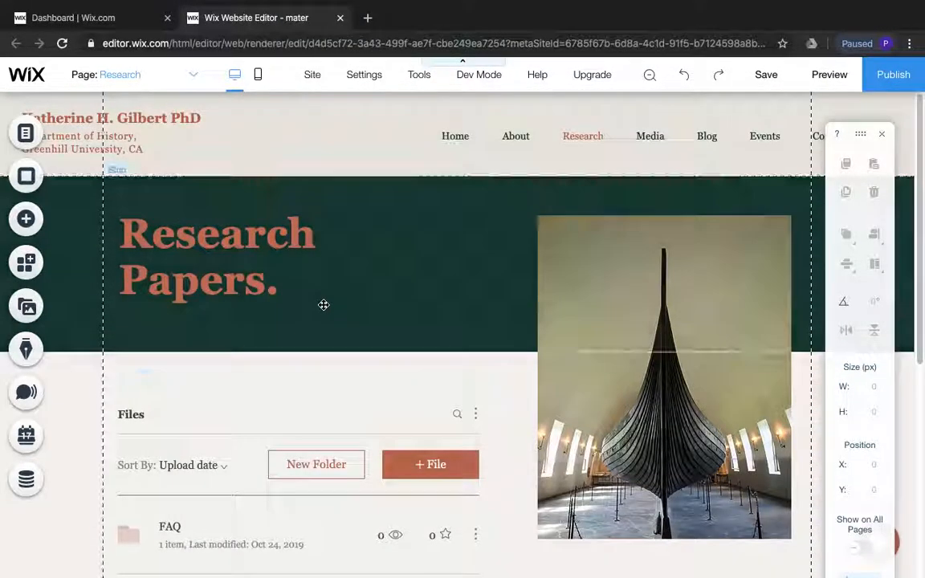
# Delete the Research page from the site menu together with its Wix File Share app, and close the pages list
pyautogui.click(26, 135)
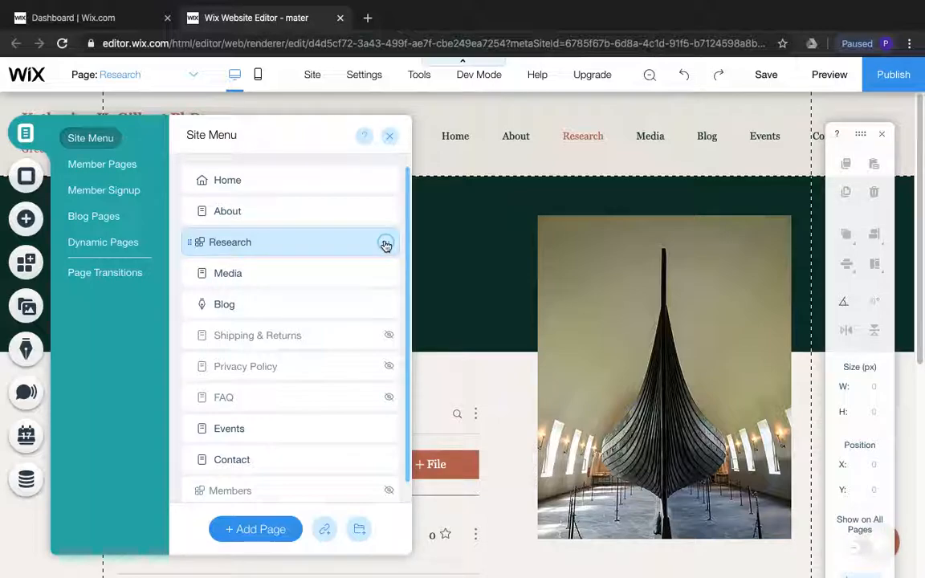
pyautogui.click(386, 245)
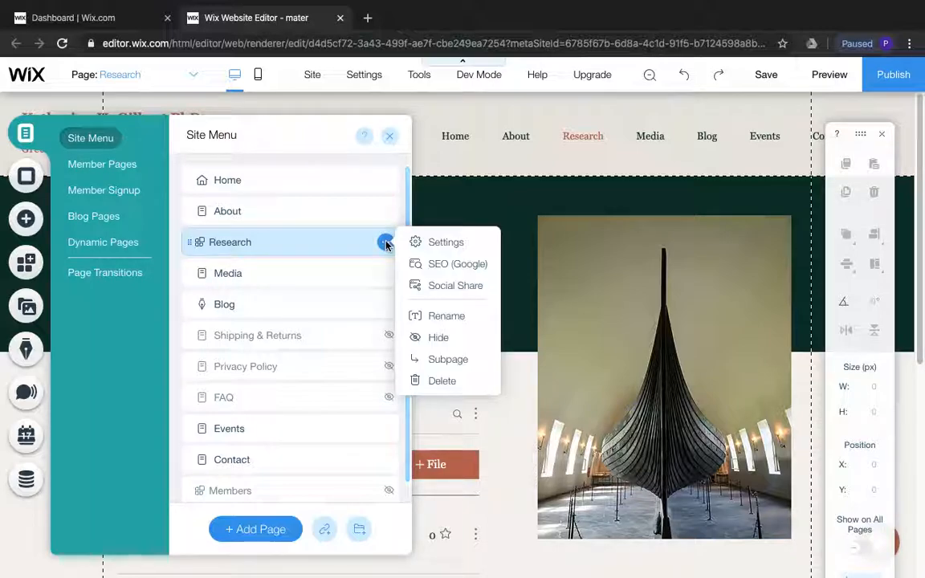
pyautogui.click(439, 384)
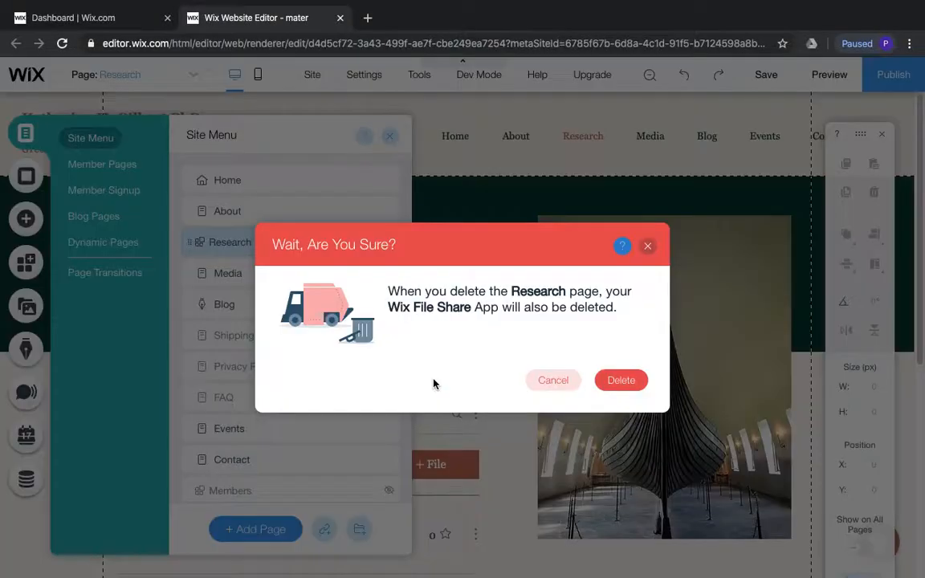
pyautogui.click(630, 380)
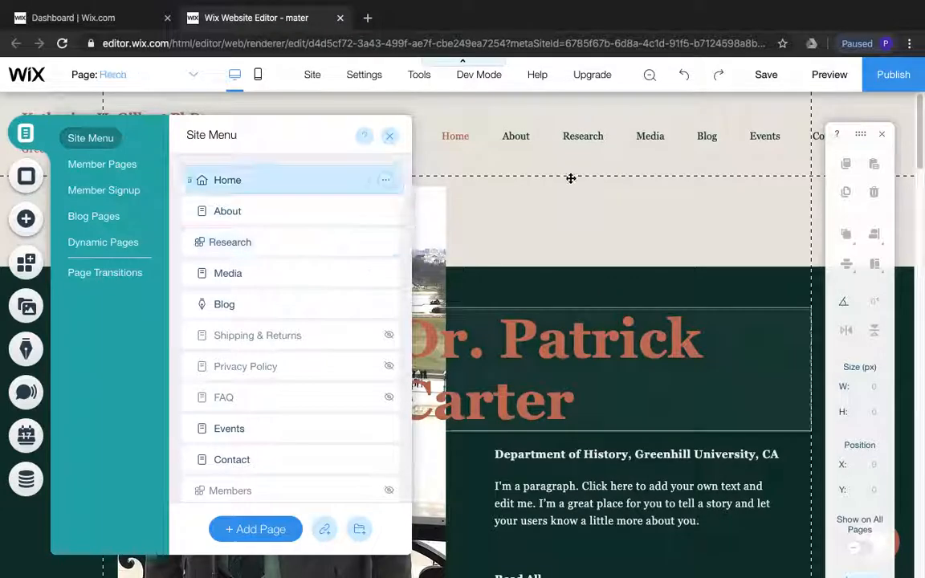
pyautogui.click(568, 199)
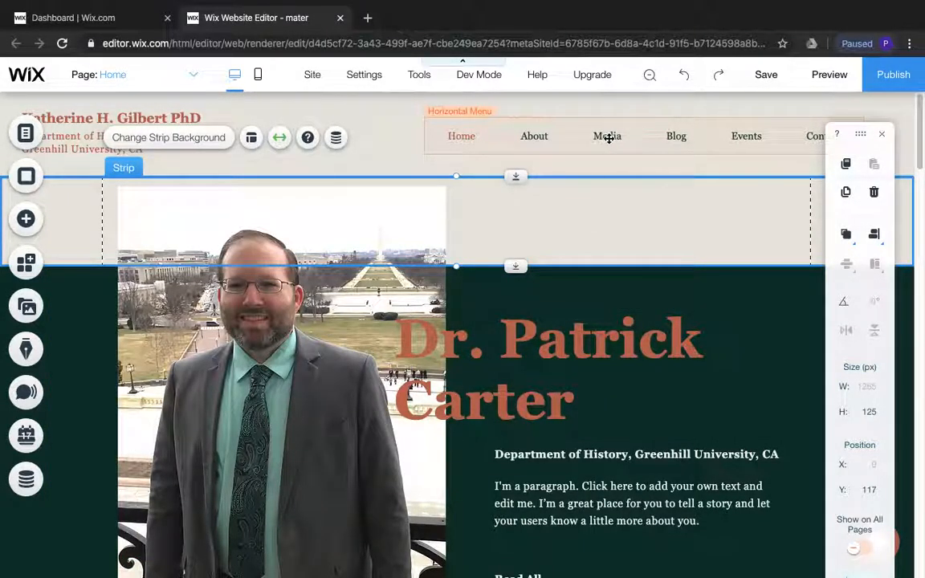
# Open the Media page from the header navigation and examine its heading and video section
pyautogui.click(608, 137)
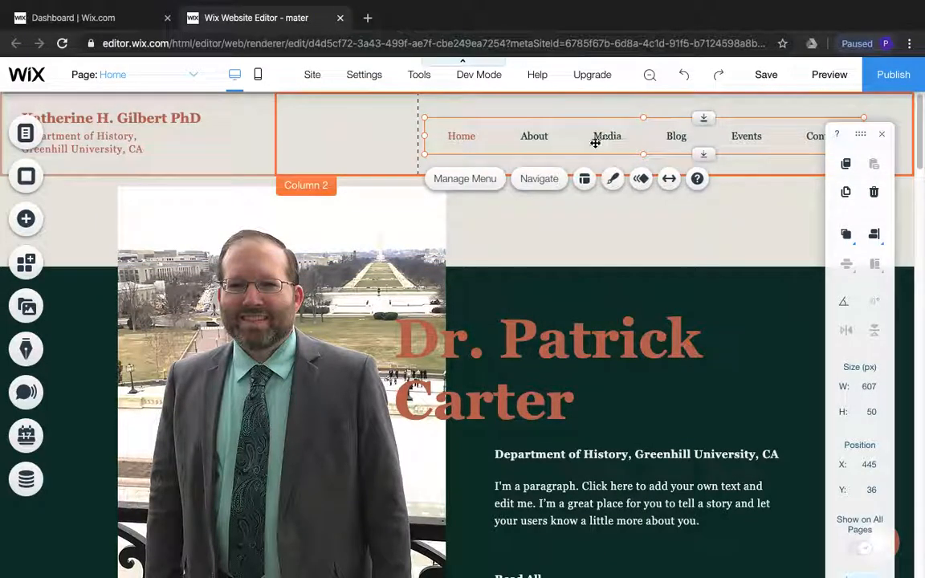
pyautogui.click(539, 178)
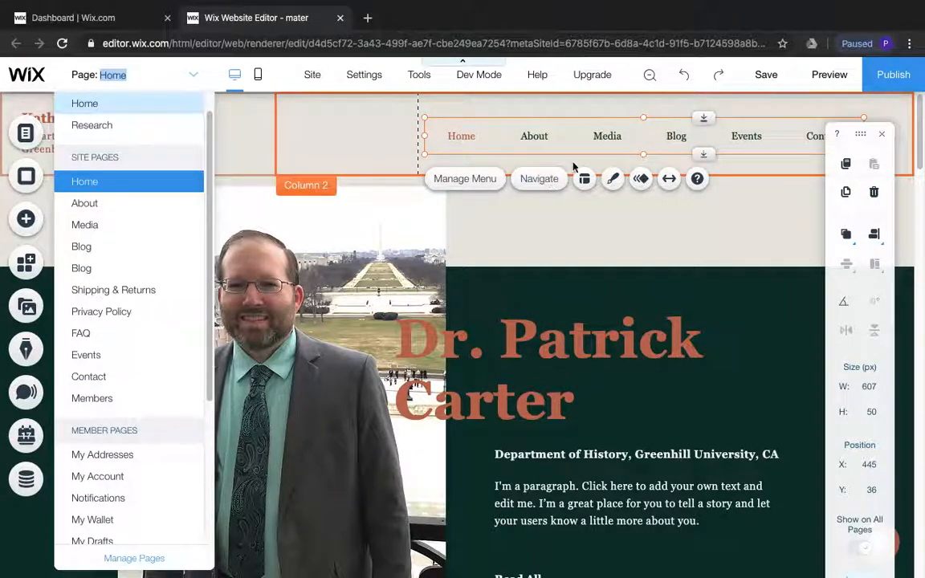
pyautogui.click(84, 226)
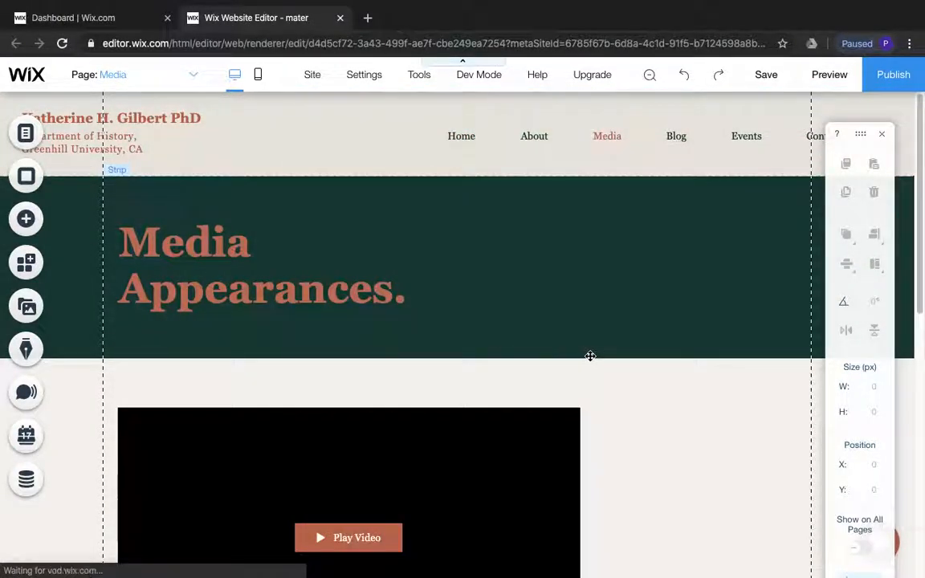
pyautogui.scroll(-7, 590, 357)
pyautogui.scroll(3, 597, 361)
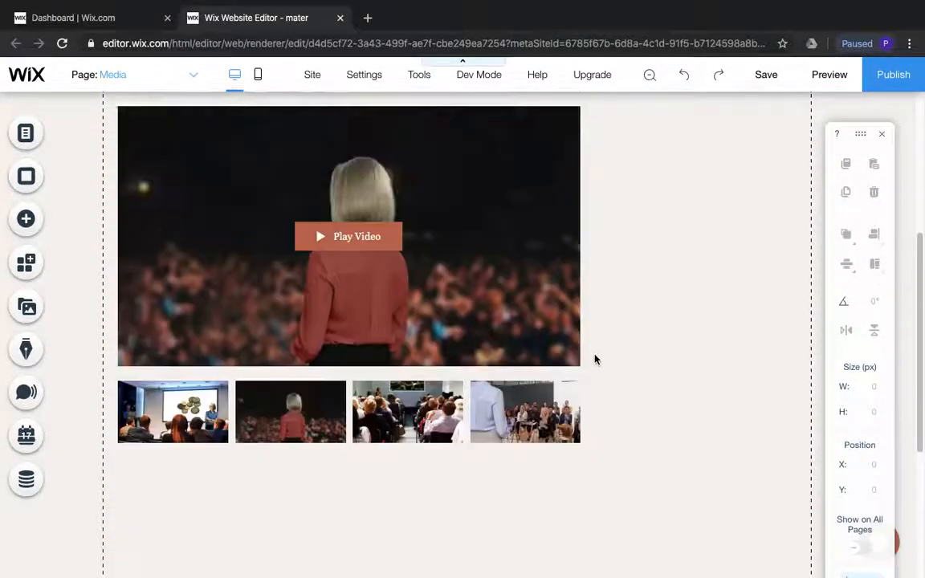
pyautogui.scroll(4, 690, 351)
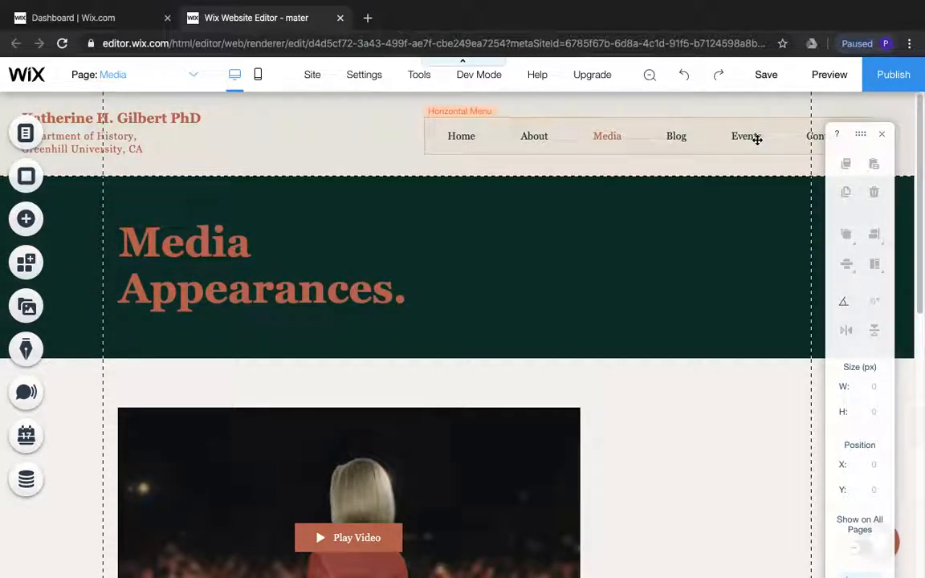
# Delete the Events page from the site menu and confirm the deletion
pyautogui.click(26, 133)
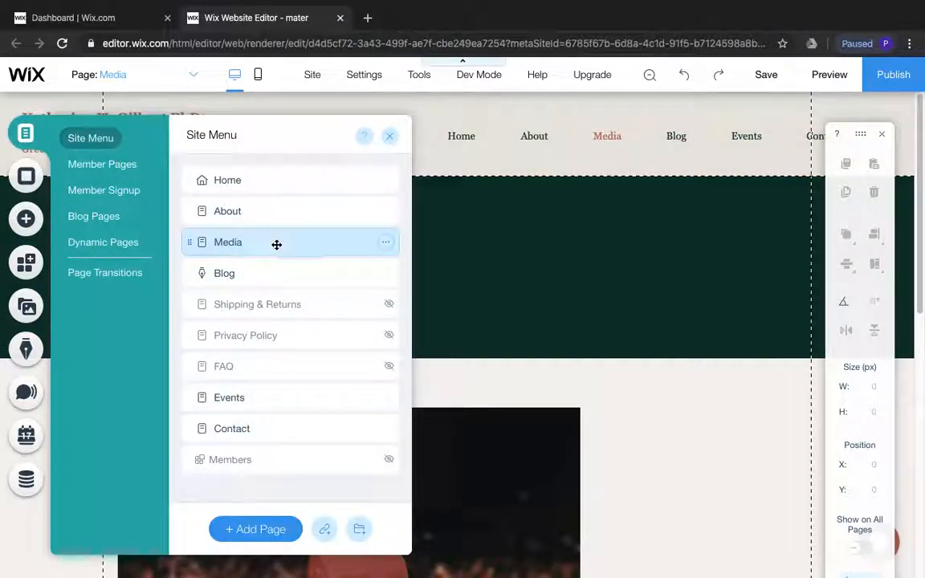
pyautogui.moveTo(330, 402)
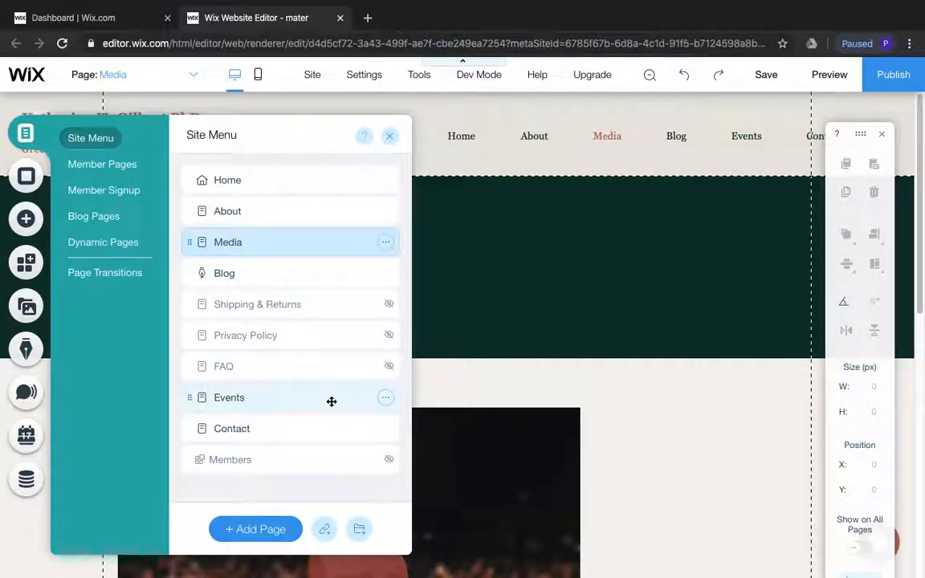
pyautogui.click(386, 399)
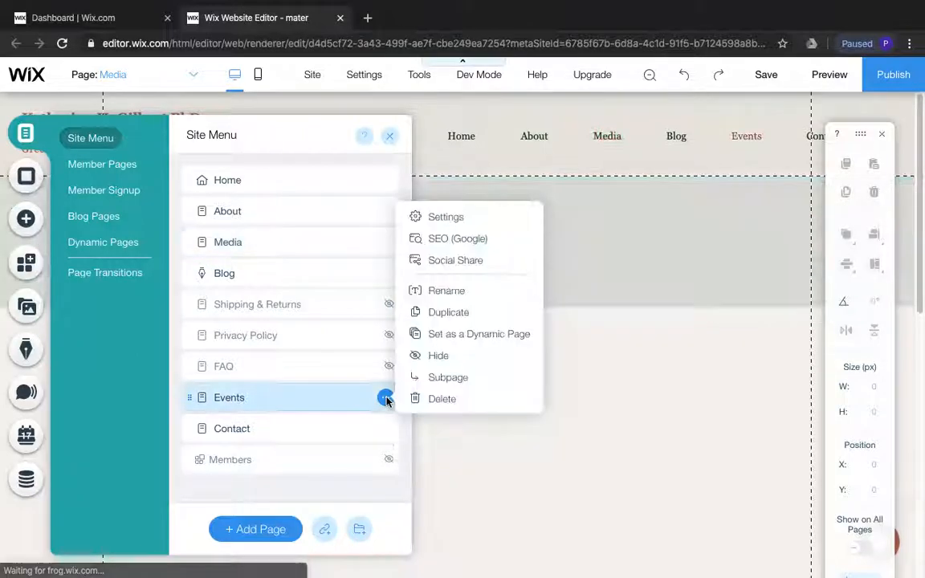
pyautogui.click(442, 399)
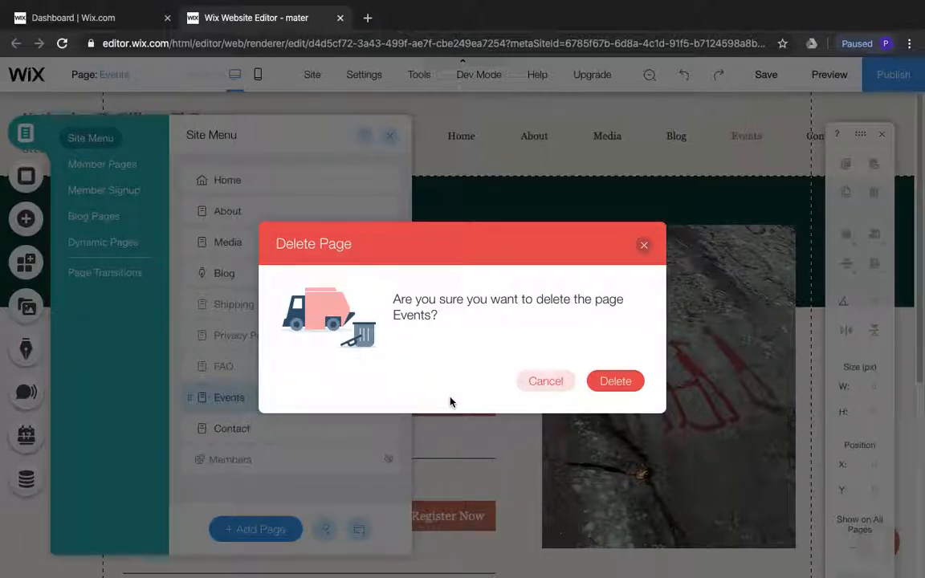
pyautogui.click(609, 382)
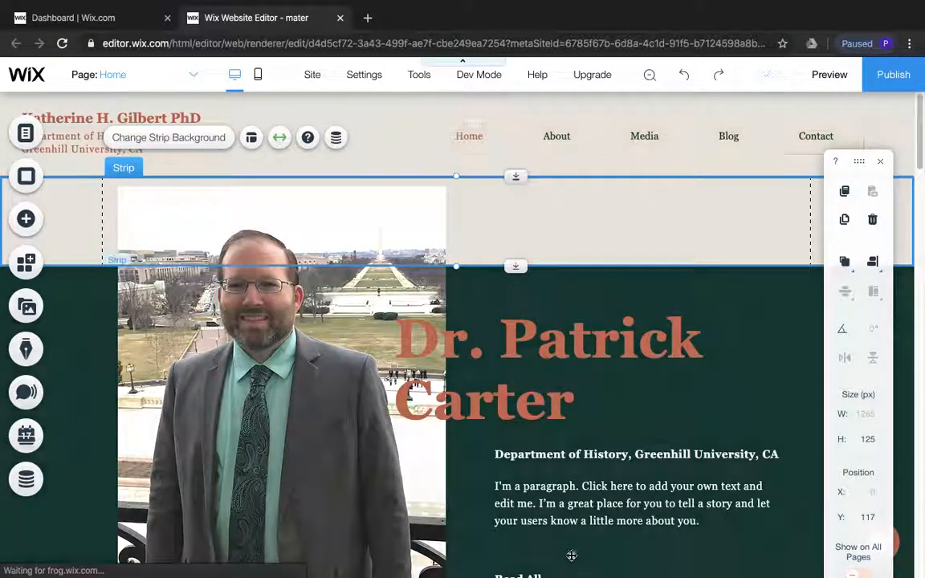
# Switch to the planning document in Word, review its Home Page, Resume and Picture Gallery sections, and return to the Wix editor in Chrome
pyautogui.moveTo(530, 571)
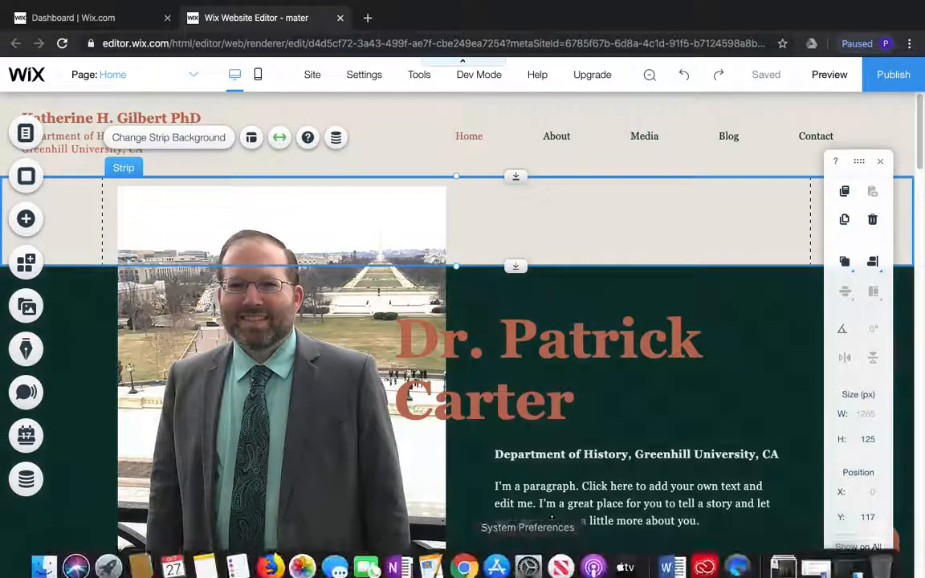
pyautogui.click(666, 558)
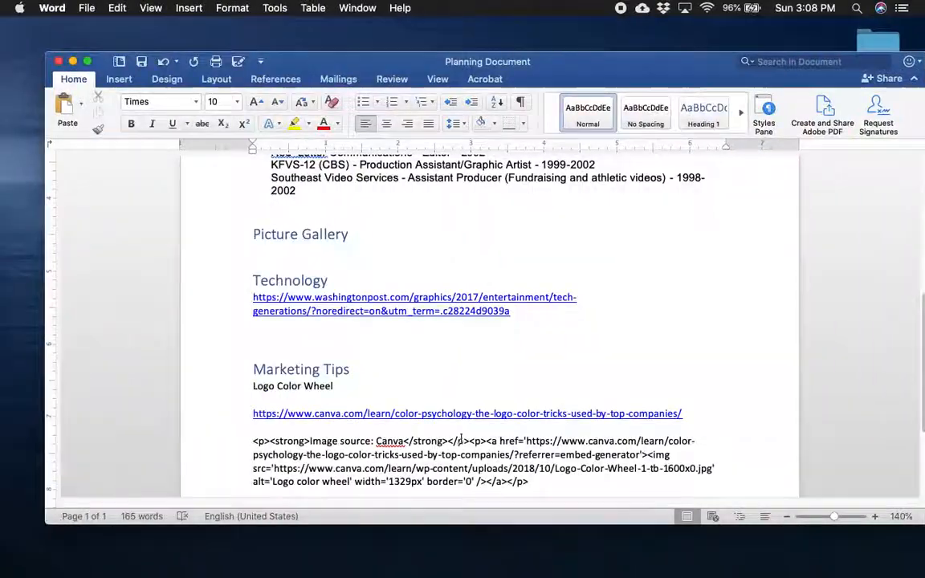
pyautogui.scroll(8, 432, 403)
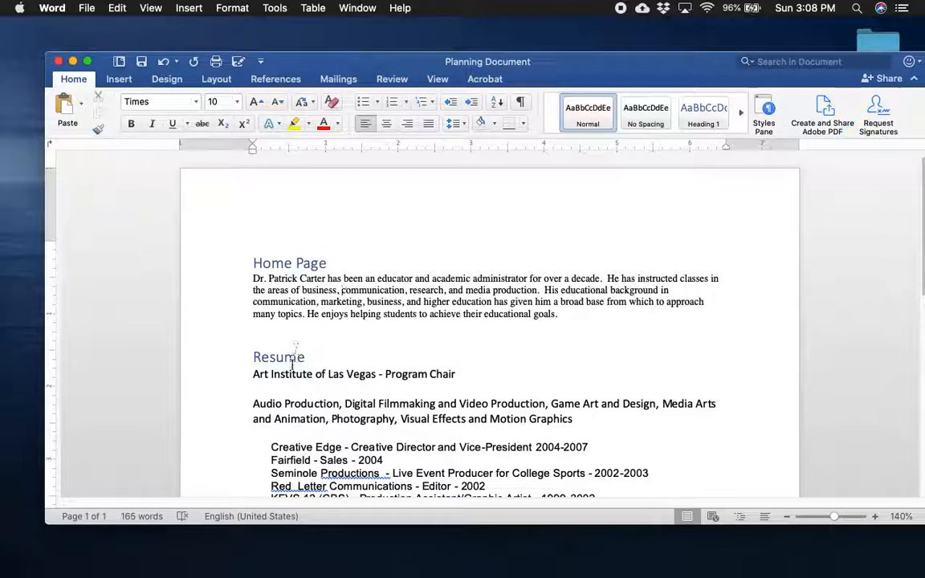
pyautogui.moveTo(583, 574)
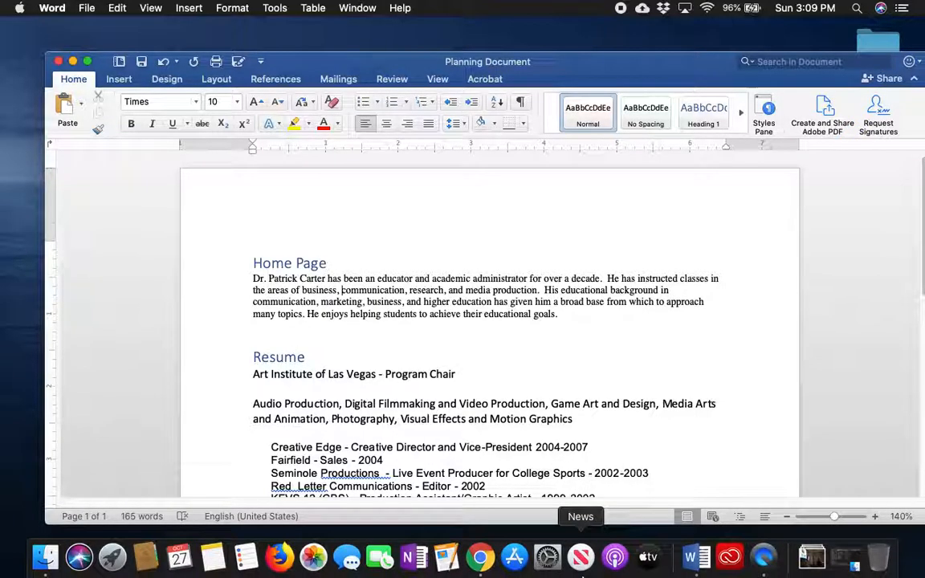
pyautogui.scroll(-5, 623, 438)
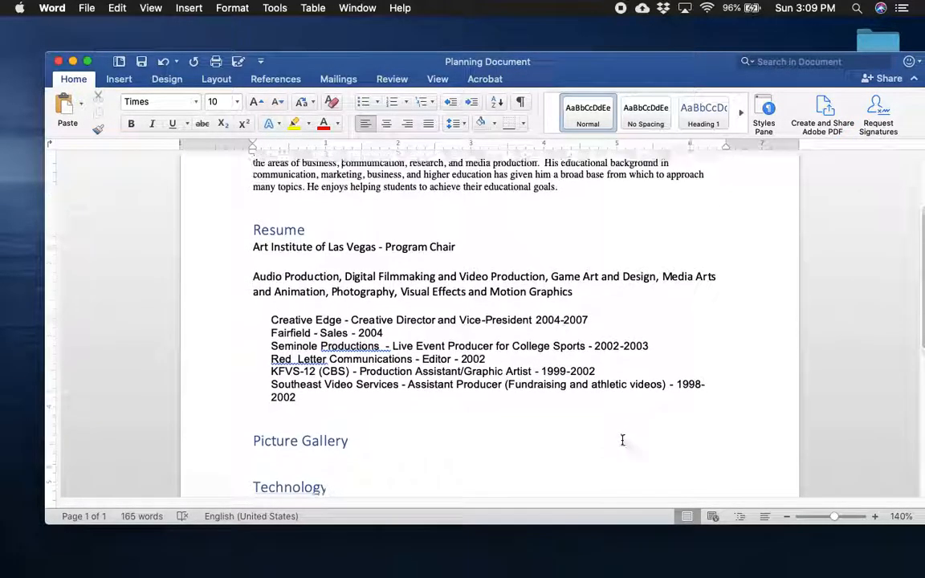
pyautogui.moveTo(696, 573)
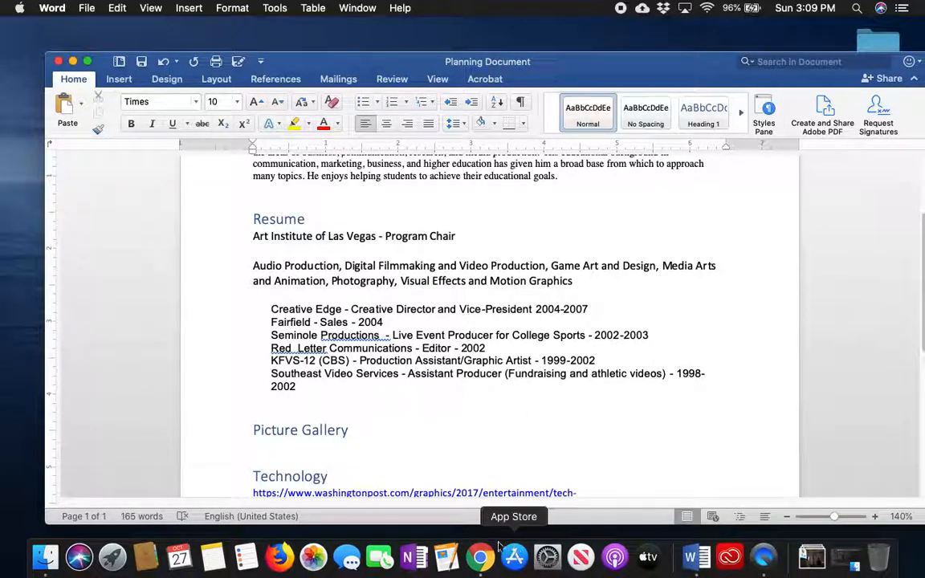
pyautogui.click(482, 562)
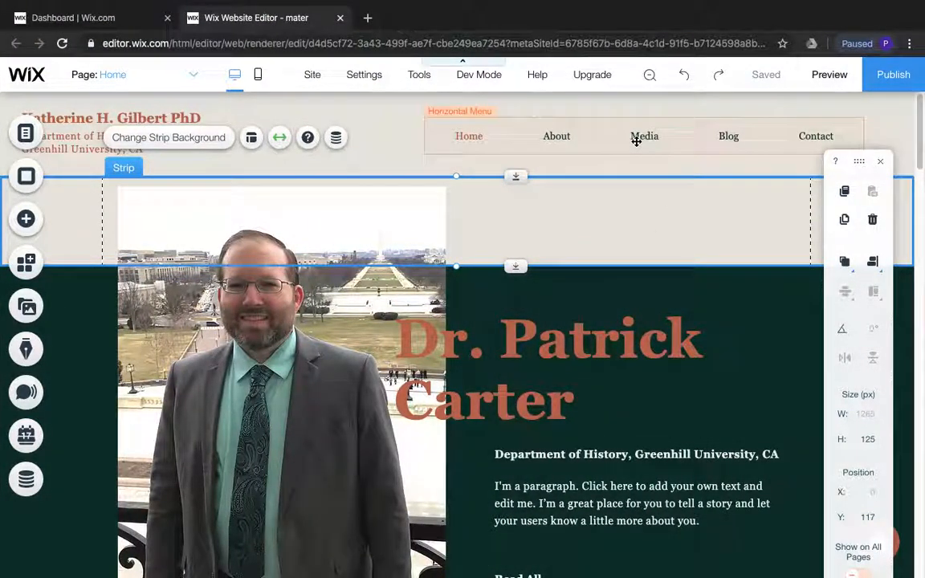
# Rename the Media page in the site menu as Gallery
pyautogui.click(642, 138)
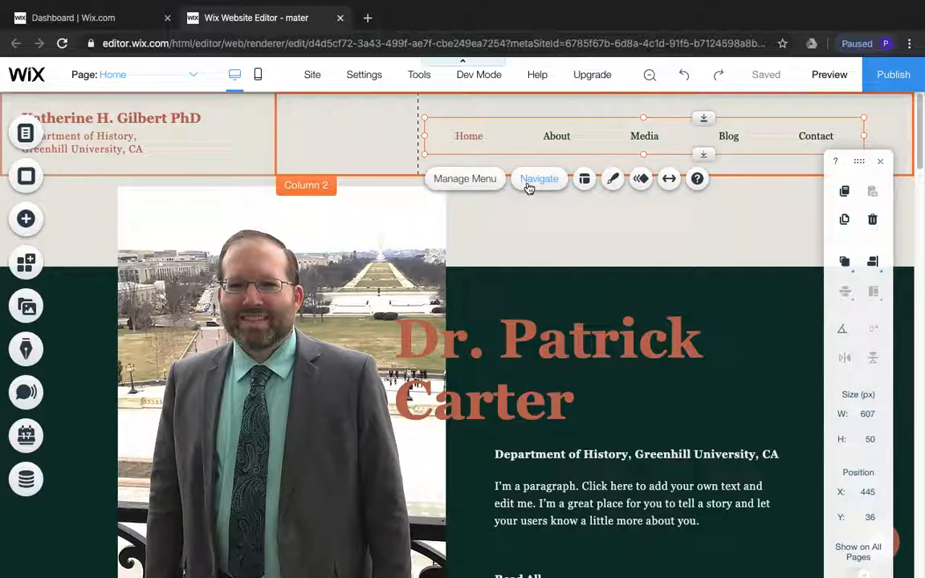
pyautogui.click(490, 182)
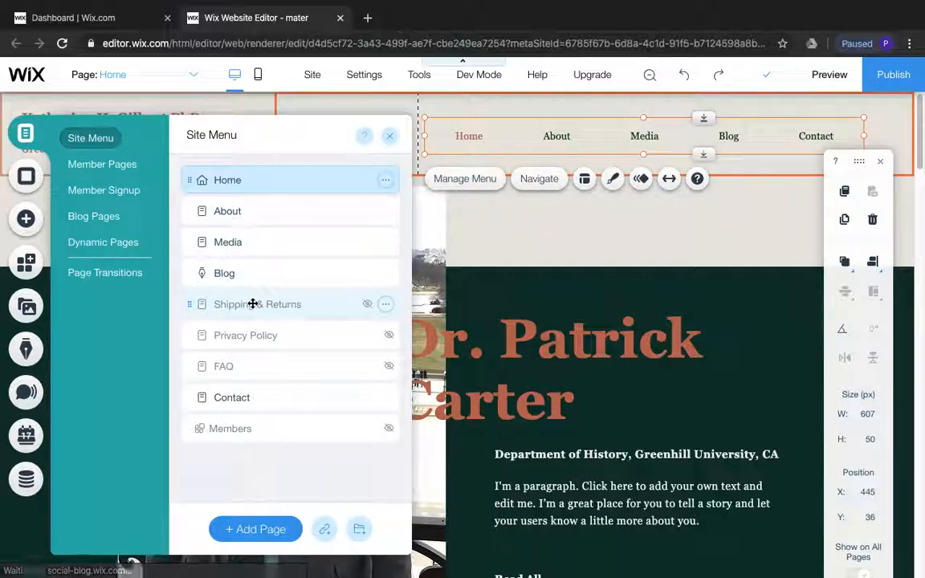
pyautogui.click(377, 242)
pyautogui.click(386, 242)
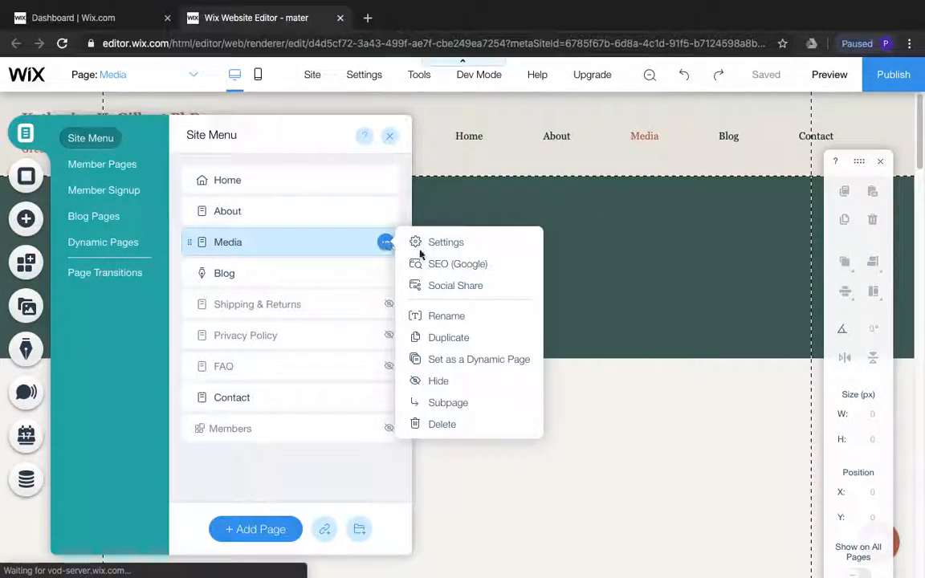
pyautogui.click(466, 317)
pyautogui.write('Gallery')
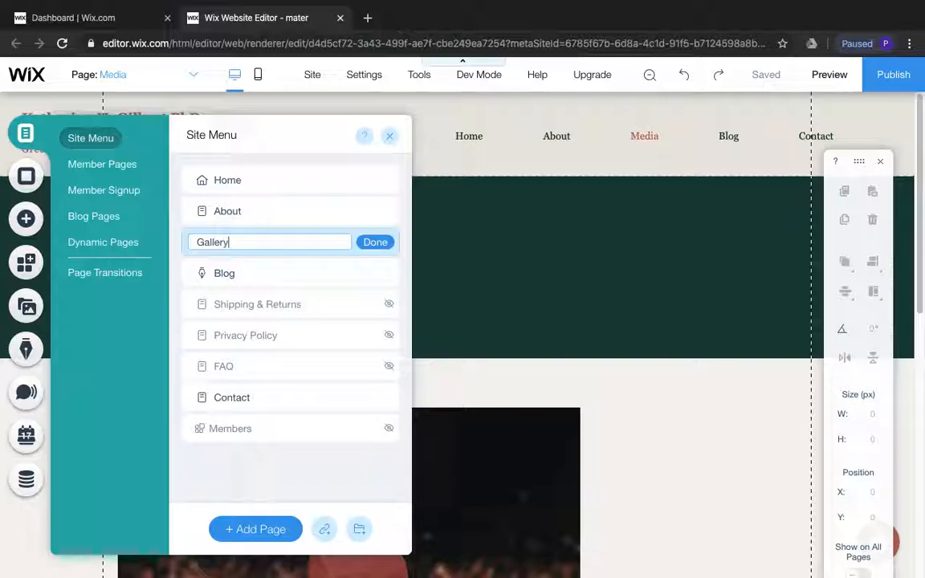
pyautogui.press('Return')
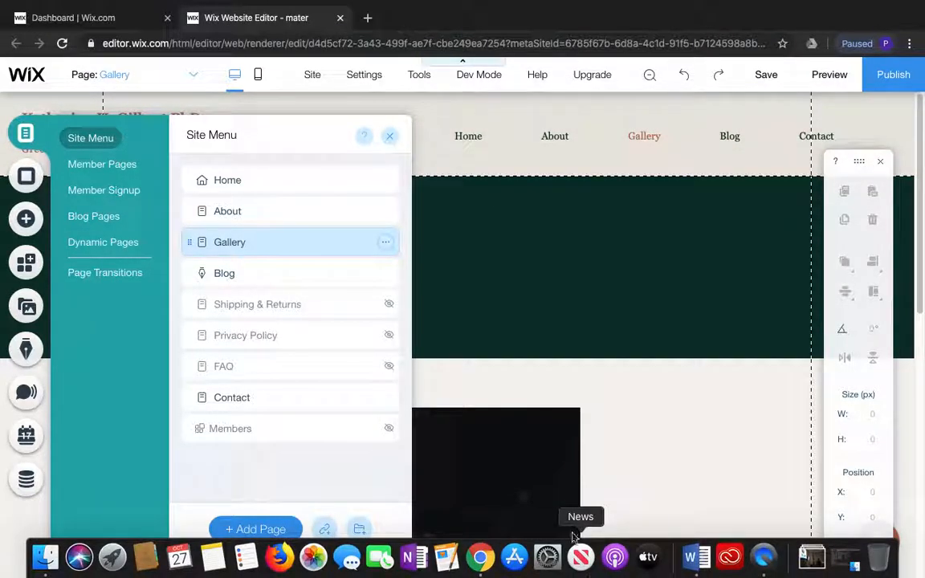
# Check the planning document in Word for the page names, and back in the Wix editor rename the About page as Resume
pyautogui.click(557, 139)
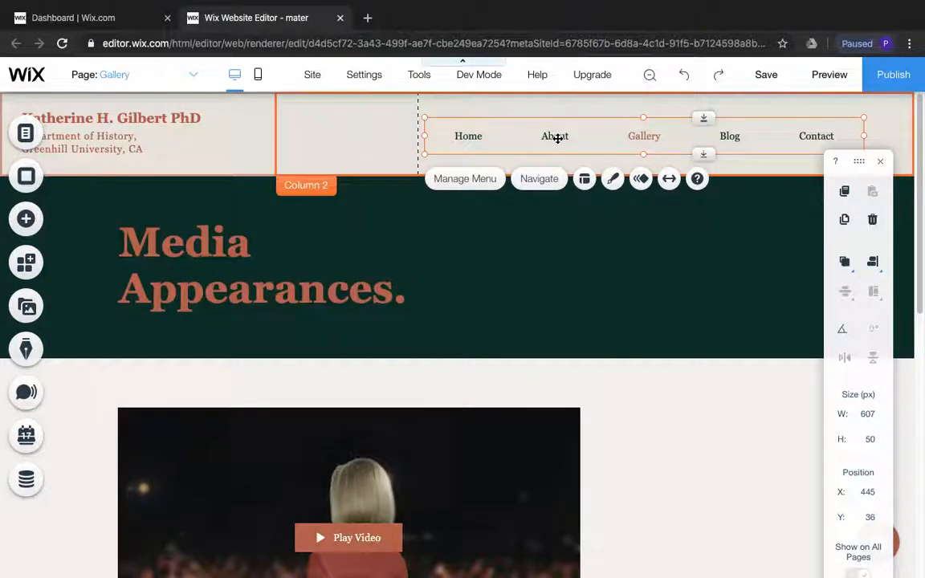
pyautogui.click(688, 573)
pyautogui.click(696, 555)
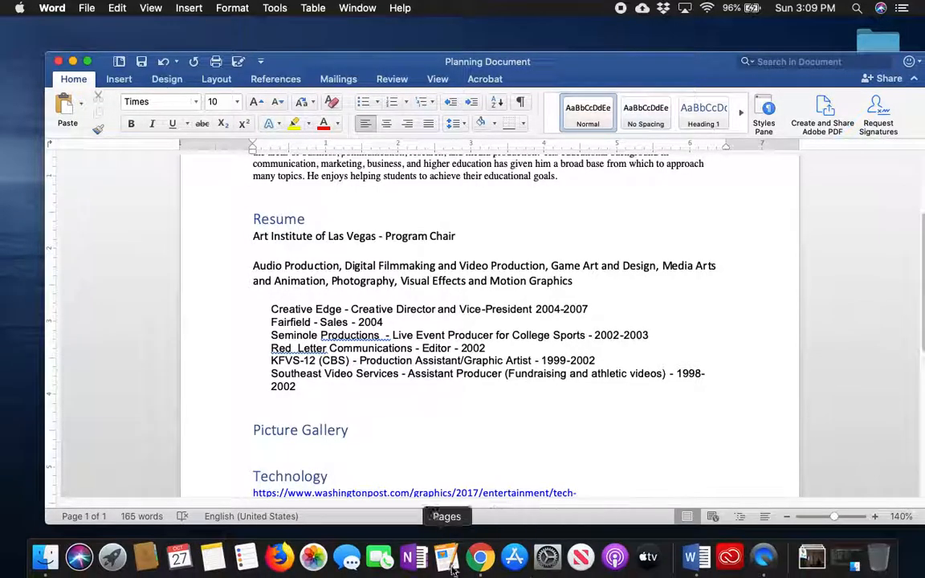
pyautogui.click(475, 567)
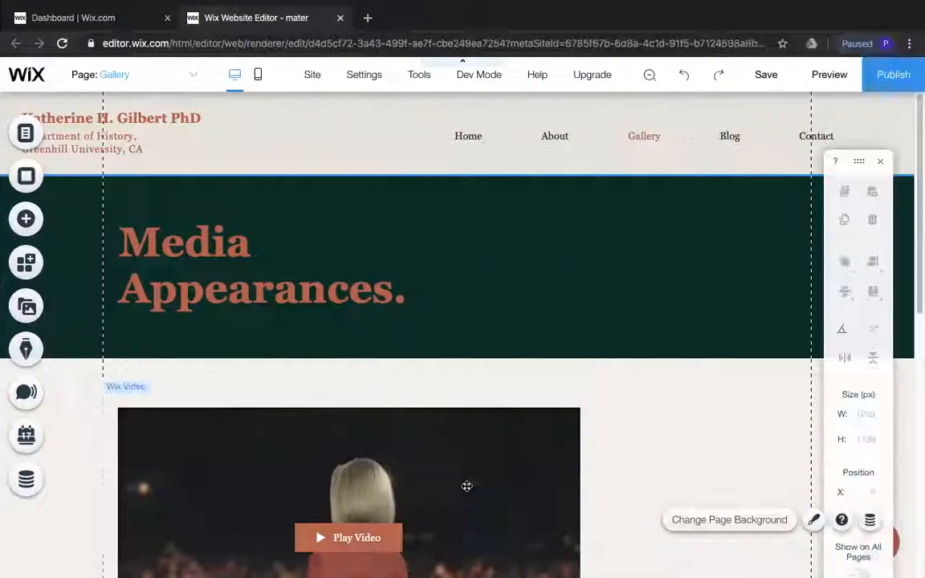
pyautogui.click(26, 134)
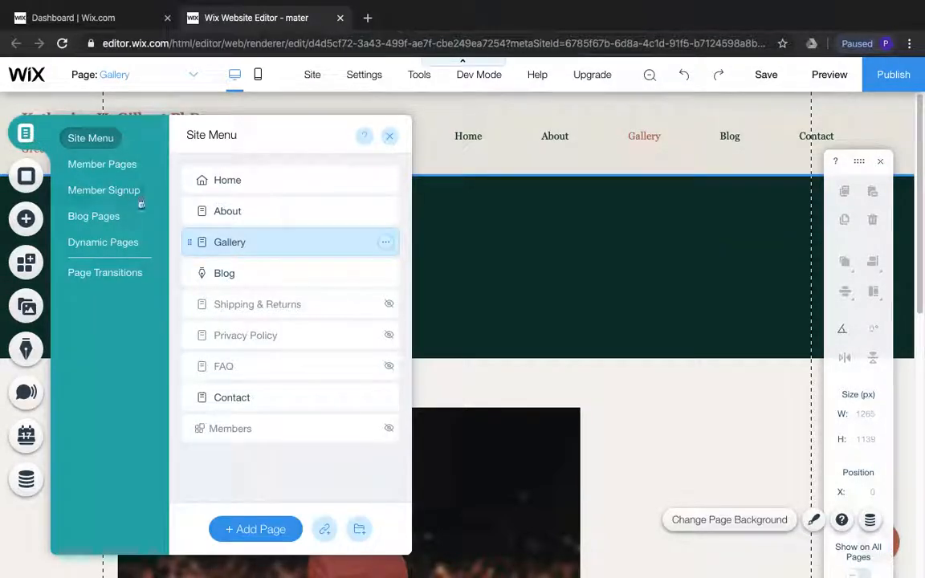
pyautogui.click(313, 188)
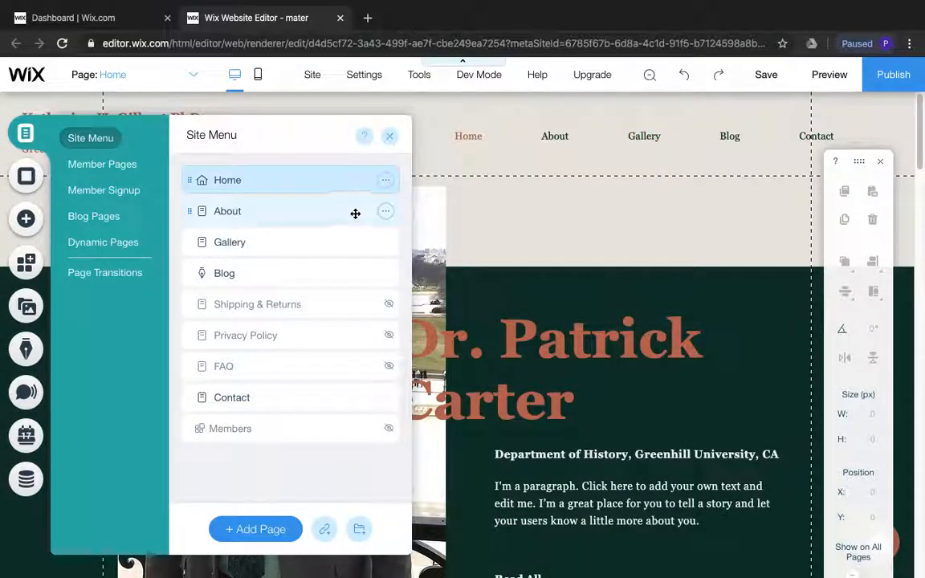
pyautogui.click(385, 211)
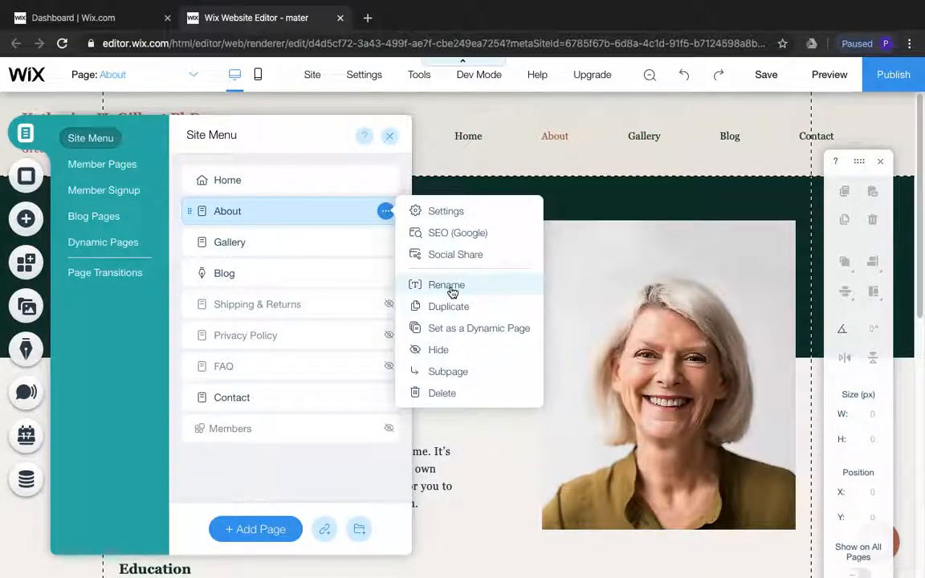
pyautogui.click(447, 285)
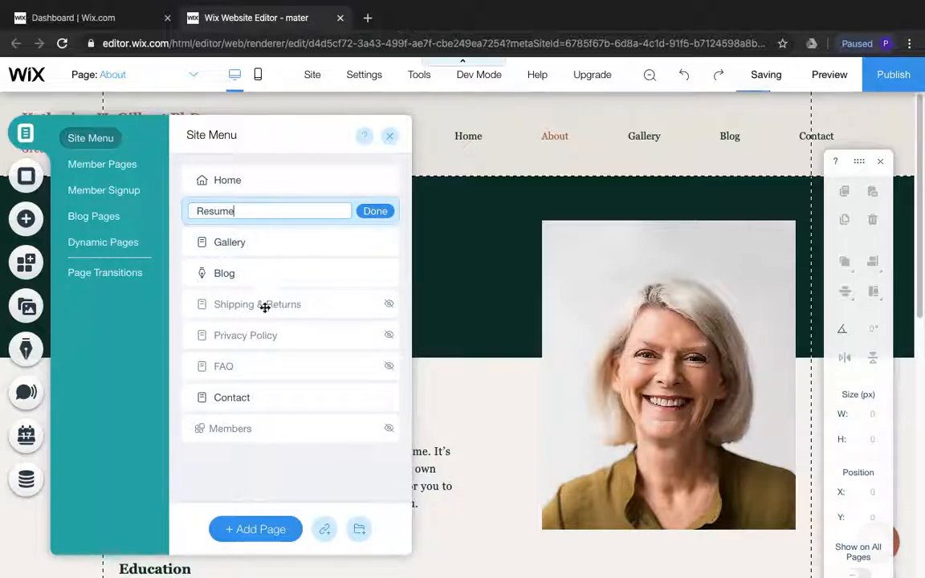
pyautogui.click(374, 211)
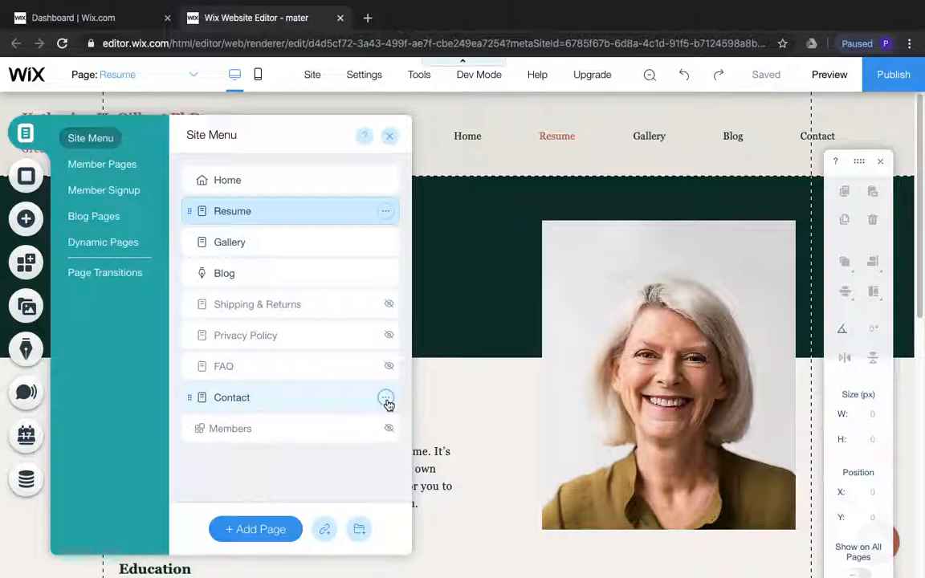
# Hide the Contact and Blog pages from the site menu
pyautogui.click(385, 398)
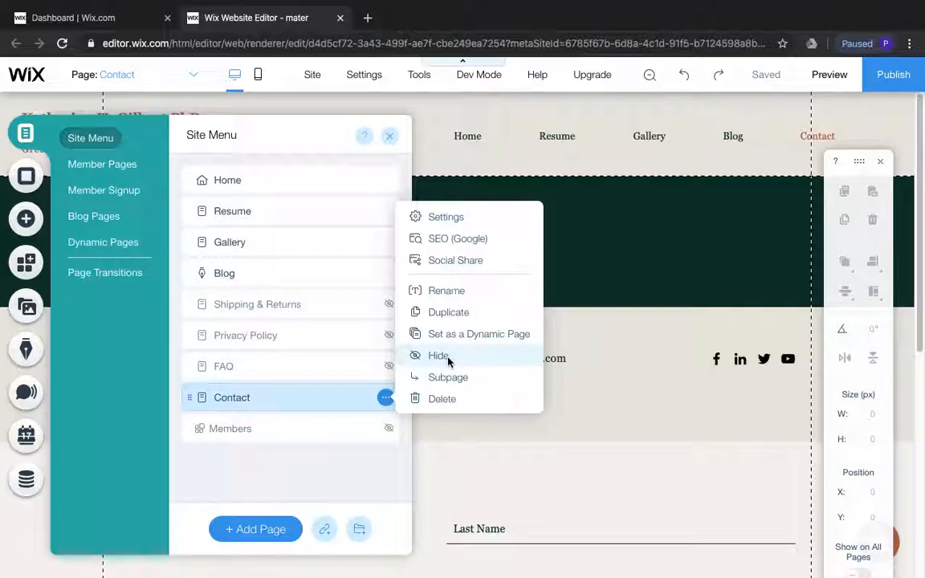
pyautogui.click(446, 358)
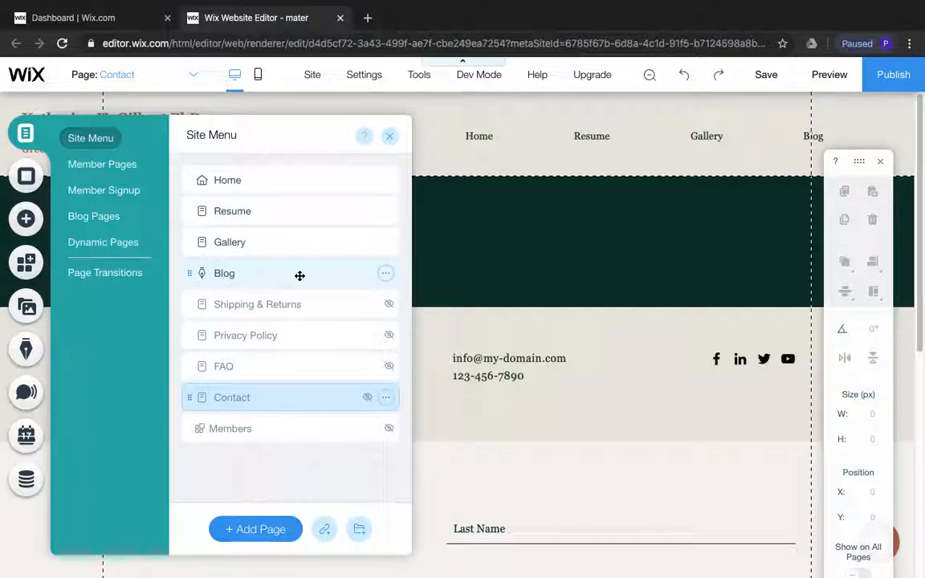
pyautogui.click(386, 274)
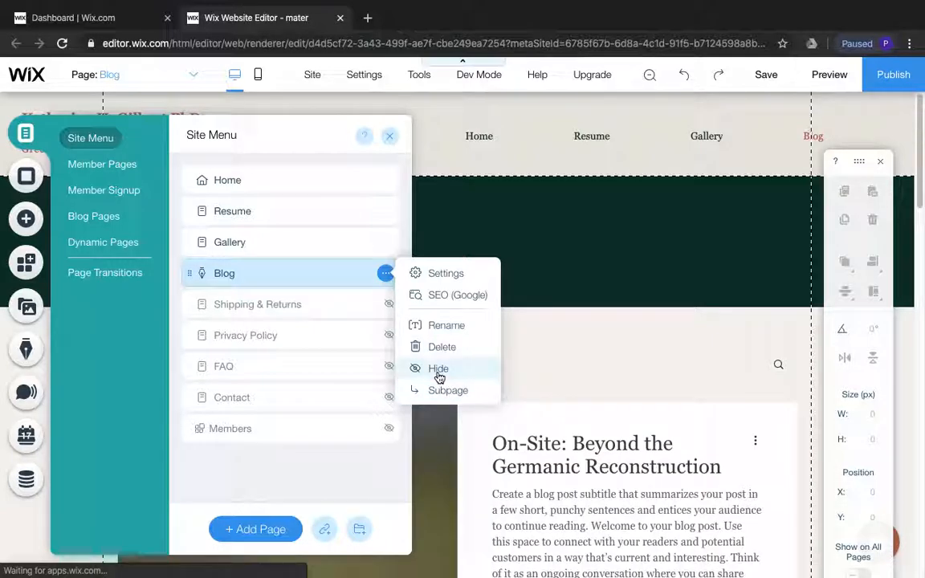
pyautogui.click(439, 369)
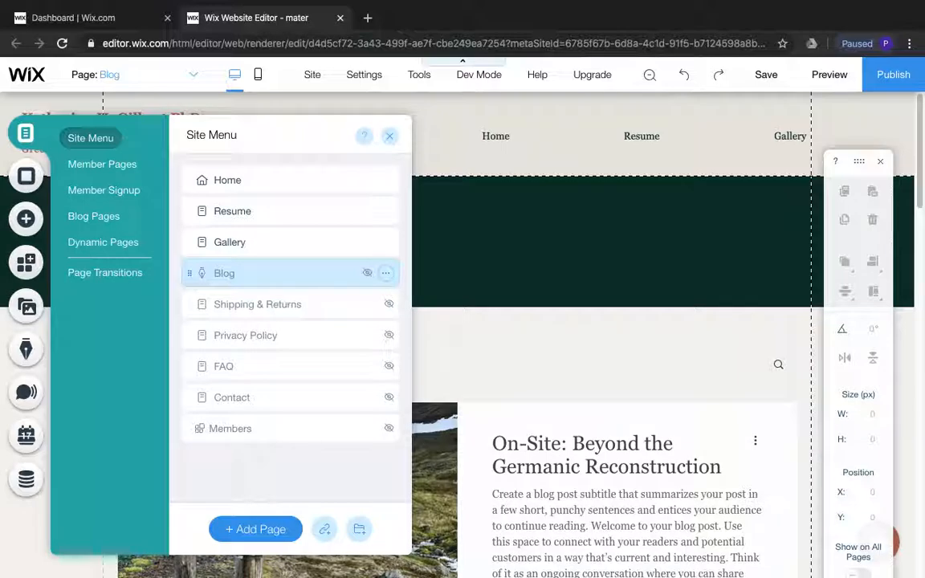
# Check the planning document in Word for the remaining page names, and back in the Wix editor in Chrome add a page named Technology
pyautogui.moveTo(582, 575)
pyautogui.click(694, 556)
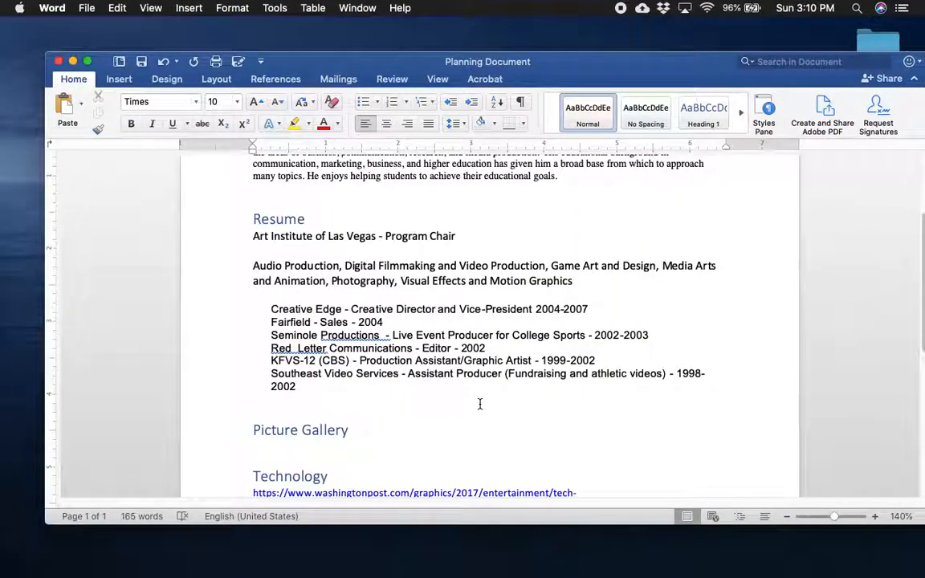
pyautogui.scroll(-5, 480, 404)
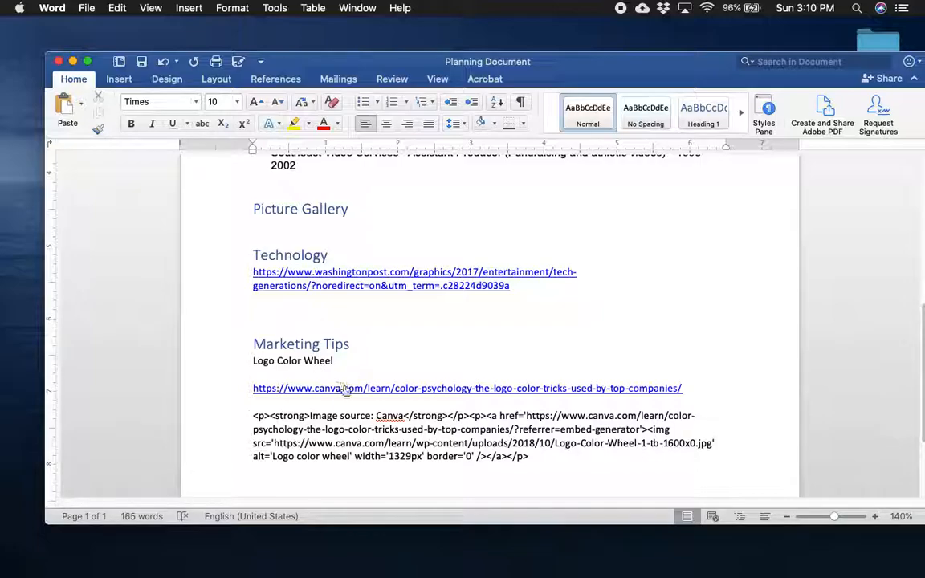
pyautogui.moveTo(598, 575)
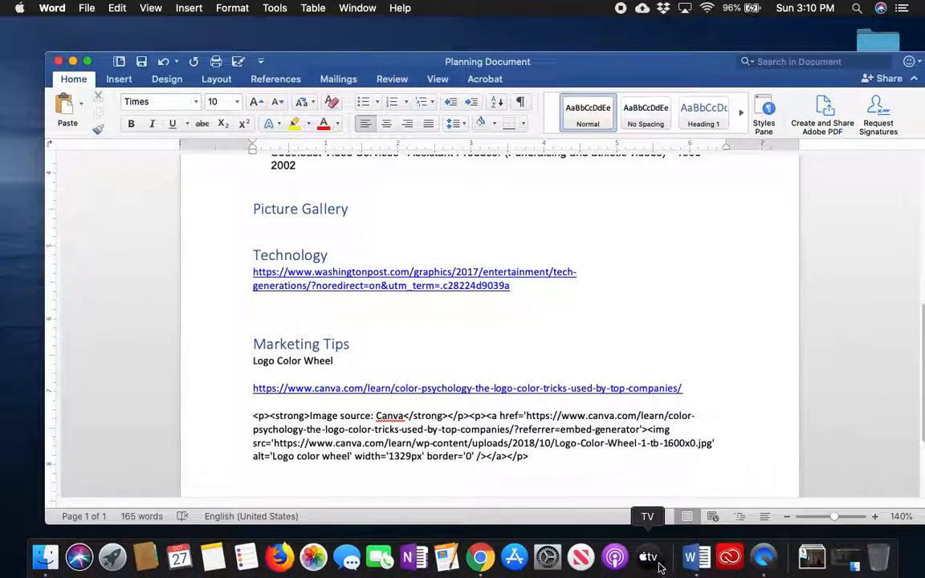
pyautogui.click(480, 556)
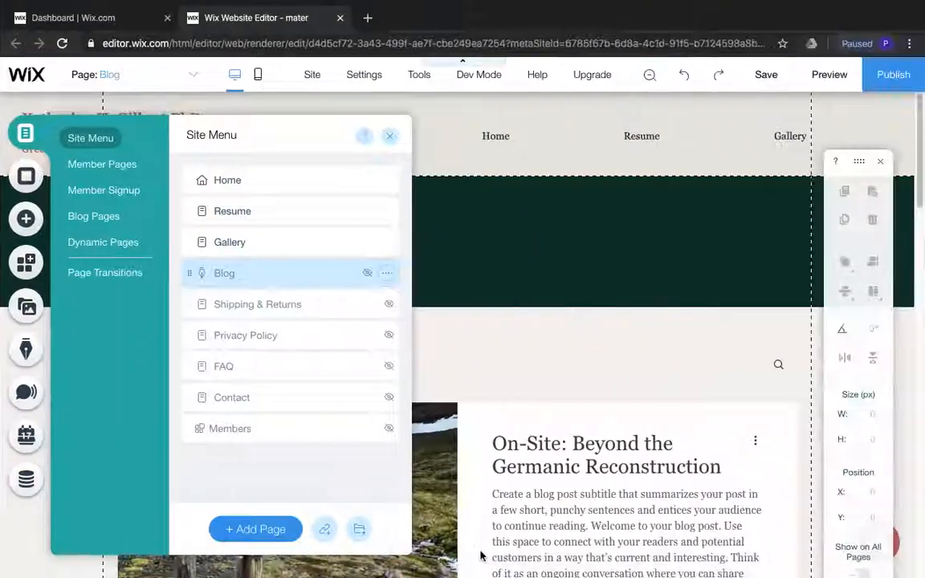
pyautogui.click(272, 531)
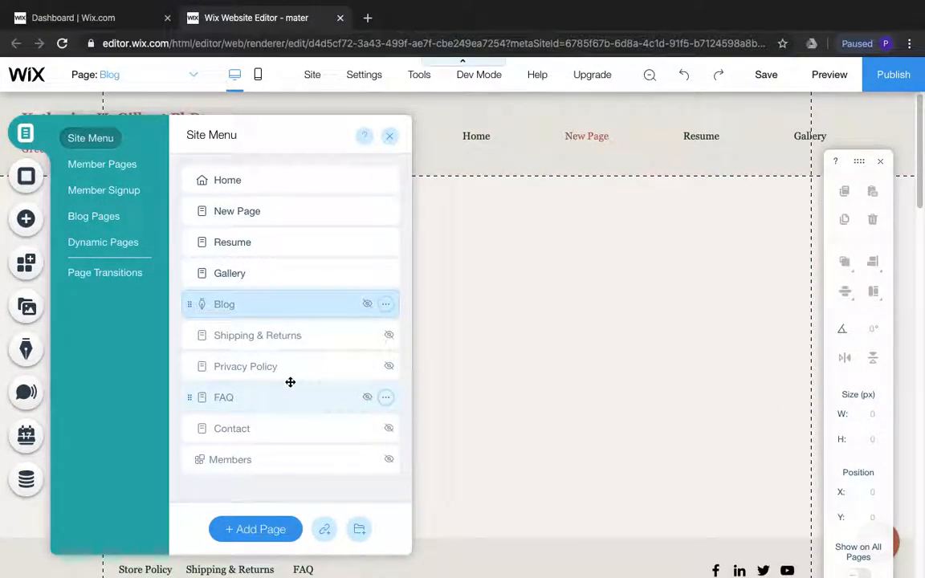
pyautogui.write('Technology')
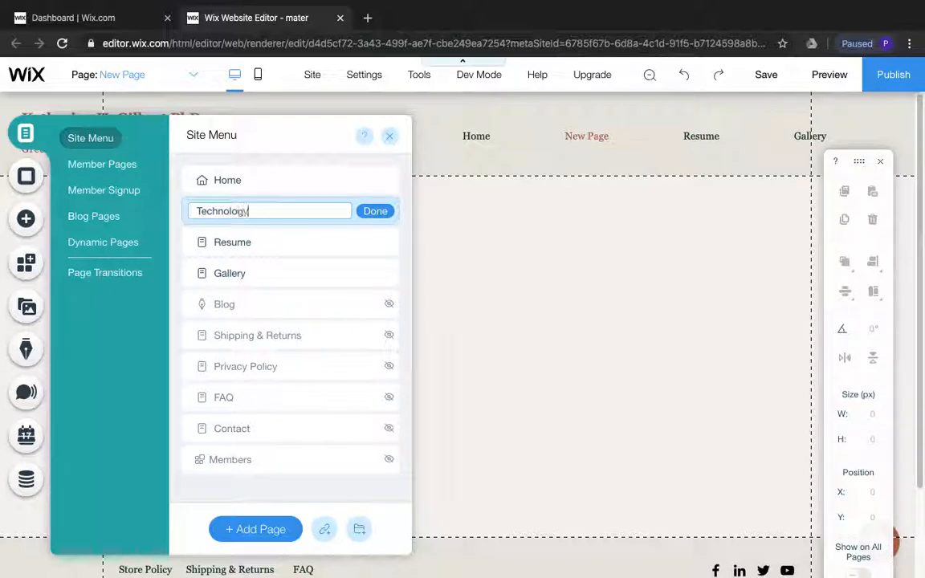
pyautogui.click(375, 210)
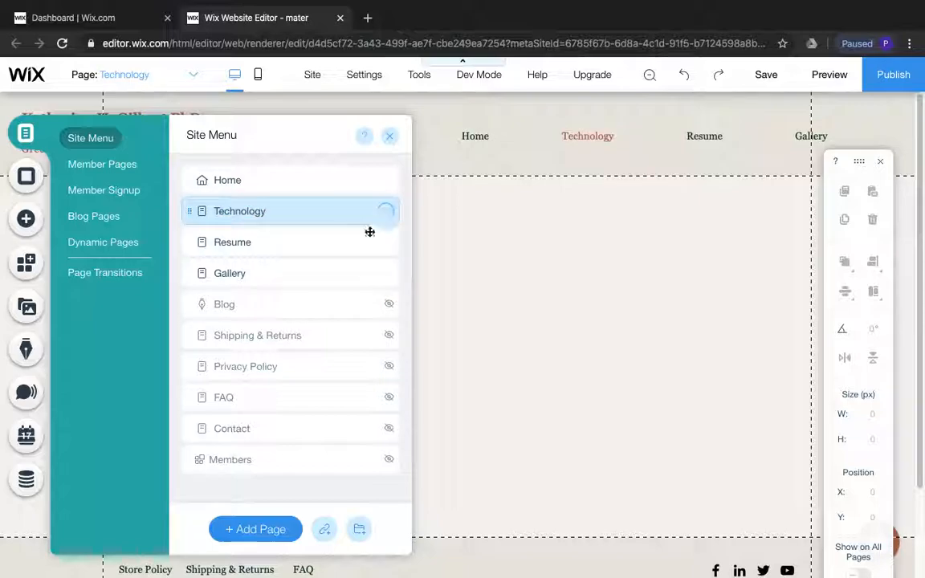
# Add another page to the site menu and name it Marketing Tips
pyautogui.click(269, 532)
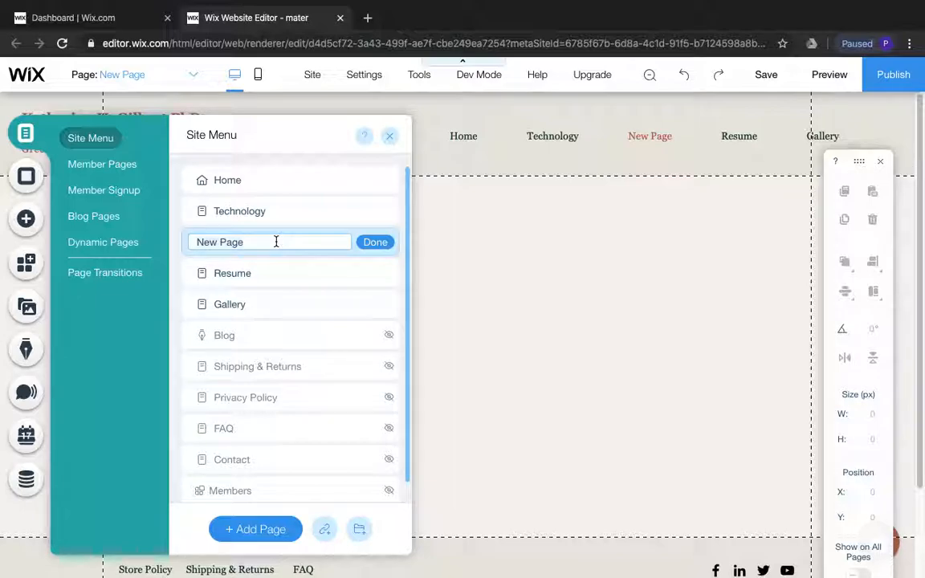
pyautogui.write('Mari')
pyautogui.write('eting Tips')
pyautogui.click(380, 244)
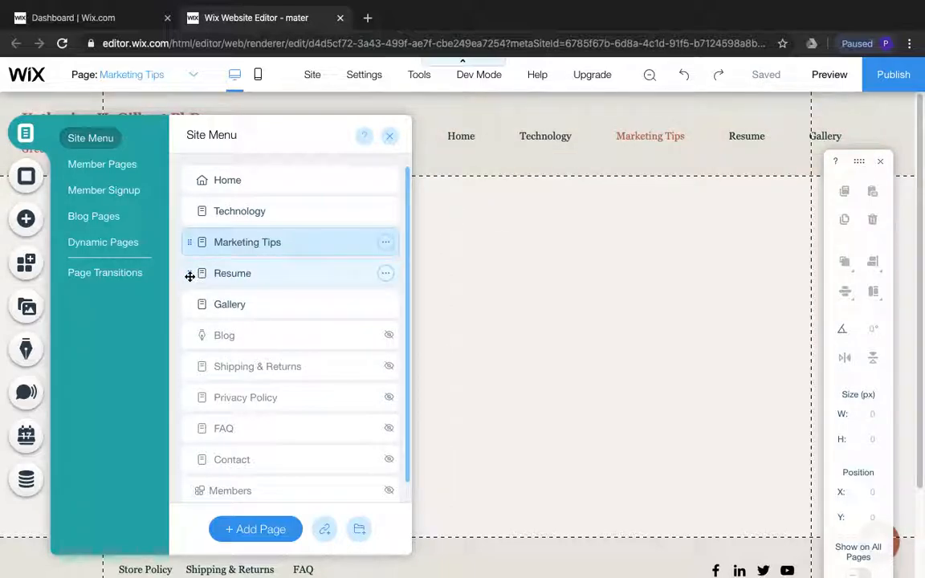
# Move the Resume page directly below Home in the site menu and close the page list
pyautogui.moveTo(189, 275); pyautogui.dragTo(192, 200)
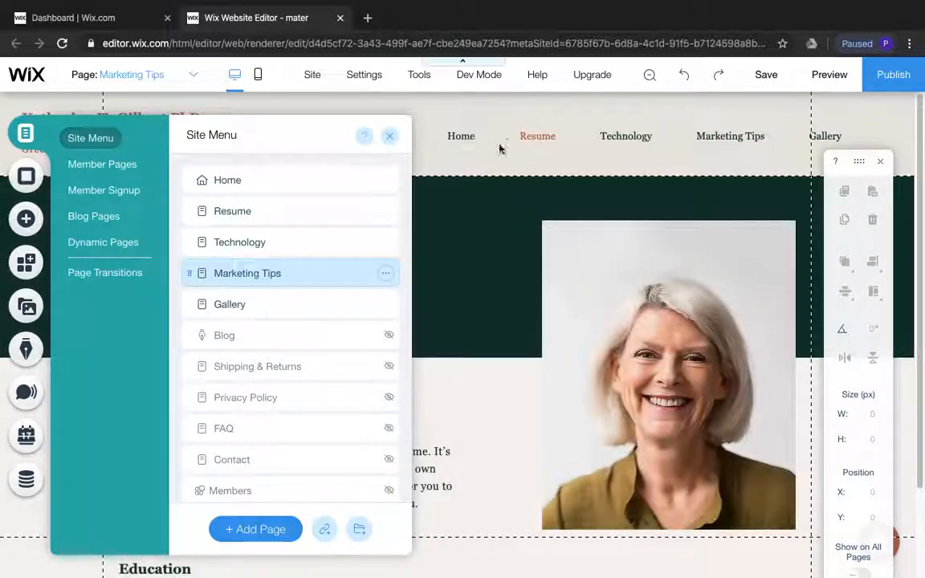
pyautogui.click(553, 150)
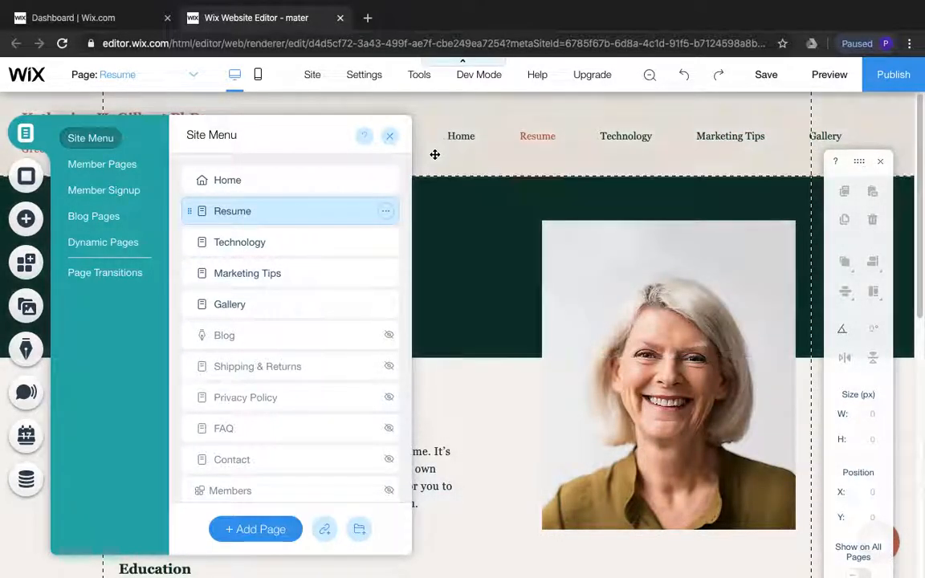
pyautogui.click(389, 138)
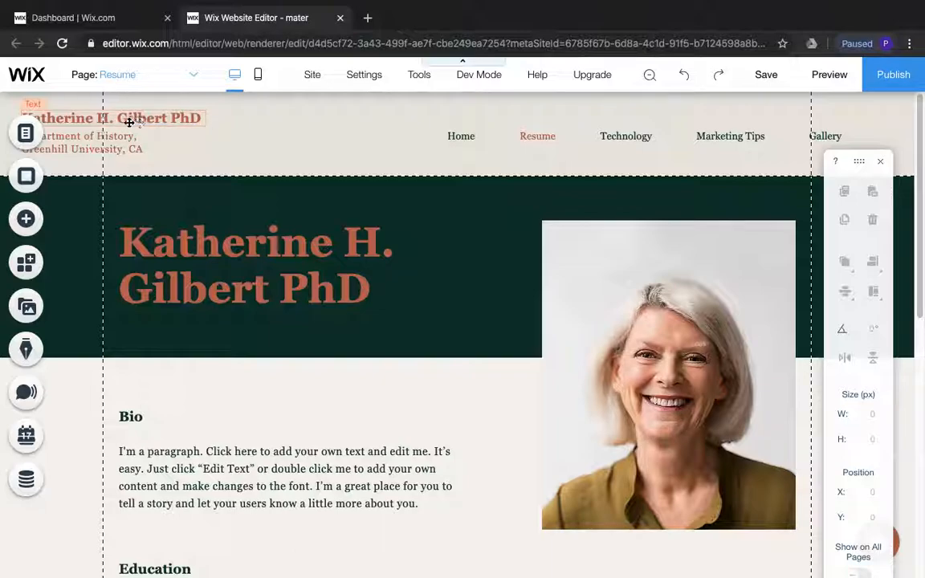
# Replace the placeholder name in the site header with the site owner's title, full name and DBA credential
pyautogui.click(156, 122)
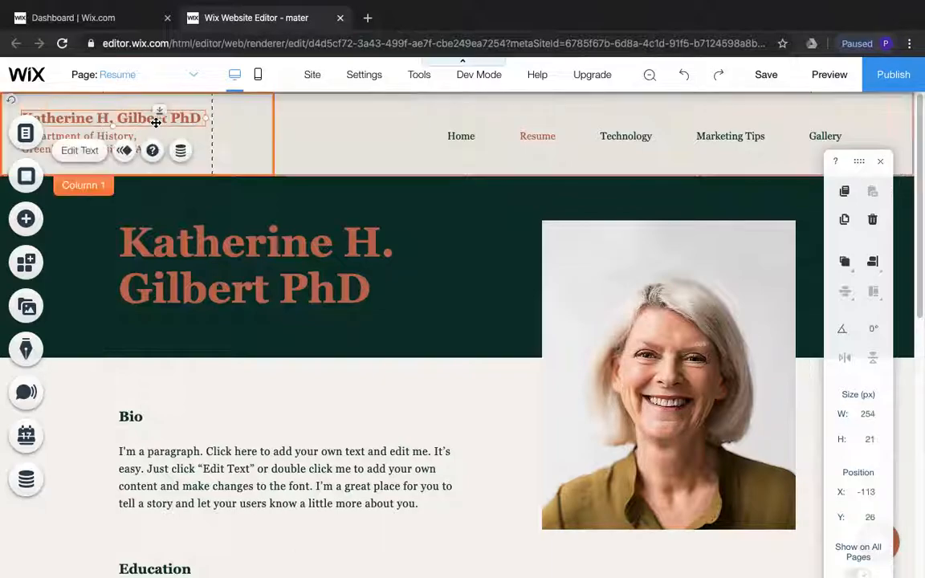
pyautogui.click(80, 152)
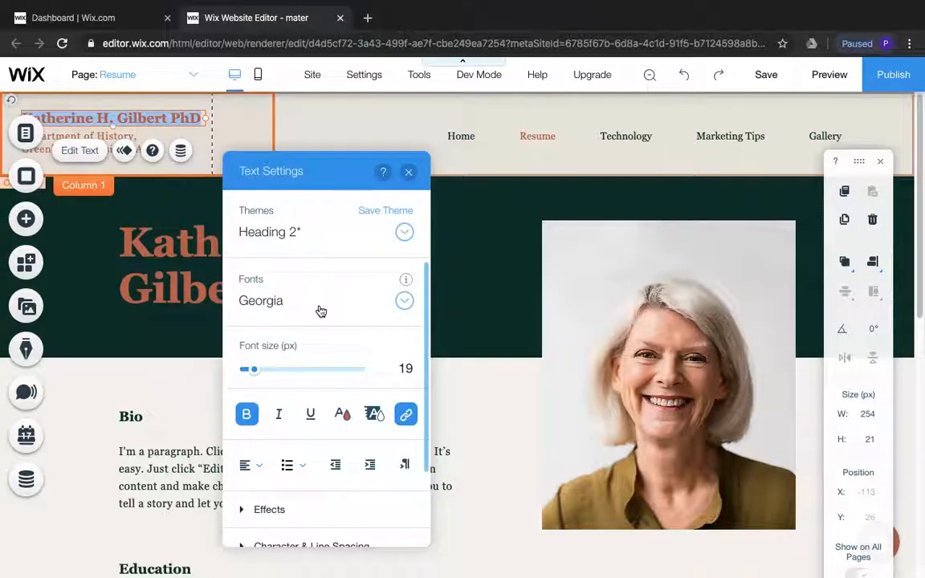
pyautogui.scroll(-2, 345, 312)
pyautogui.scroll(2, 345, 312)
pyautogui.click(204, 118)
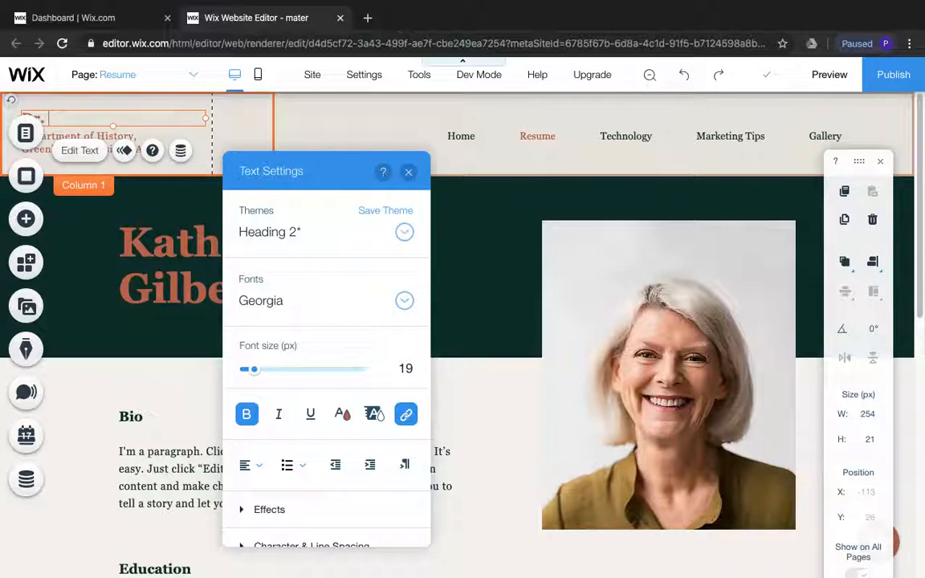
pyautogui.write('arter DBA')
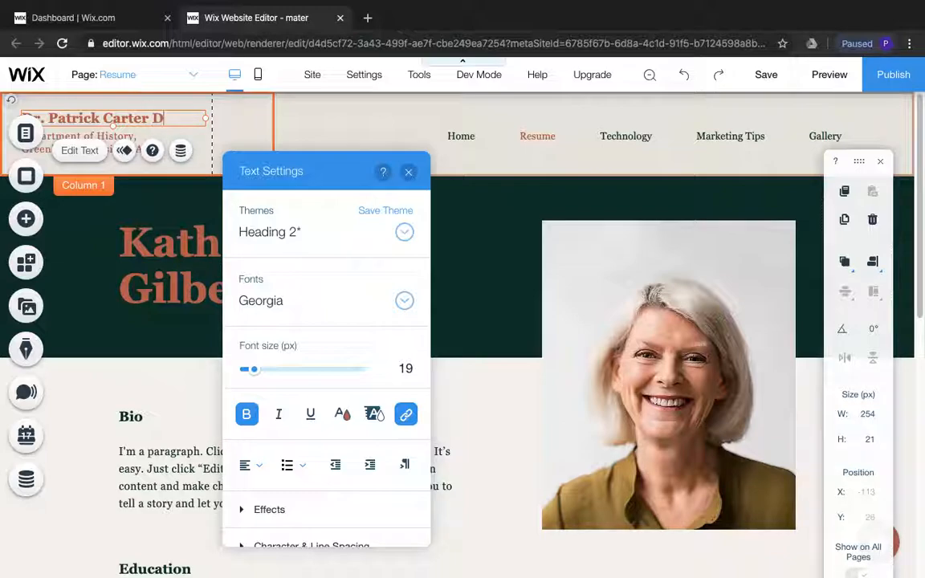
pyautogui.click(409, 173)
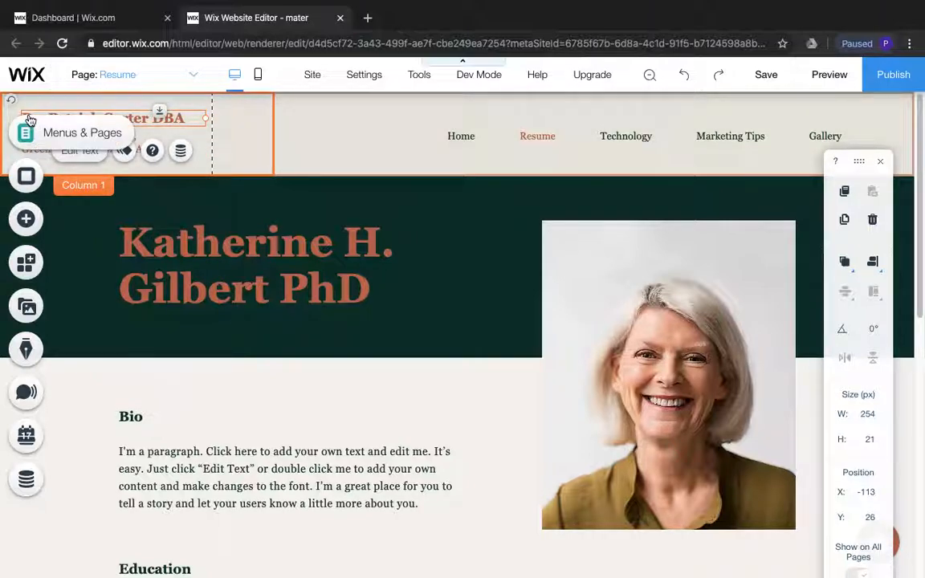
# Replace the department and university text under the header name with two lines, Mater Academy Bonanza and Las Vegas, NV
pyautogui.click(120, 138)
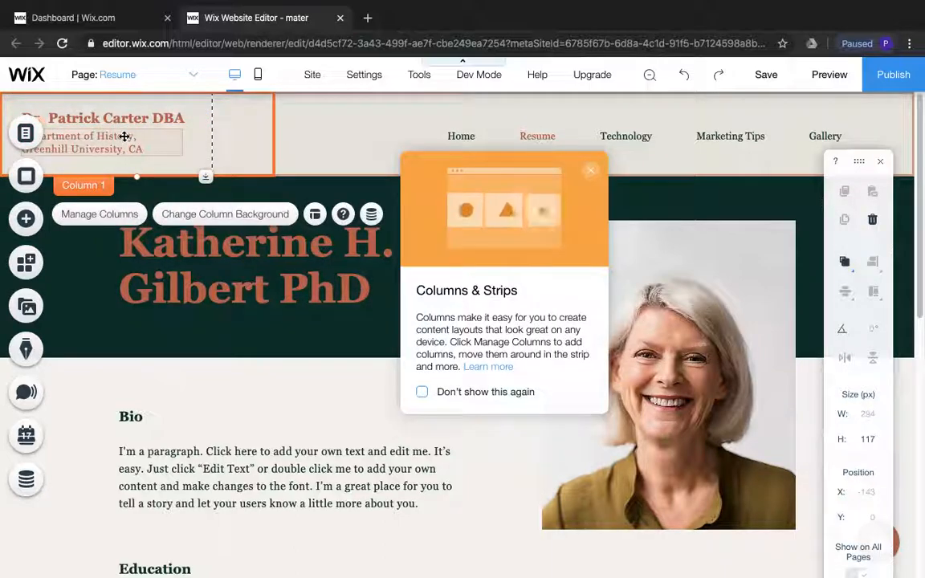
pyautogui.click(142, 146)
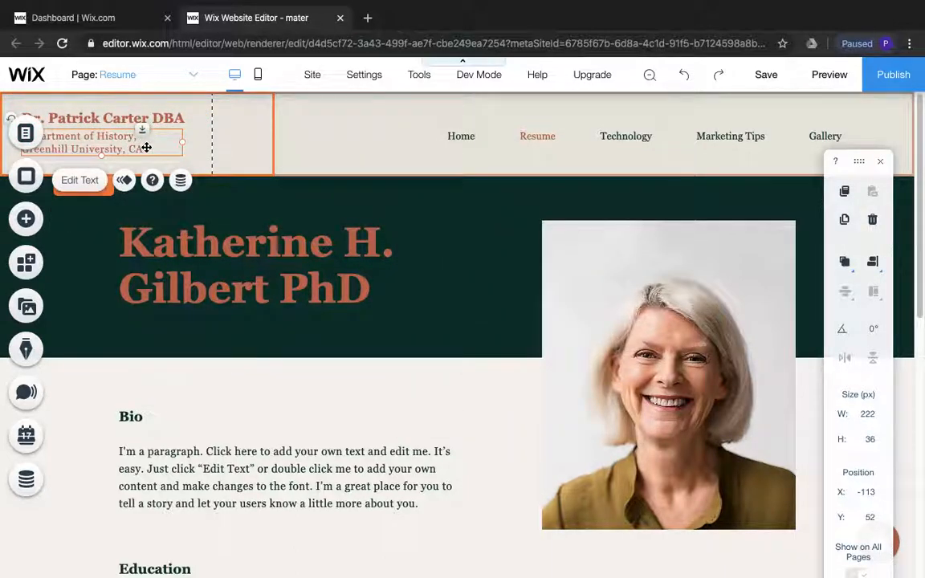
pyautogui.doubleClick(146, 147)
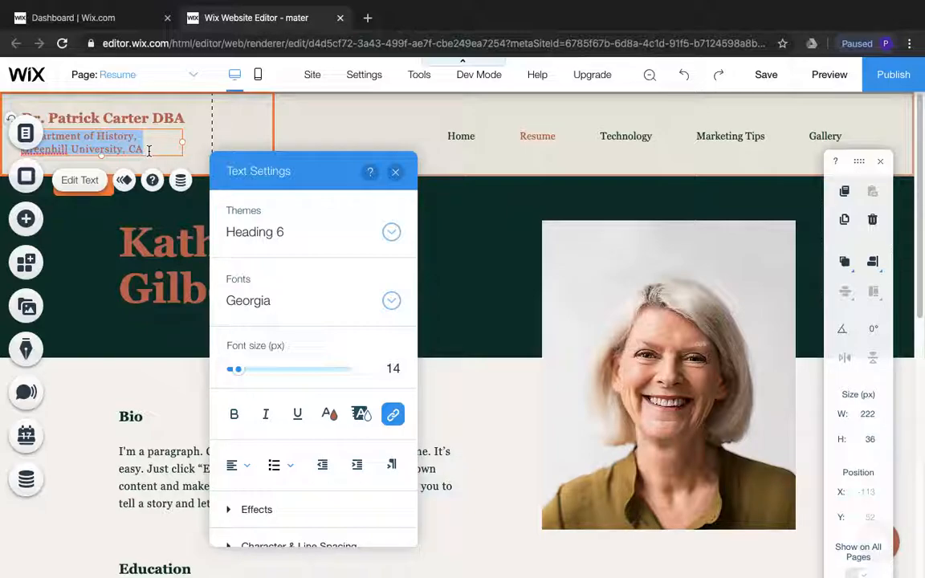
pyautogui.press('BackSpace')
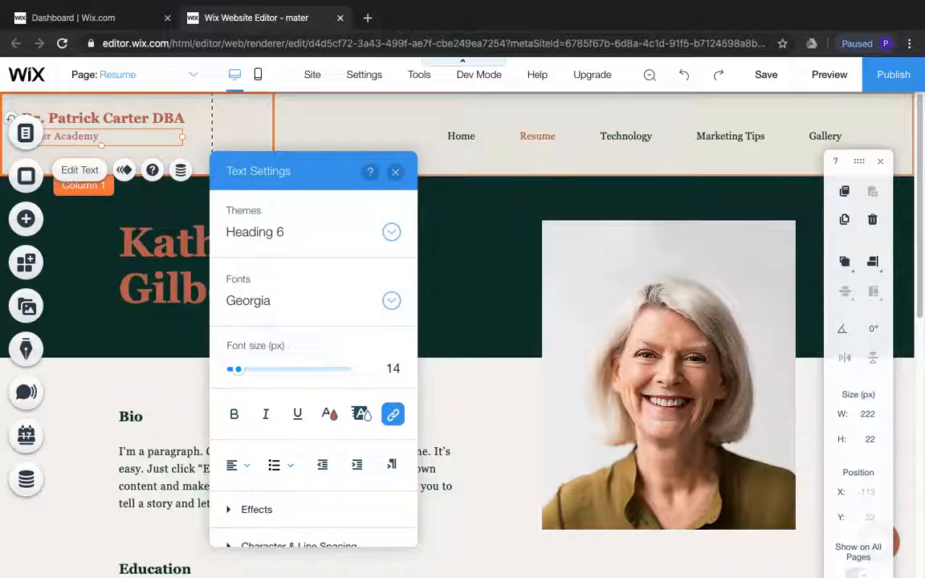
pyautogui.write('nanza')
pyautogui.press('Return')
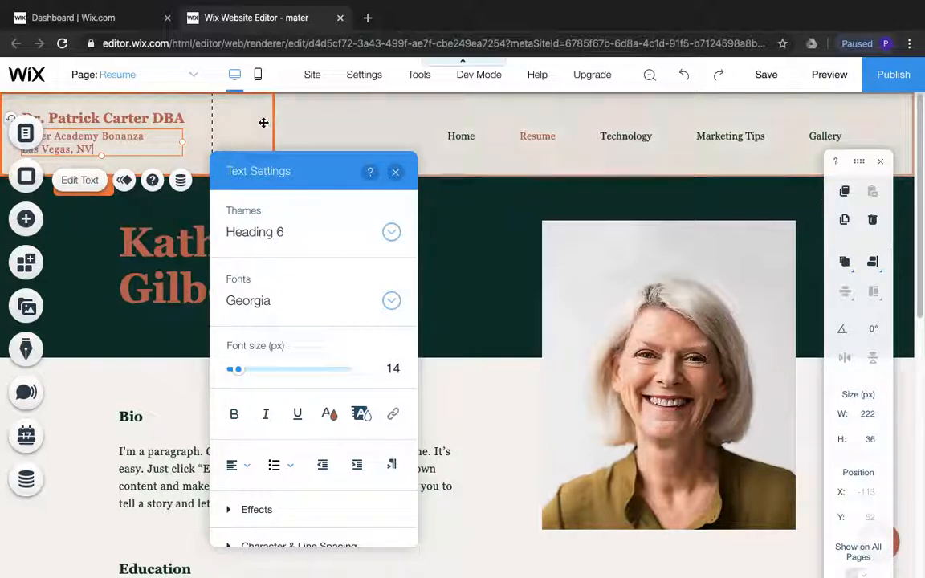
pyautogui.click(341, 137)
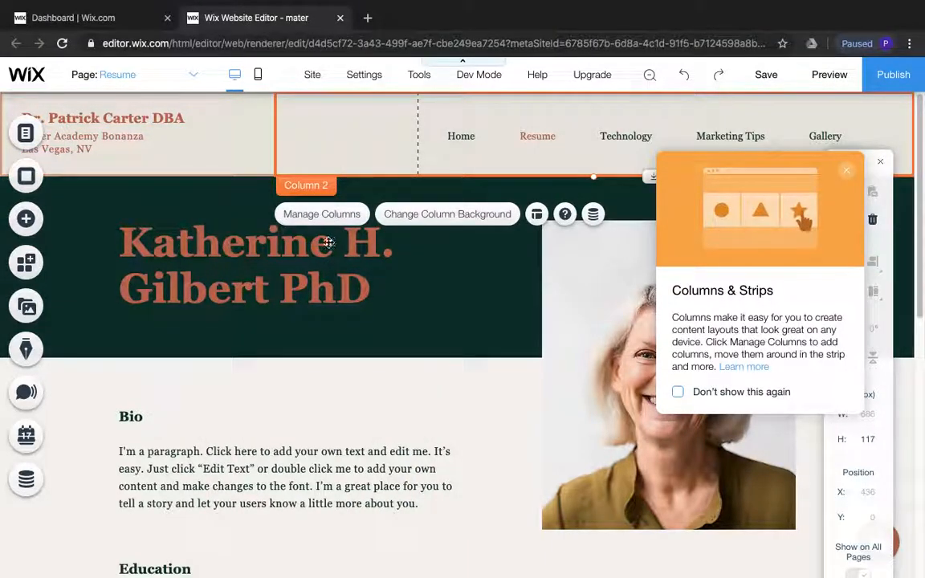
# Replace the large heading on the Resume page with the site owner's title, full name and DBA credential
pyautogui.click(372, 290)
pyautogui.doubleClick(360, 285)
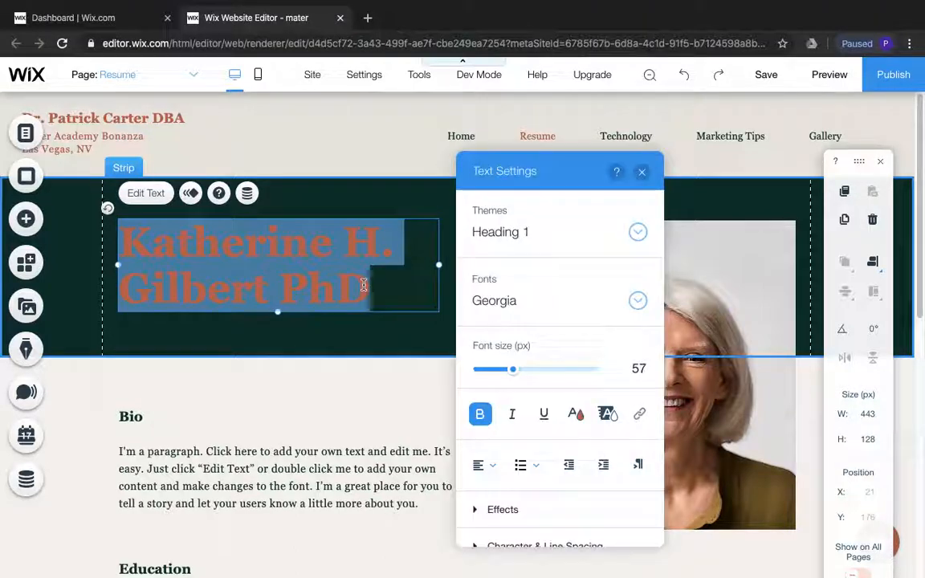
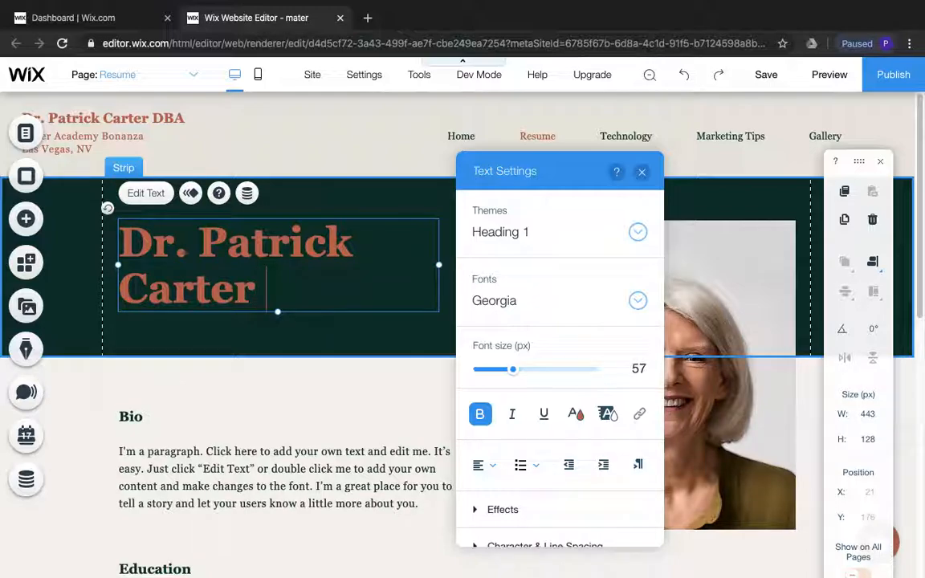
pyautogui.write(' DBA')
pyautogui.click(358, 344)
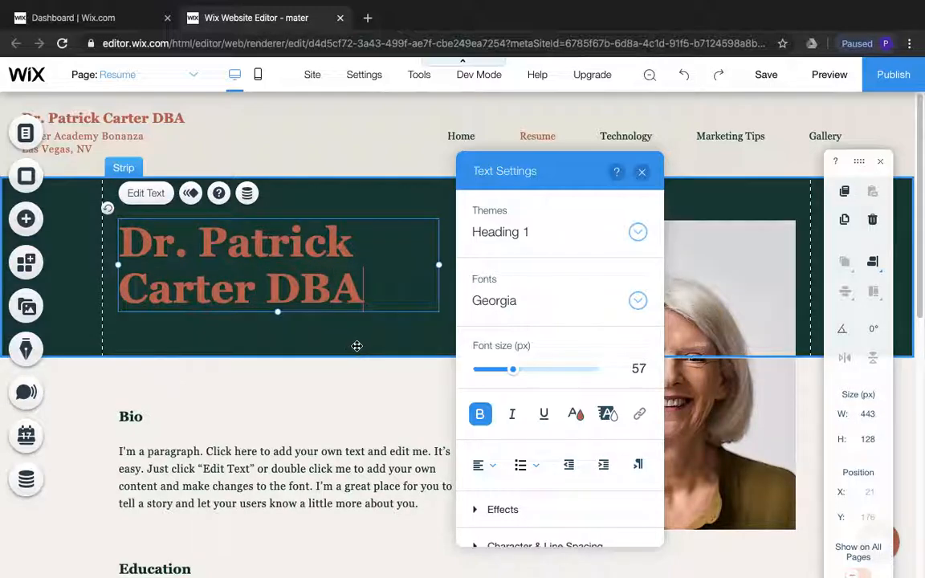
pyautogui.click(358, 341)
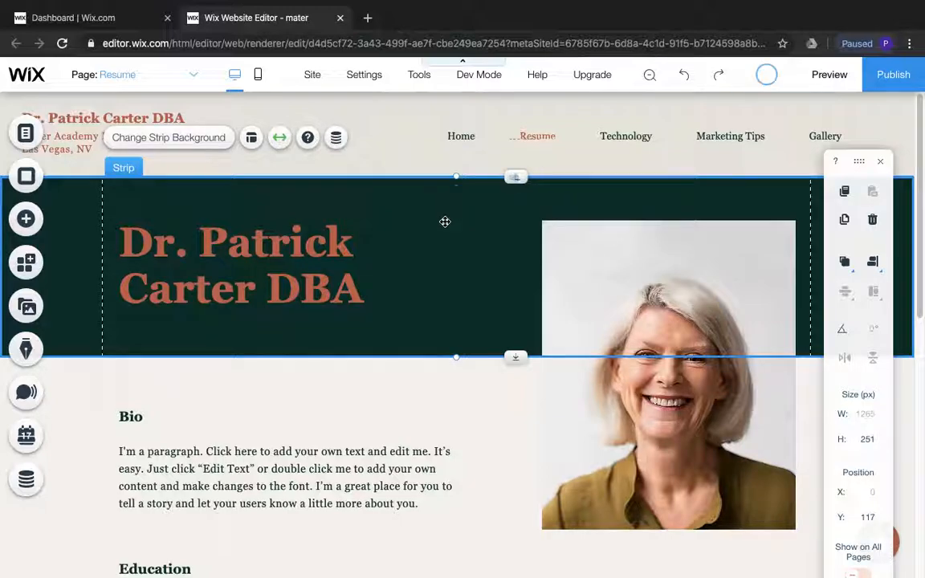
# Switch to the Planning Document in Word, copy all the text under the Resume heading, and return to the Wix editor in Chrome
pyautogui.scroll(-2, 391, 477)
pyautogui.scroll(-1, 391, 477)
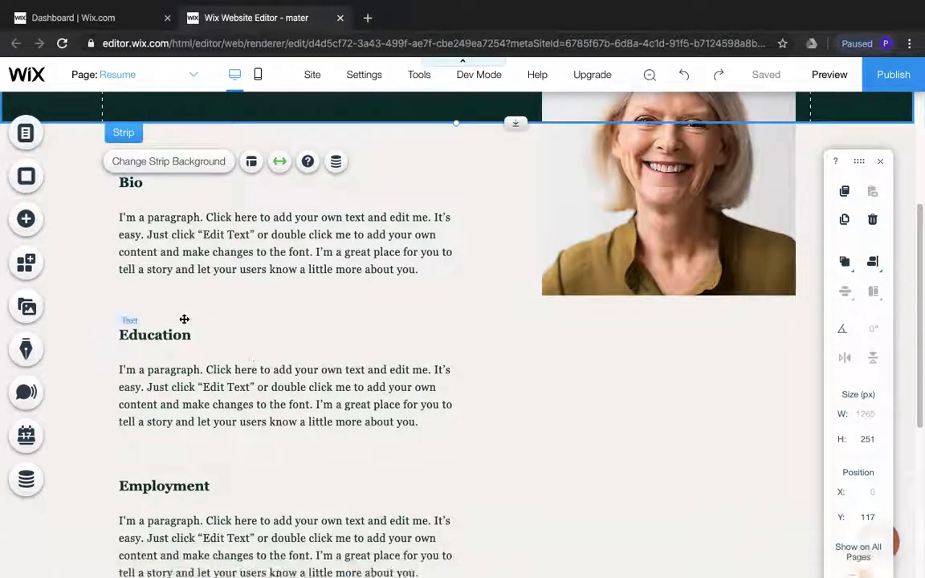
pyautogui.moveTo(514, 574)
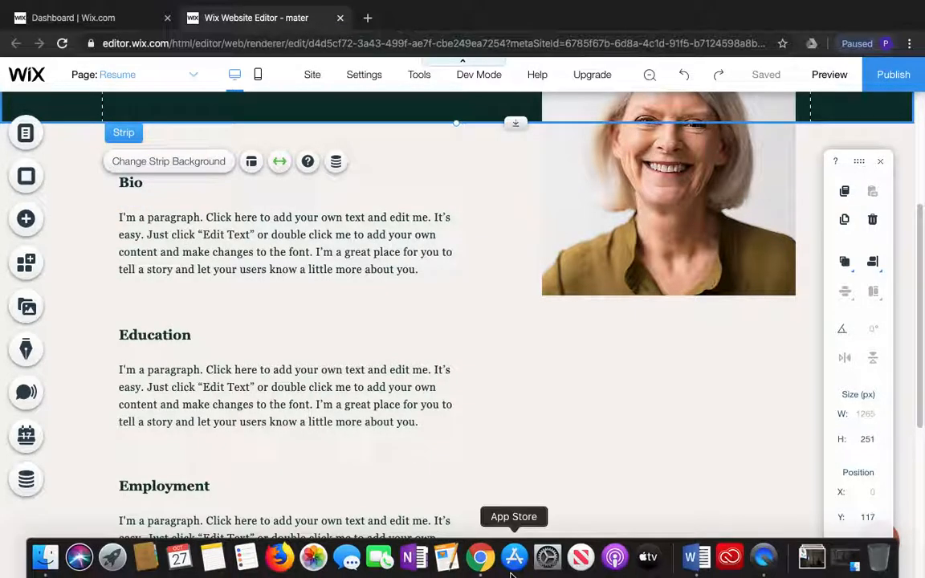
pyautogui.click(696, 556)
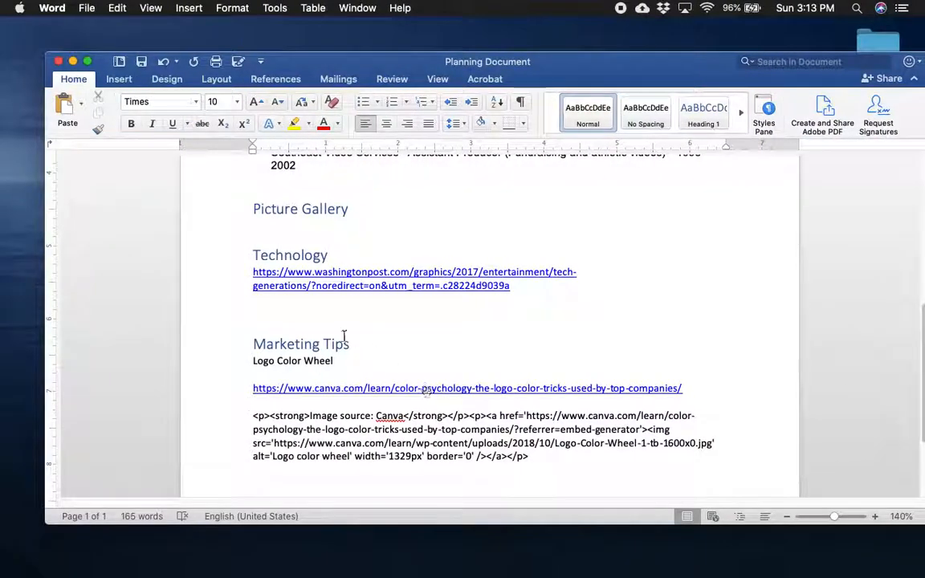
pyautogui.scroll(5, 348, 343)
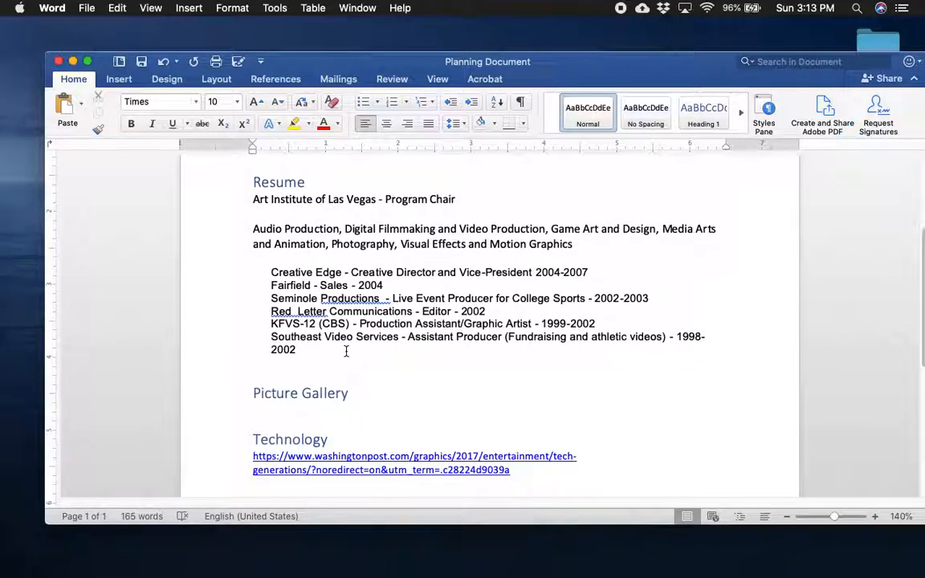
pyautogui.moveTo(301, 355); pyautogui.dragTo(228, 206)
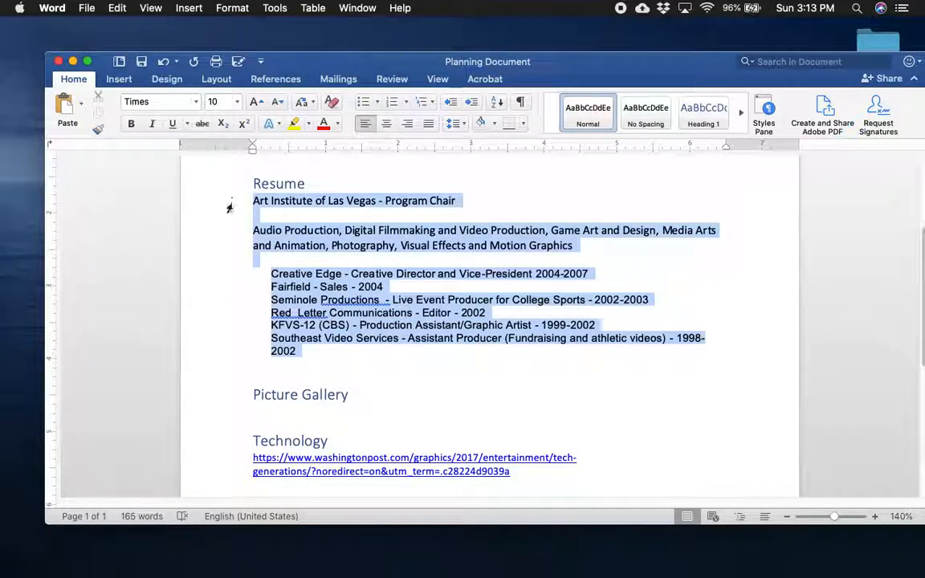
pyautogui.rightClick(297, 205)
pyautogui.click(321, 221)
pyautogui.moveTo(280, 558)
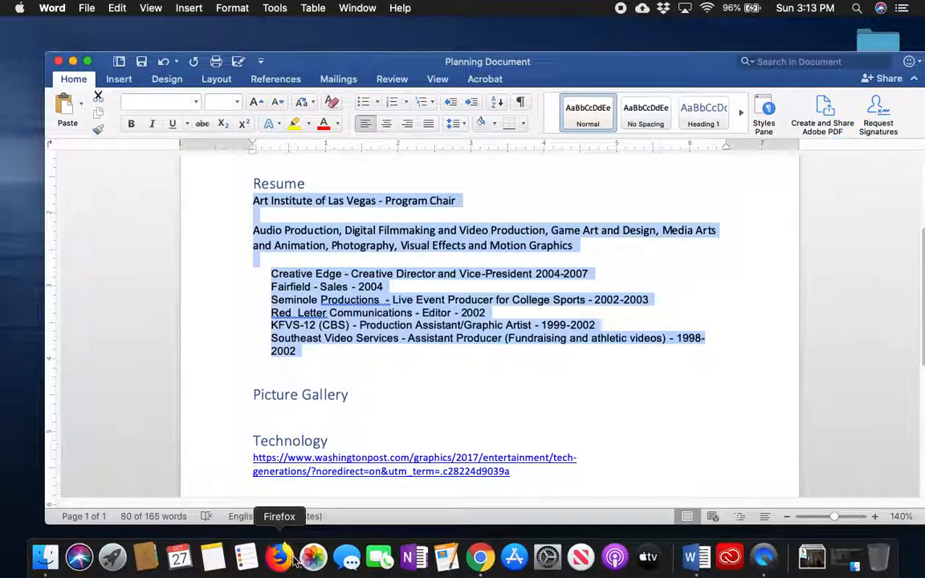
pyautogui.click(480, 560)
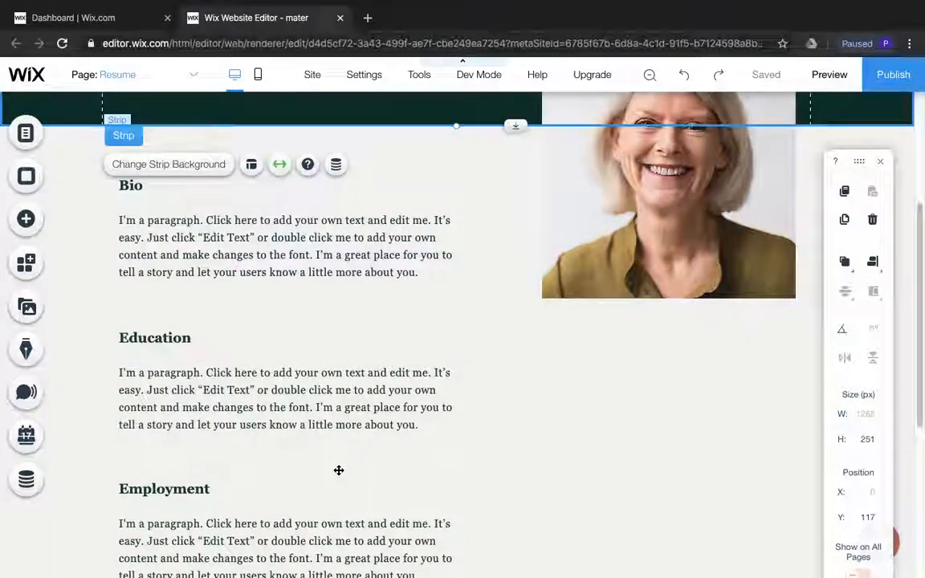
# Delete the Employment paragraph and its heading from the Resume page
pyautogui.scroll(3, 338, 468)
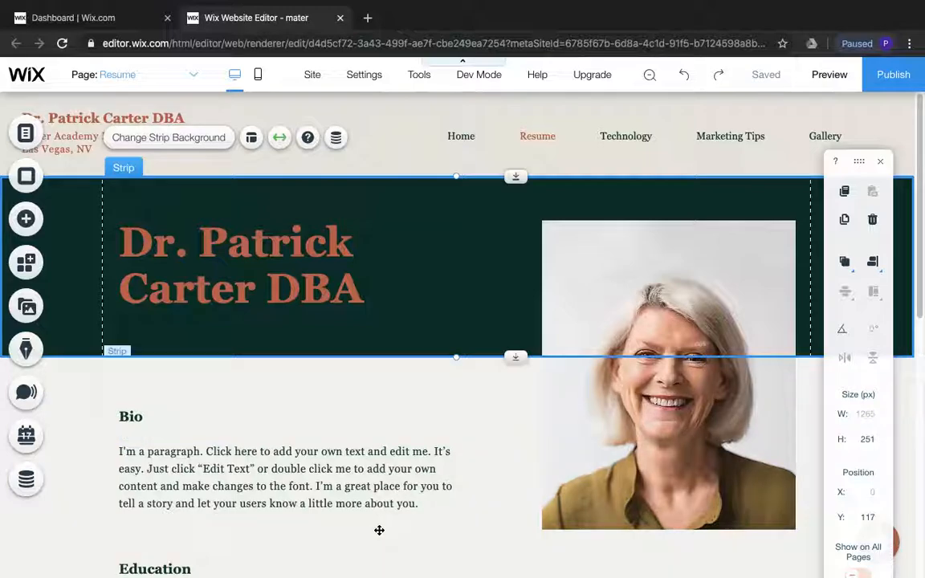
pyautogui.scroll(-5, 375, 518)
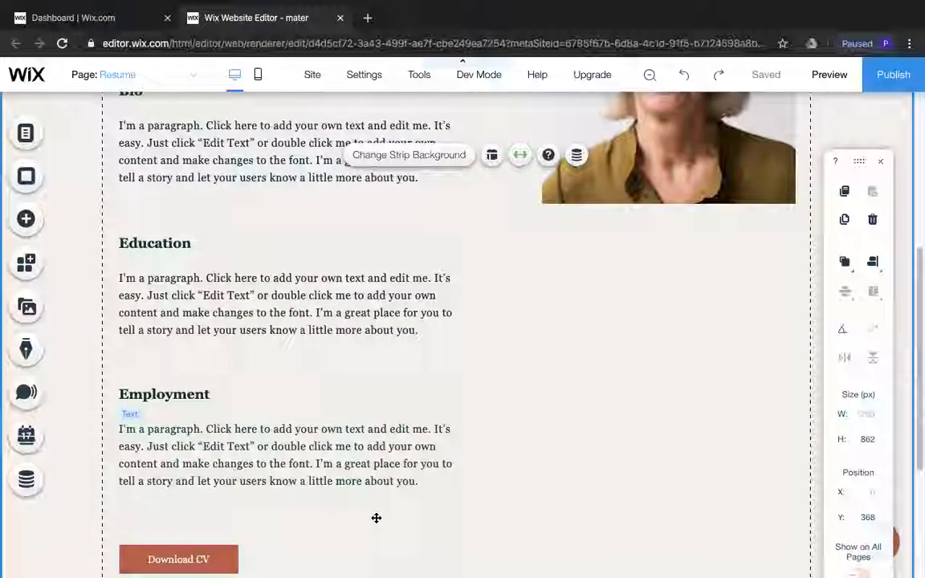
pyautogui.click(405, 452)
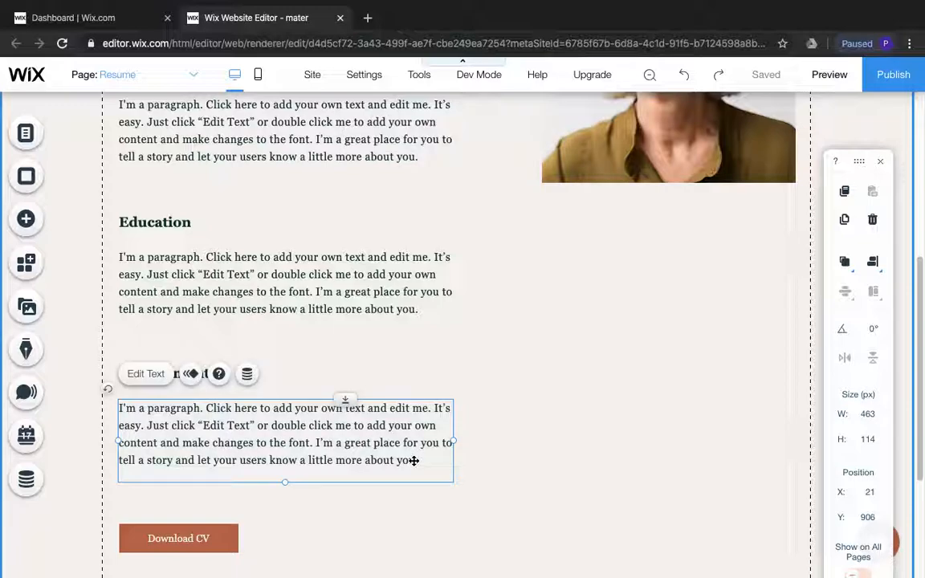
pyautogui.press('Delete')
pyautogui.click(205, 373)
pyautogui.press('Delete')
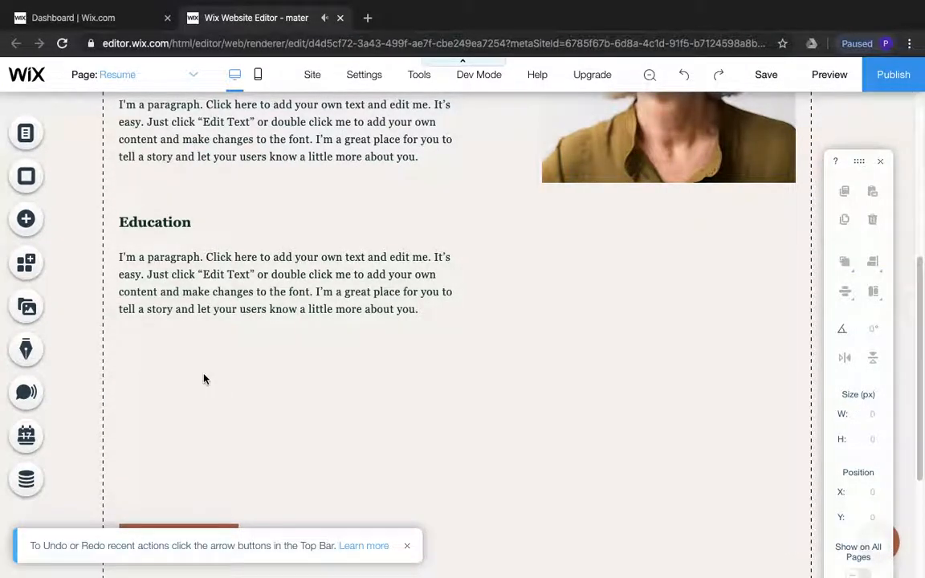
# Delete the Download CV button at the end of the Resume page
pyautogui.scroll(-3, 291, 402)
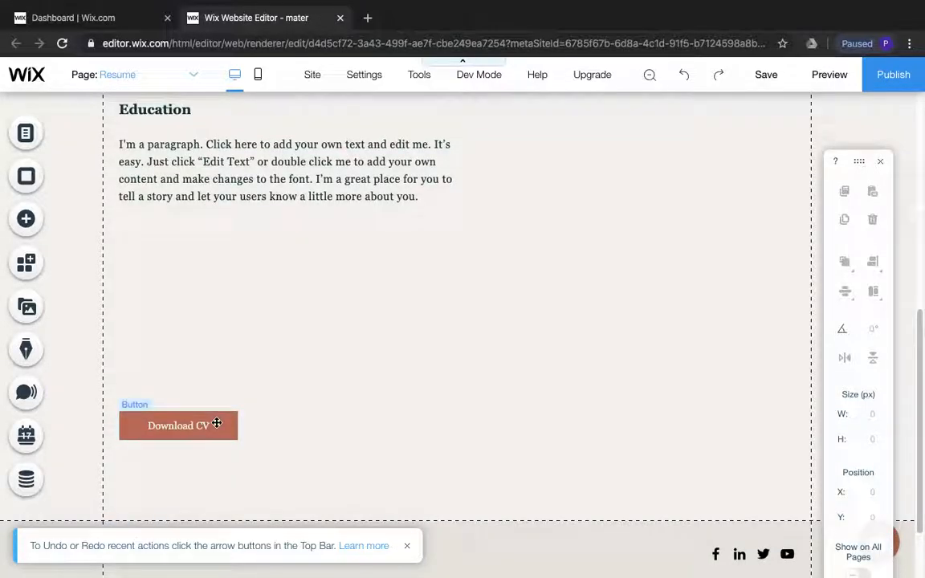
pyautogui.click(214, 424)
pyautogui.press('Delete')
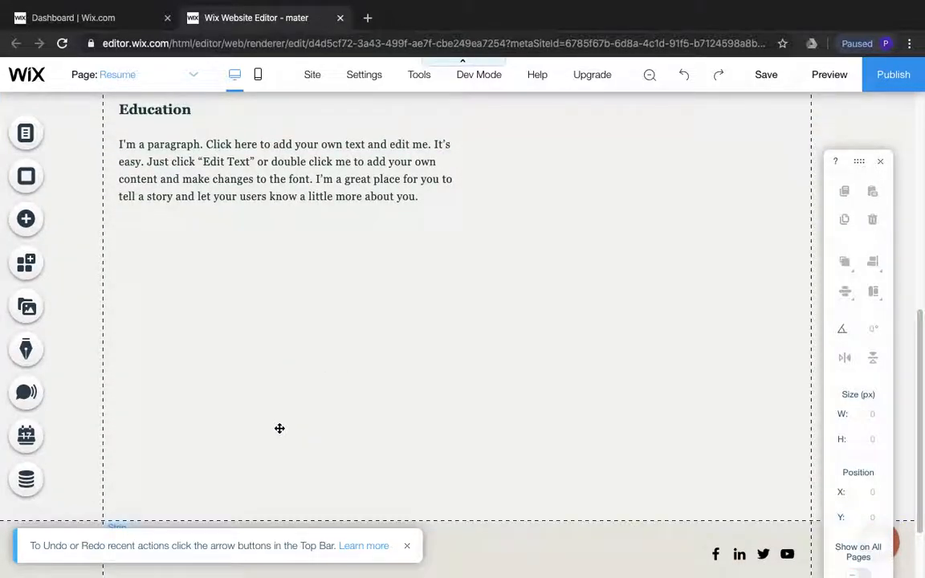
pyautogui.scroll(2, 280, 428)
pyautogui.scroll(3, 281, 425)
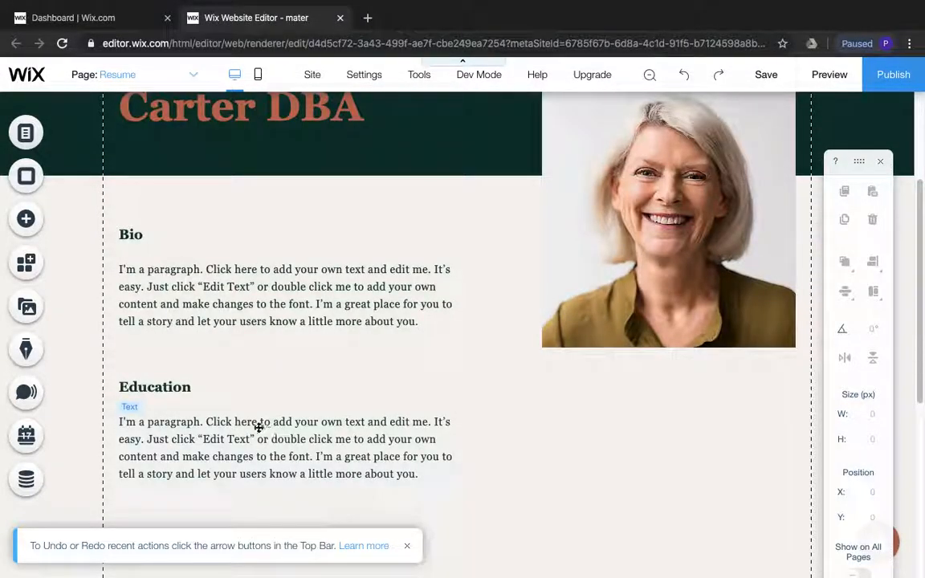
pyautogui.click(223, 287)
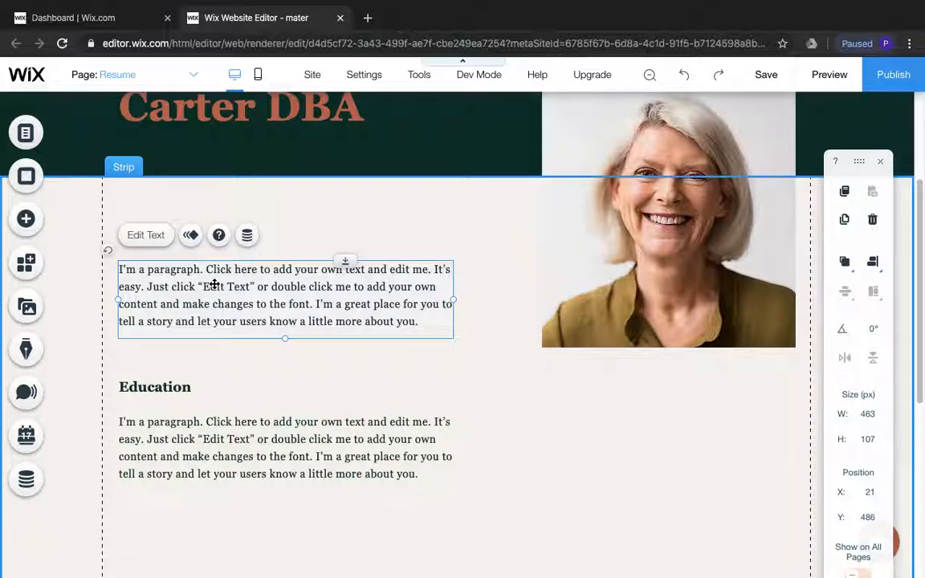
pyautogui.rightClick(215, 284)
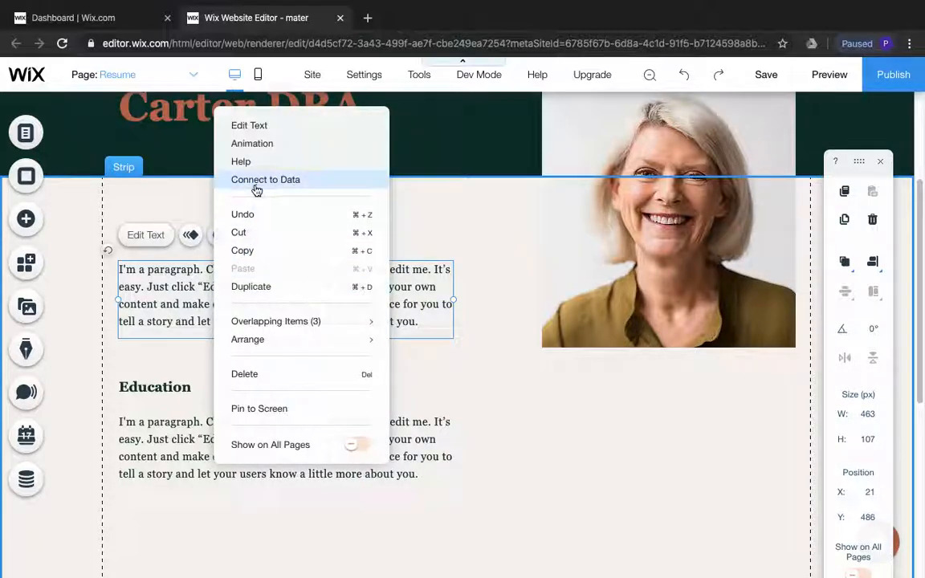
pyautogui.click(462, 379)
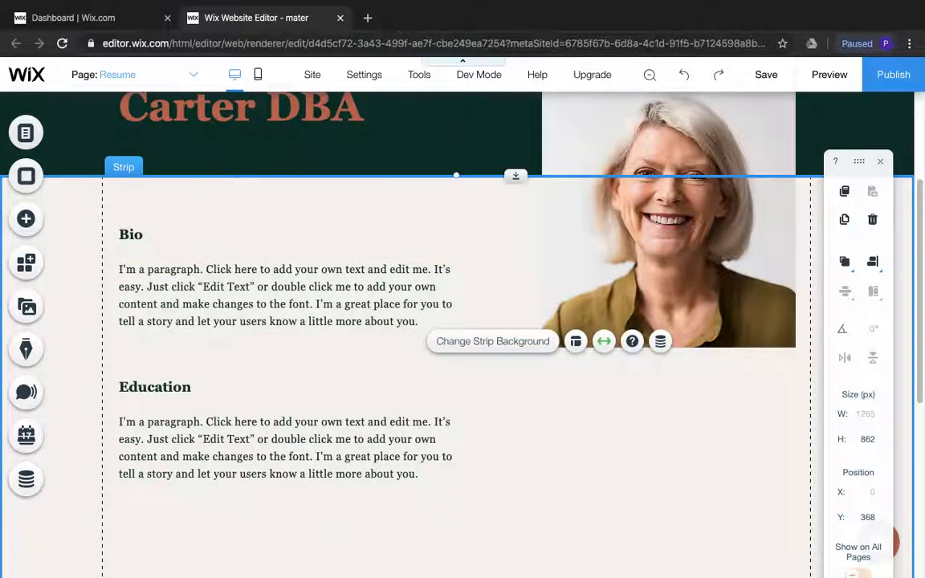
# Copy the still-selected Resume text in the Word planning document again and switch back to the Wix editor in Chrome
pyautogui.moveTo(580, 554)
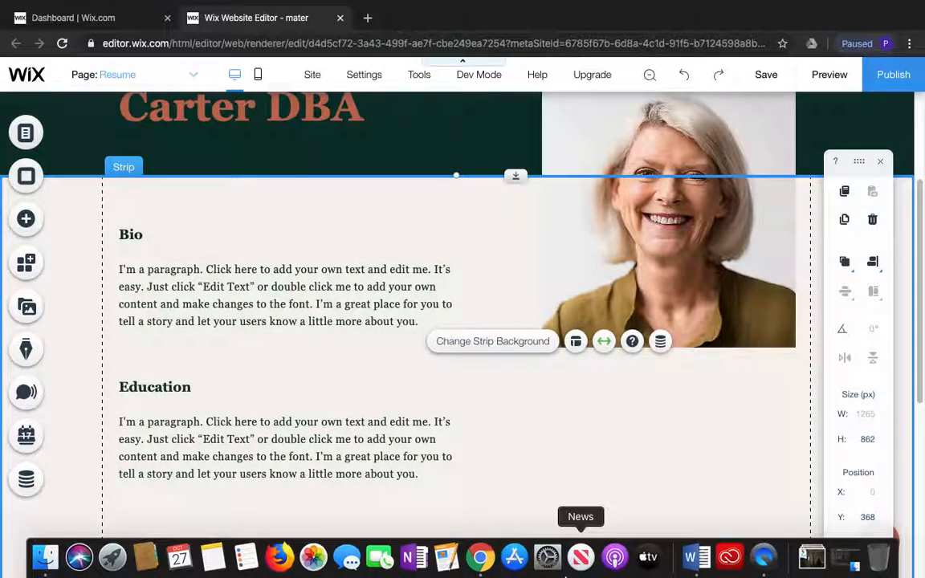
pyautogui.click(695, 555)
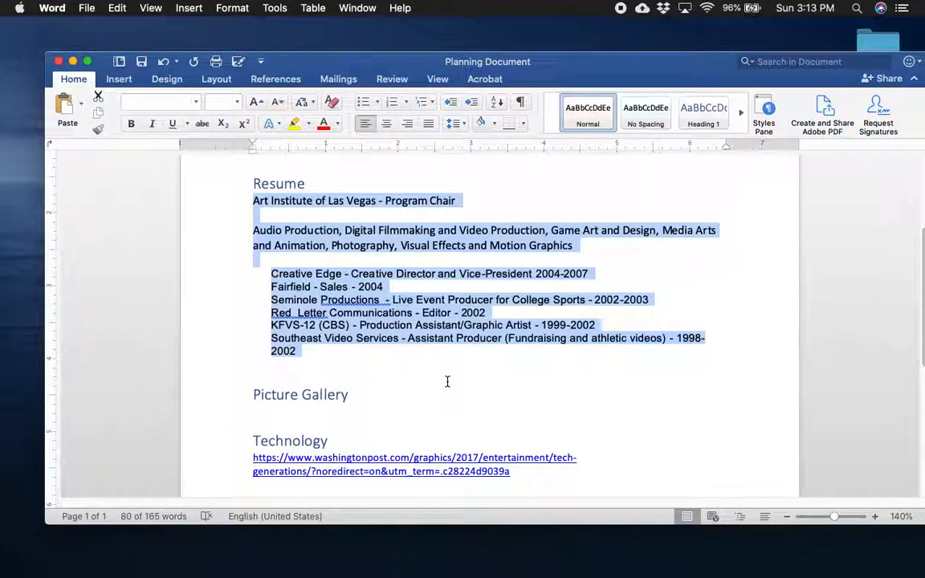
pyautogui.rightClick(414, 320)
pyautogui.click(437, 340)
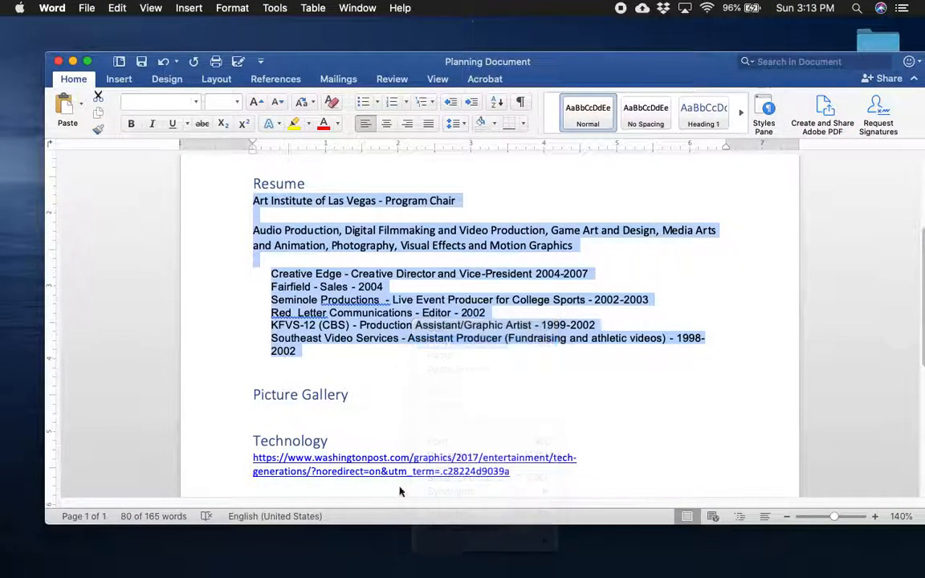
pyautogui.click(480, 556)
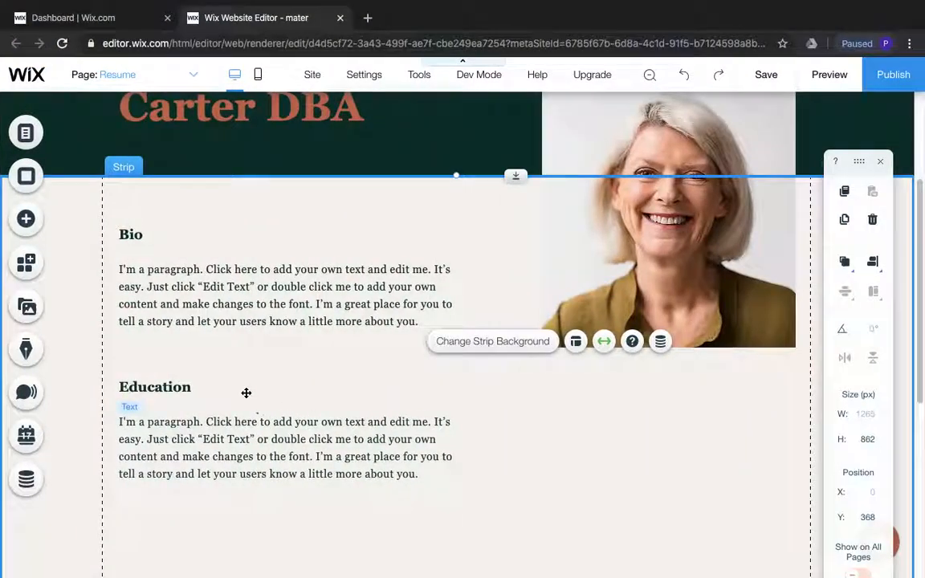
# Replace the placeholder paragraph under Bio with the copied resume text and leave text editing
pyautogui.doubleClick(172, 299)
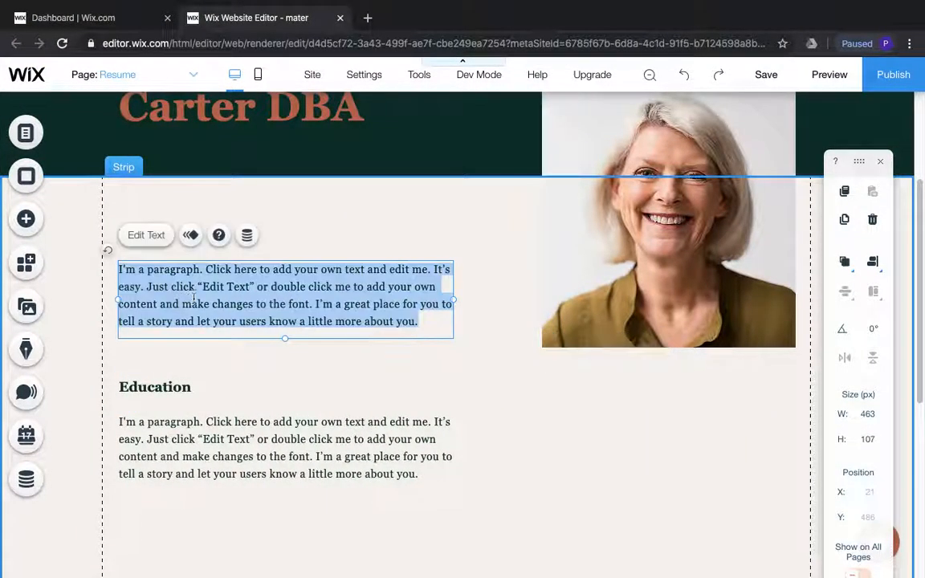
pyautogui.rightClick(351, 303)
pyautogui.click(378, 420)
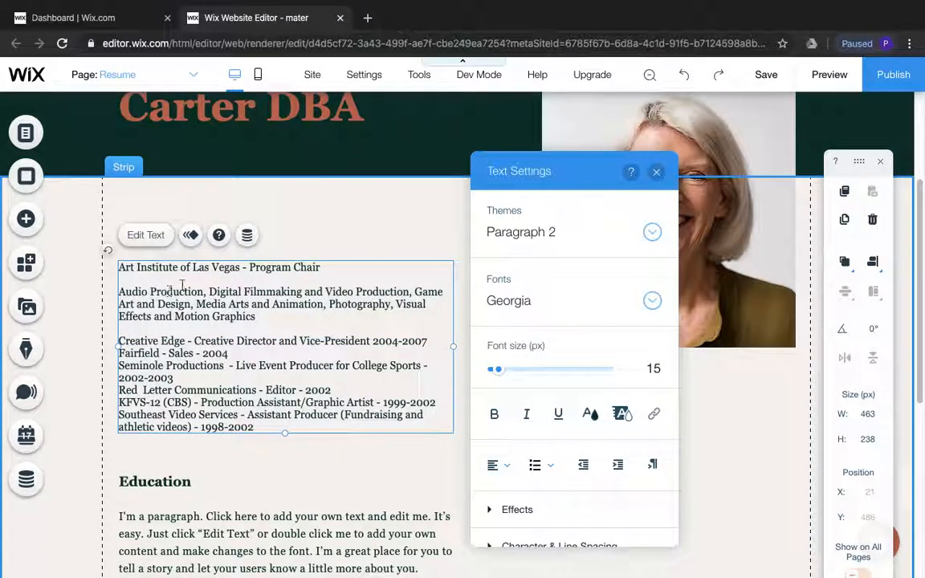
pyautogui.click(333, 235)
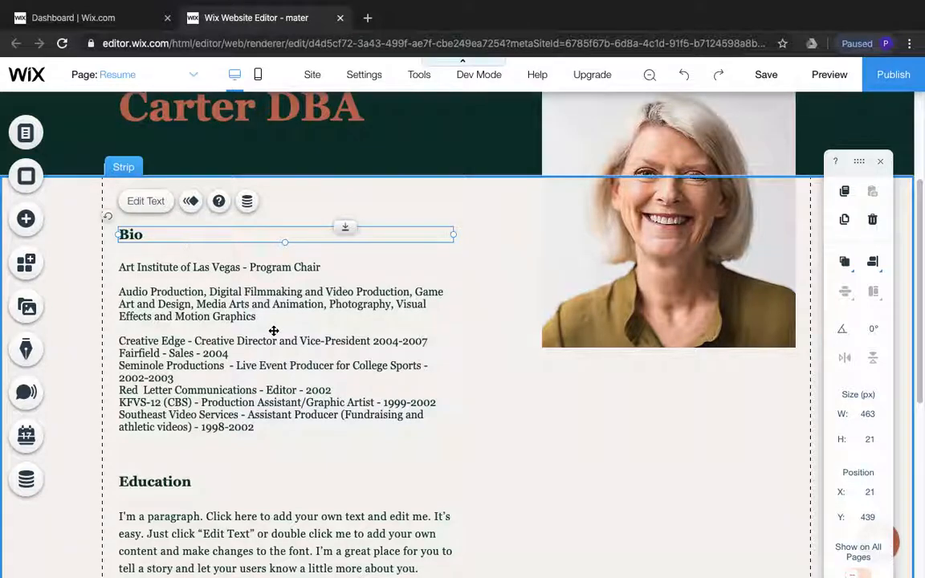
pyautogui.click(449, 373)
# Open the Home page for editing through the site menu's page list and close the list without renaming the page
pyautogui.scroll(3, 450, 371)
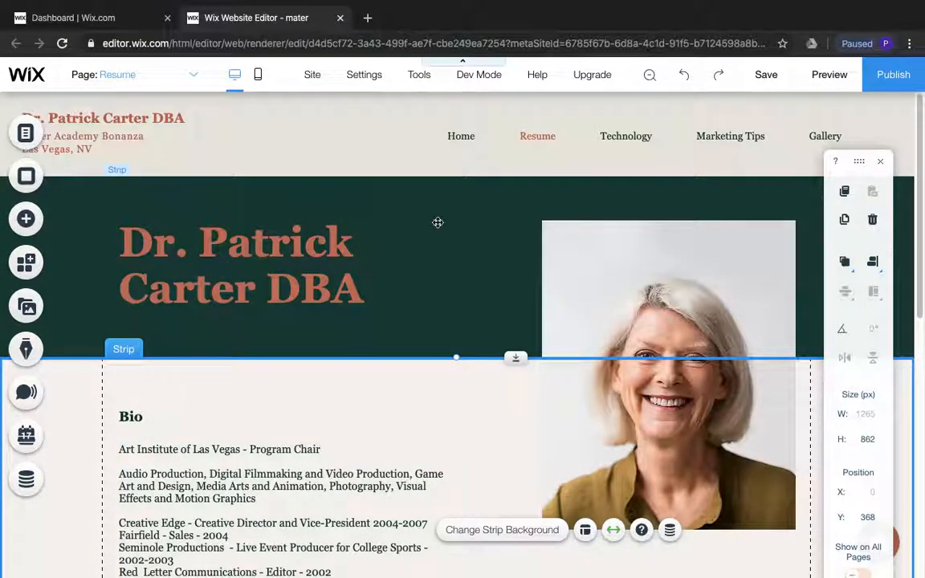
pyautogui.click(462, 137)
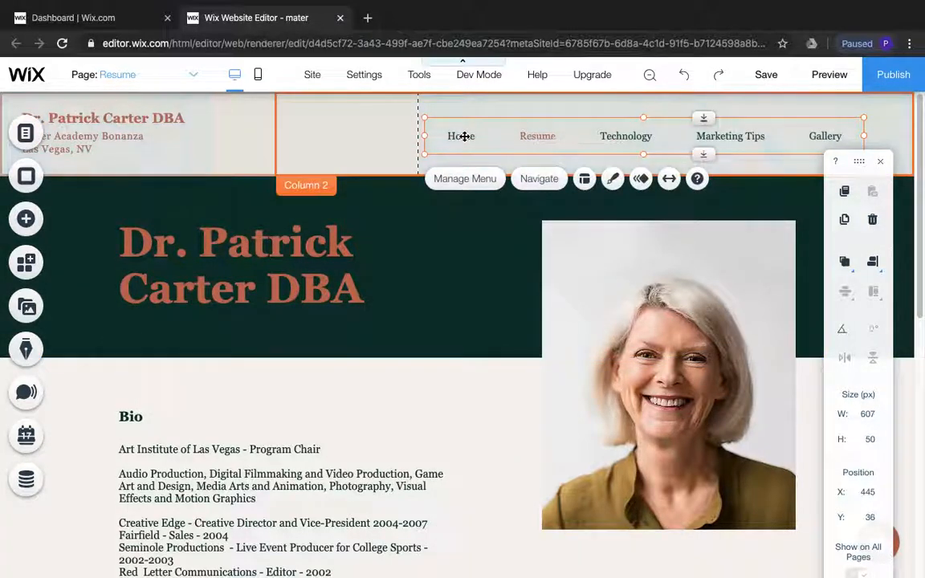
pyautogui.click(465, 179)
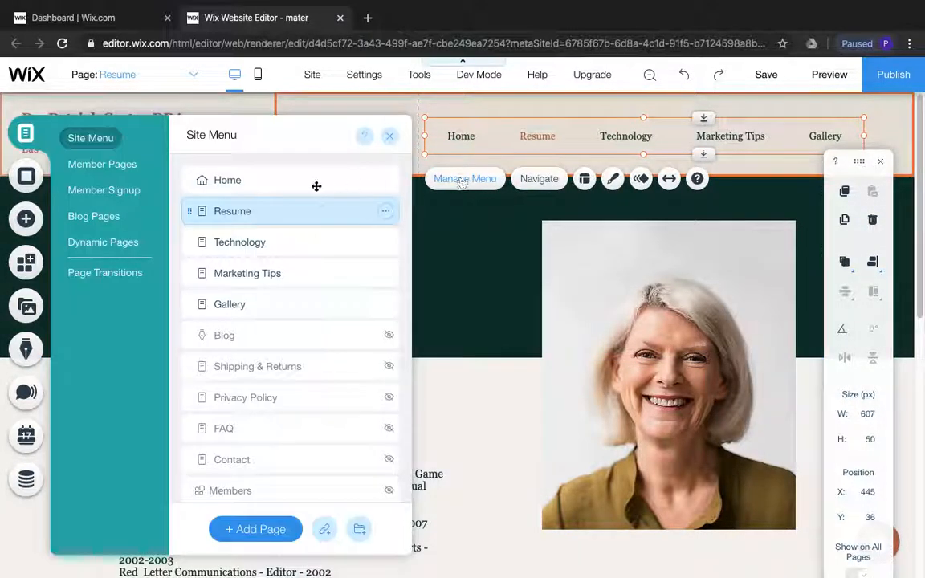
pyautogui.doubleClick(220, 185)
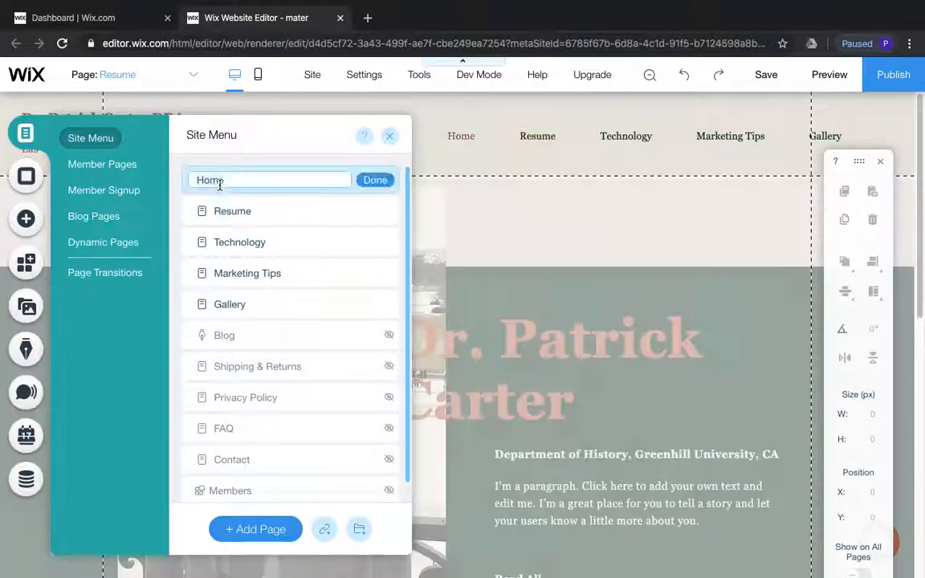
pyautogui.click(390, 142)
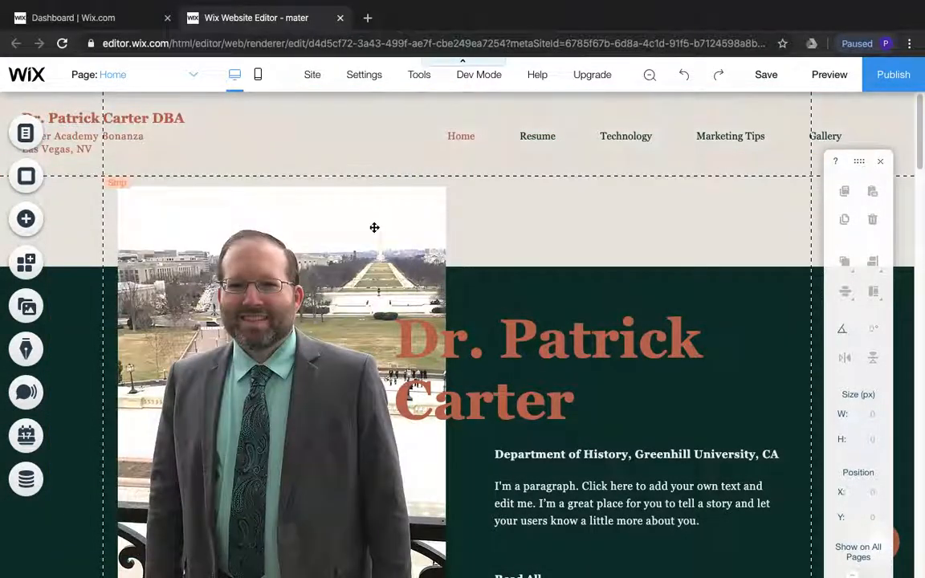
pyautogui.scroll(-2, 390, 317)
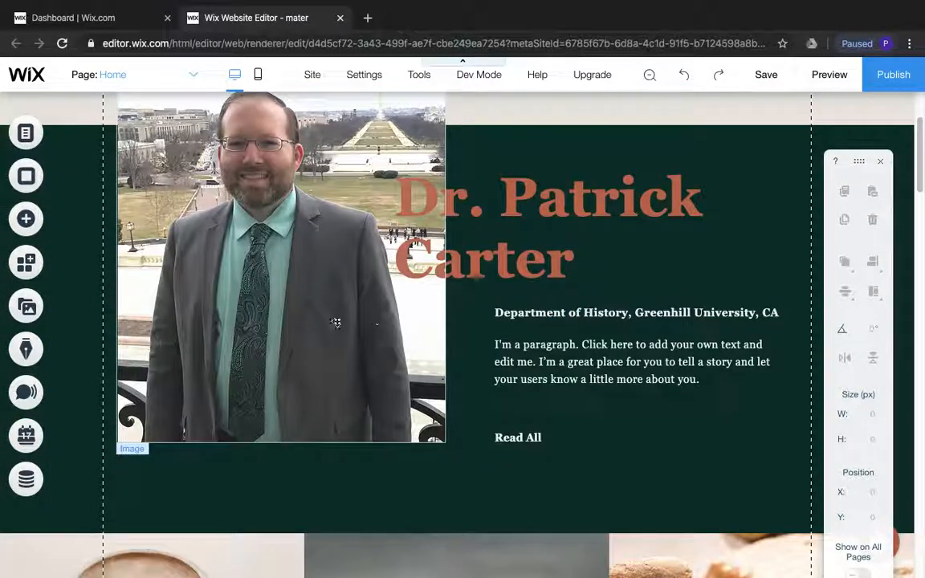
pyautogui.scroll(-3, 376, 326)
pyautogui.scroll(2, 376, 326)
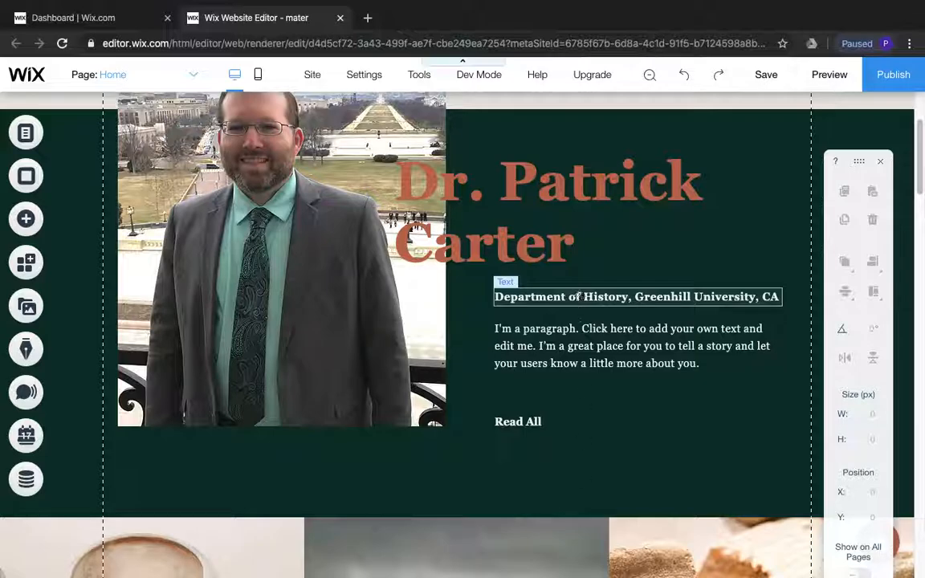
# Copy the biography paragraph under Home Page in the Word planning document and return to the Wix editor in Chrome
pyautogui.moveTo(582, 572)
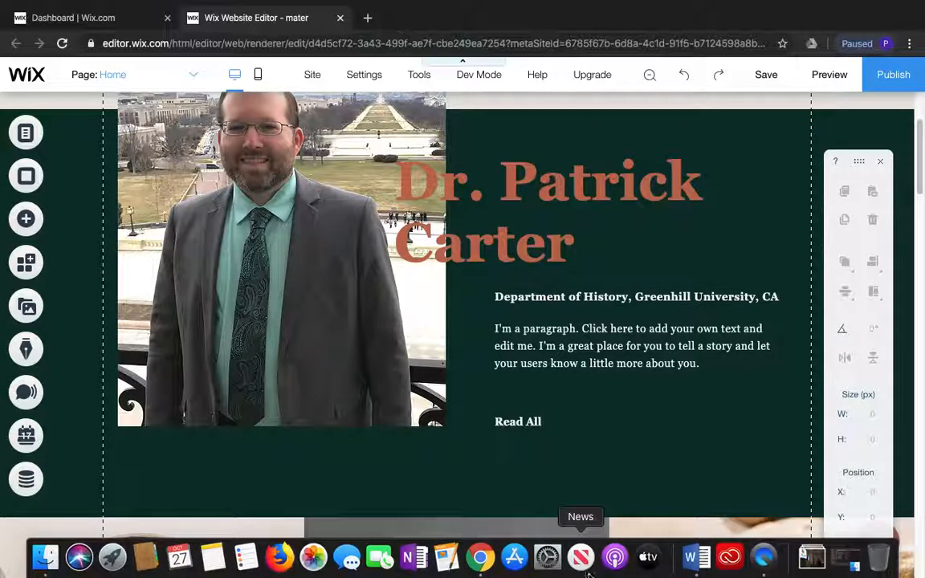
pyautogui.click(681, 565)
pyautogui.click(476, 348)
pyautogui.scroll(3, 477, 347)
pyautogui.click(551, 289)
pyautogui.moveTo(567, 255); pyautogui.dragTo(253, 217)
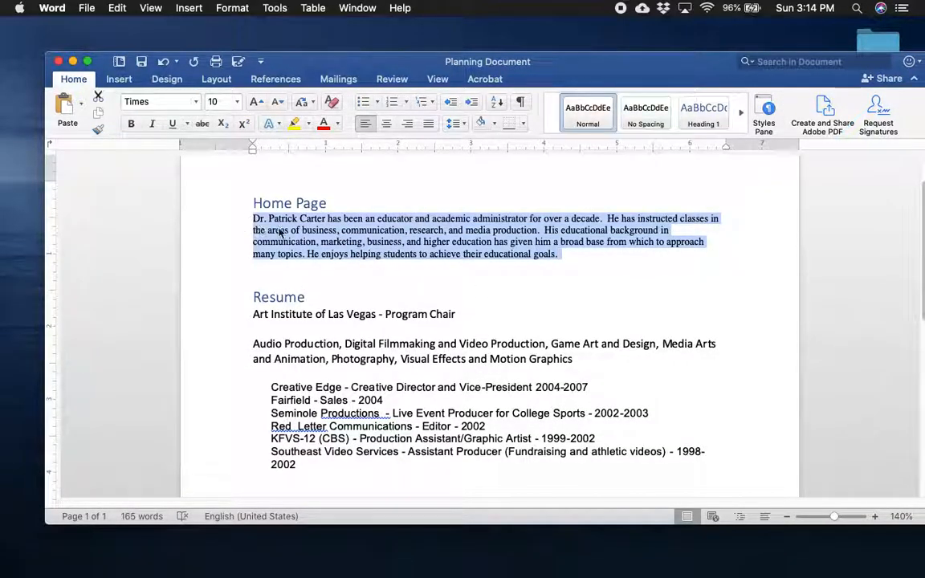
pyautogui.rightClick(280, 232)
pyautogui.click(310, 245)
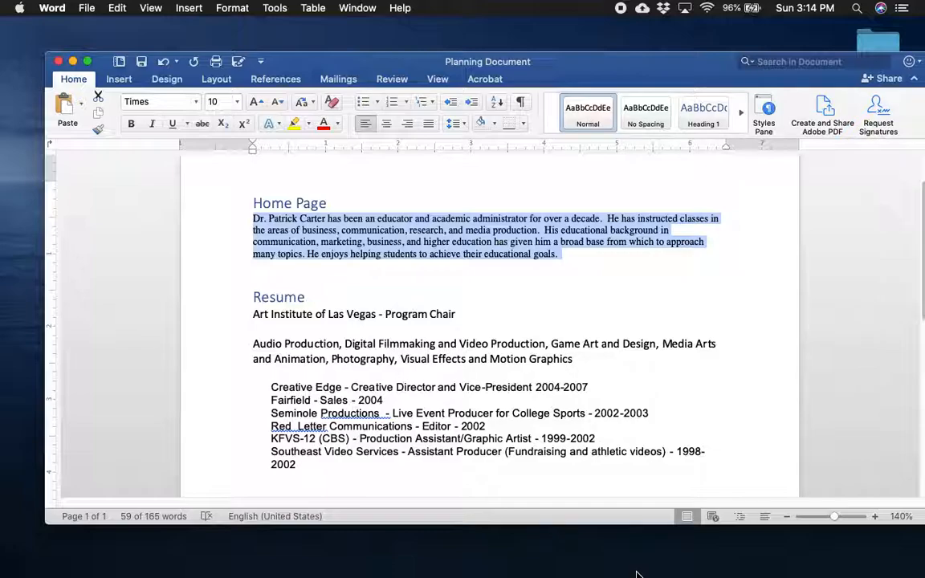
pyautogui.click(479, 554)
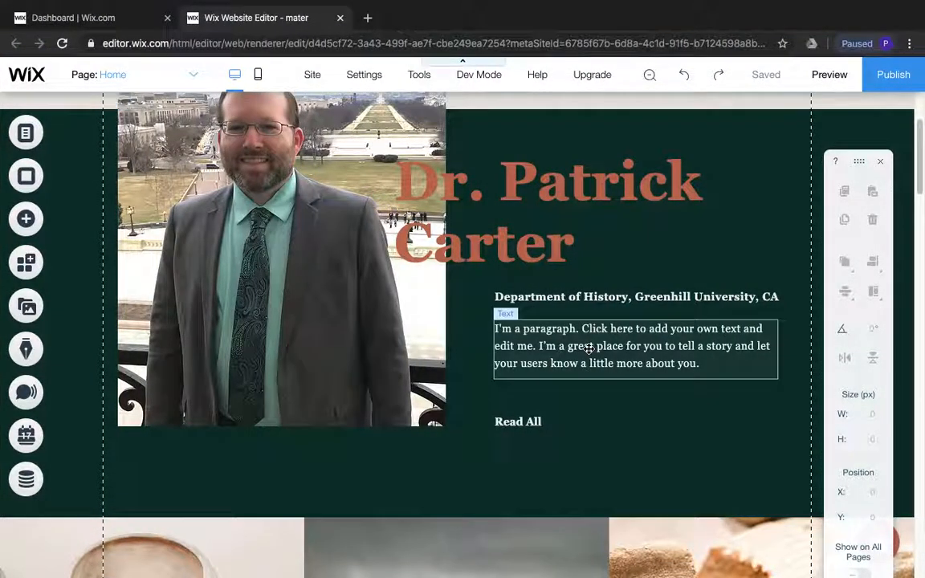
# Replace the placeholder paragraph beneath the department line with the copied biography and delete the Read All button below it
pyautogui.doubleClick(598, 350)
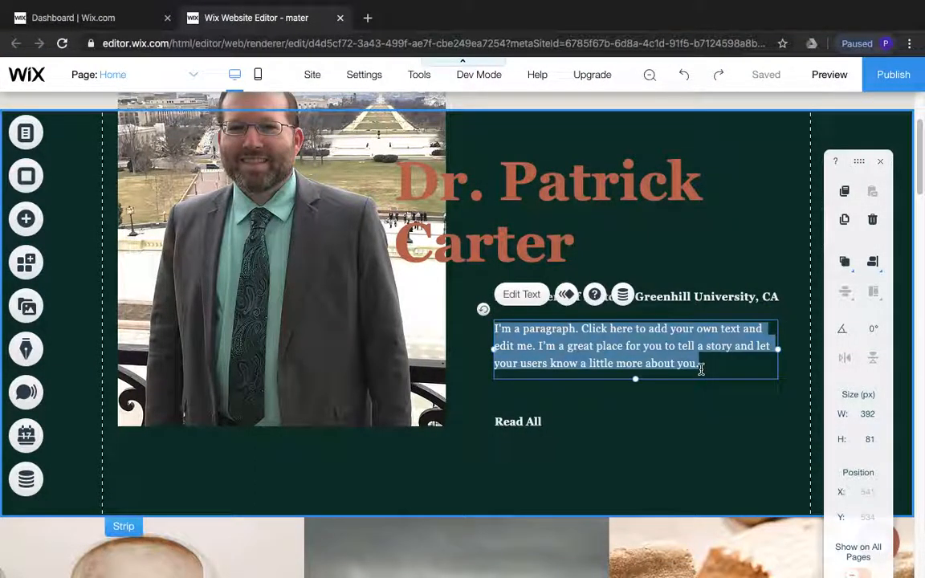
pyautogui.rightClick(664, 357)
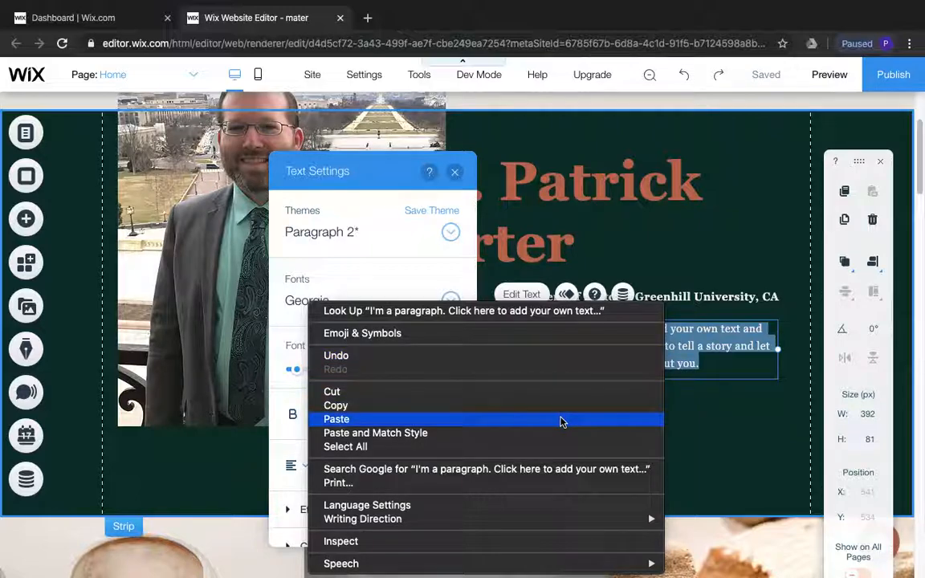
pyautogui.click(562, 419)
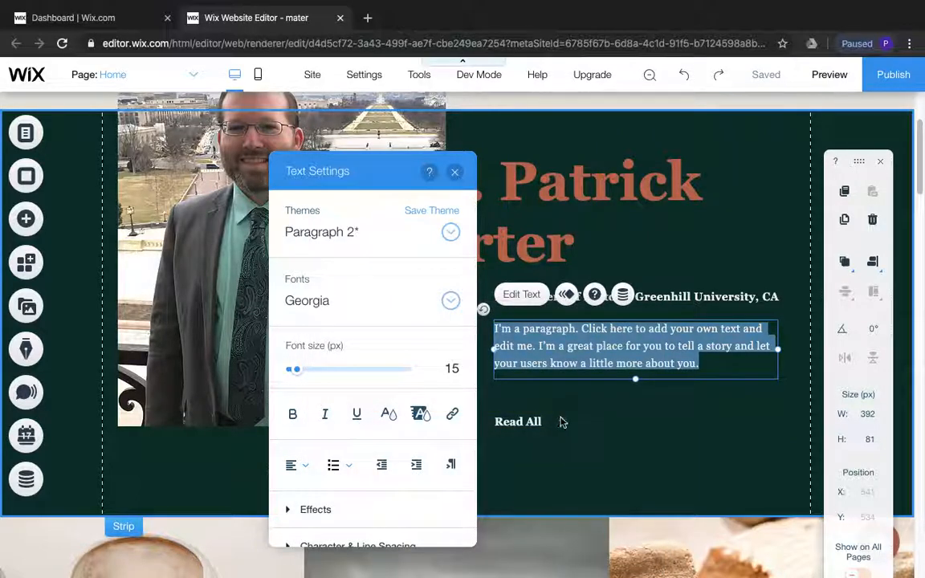
pyautogui.click(455, 174)
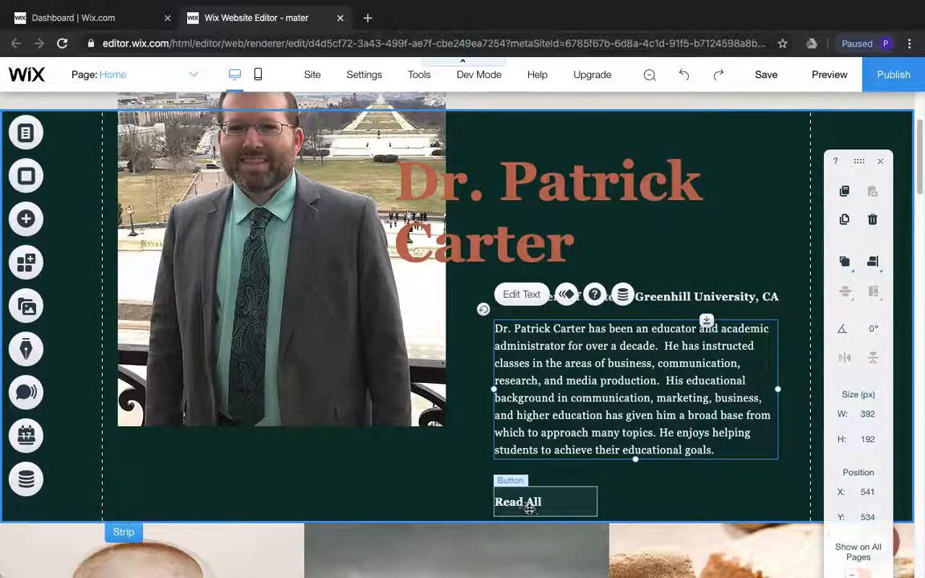
pyautogui.click(529, 508)
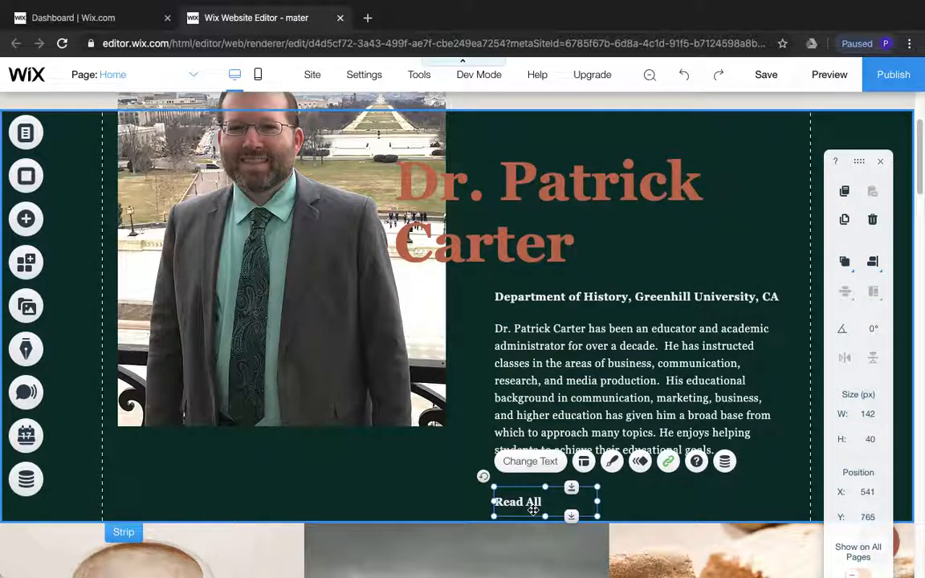
pyautogui.press('Delete')
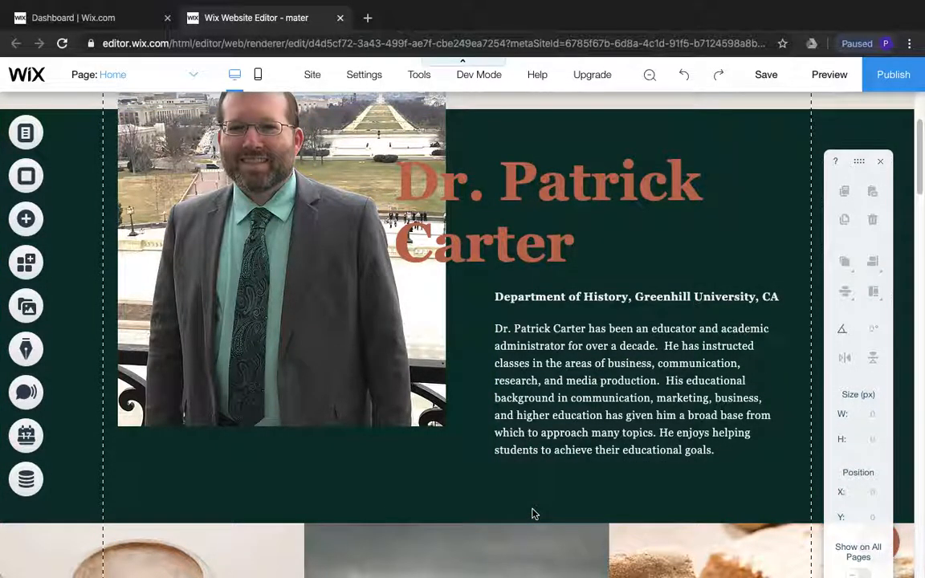
# Replace the department line above the biography with "Mater Academy Bonanza, Las Vegas, NV" and leave text editing
pyautogui.click(579, 297)
pyautogui.click(586, 297)
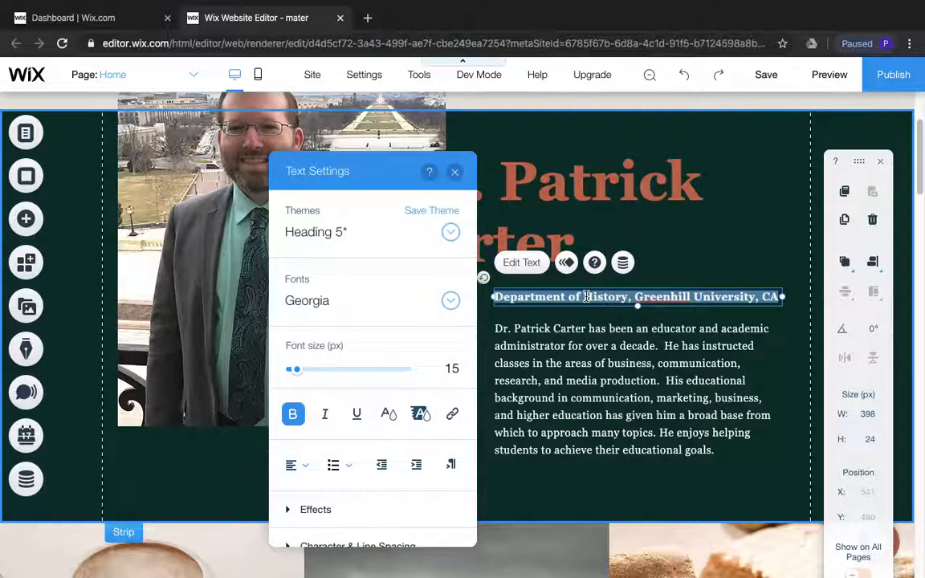
pyautogui.write('Mater Academy Bonanza, L')
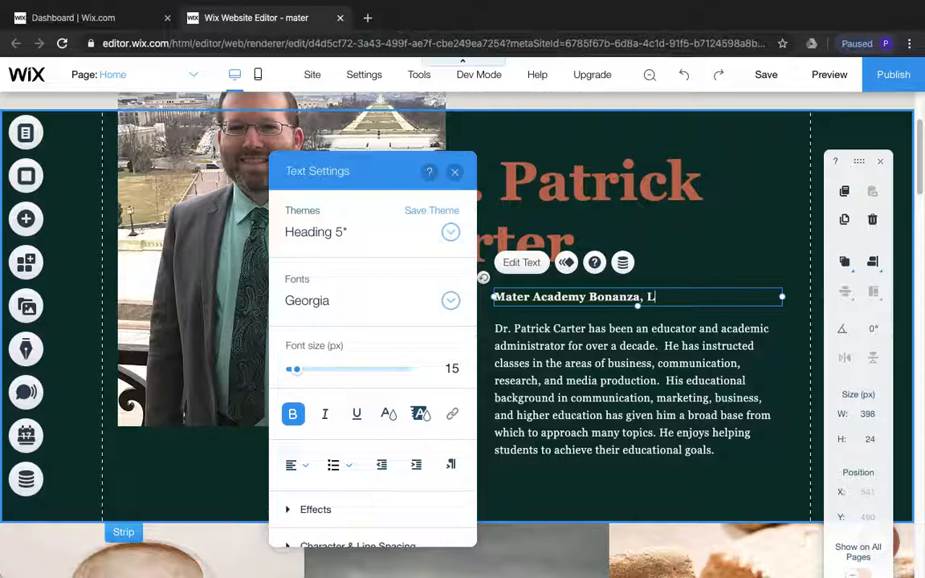
pyautogui.write('as Vegas')
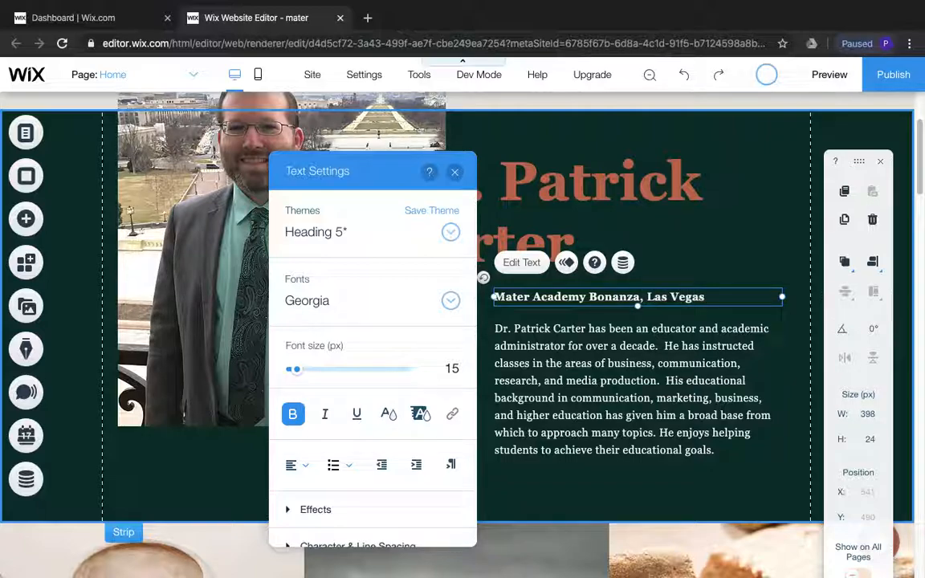
pyautogui.write(', NV')
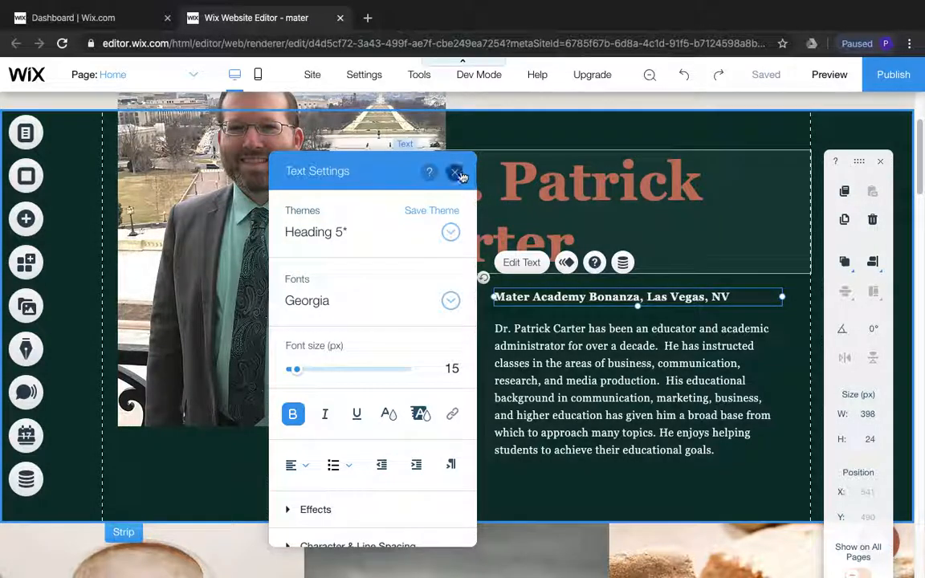
pyautogui.click(454, 172)
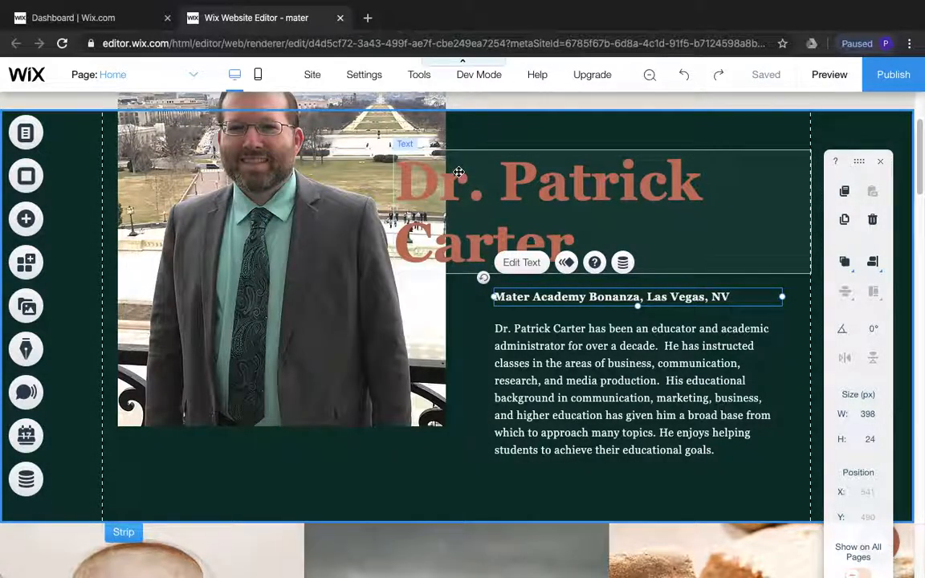
# Start uploading a background image for the first column of the photo strip and browse to the wix folder on the Desktop
pyautogui.scroll(-5, 538, 313)
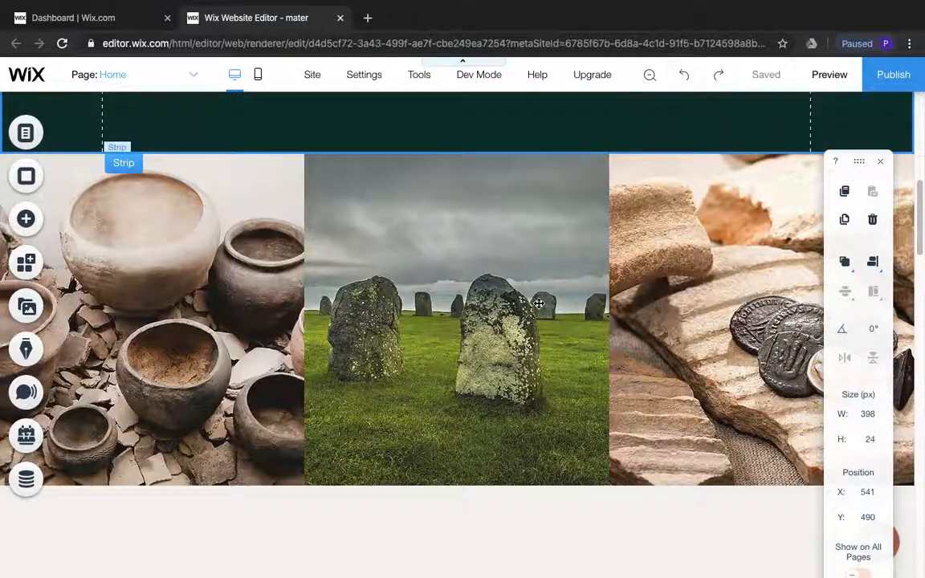
pyautogui.scroll(2, 521, 305)
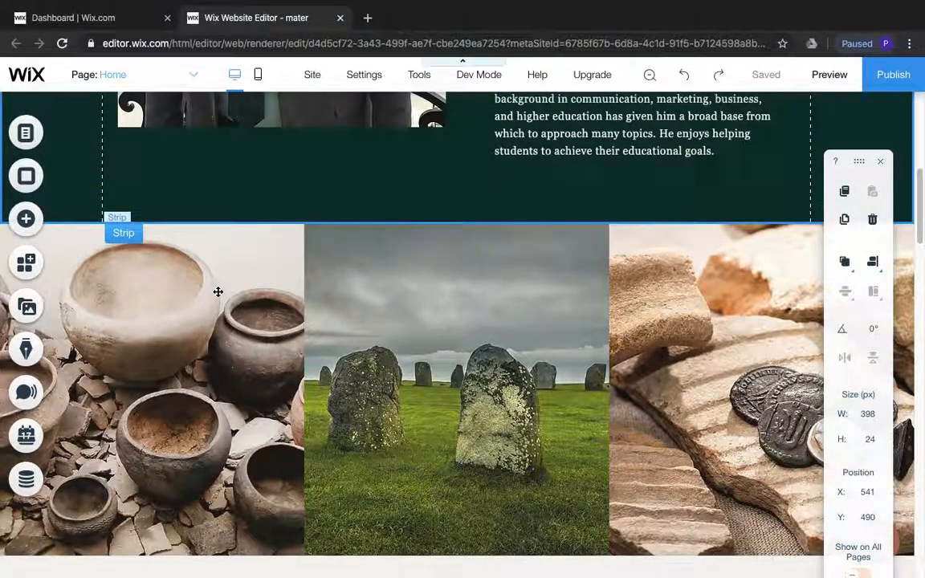
pyautogui.click(218, 291)
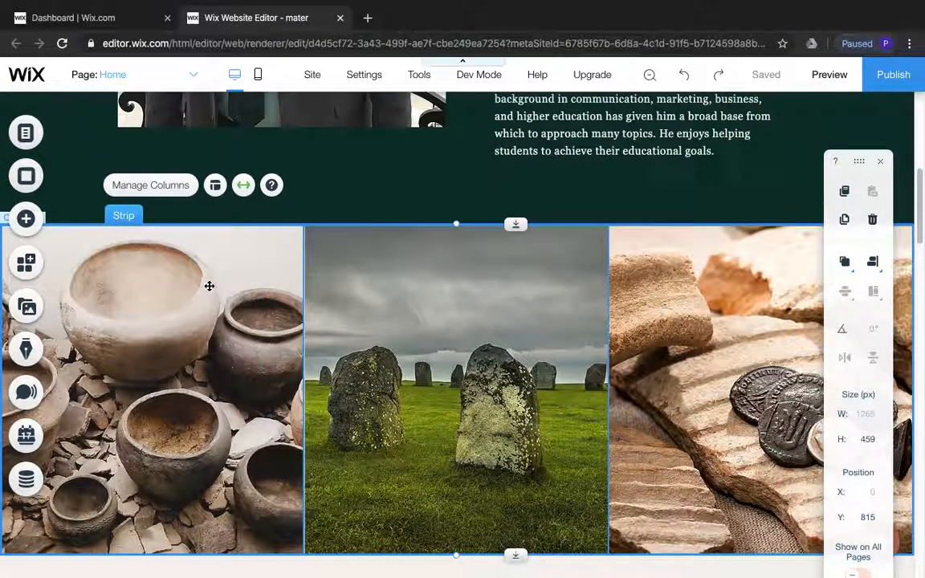
pyautogui.click(175, 268)
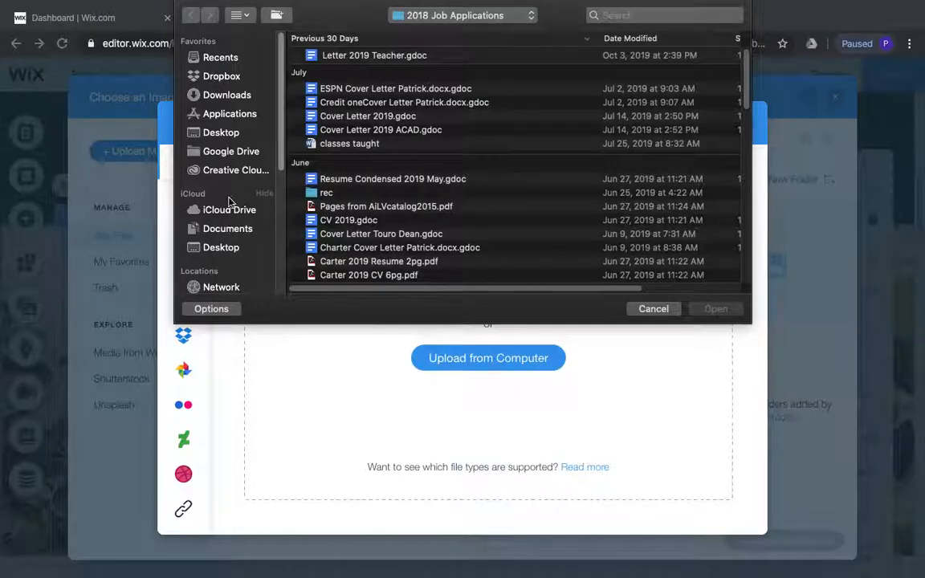
pyautogui.click(223, 133)
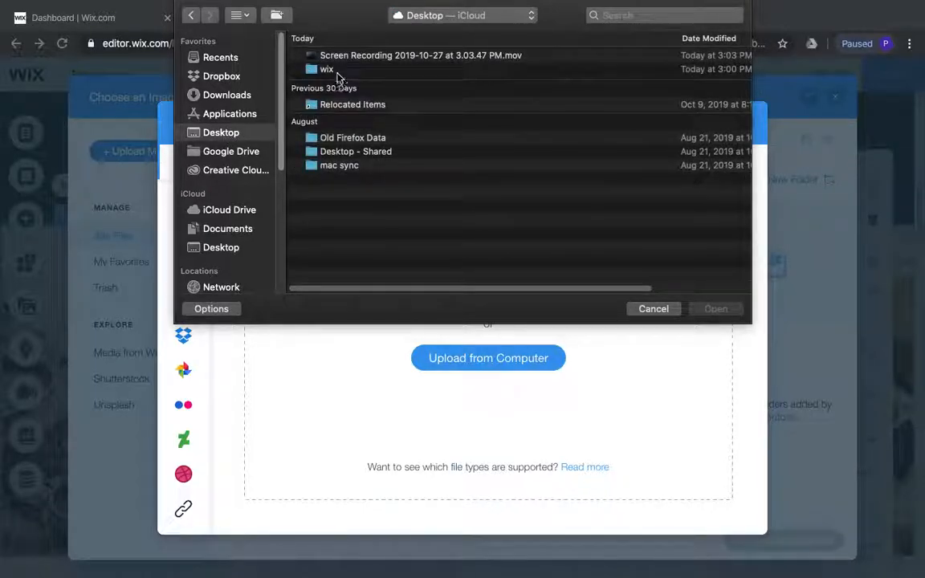
pyautogui.click(337, 72)
pyautogui.doubleClick(337, 72)
pyautogui.click(345, 71)
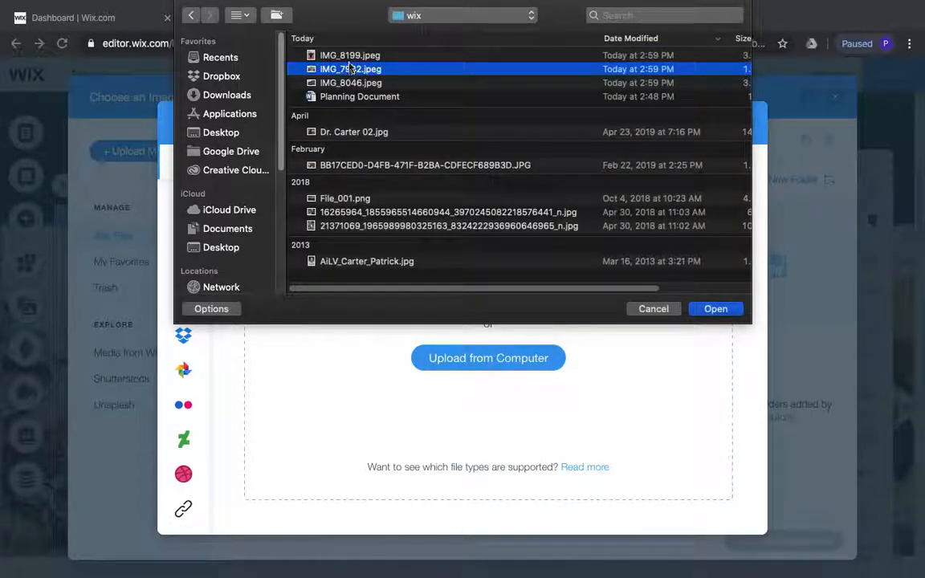
pyautogui.click(382, 225)
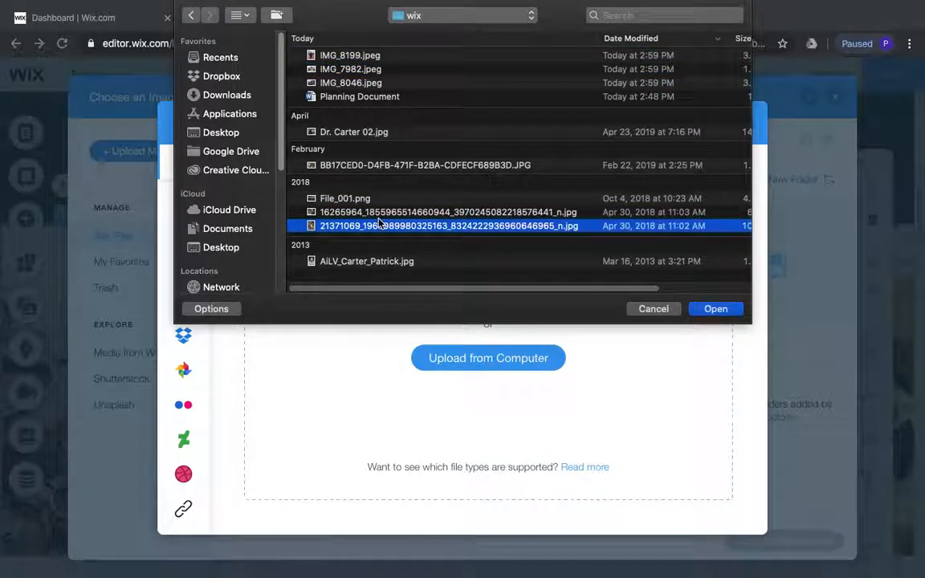
pyautogui.press('space')
pyautogui.press('space')
pyautogui.press('Up')
pyautogui.press('space')
pyautogui.press('space')
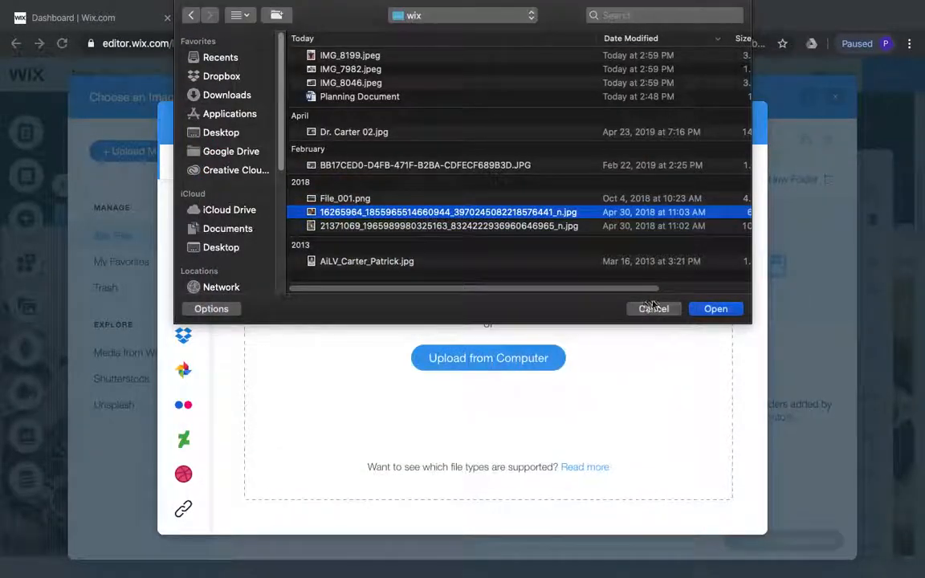
pyautogui.click(716, 309)
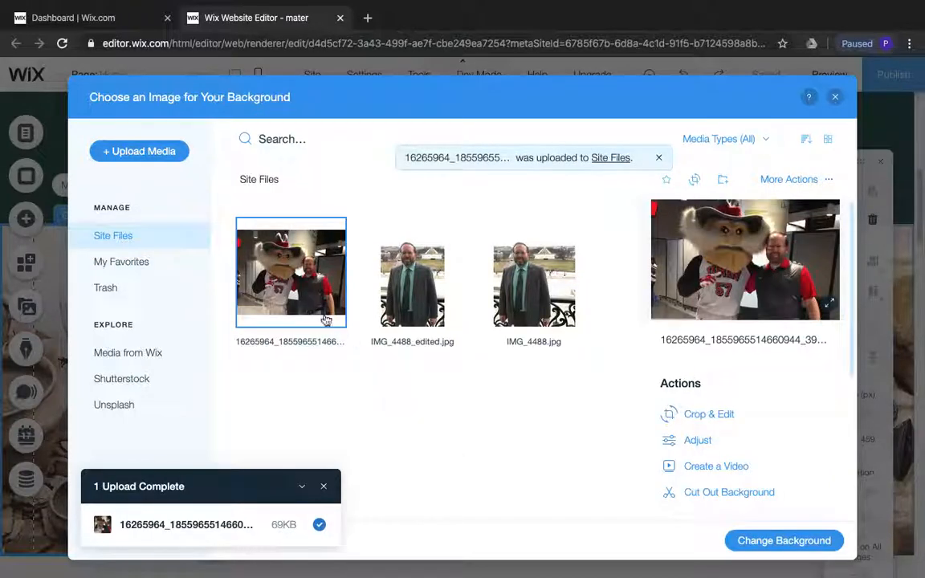
pyautogui.click(769, 540)
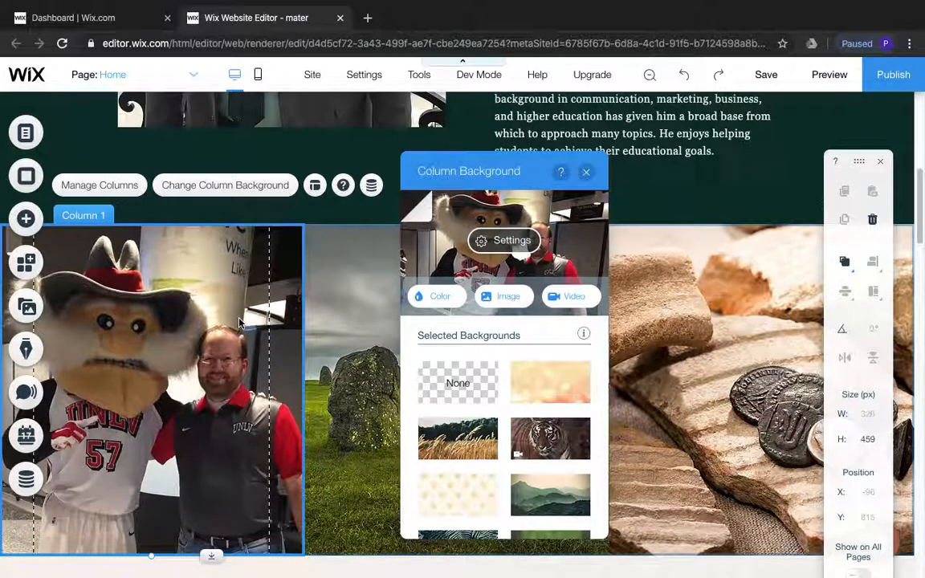
# Upload all images in the wix folder except the Planning Document to the site files, and close the media manager without adding any
pyautogui.click(27, 310)
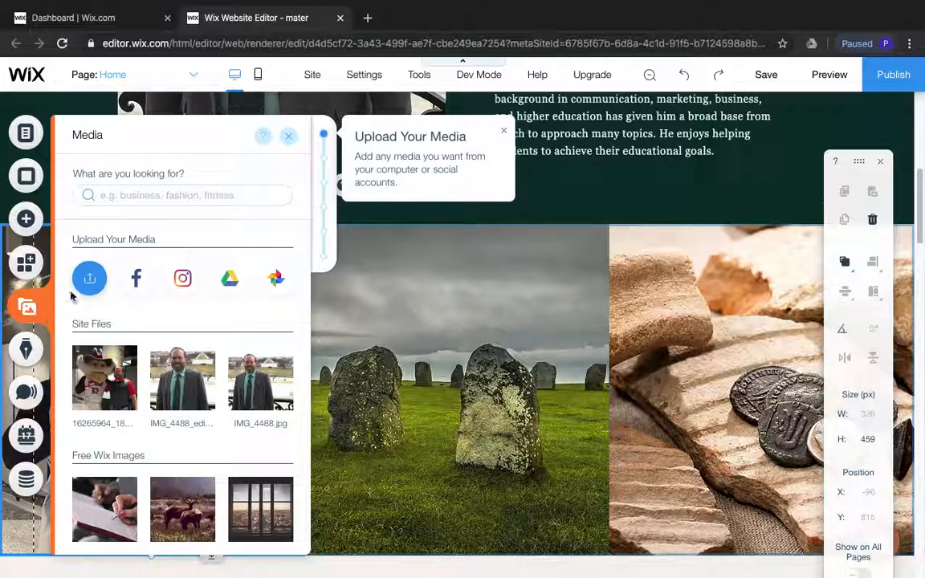
pyautogui.click(90, 278)
pyautogui.click(455, 357)
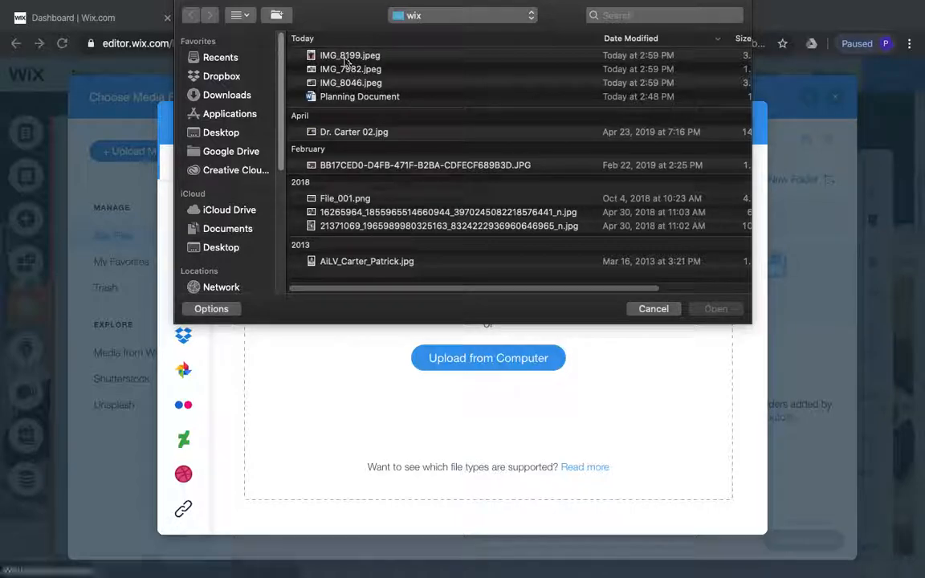
pyautogui.click(345, 58)
pyautogui.keyDown('shift'); pyautogui.click(340, 265); pyautogui.keyUp('shift')
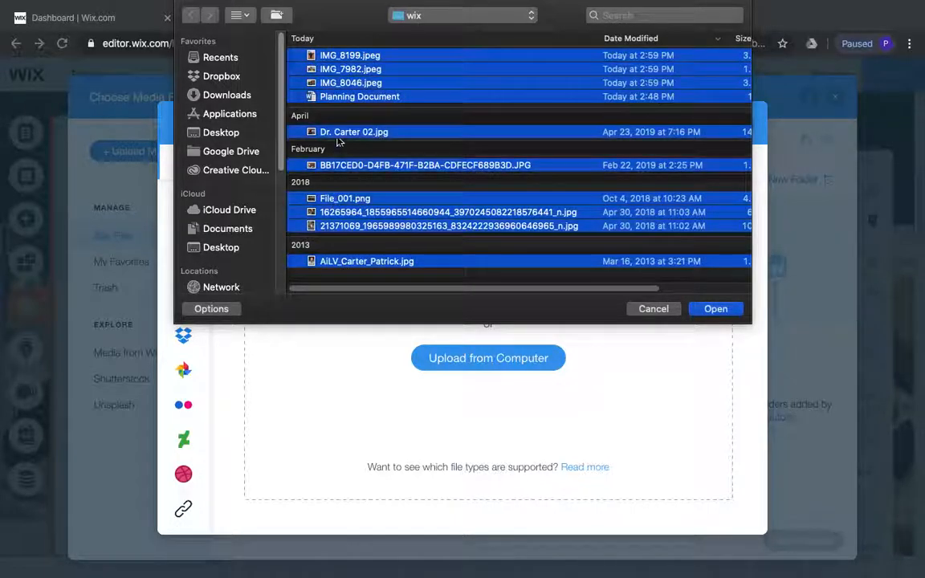
pyautogui.keyDown('super'); pyautogui.click(346, 97); pyautogui.keyUp('super')
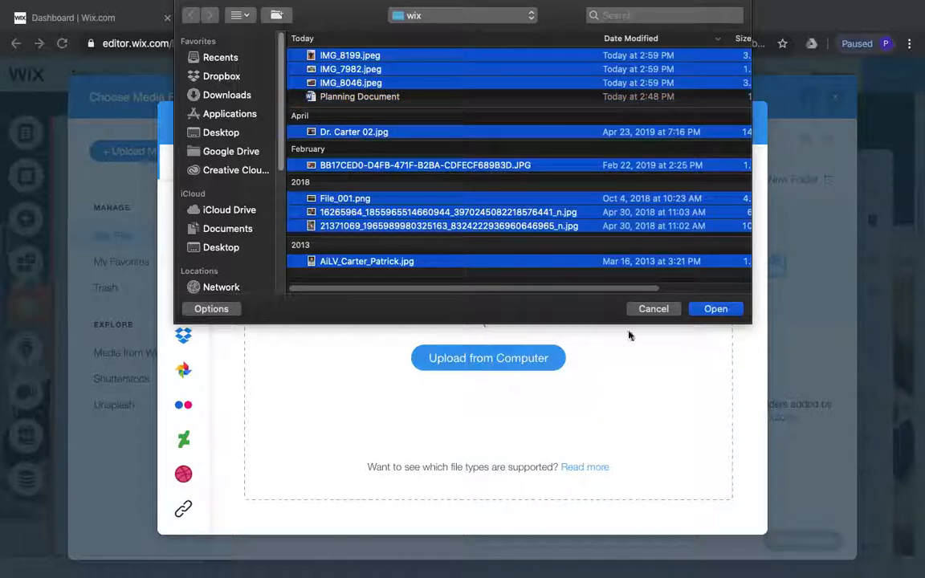
pyautogui.click(712, 311)
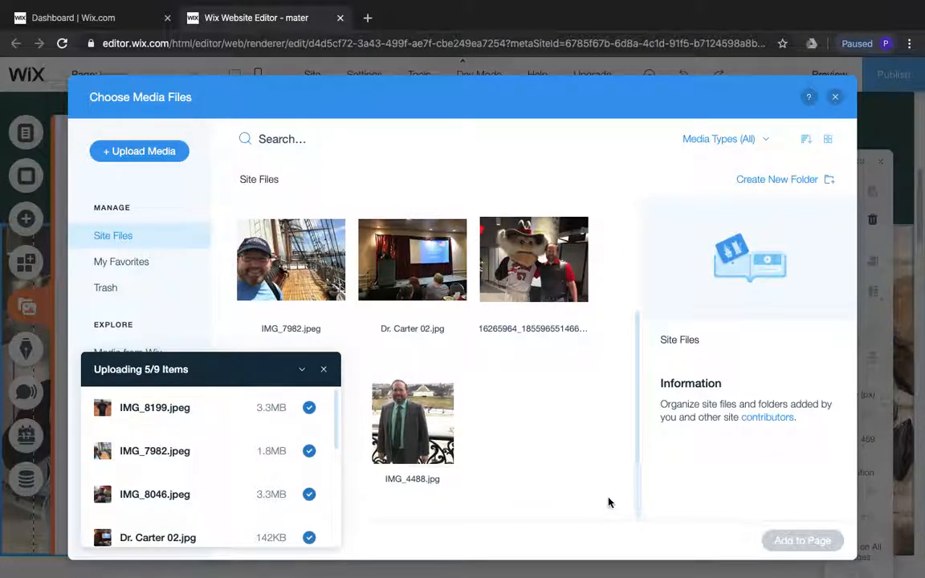
pyautogui.click(324, 368)
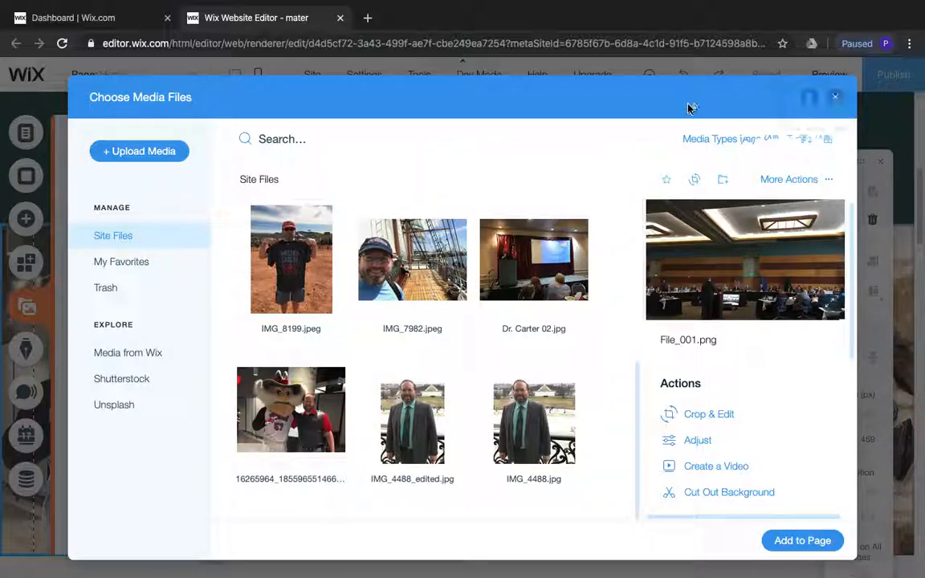
pyautogui.click(835, 97)
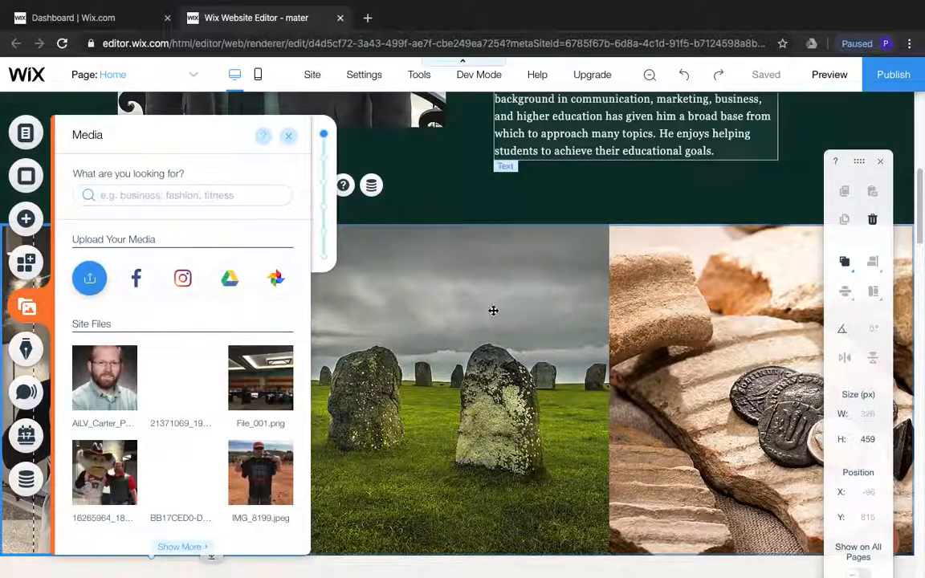
# Set the middle column's background to the image IMG_8046.jpeg from the site files and close the background settings
pyautogui.click(438, 323)
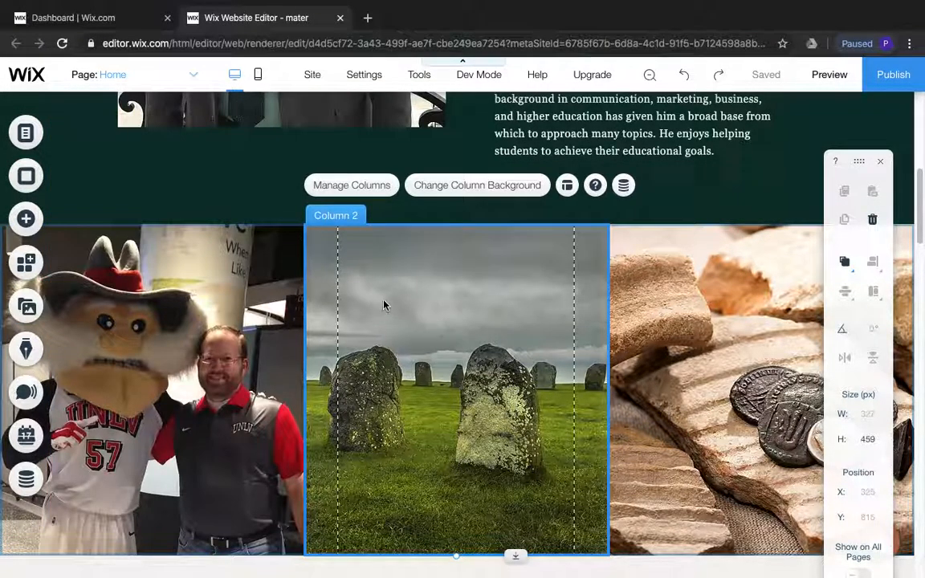
pyautogui.click(469, 189)
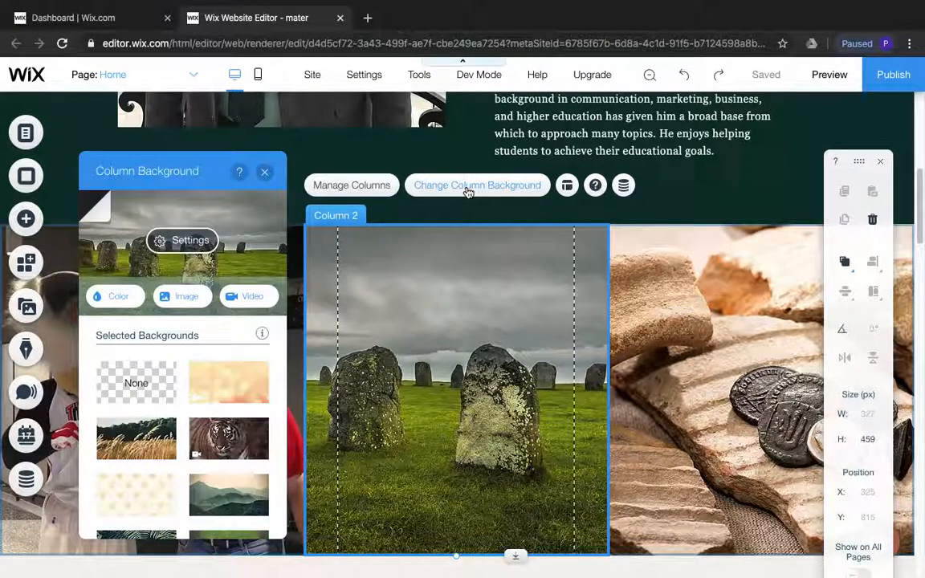
pyautogui.click(181, 298)
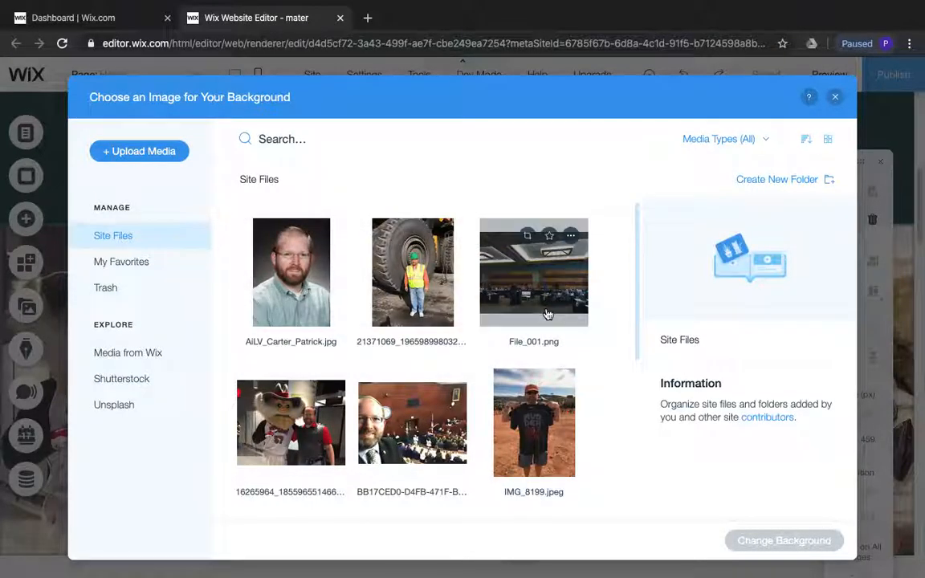
pyautogui.moveTo(638, 282); pyautogui.dragTo(640, 363)
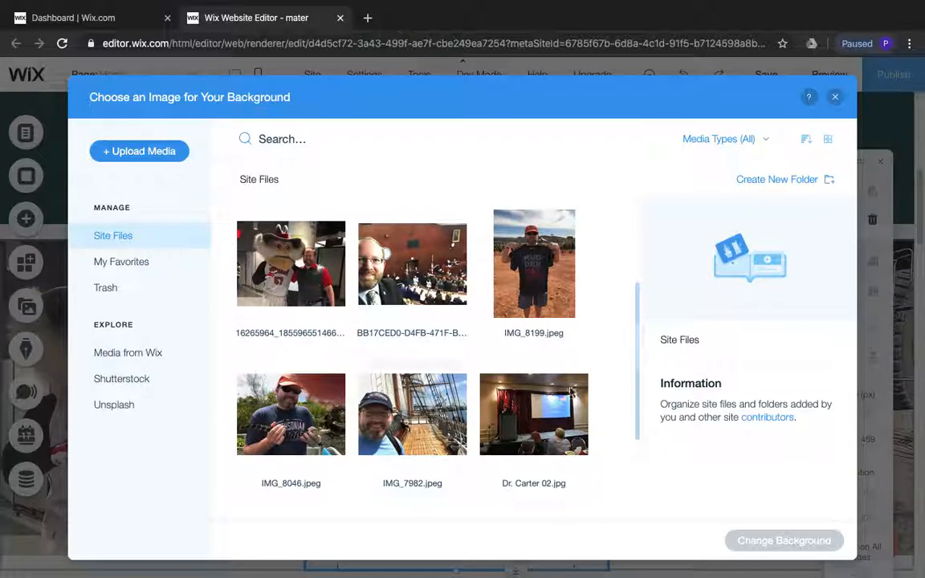
pyautogui.click(289, 414)
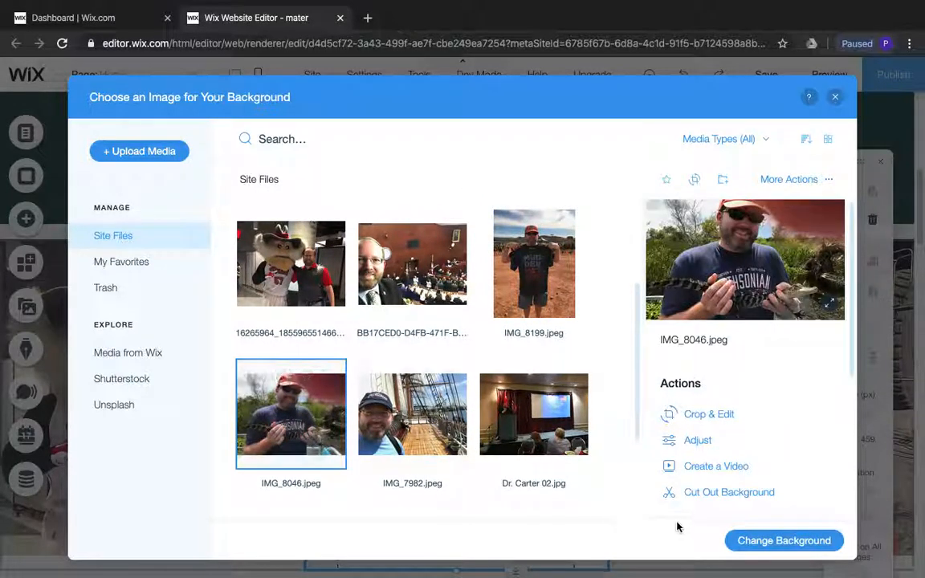
pyautogui.click(755, 541)
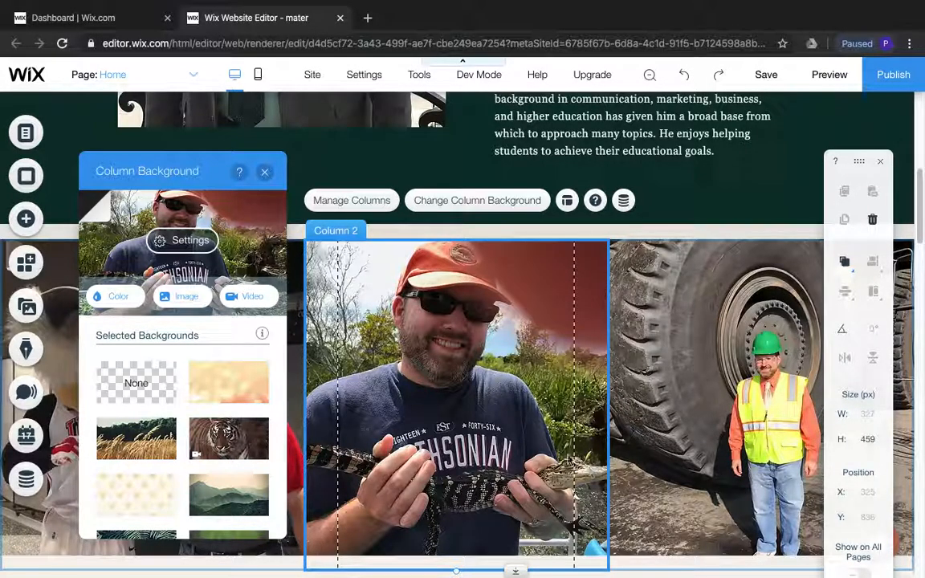
pyautogui.click(264, 171)
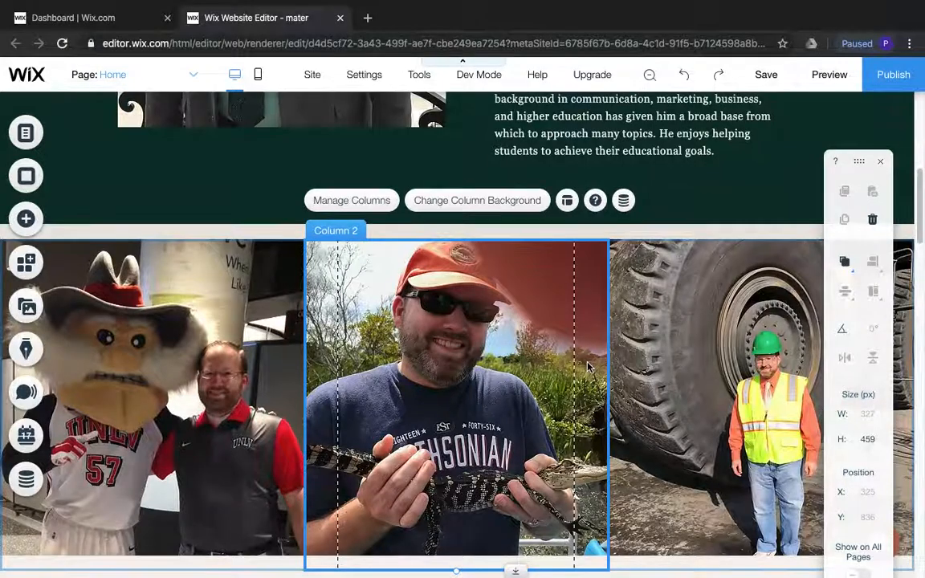
pyautogui.scroll(-1, 588, 368)
pyautogui.scroll(6, 588, 365)
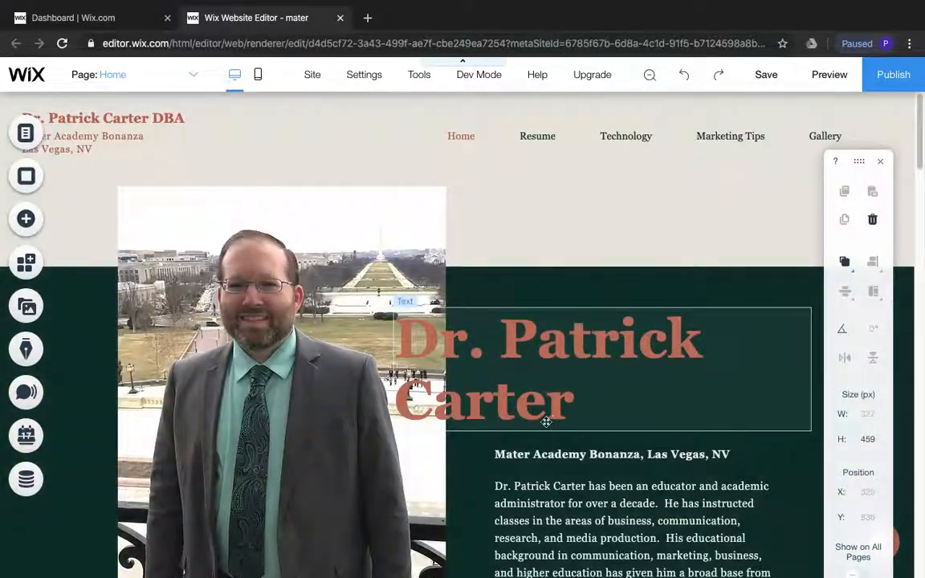
# Open the Resume page and replace its template portrait with the AiLV headshot from the site files
pyautogui.click(613, 135)
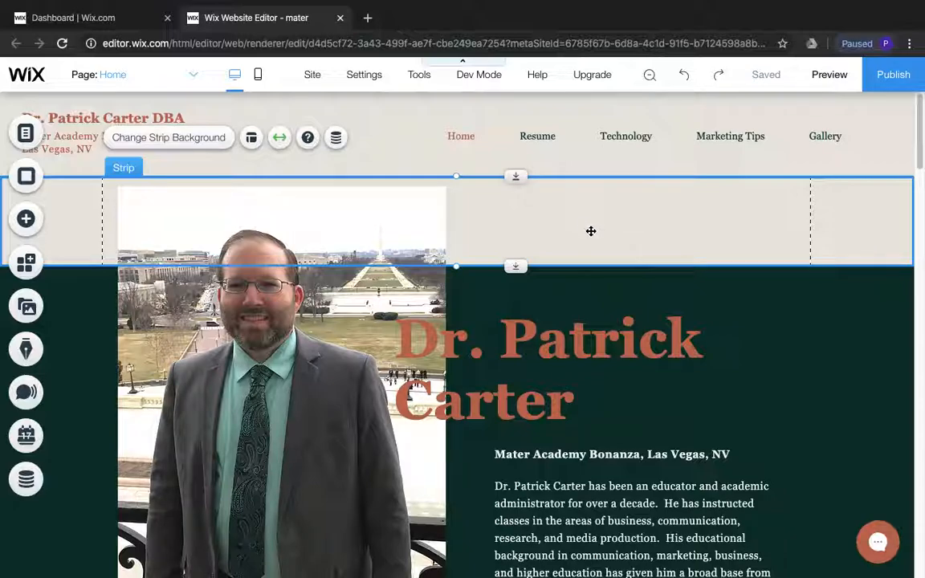
pyautogui.click(26, 132)
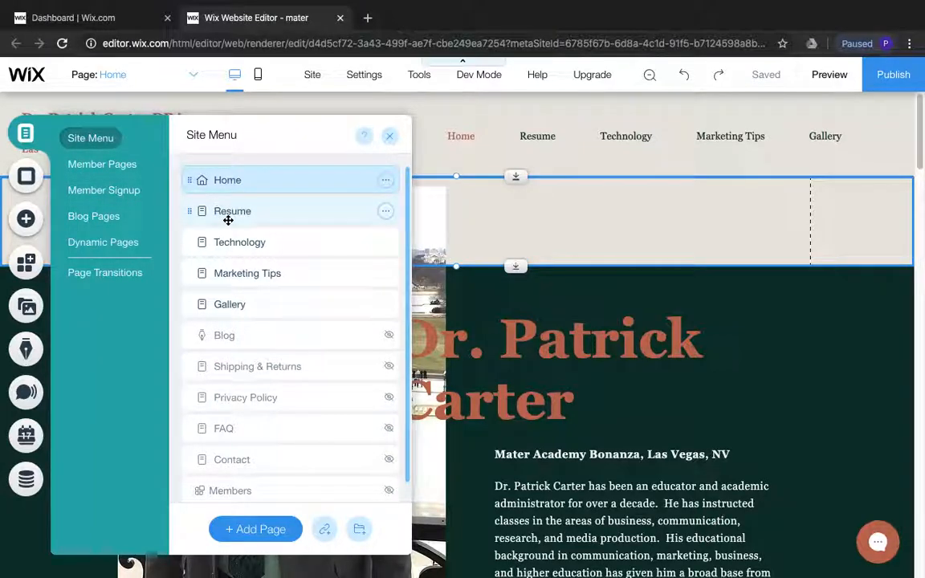
pyautogui.click(226, 212)
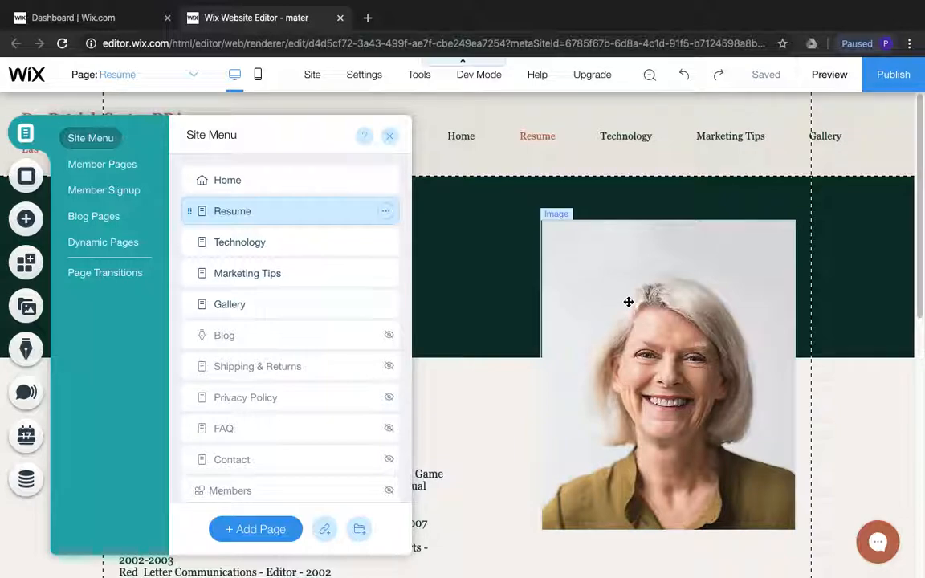
pyautogui.click(627, 302)
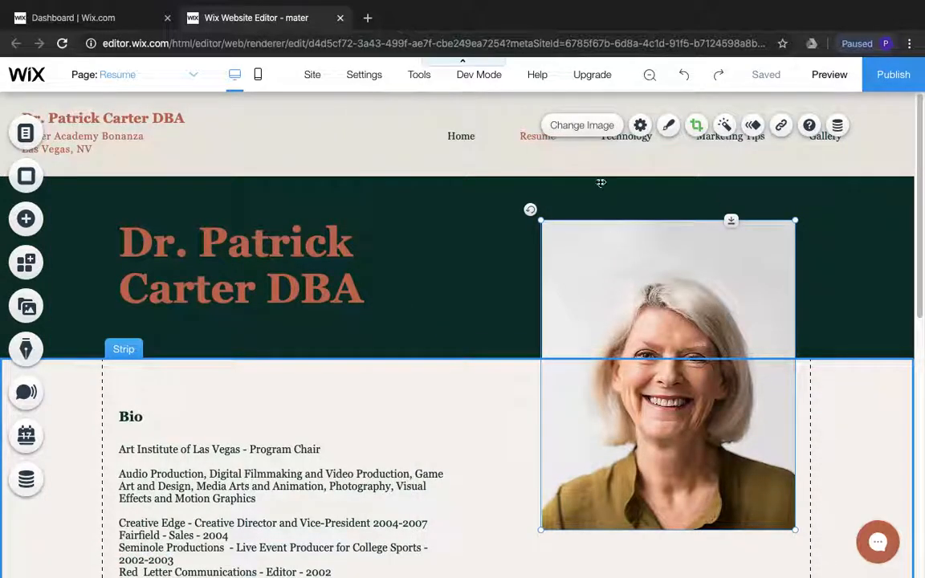
pyautogui.click(582, 125)
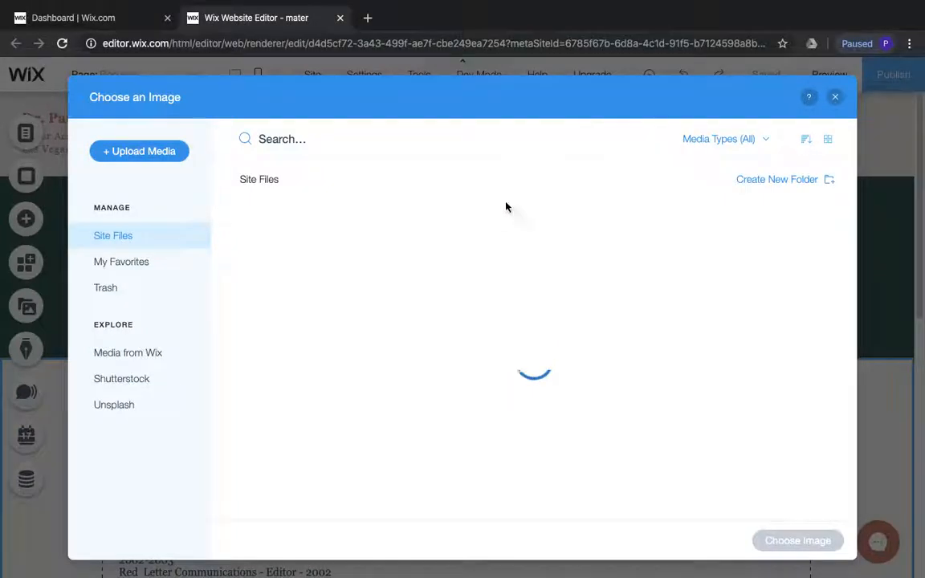
pyautogui.moveTo(638, 256); pyautogui.dragTo(640, 237)
pyautogui.click(277, 257)
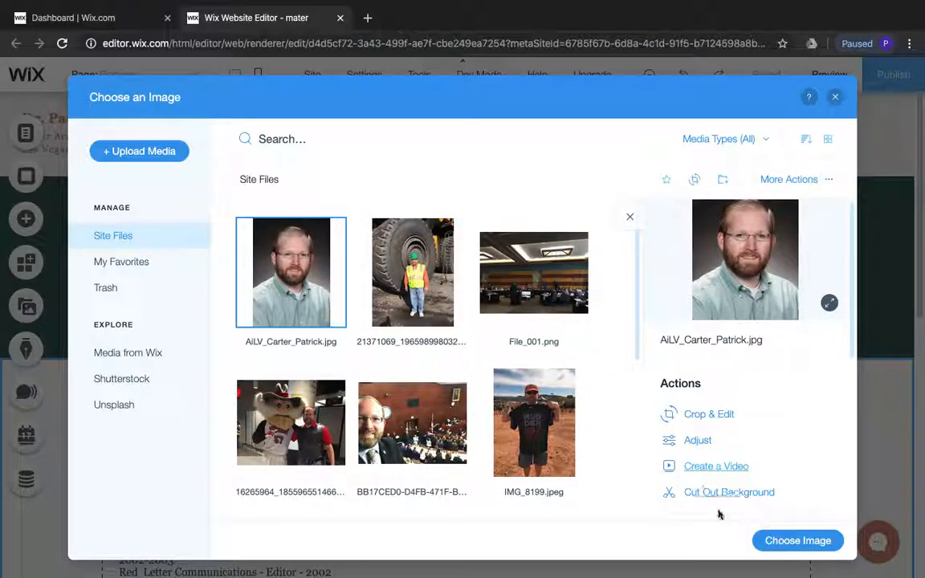
pyautogui.click(795, 541)
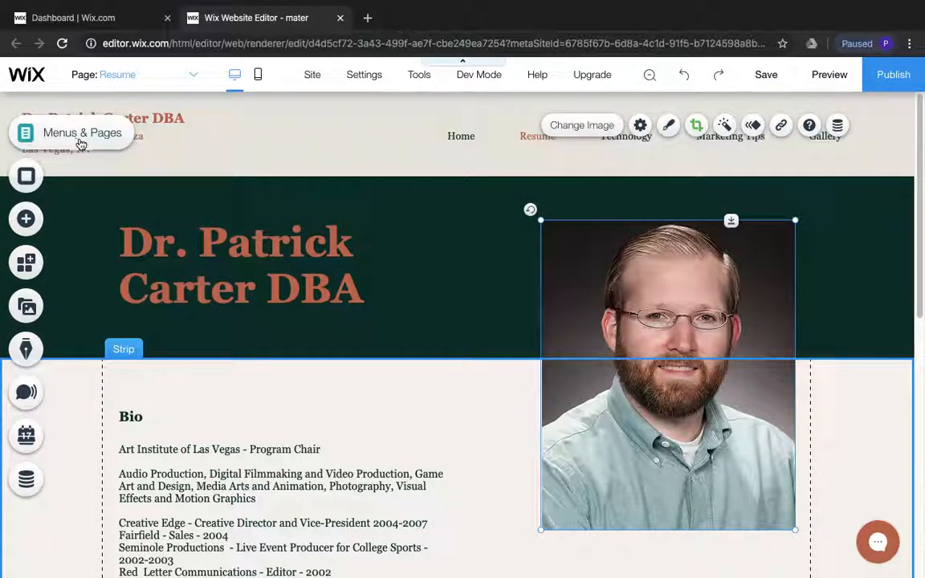
# Open the empty Technology page and add a themed Heading 1 text element to it
pyautogui.click(80, 142)
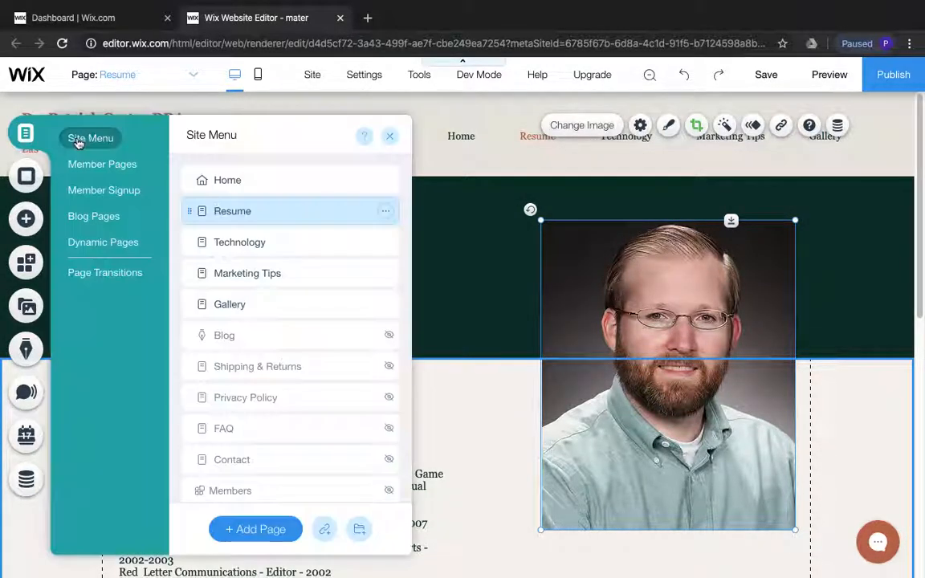
pyautogui.click(262, 242)
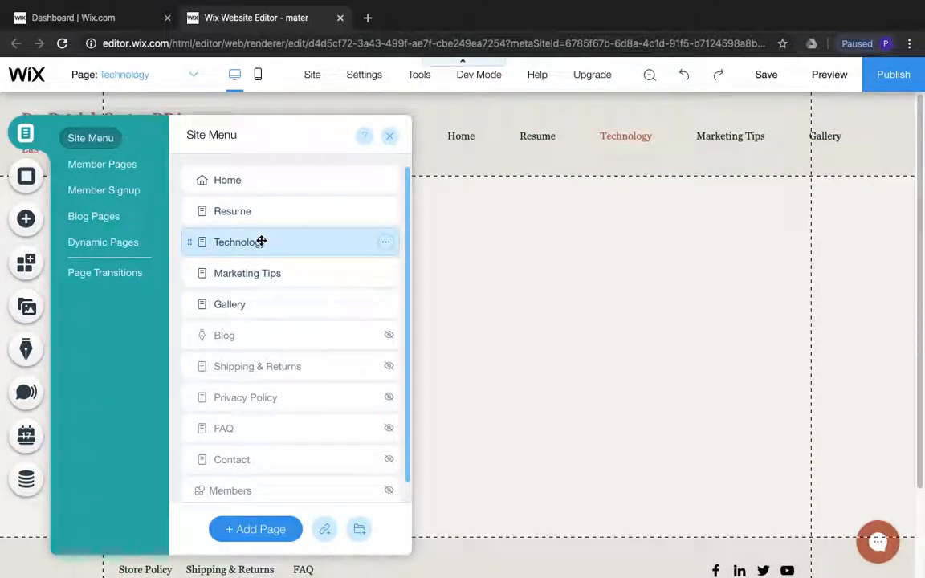
pyautogui.click(480, 276)
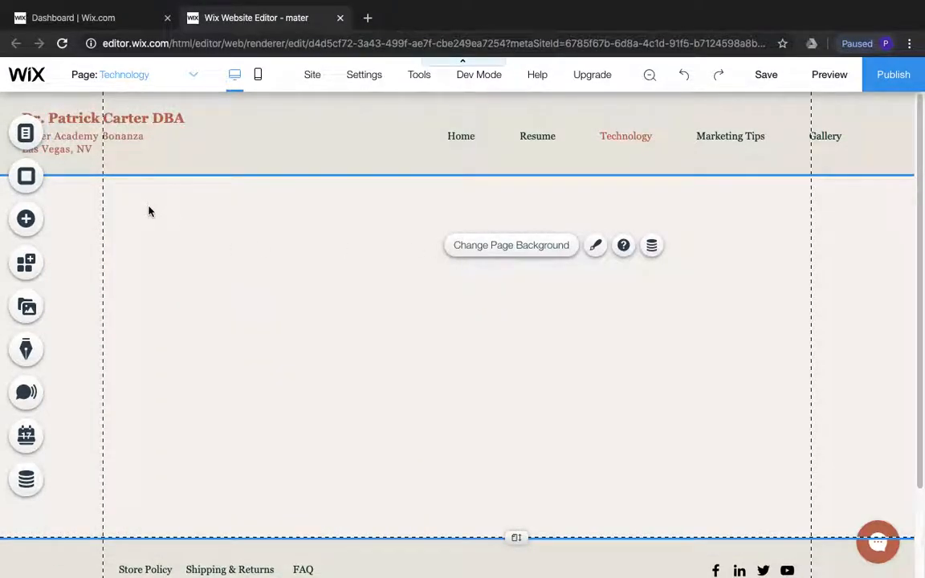
pyautogui.click(42, 228)
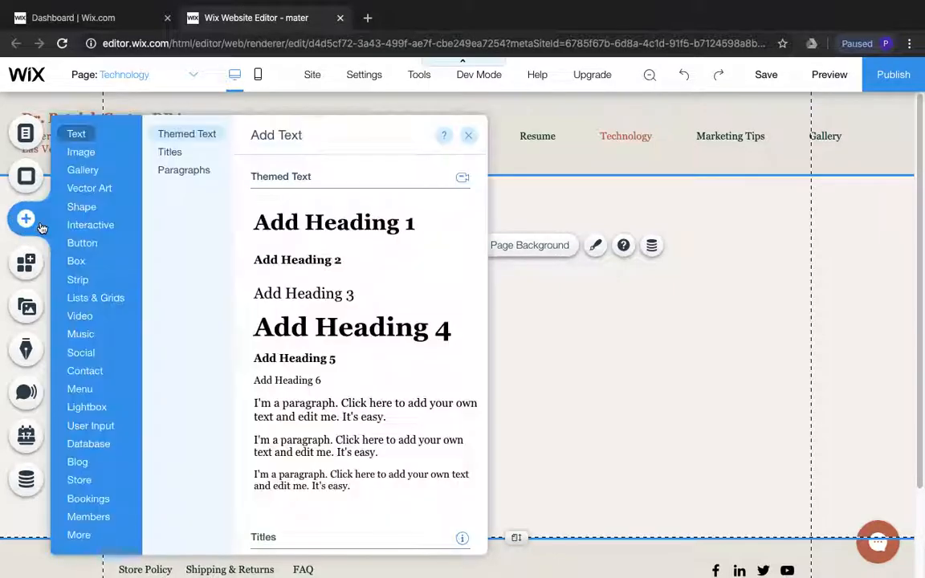
pyautogui.click(89, 188)
pyautogui.click(79, 479)
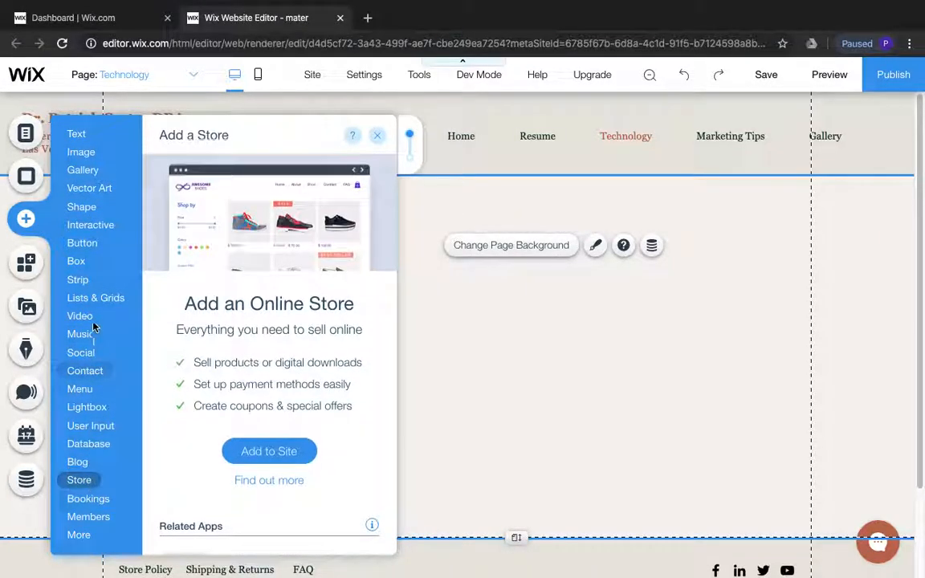
pyautogui.click(76, 134)
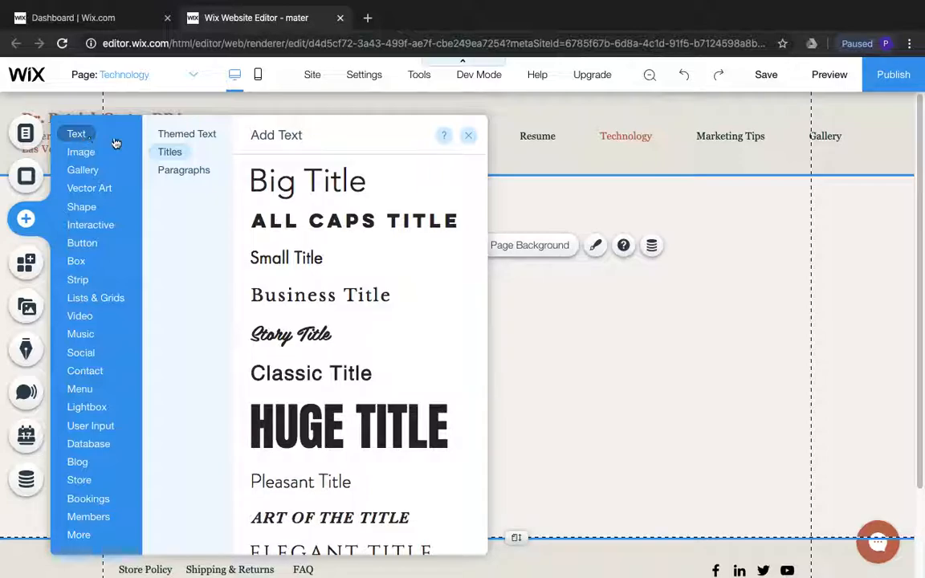
pyautogui.click(181, 137)
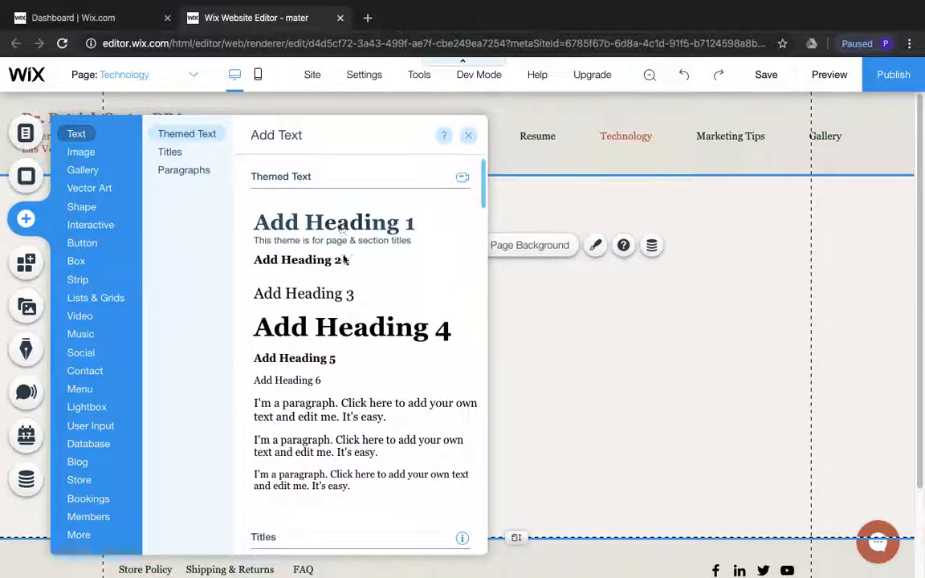
pyautogui.click(341, 223)
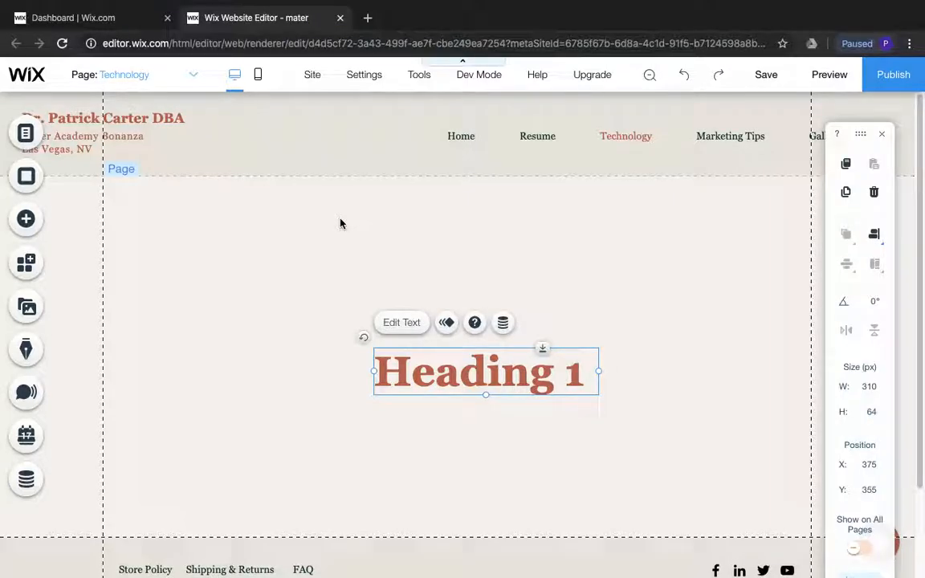
# Change the new heading's text to "Technology" and widen its text box leftward to about 675 px so the word fits on one line
pyautogui.doubleClick(491, 369)
pyautogui.write('Tech')
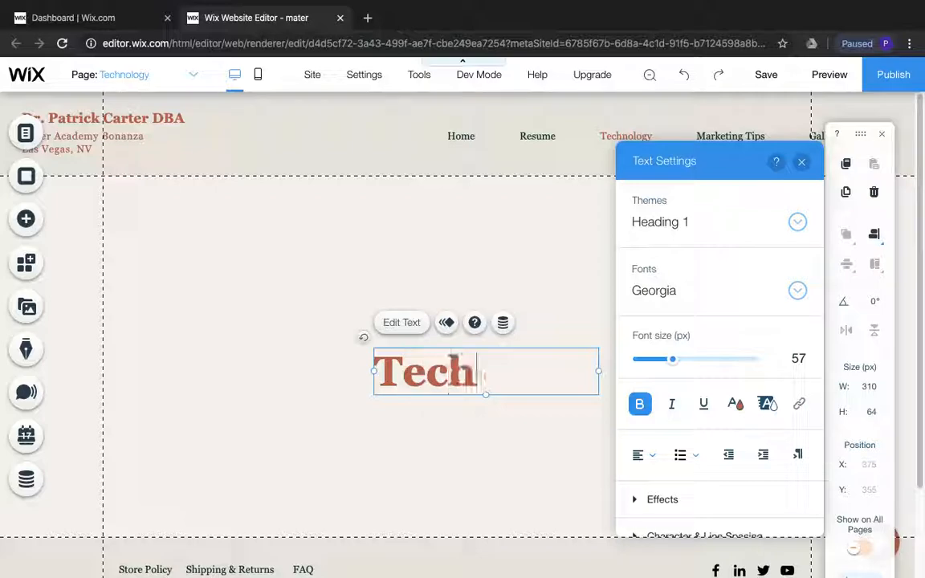
pyautogui.write('nology')
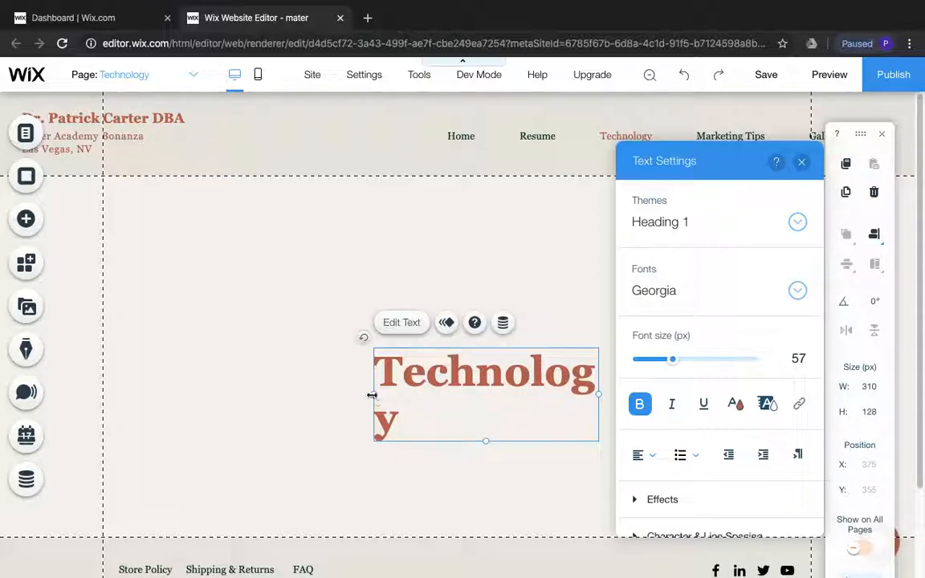
pyautogui.moveTo(283, 385); pyautogui.dragTo(108, 386)
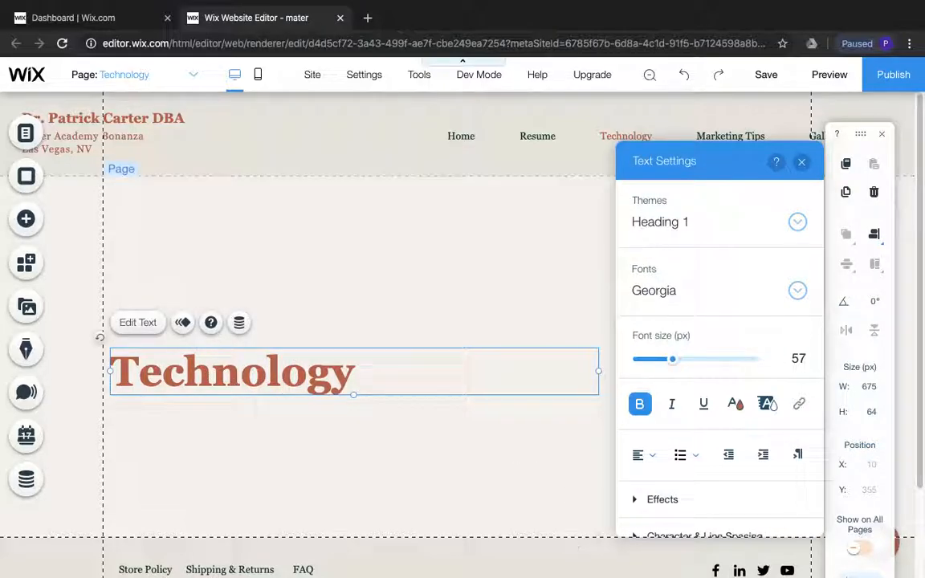
# Switch to the Planning Document in Word and copy the Washington Post link under the Technology heading
pyautogui.click(716, 564)
pyautogui.click(440, 373)
pyautogui.click(525, 319)
pyautogui.moveTo(525, 319); pyautogui.dragTo(254, 314)
pyautogui.rightClick(273, 322)
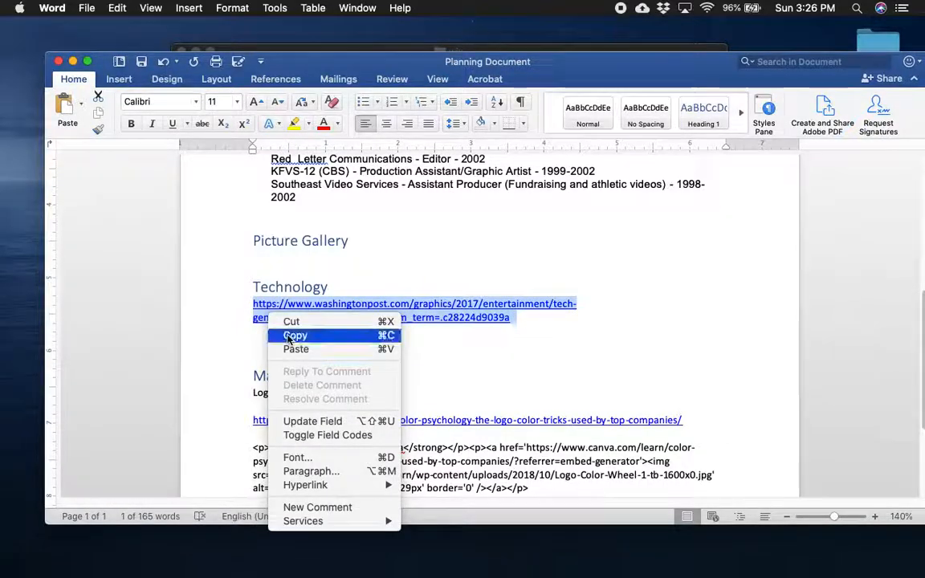
pyautogui.click(293, 335)
# Return to the Wix editor in Chrome and add a Paragraph 1 text element reading "Technology Changes" to the Technology page
pyautogui.moveTo(724, 573)
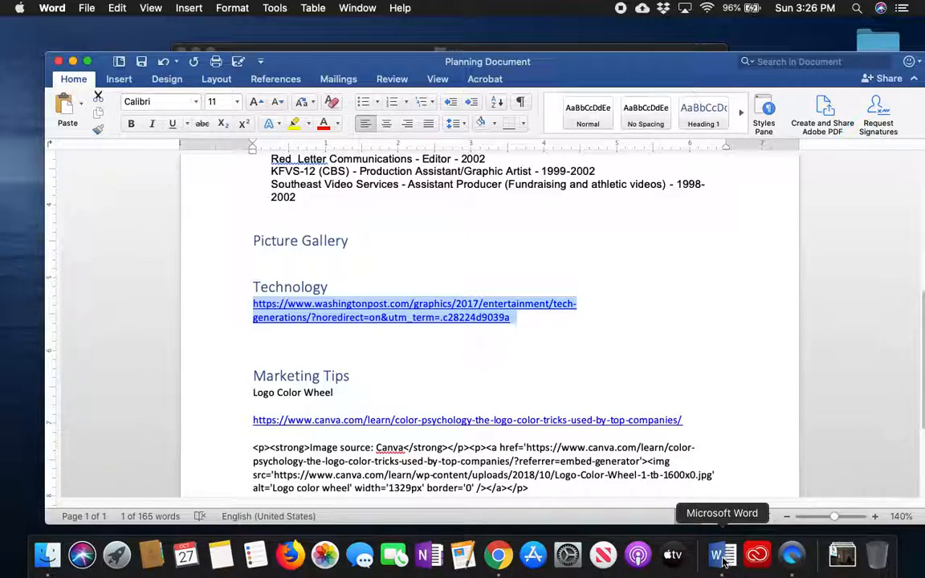
pyautogui.click(498, 555)
pyautogui.click(245, 430)
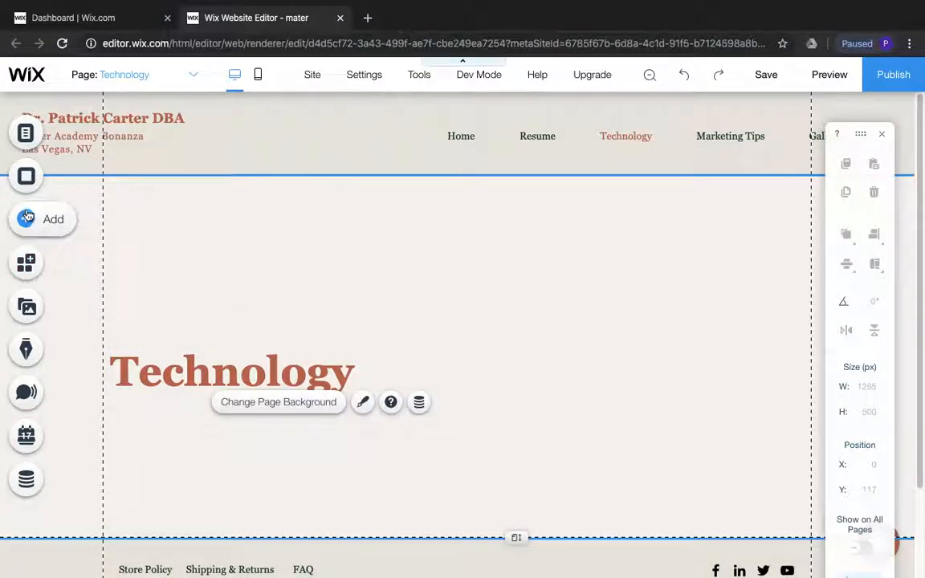
pyautogui.click(53, 218)
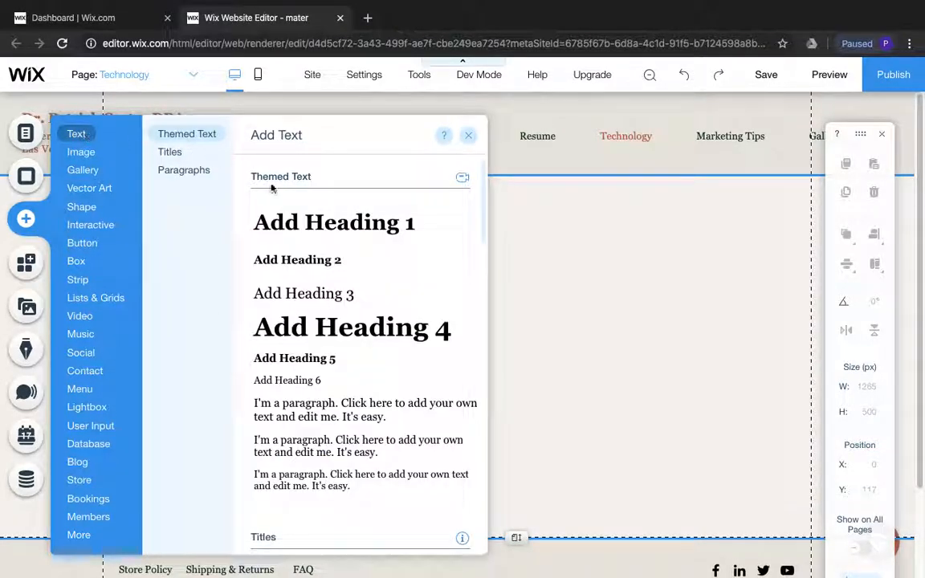
pyautogui.click(304, 410)
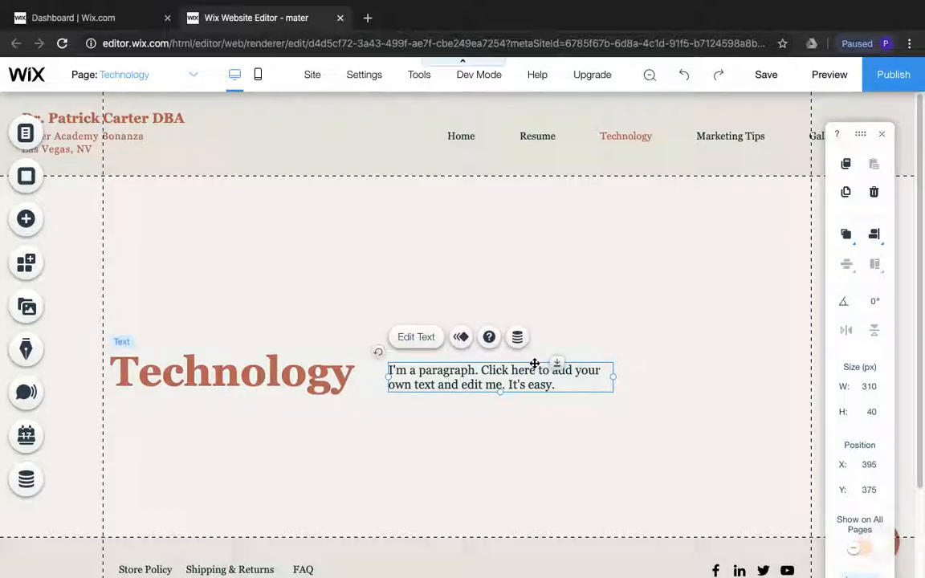
pyautogui.doubleClick(569, 384)
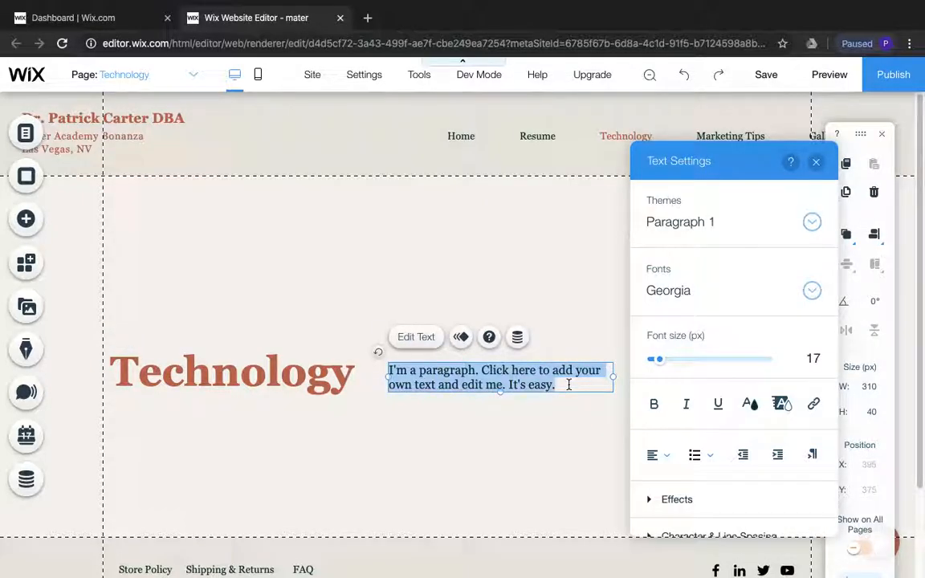
pyautogui.write('Tech')
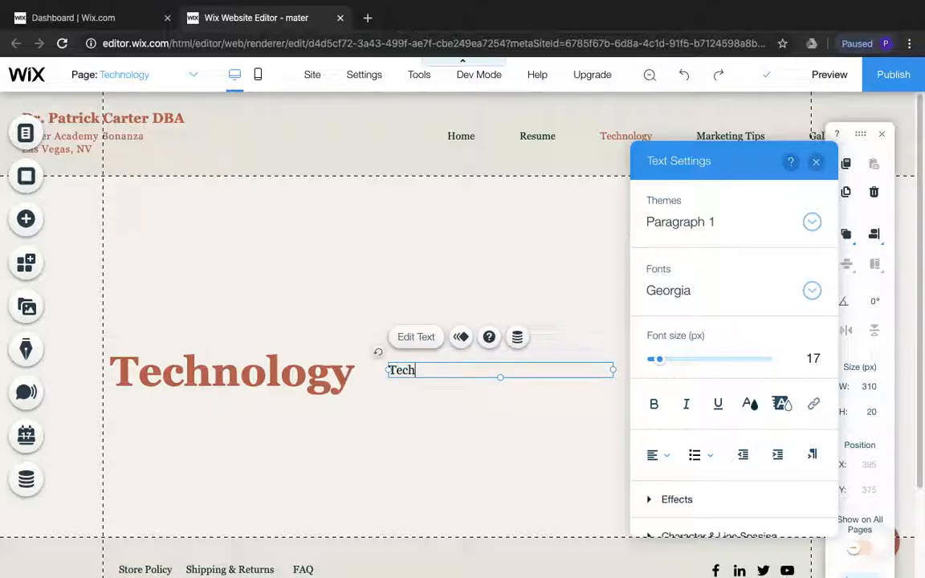
pyautogui.write('nology Changes')
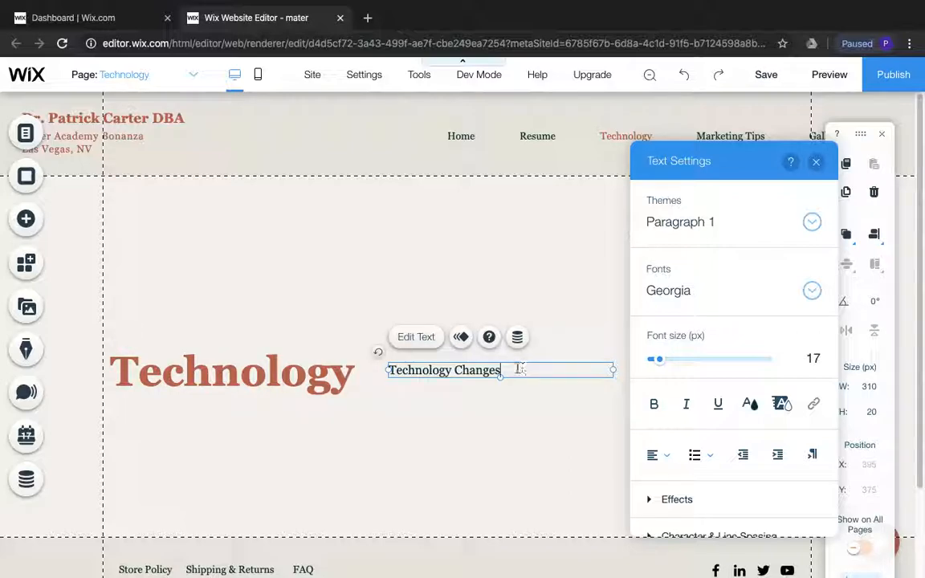
# Link the "Technology Changes" text to the copied Washington Post web address, opening in a new window
pyautogui.moveTo(520, 372); pyautogui.dragTo(372, 359)
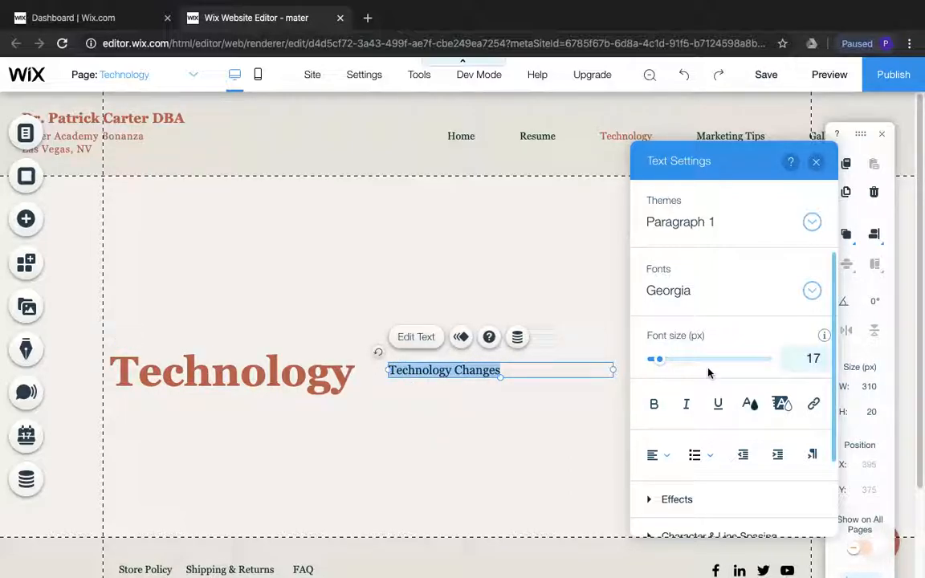
pyautogui.click(815, 405)
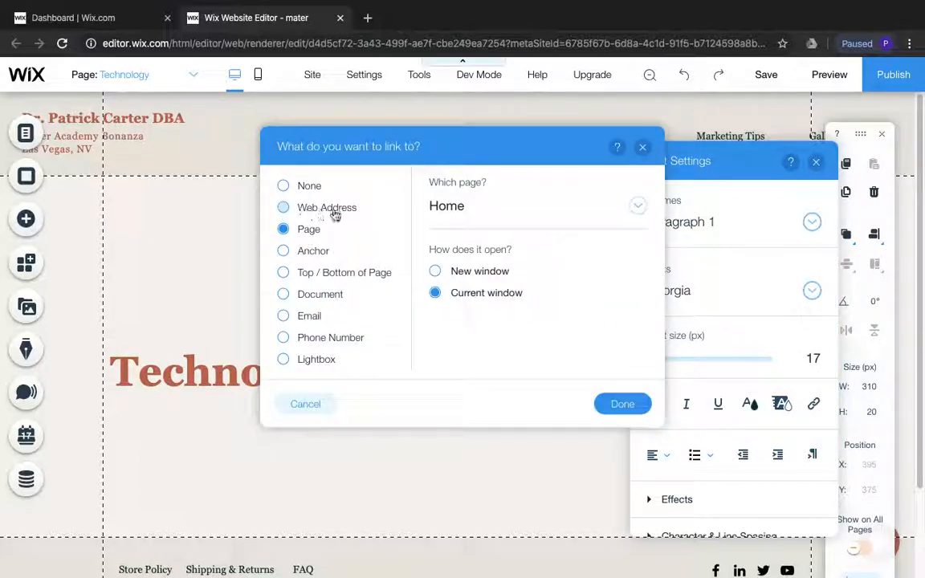
pyautogui.click(285, 209)
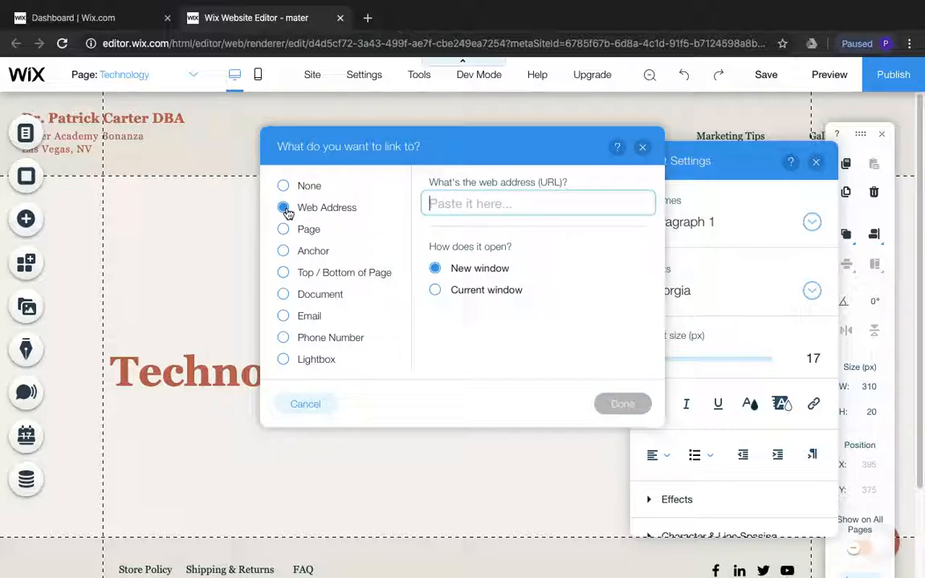
pyautogui.rightClick(452, 205)
pyautogui.click(499, 294)
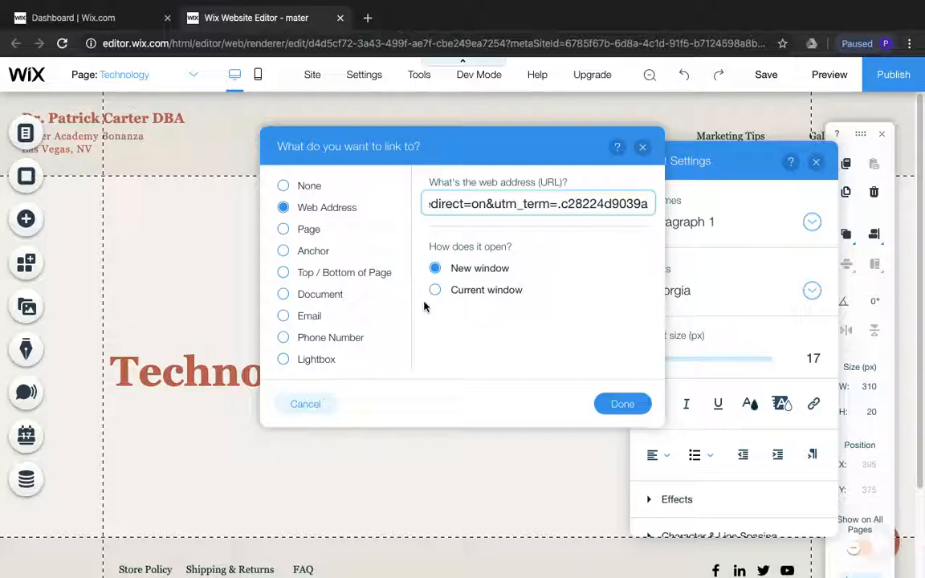
pyautogui.click(622, 404)
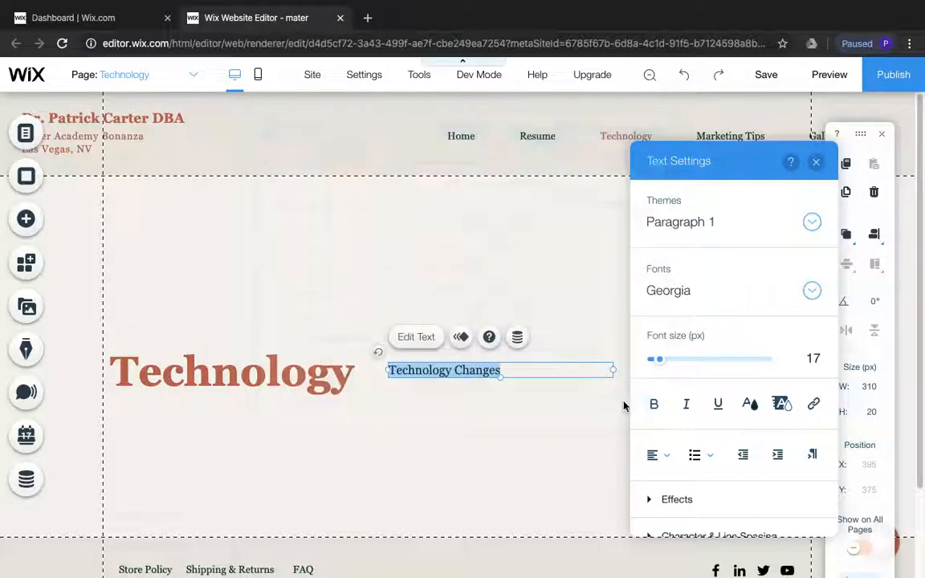
pyautogui.click(512, 386)
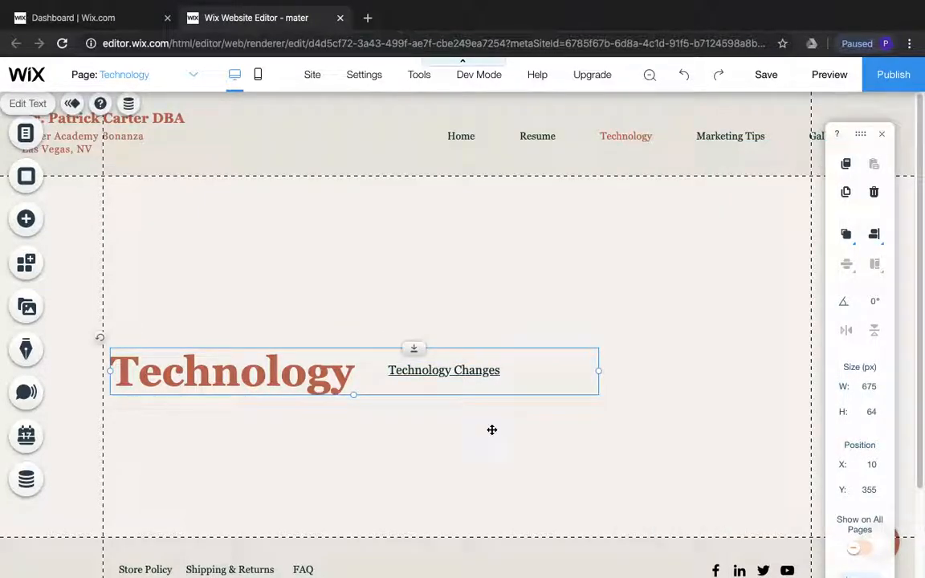
# Move the Technology heading up to just below the page header and place the "Technology Changes" link directly beneath it, left-aligned
pyautogui.moveTo(301, 363); pyautogui.dragTo(293, 223)
pyautogui.click(457, 341)
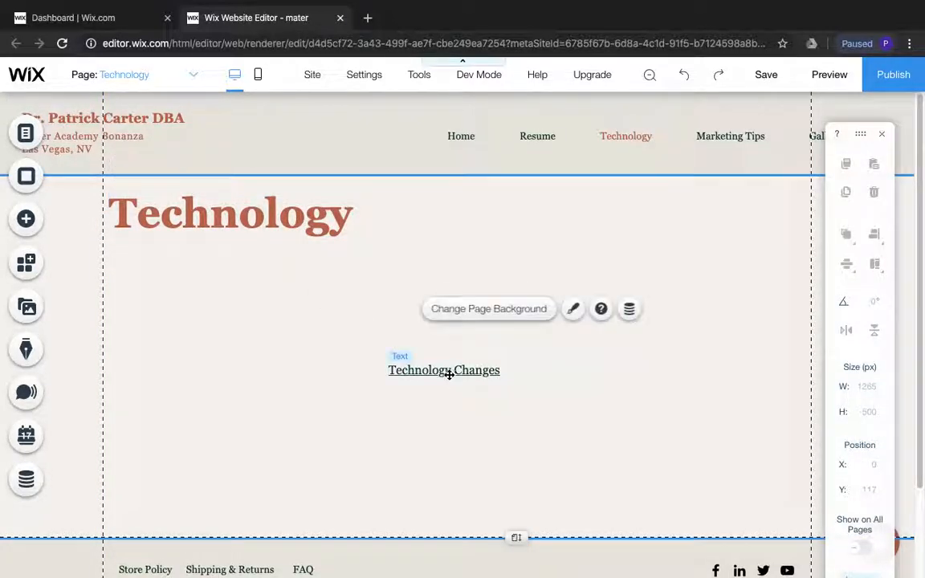
pyautogui.moveTo(440, 371); pyautogui.dragTo(168, 257)
pyautogui.click(335, 287)
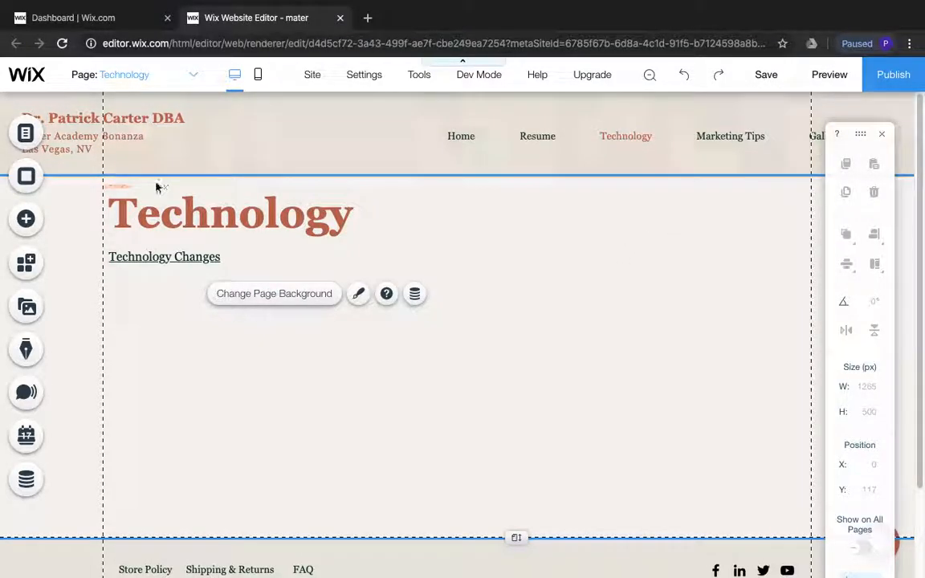
# Open the Marketing Tips page and add a Heading 1 text element reading "Marketing Tips"
pyautogui.click(19, 133)
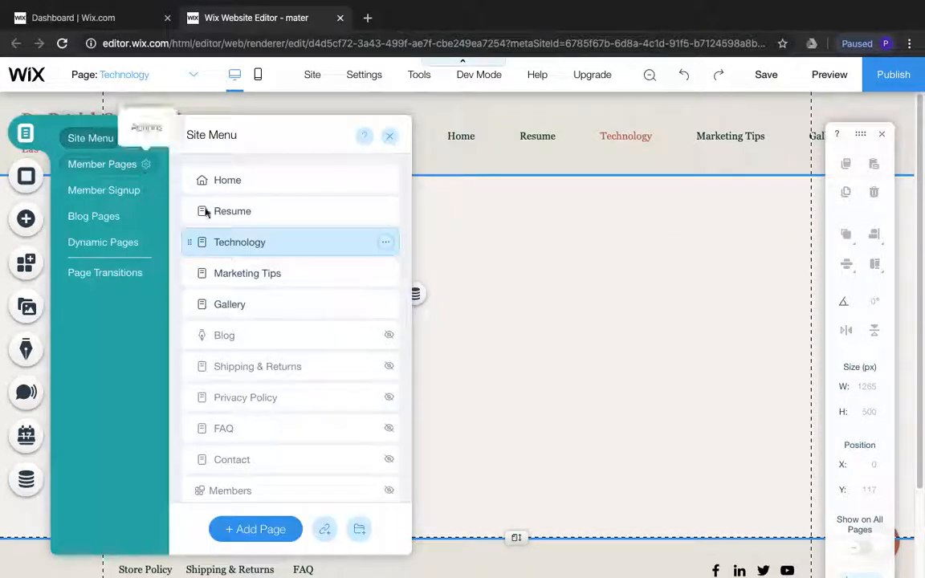
pyautogui.click(284, 278)
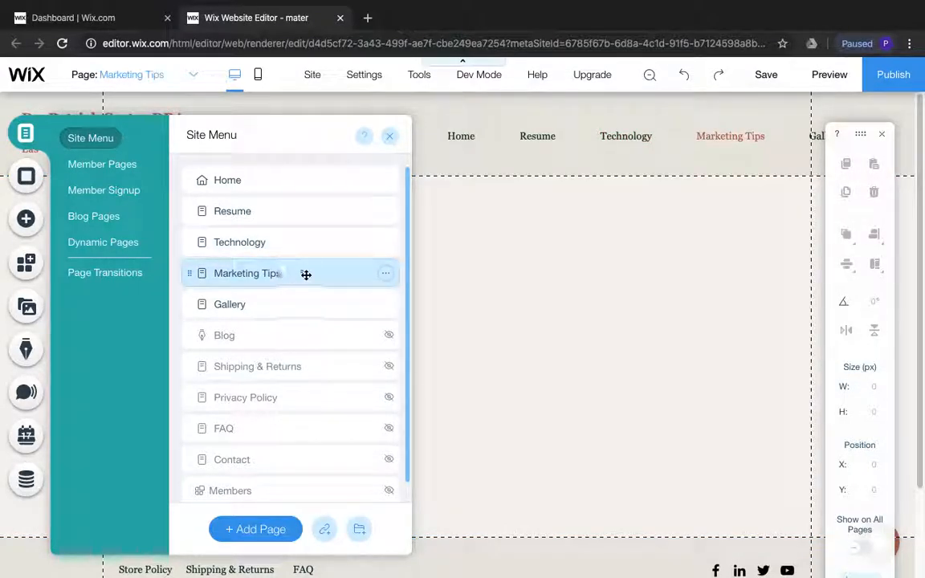
pyautogui.click(445, 253)
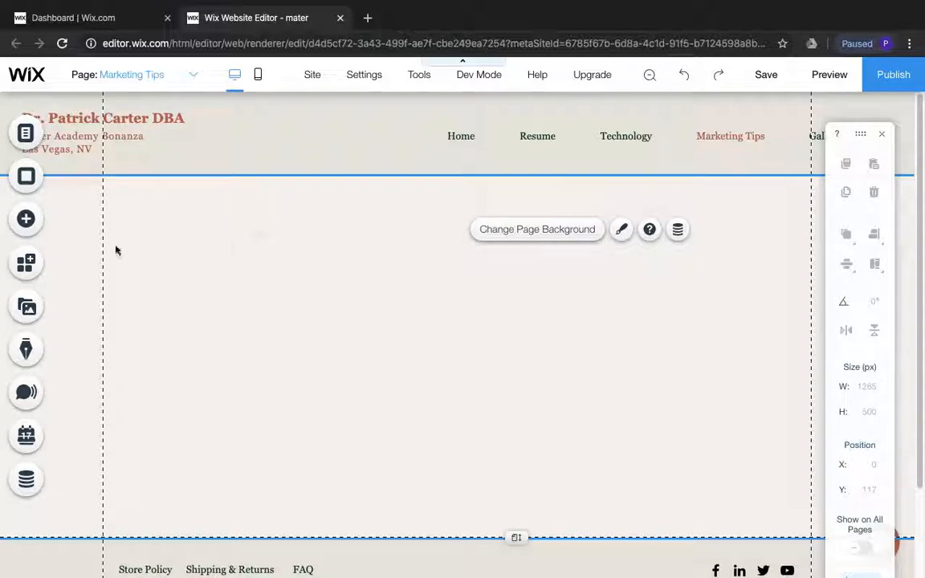
pyautogui.click(26, 228)
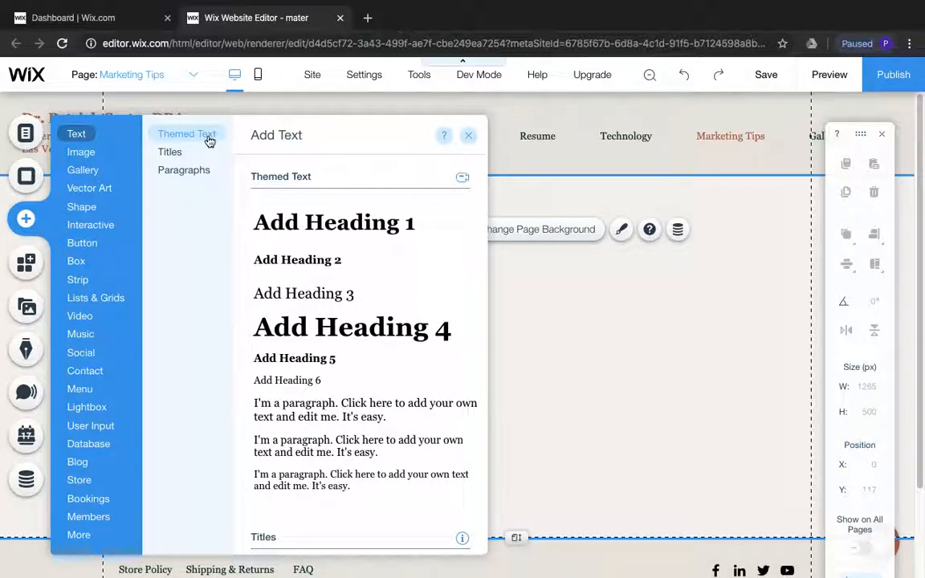
pyautogui.click(350, 229)
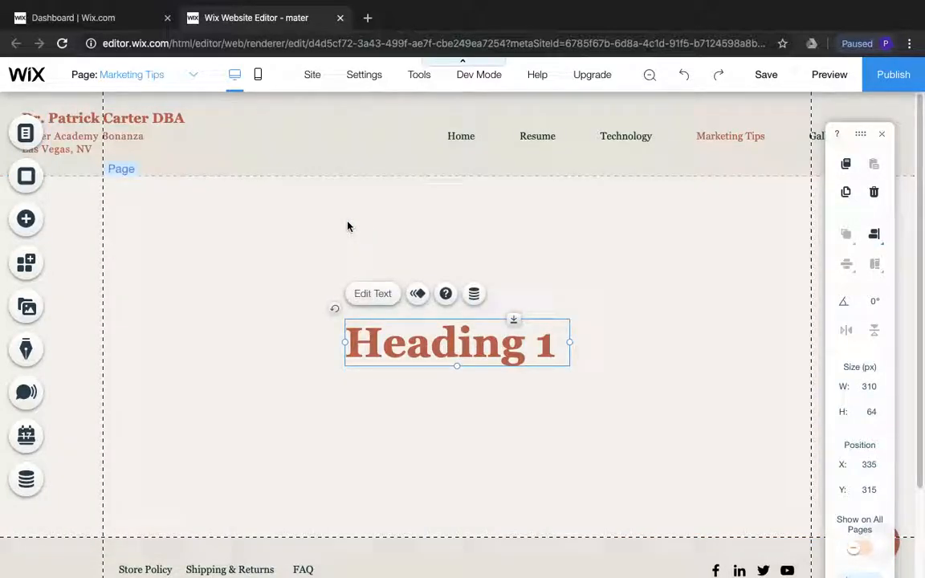
pyautogui.doubleClick(418, 323)
pyautogui.write('M')
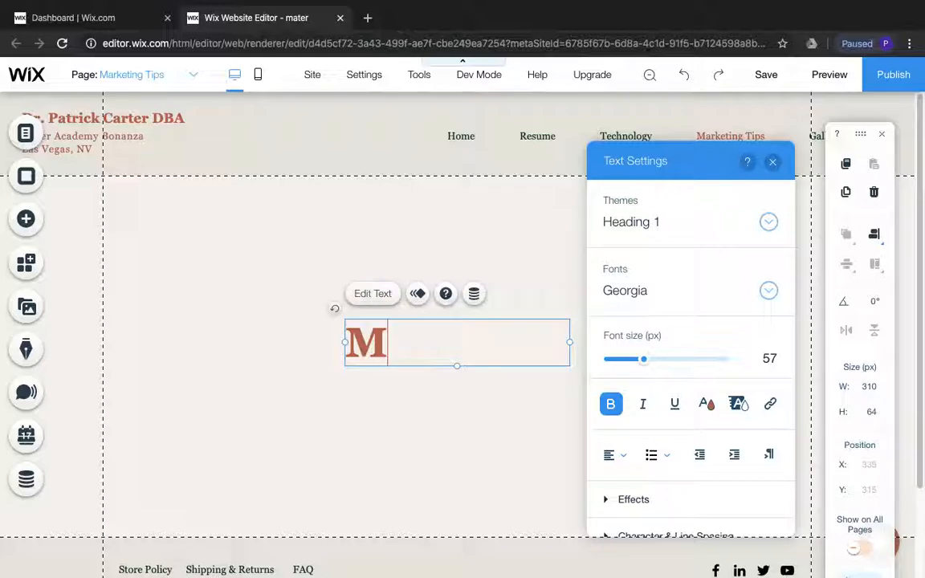
pyautogui.write('arketing')
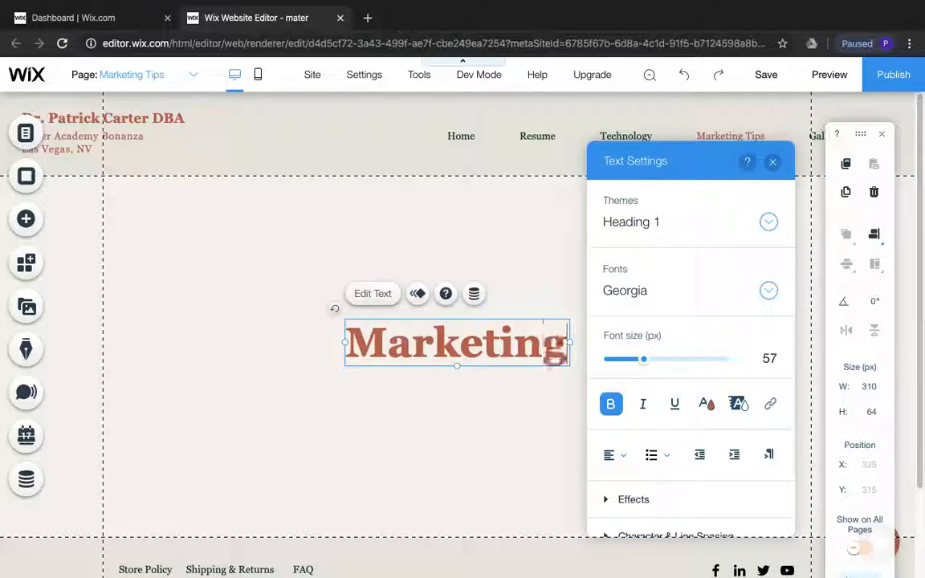
pyautogui.press('Return')
pyautogui.write('Tips')
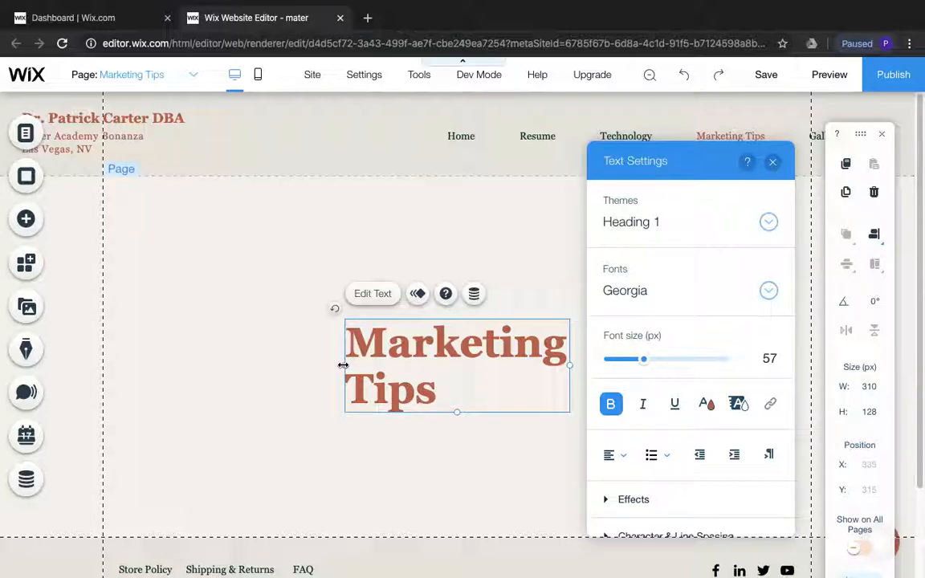
# Widen the "Marketing Tips" heading to about 637 px to fit one line and move it just below the page header at the left gridline
pyautogui.moveTo(202, 356); pyautogui.dragTo(107, 351)
pyautogui.click(214, 354)
pyautogui.click(286, 295)
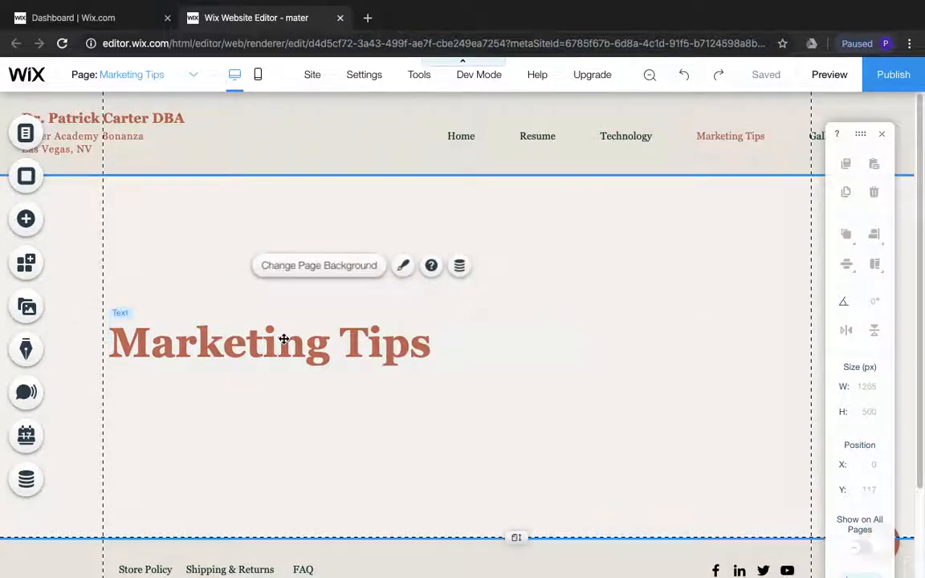
pyautogui.moveTo(282, 338); pyautogui.dragTo(281, 207)
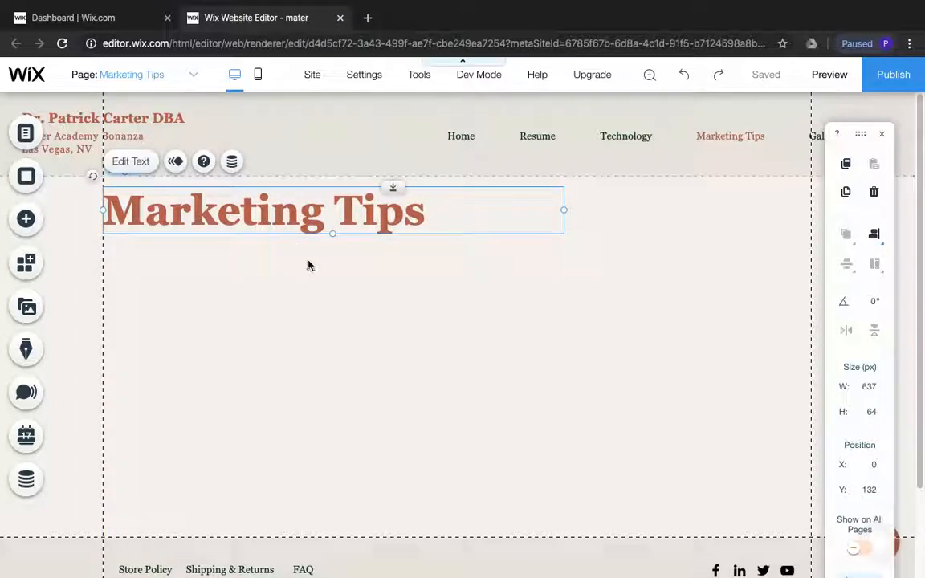
pyautogui.click(492, 438)
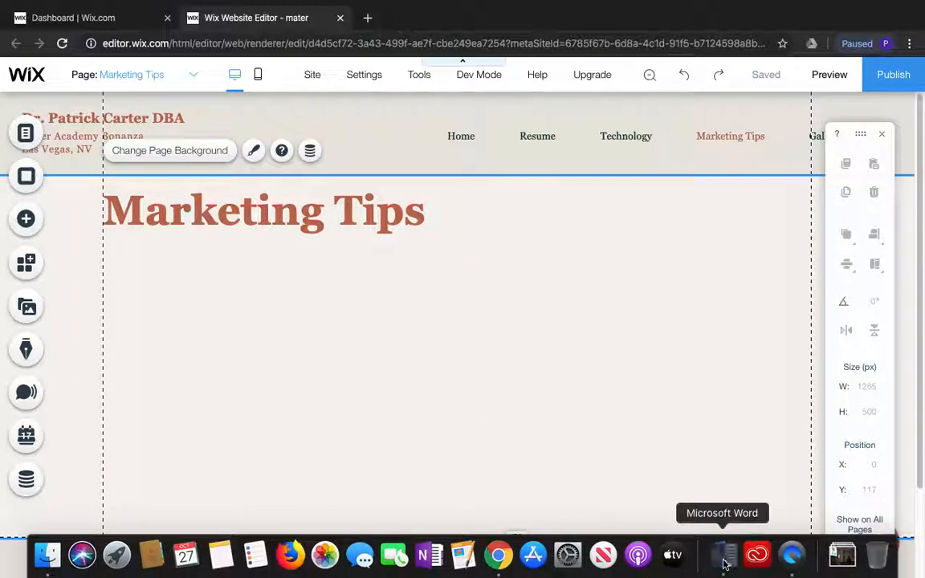
# Switch to the Planning Document in Word and copy the Canva logo color wheel HTML embed code under the Marketing Tips heading
pyautogui.click(723, 554)
pyautogui.scroll(-5, 554, 426)
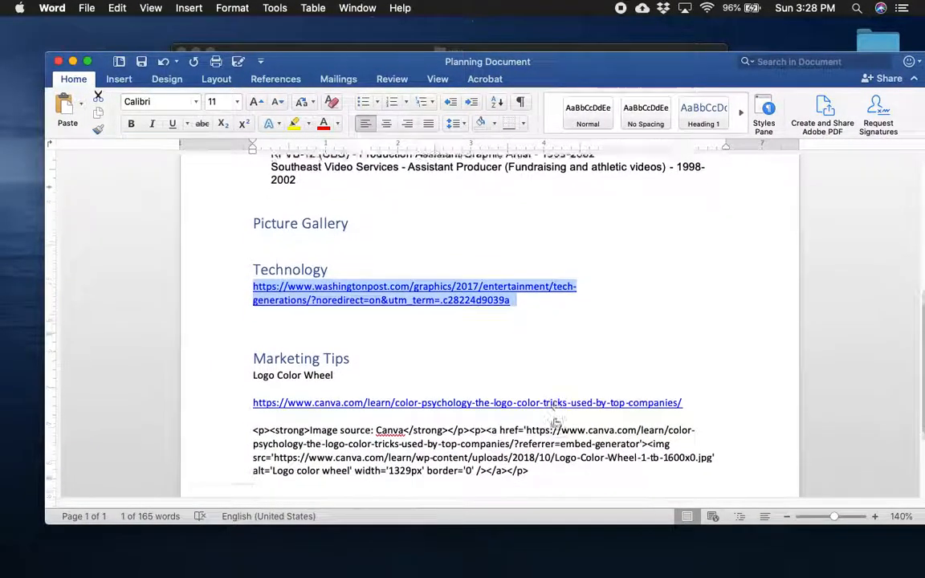
pyautogui.scroll(-2, 553, 418)
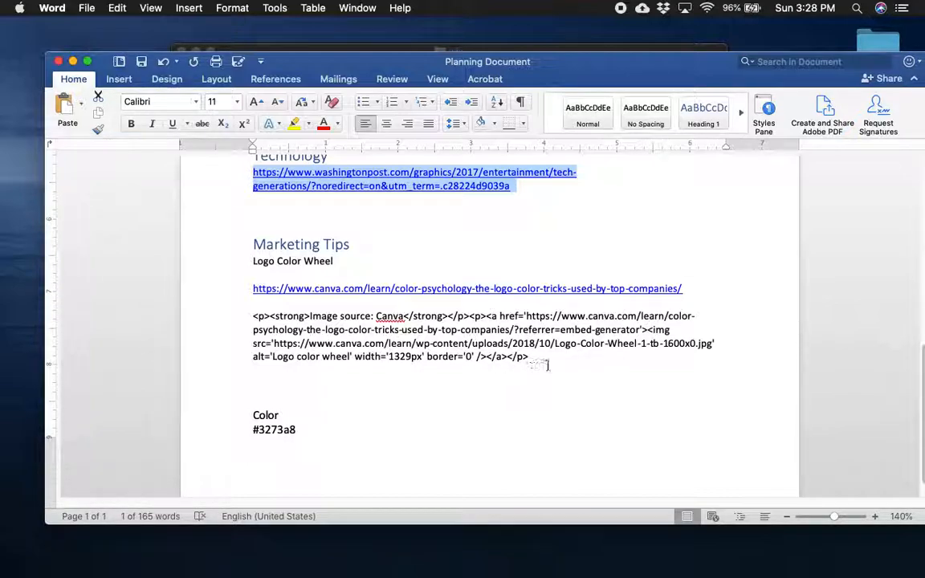
pyautogui.moveTo(542, 363); pyautogui.dragTo(251, 322)
pyautogui.rightClick(369, 331)
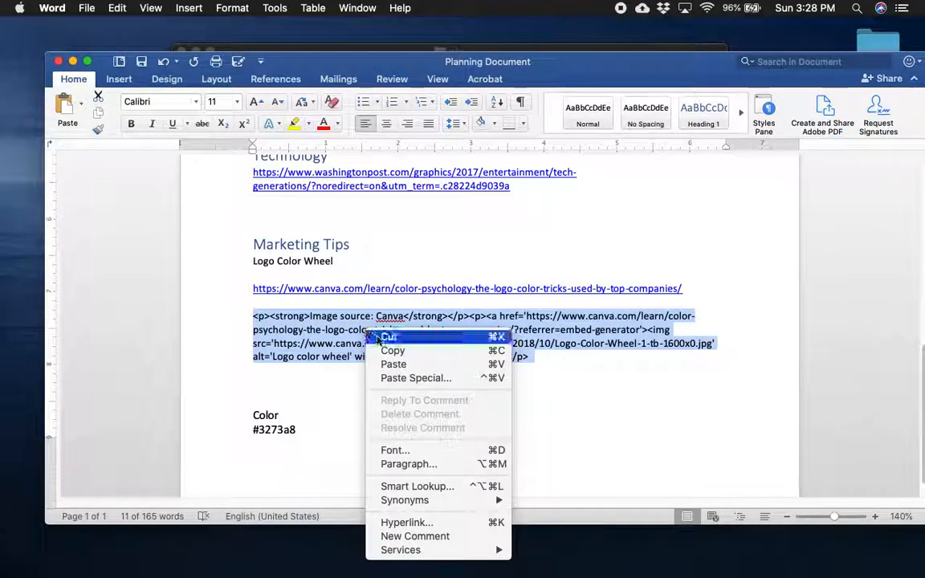
pyautogui.click(395, 352)
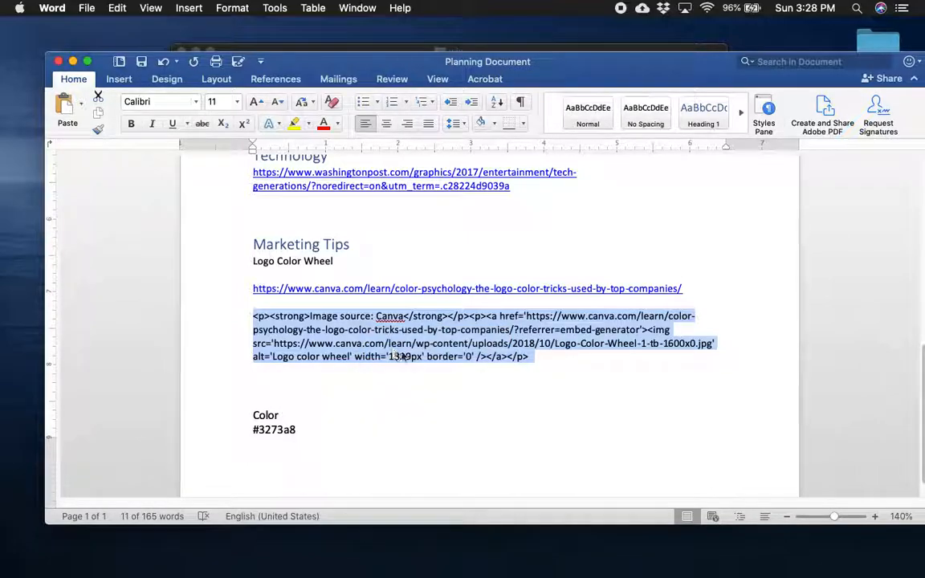
pyautogui.moveTo(725, 575)
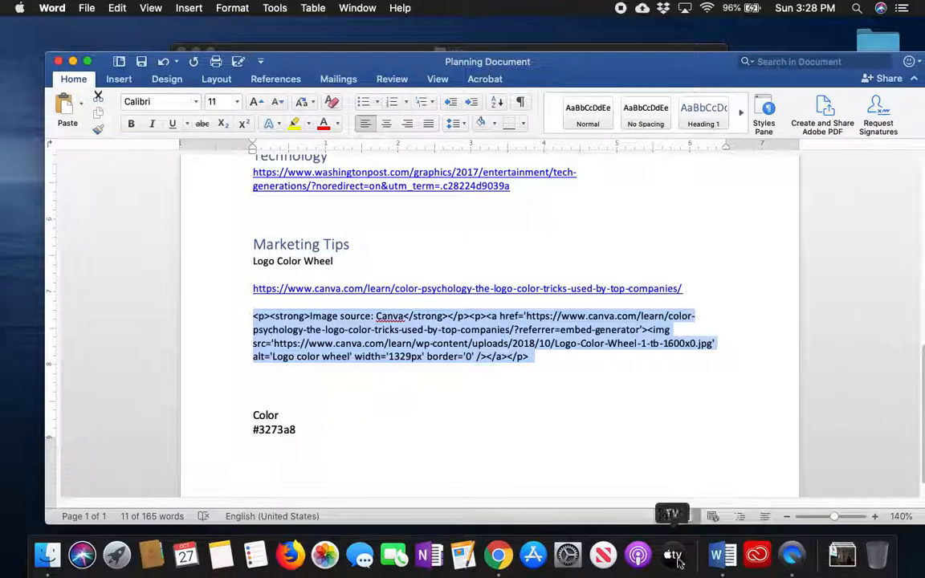
# Return to the Wix editor in Chrome and add an HTML iframe embed to the Marketing Tips page
pyautogui.click(497, 552)
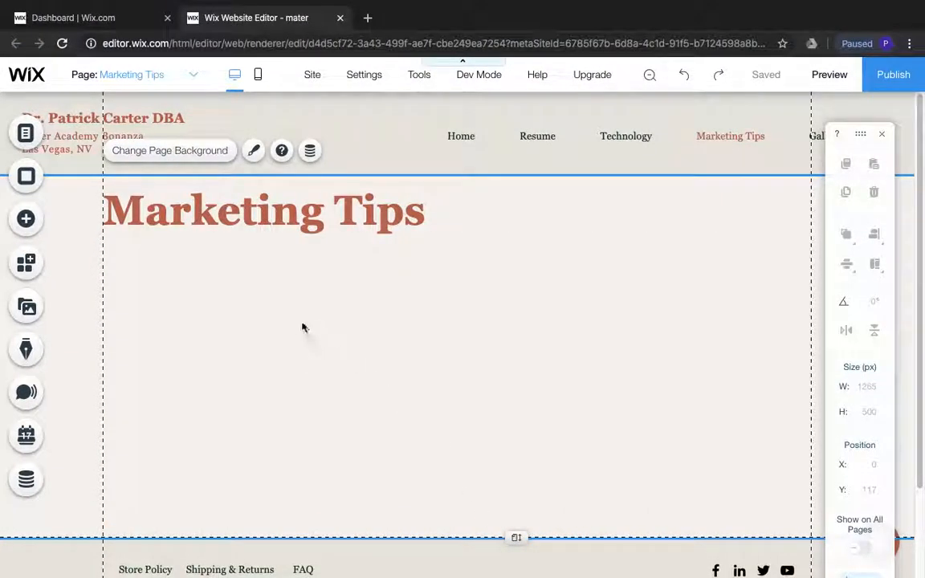
pyautogui.click(25, 221)
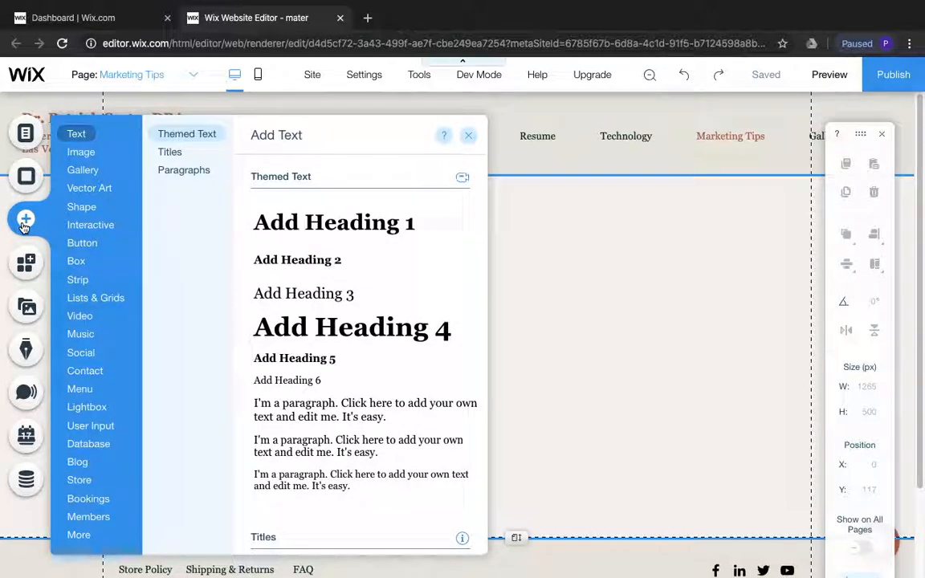
pyautogui.click(90, 425)
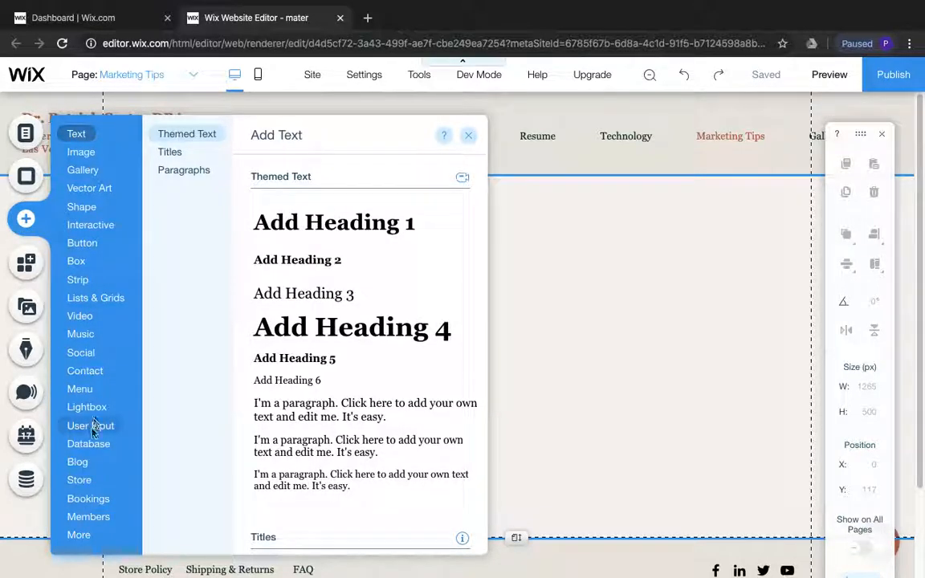
pyautogui.click(77, 541)
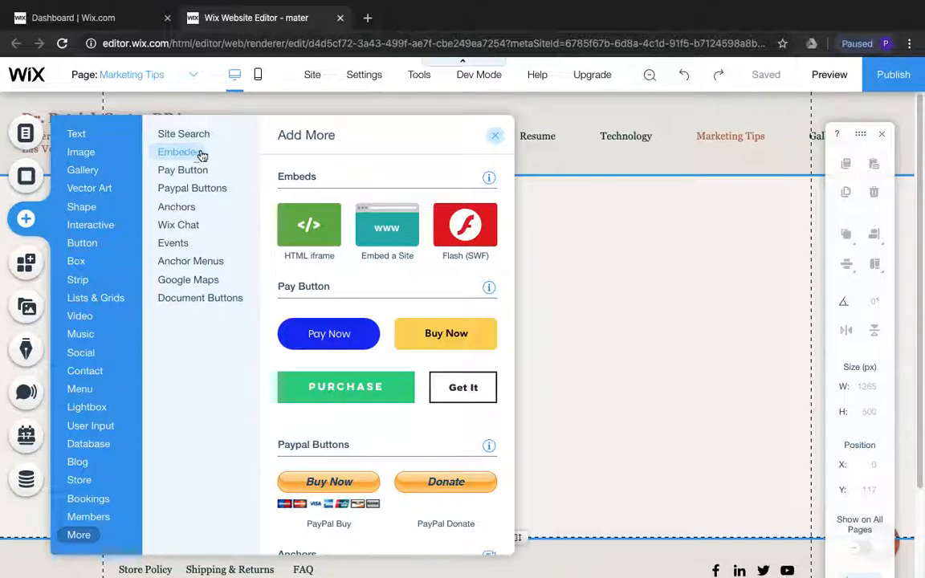
pyautogui.click(301, 227)
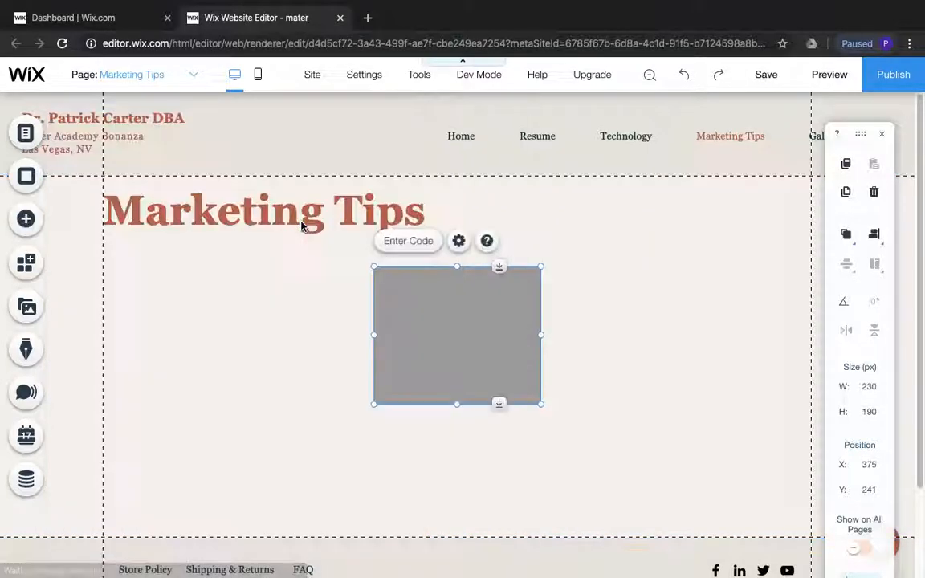
# Apply the copied Canva embed code to the HTML iframe and enlarge the iframe to fill the page area below the heading
pyautogui.click(406, 242)
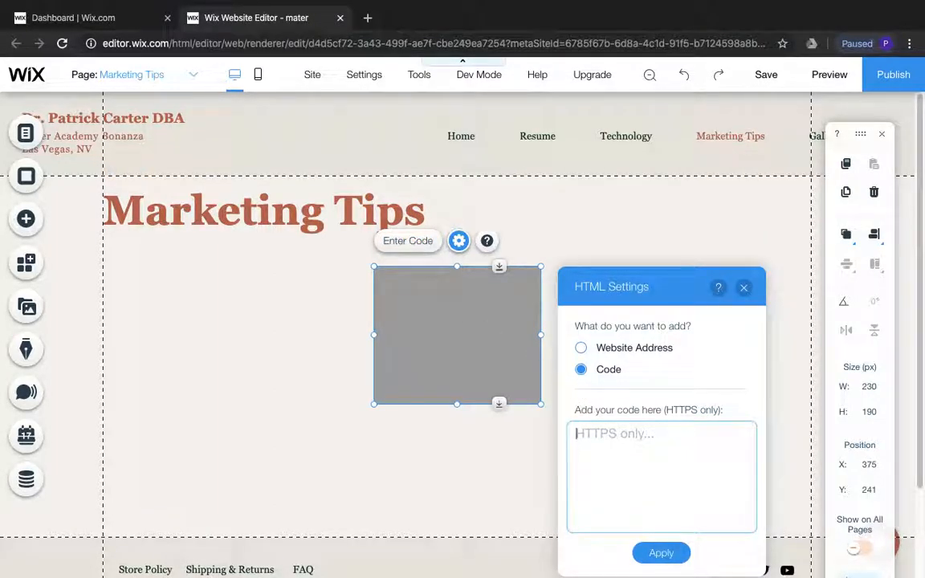
pyautogui.hotkey('ctrl', 'v')
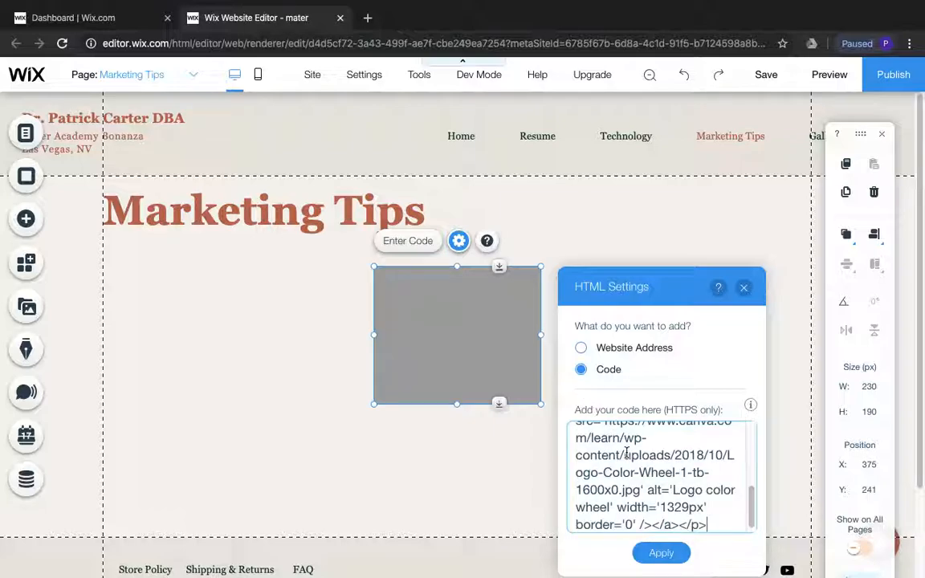
pyautogui.click(661, 553)
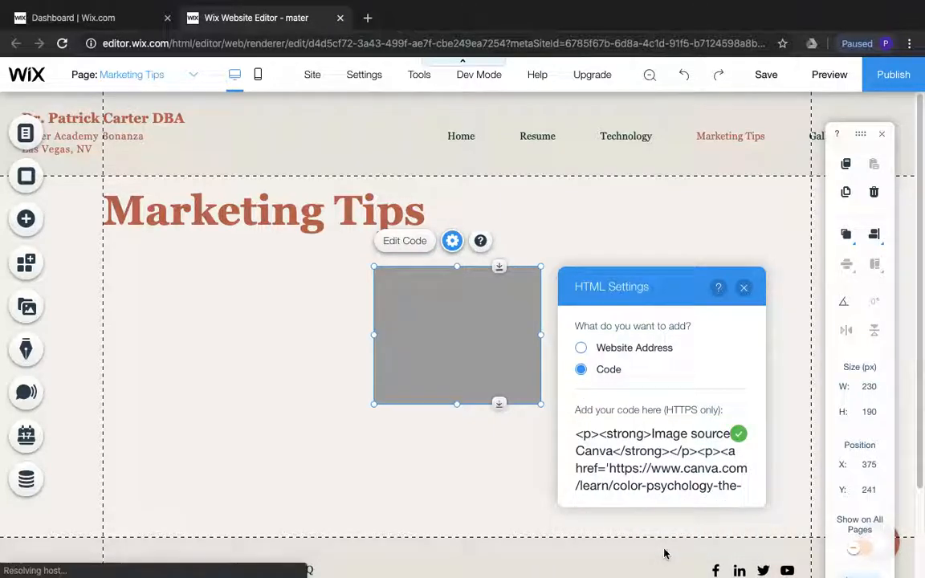
pyautogui.click(742, 288)
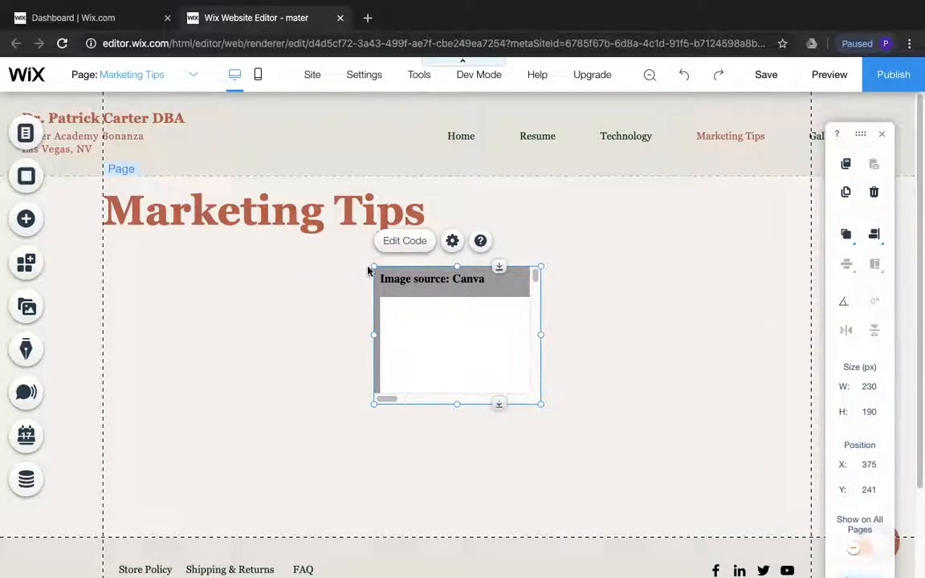
pyautogui.moveTo(372, 267); pyautogui.dragTo(123, 257)
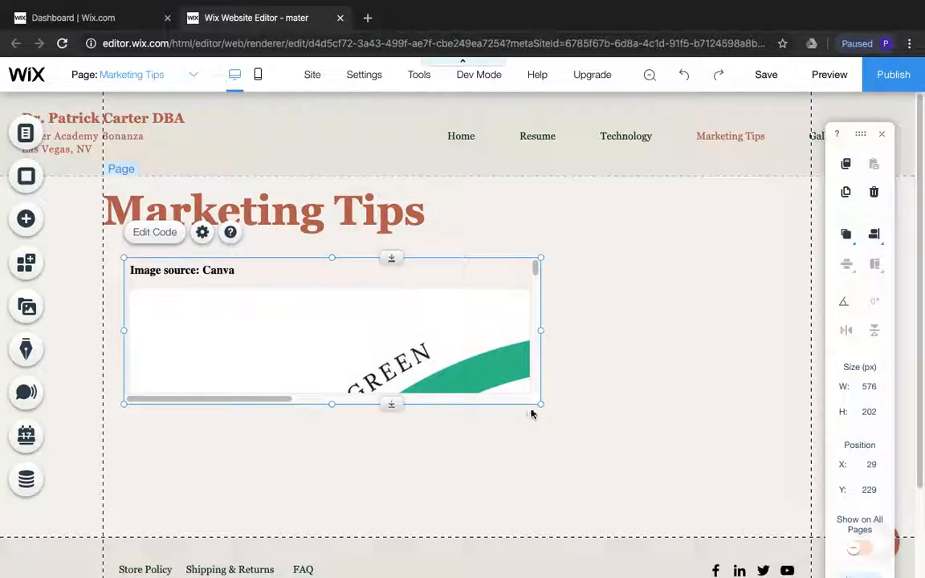
pyautogui.moveTo(539, 404); pyautogui.dragTo(706, 534)
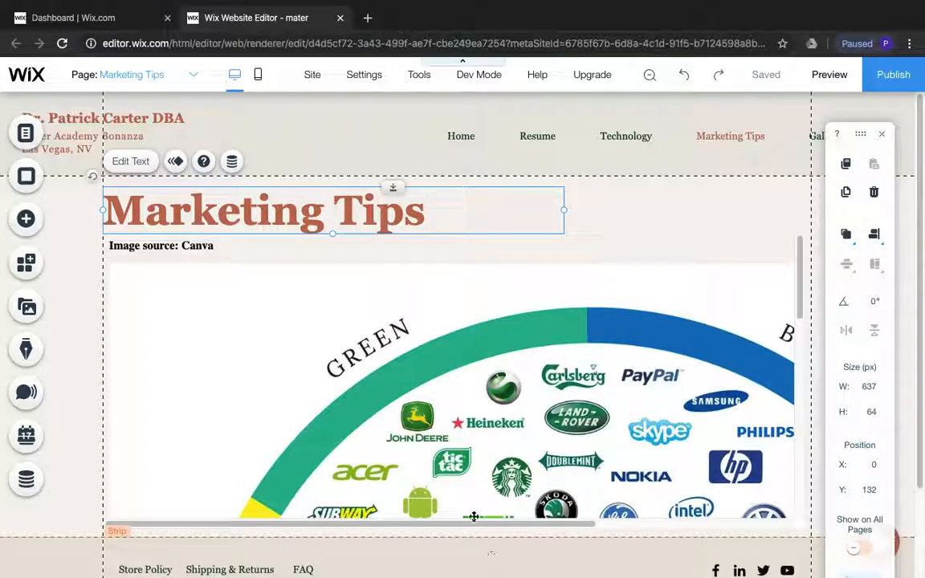
# Open the Gallery page and replace the "Media Appearances." heading text with "Gallery"
pyautogui.click(41, 138)
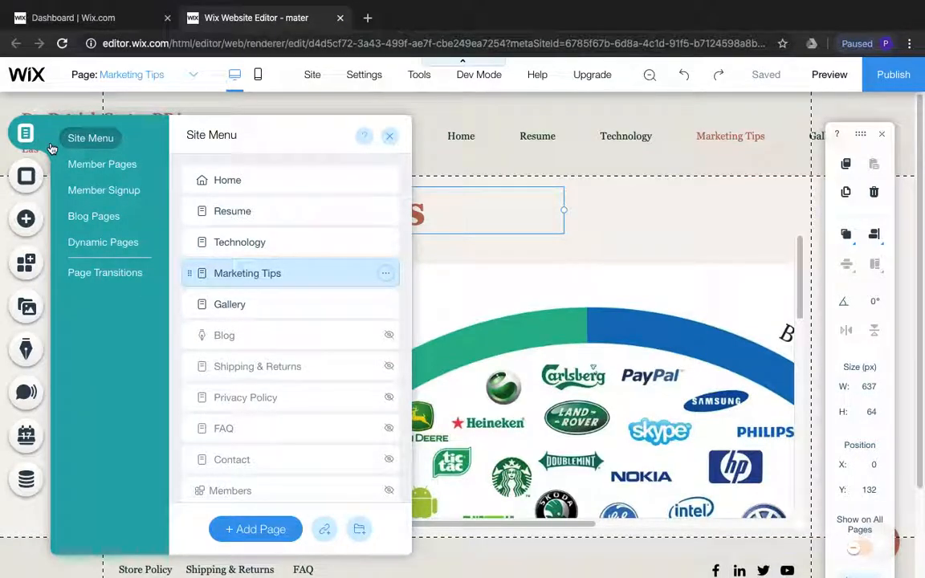
pyautogui.click(232, 309)
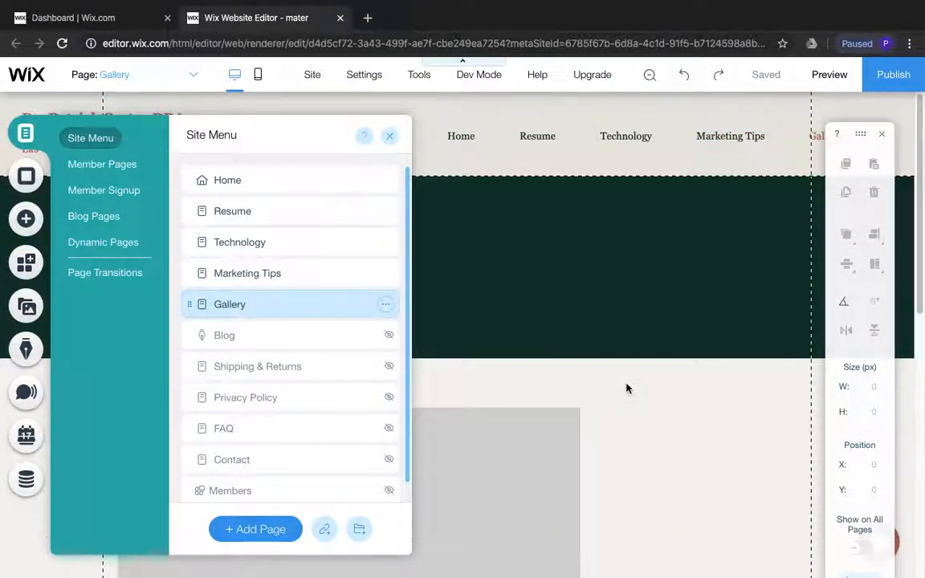
pyautogui.click(626, 386)
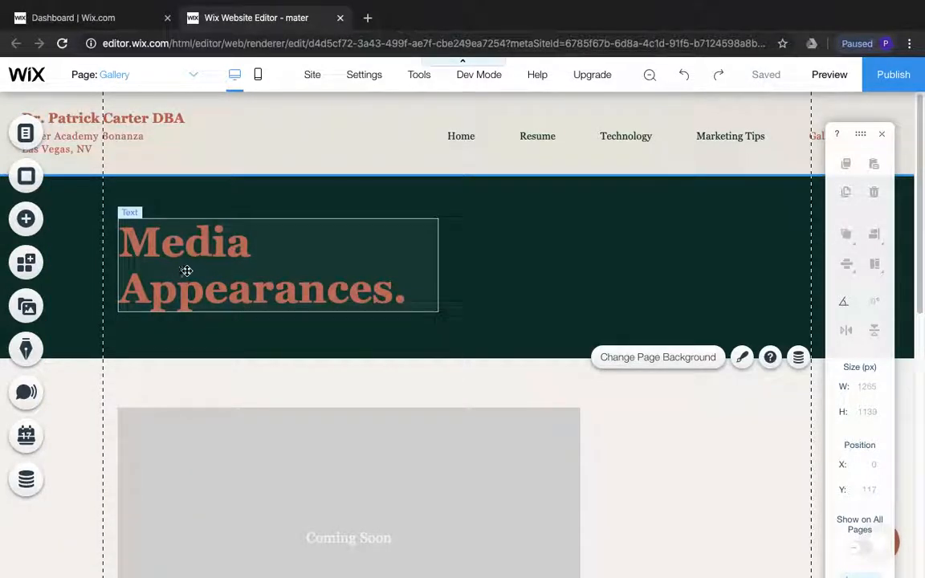
pyautogui.doubleClick(251, 281)
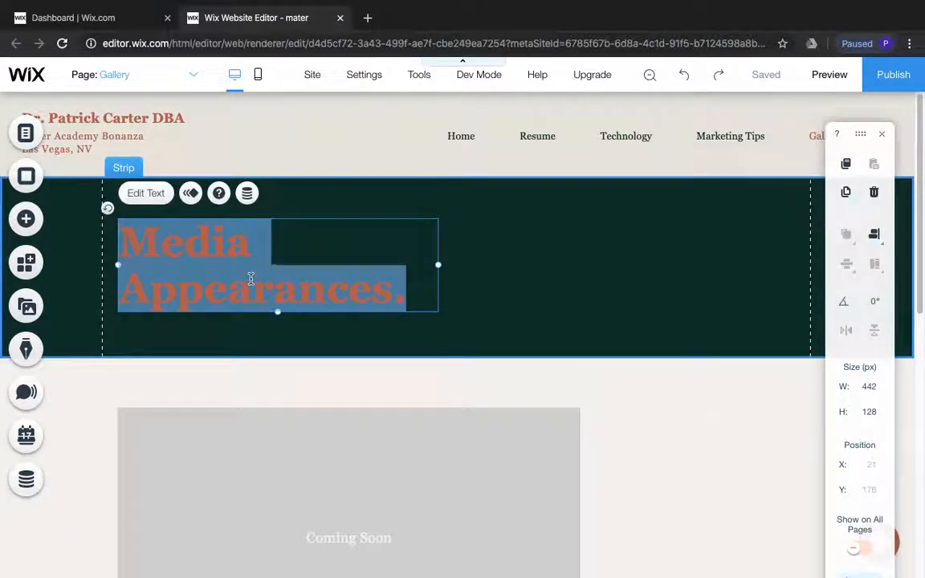
pyautogui.write('G')
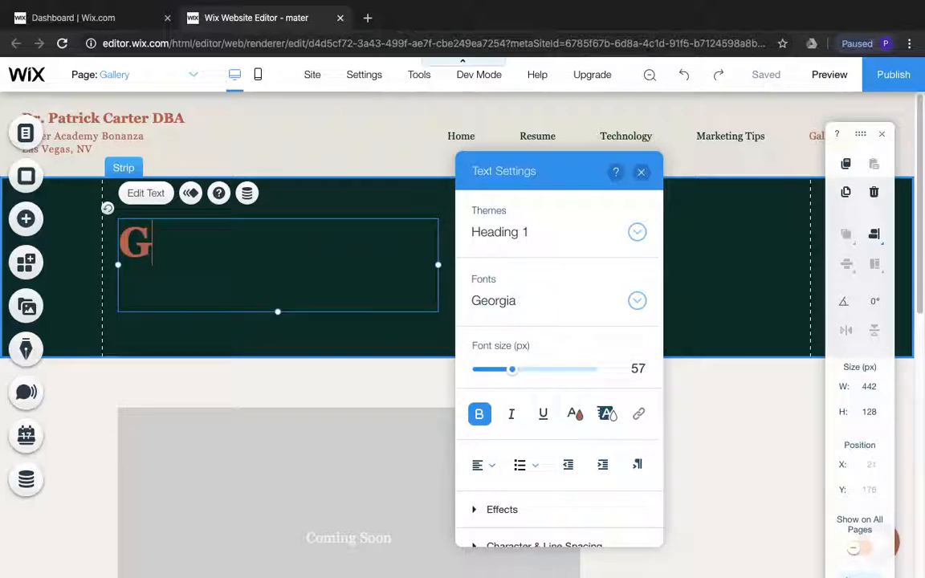
pyautogui.write('alle')
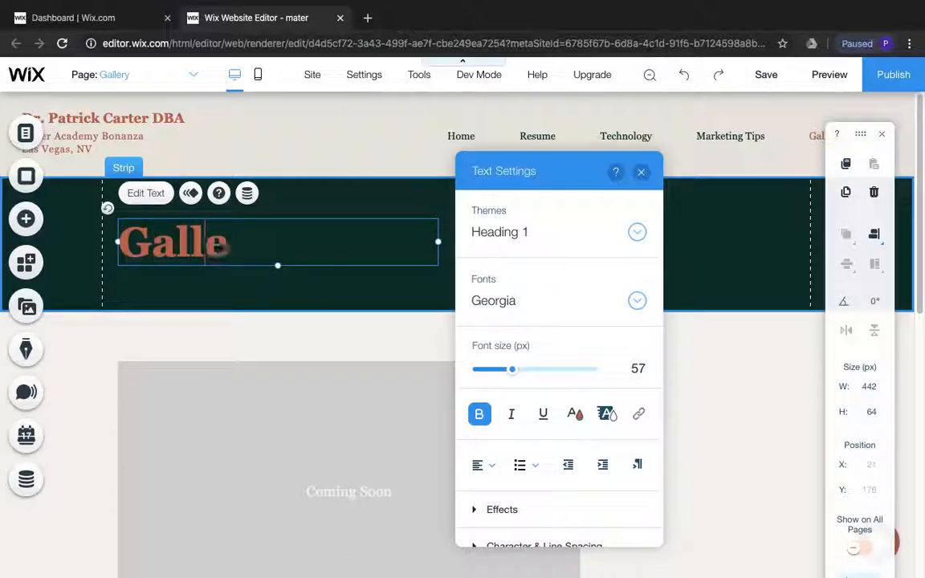
pyautogui.write('ry')
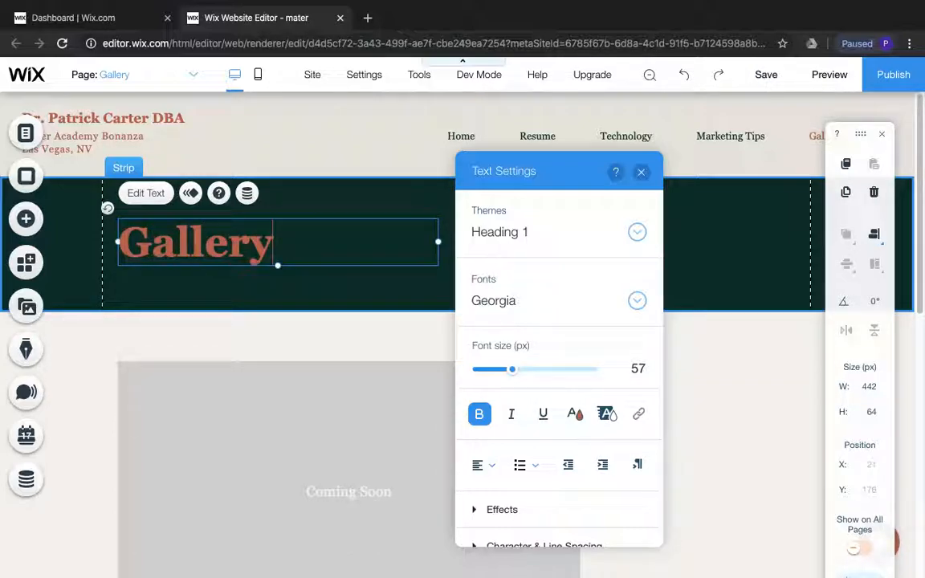
pyautogui.click(296, 333)
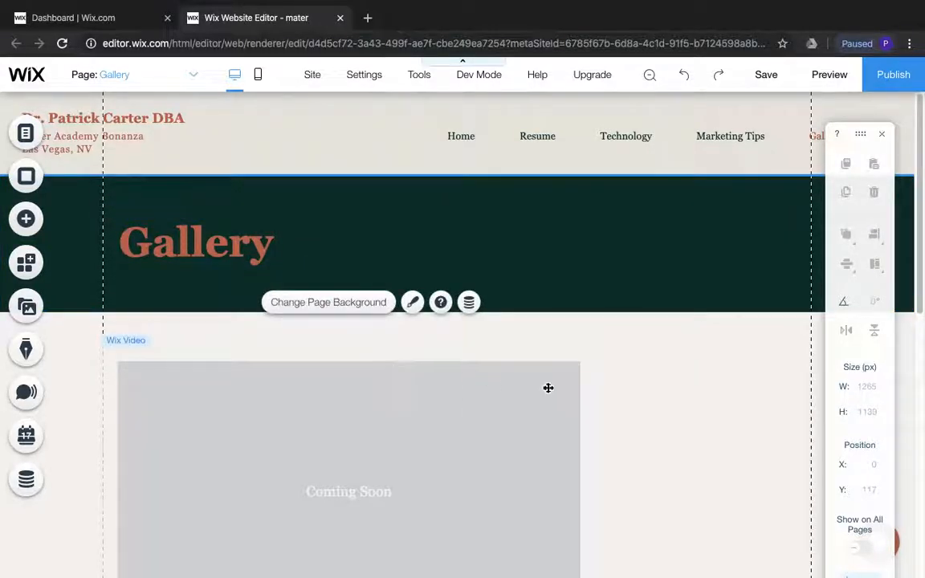
# Delete the "Coming Soon" Wix Video player below the heading on the Gallery page
pyautogui.scroll(-1, 547, 388)
pyautogui.scroll(-3, 547, 388)
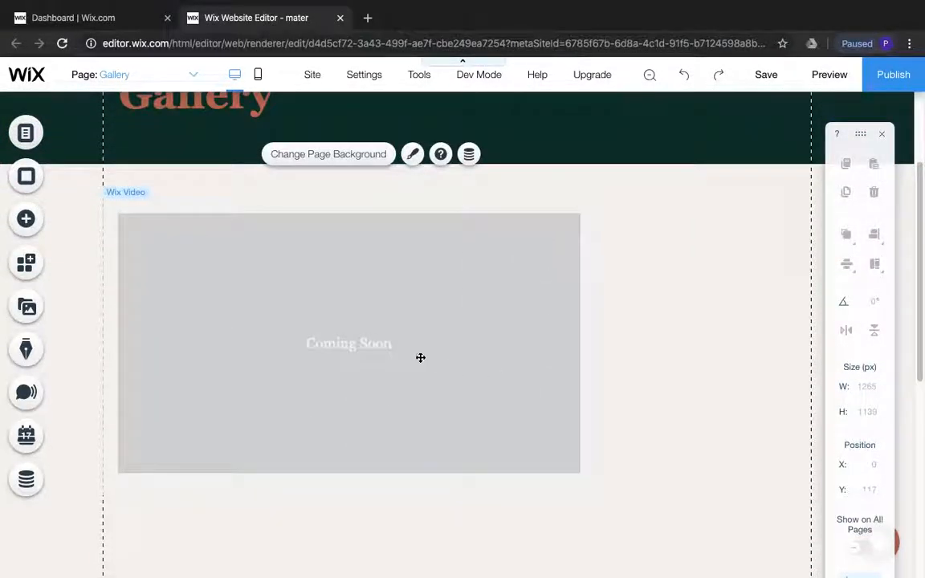
pyautogui.click(345, 321)
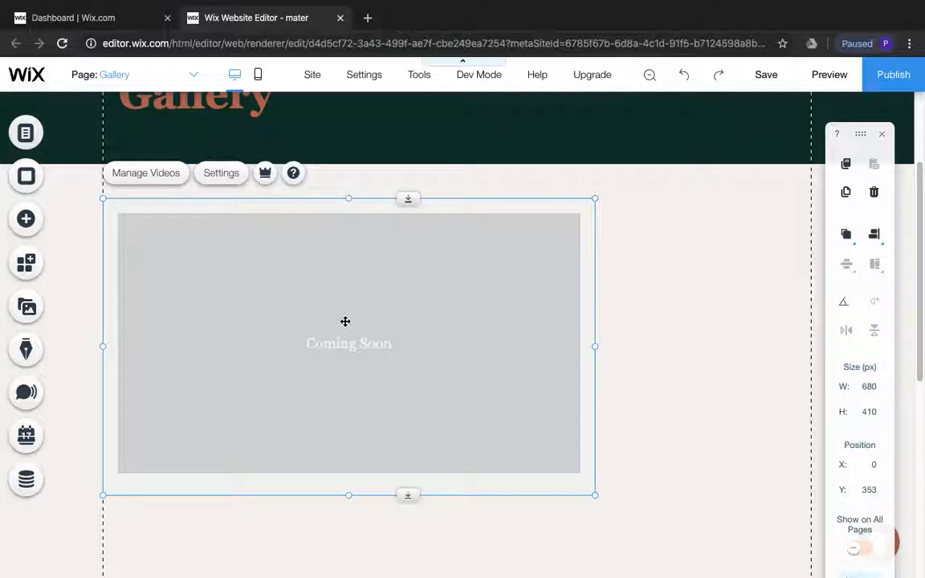
pyautogui.press('Delete')
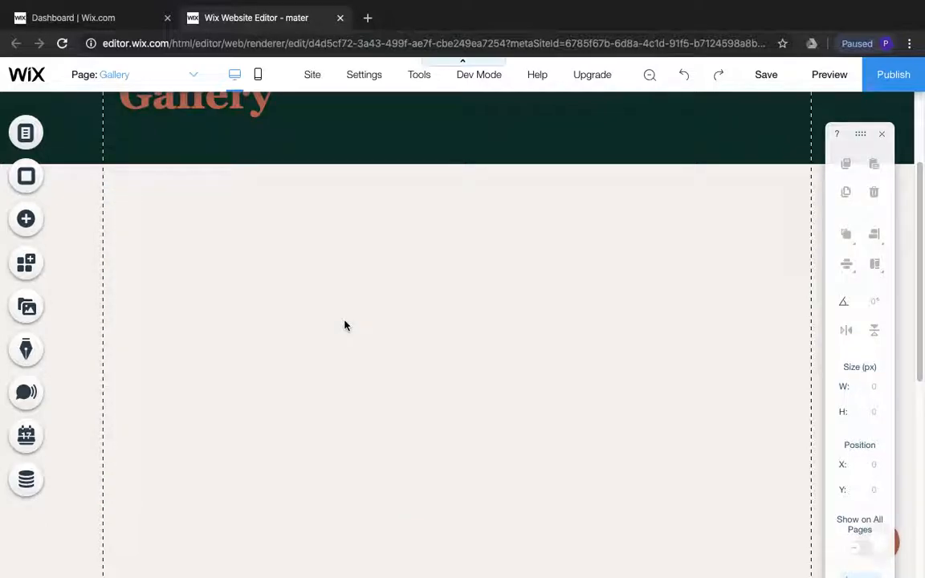
# Bring up the gallery layouts that can be added as new elements to the empty Gallery page
pyautogui.scroll(-5, 361, 331)
pyautogui.scroll(7, 361, 336)
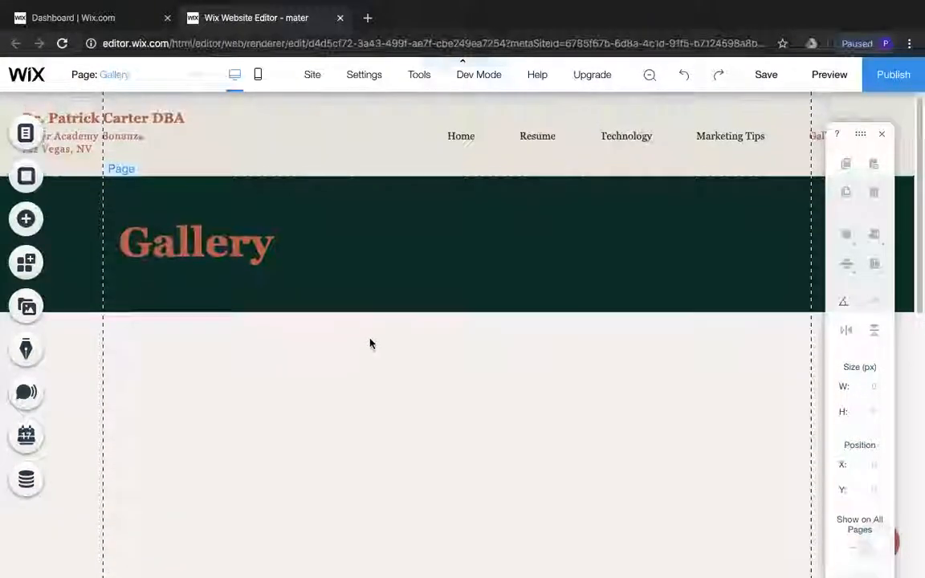
pyautogui.scroll(-1, 337, 326)
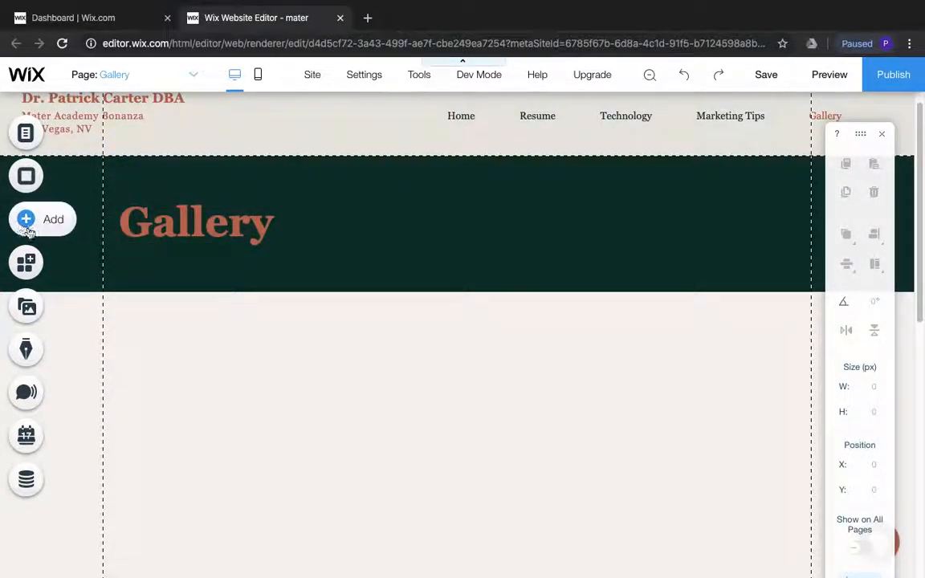
pyautogui.click(25, 225)
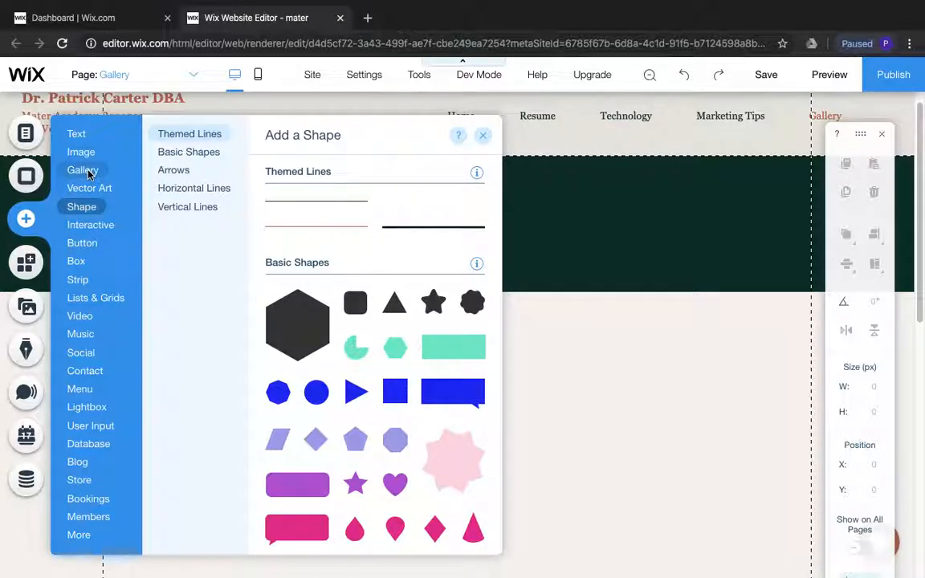
pyautogui.moveTo(90, 172)
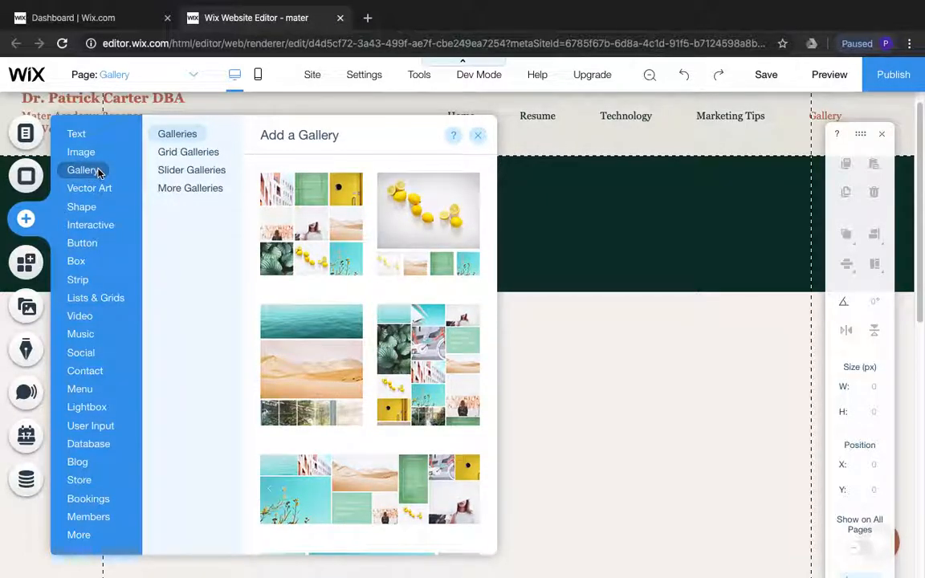
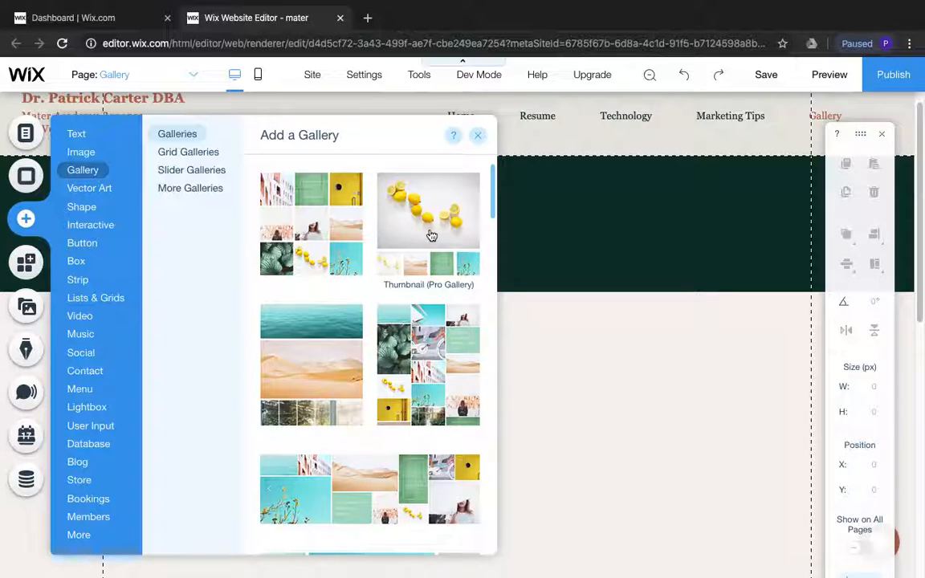
# Add the Thumbnail (Pro Gallery) layout to the Gallery page and place it below the heading band at about X 115, Y 352
pyautogui.click(431, 235)
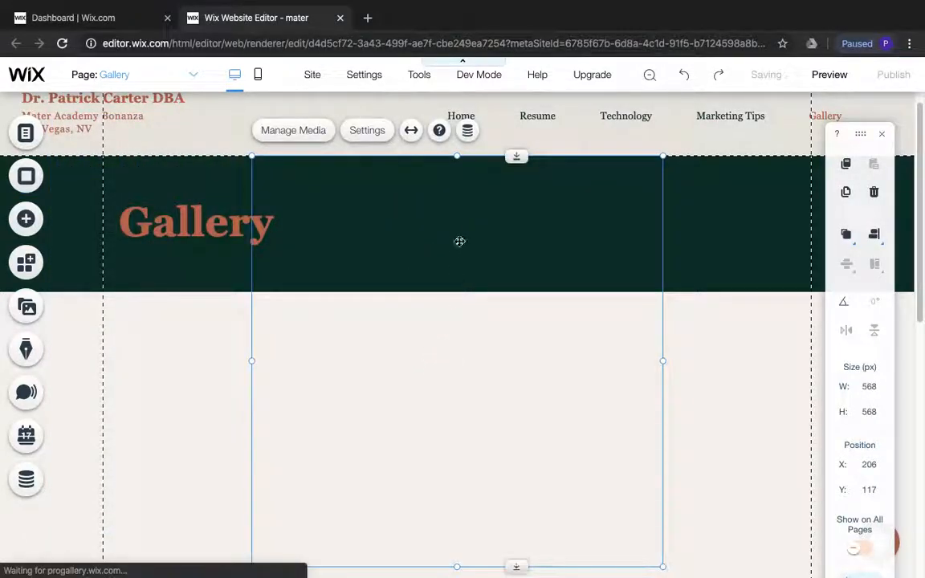
pyautogui.moveTo(427, 351); pyautogui.dragTo(372, 484)
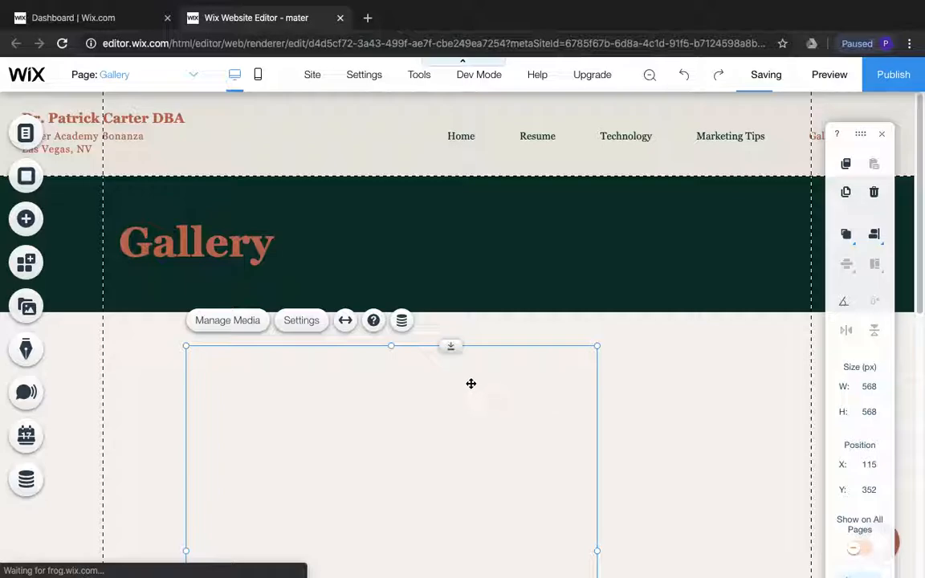
# Remove all the sample images from the new gallery's media
pyautogui.click(241, 324)
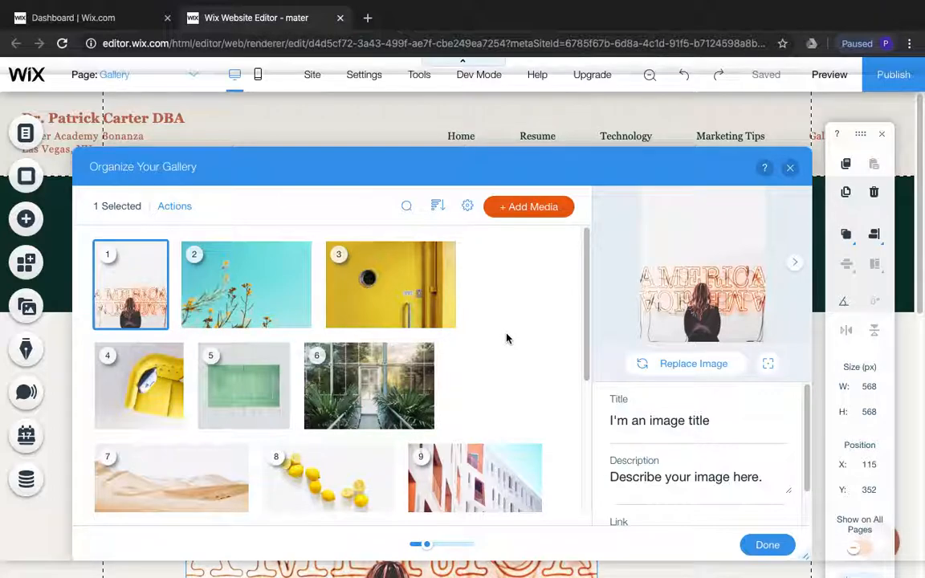
pyautogui.scroll(-5, 506, 337)
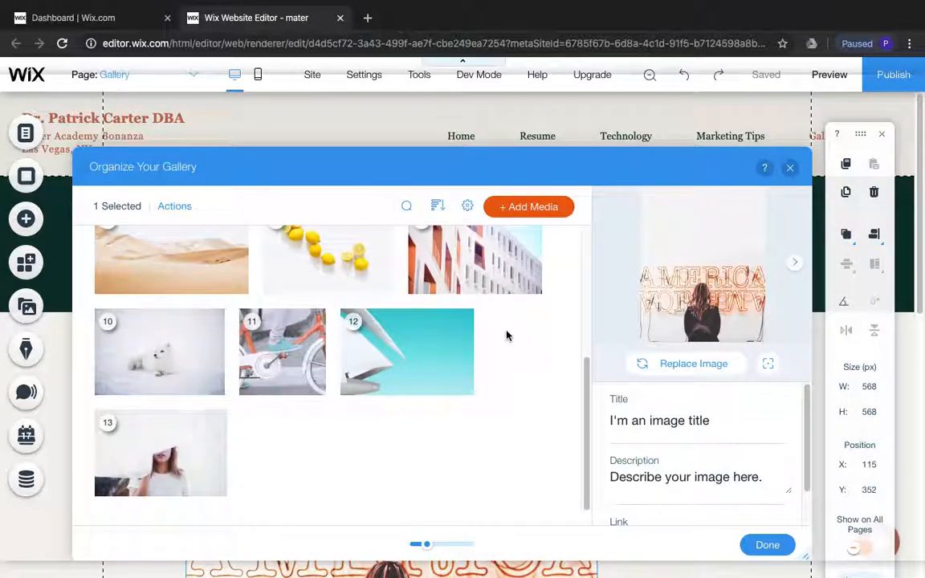
pyautogui.scroll(5, 504, 332)
pyautogui.scroll(-5, 496, 334)
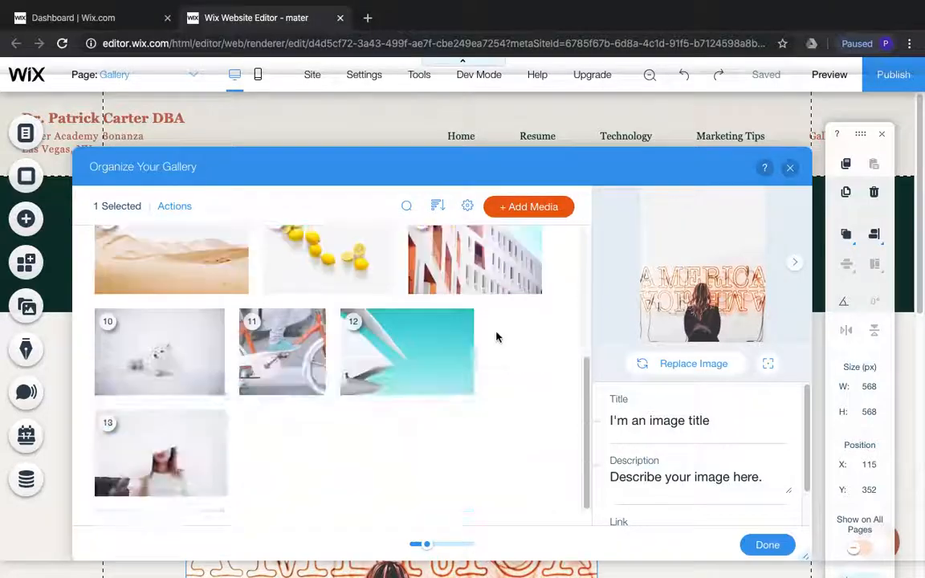
pyautogui.moveTo(191, 432)
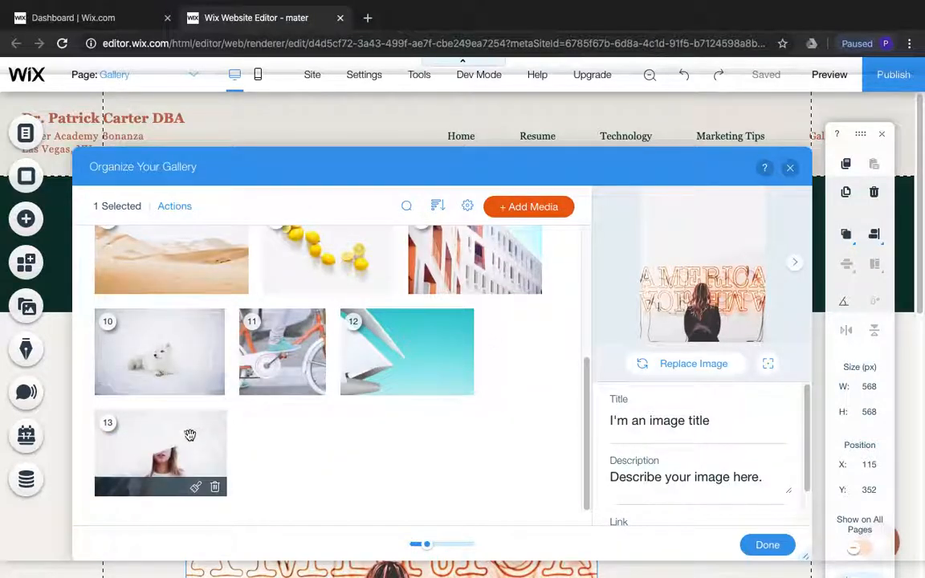
pyautogui.click(214, 487)
pyautogui.click(214, 488)
pyautogui.click(315, 487)
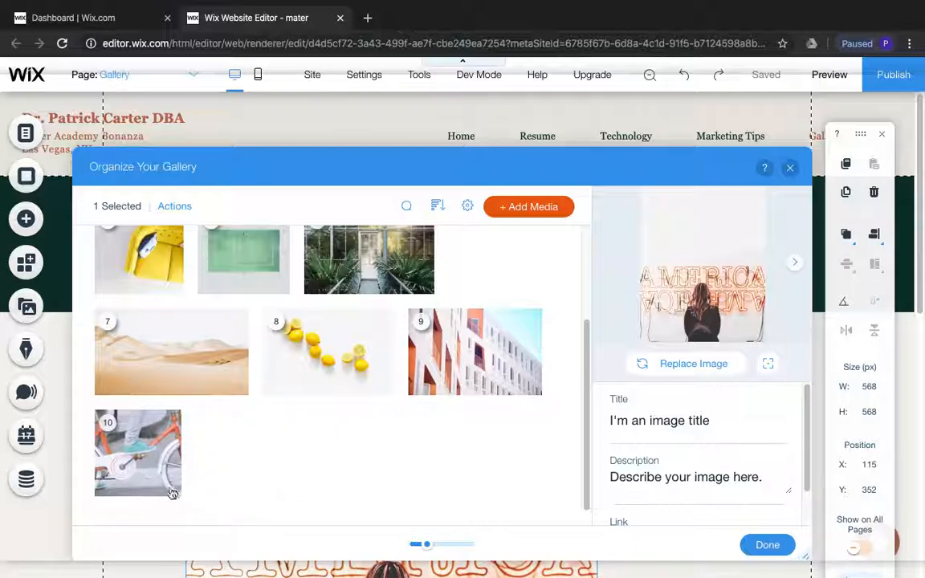
pyautogui.click(144, 464)
pyautogui.click(238, 384)
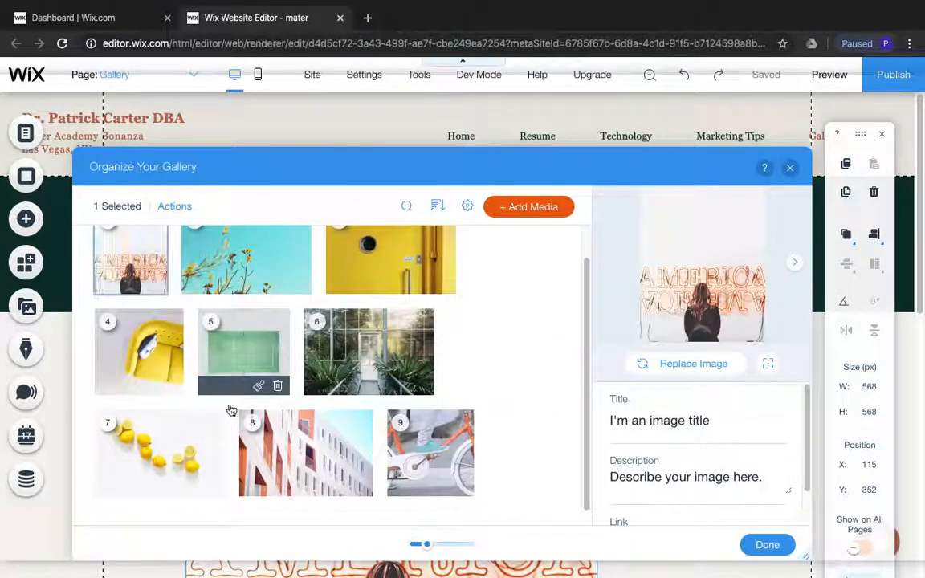
pyautogui.click(277, 385)
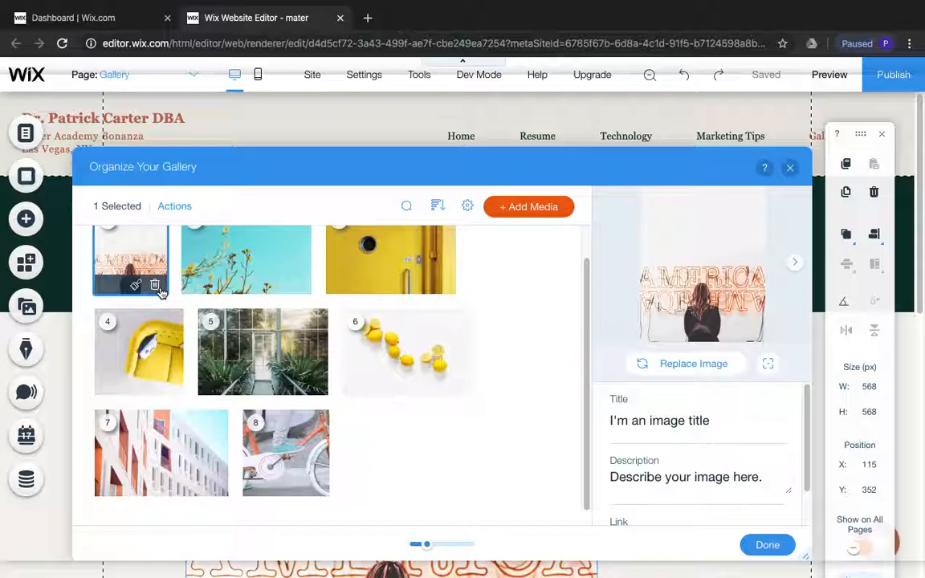
pyautogui.click(158, 287)
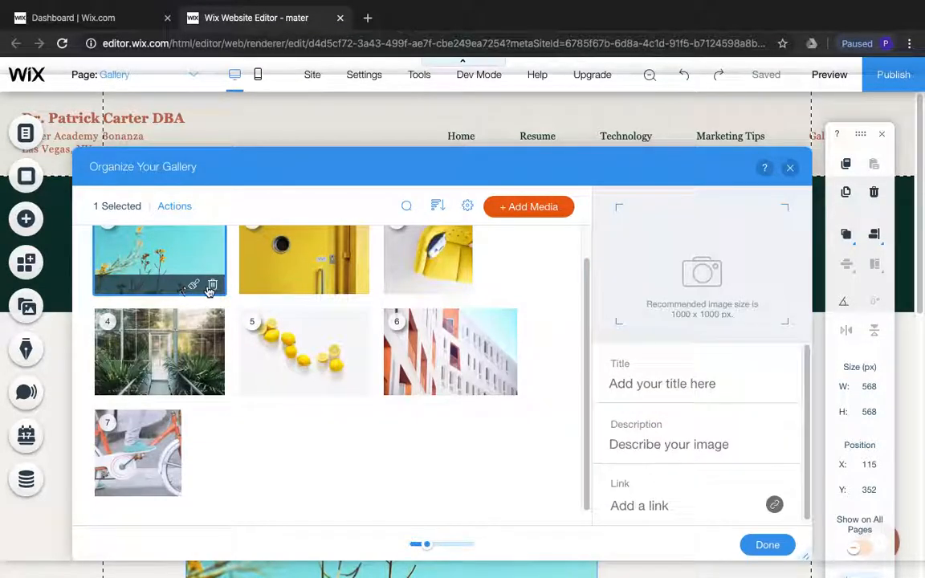
pyautogui.click(210, 287)
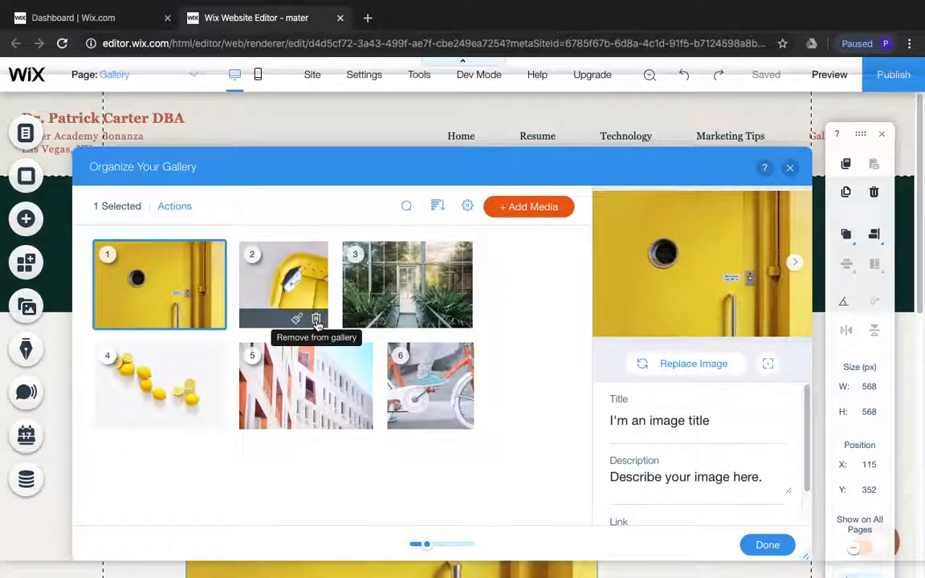
pyautogui.click(316, 319)
pyautogui.click(357, 319)
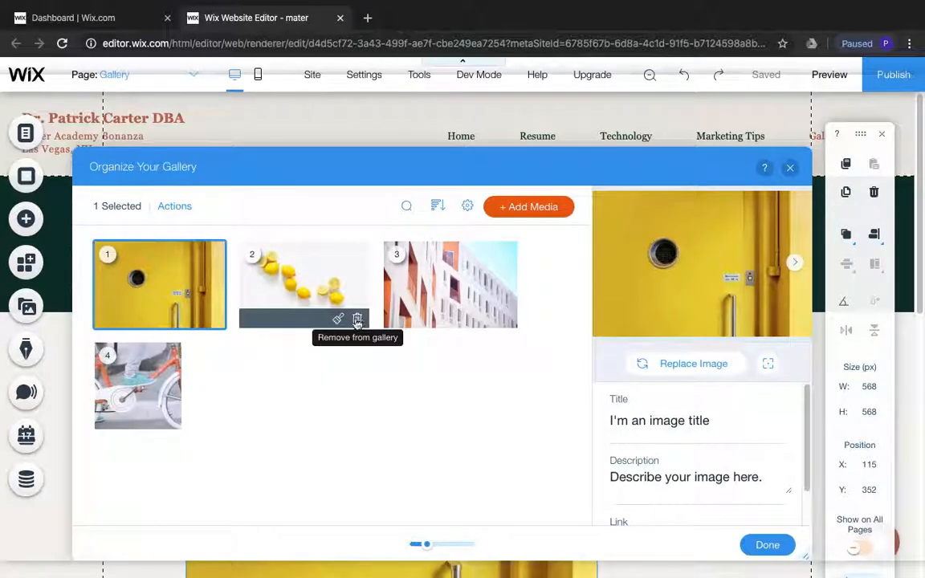
pyautogui.click(358, 319)
pyautogui.click(357, 319)
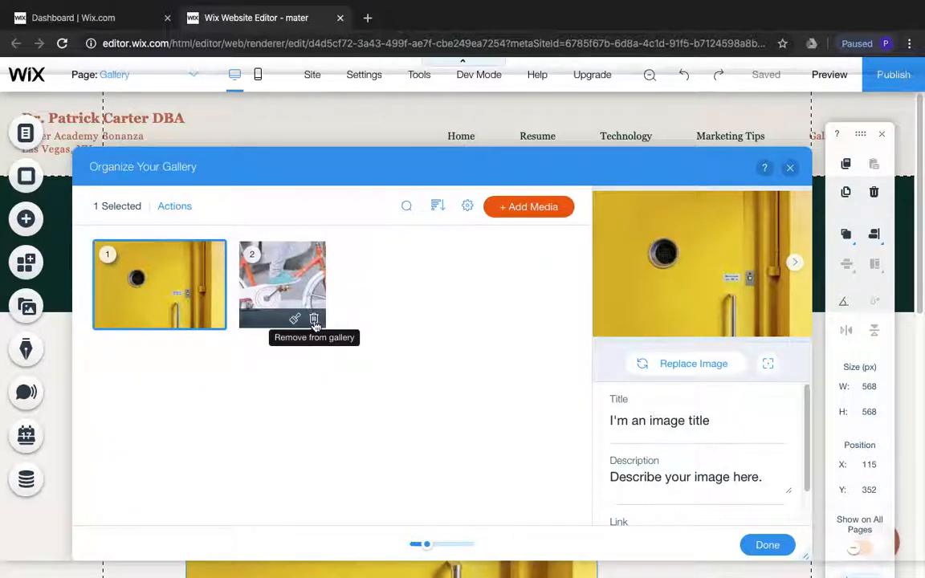
pyautogui.click(313, 320)
pyautogui.click(213, 320)
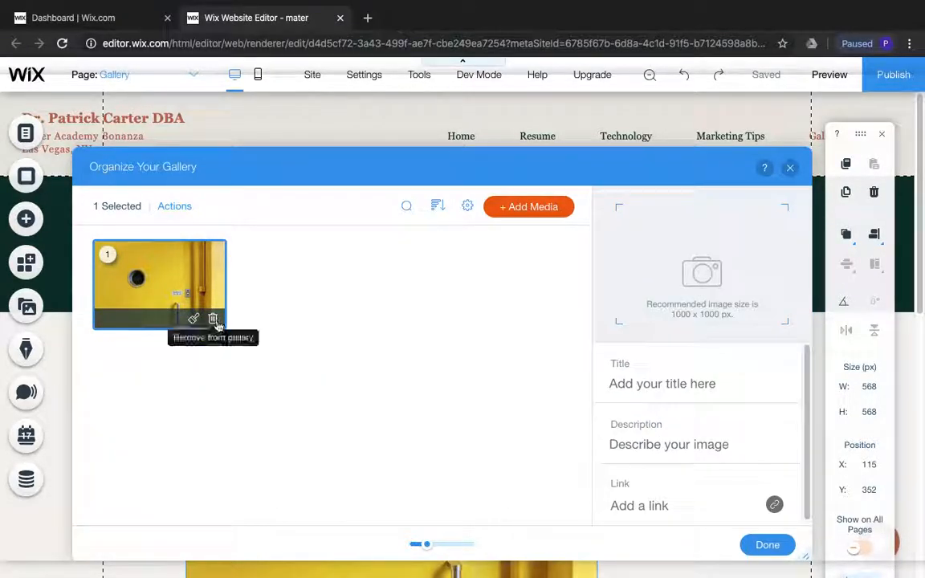
# Add eight photos from the site files to the emptied gallery, from the hard-hat picture through the auditorium presentation picture, and finish organizing
pyautogui.click(517, 210)
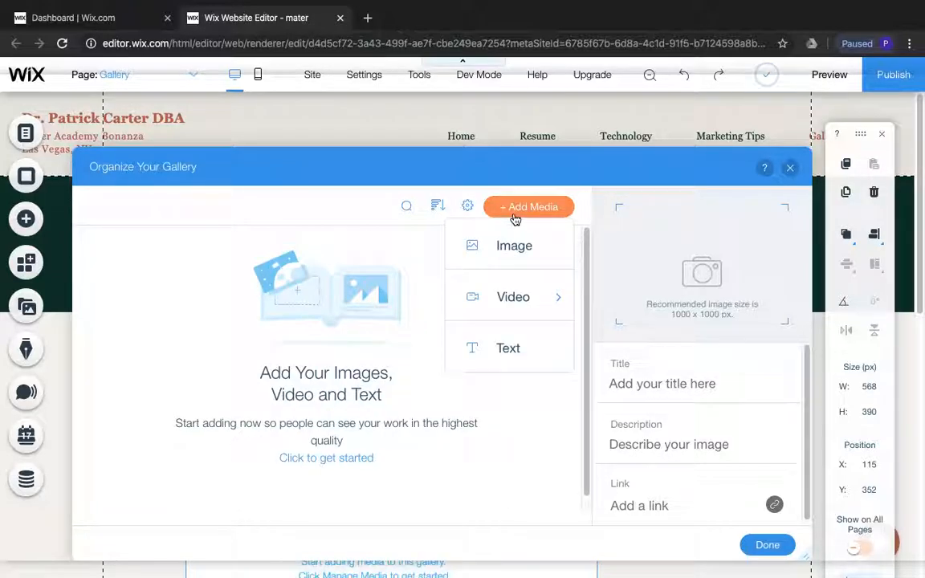
pyautogui.click(519, 245)
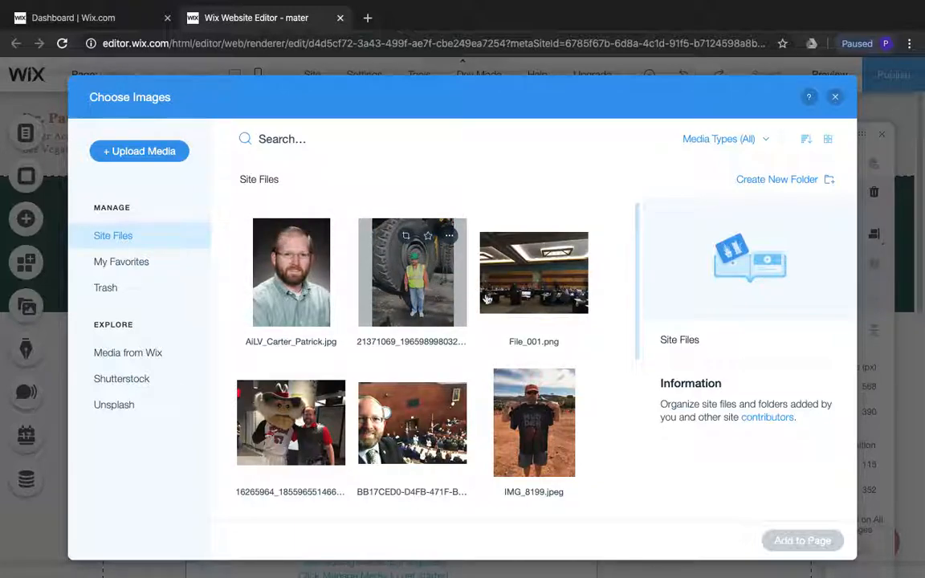
pyautogui.click(476, 299)
pyautogui.click(521, 300)
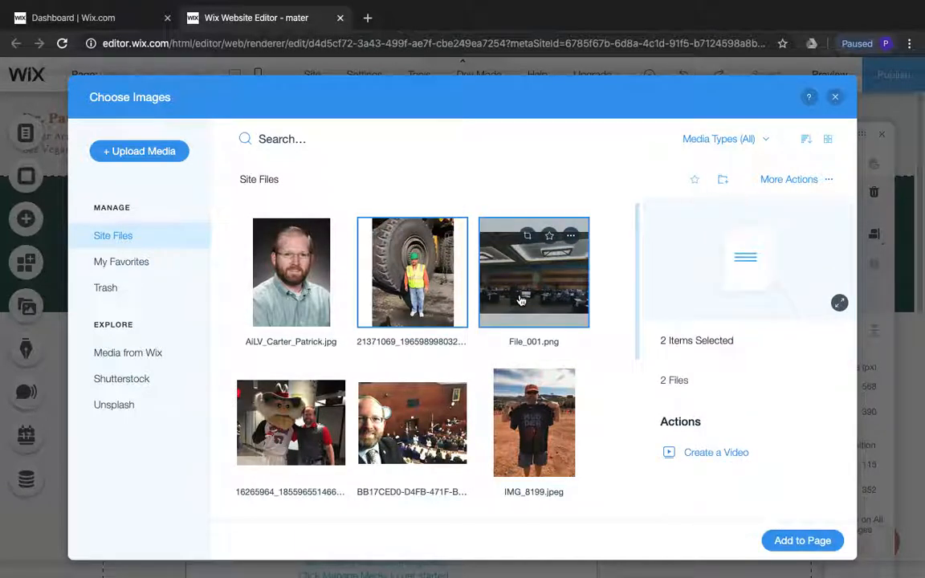
pyautogui.click(290, 422)
pyautogui.click(377, 434)
pyautogui.scroll(-3, 530, 416)
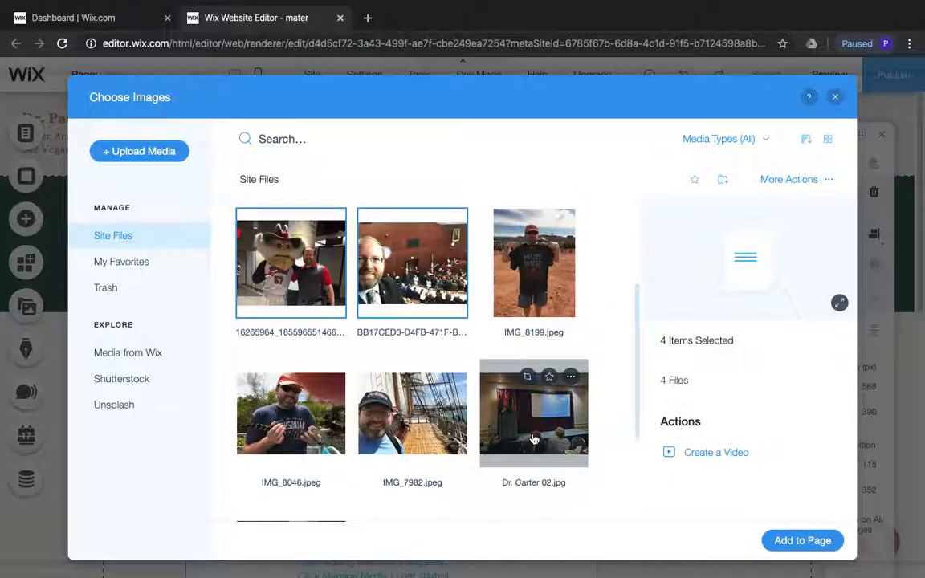
pyautogui.keyDown('shift'); pyautogui.click(534, 440); pyautogui.keyUp('shift')
pyautogui.scroll(-3, 533, 437)
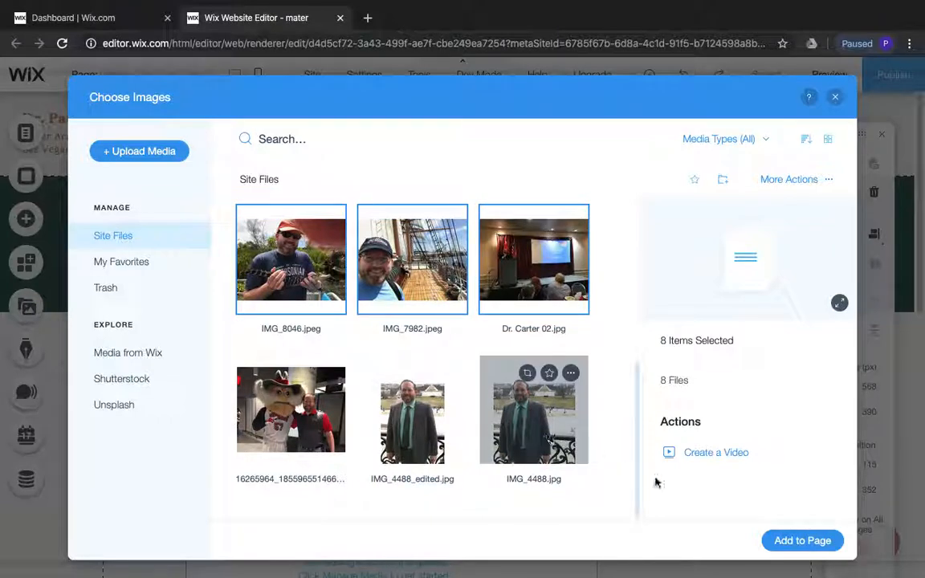
pyautogui.click(793, 545)
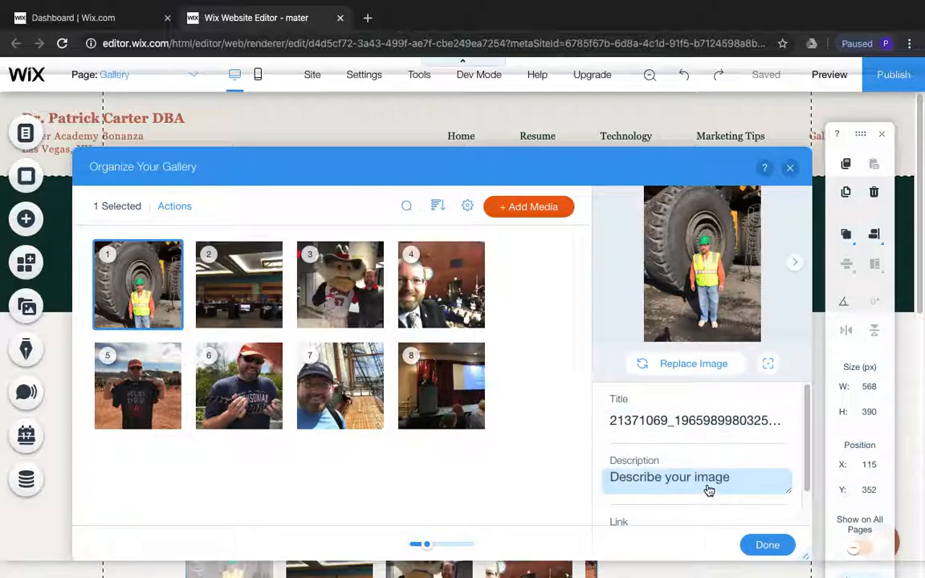
pyautogui.scroll(-1, 709, 490)
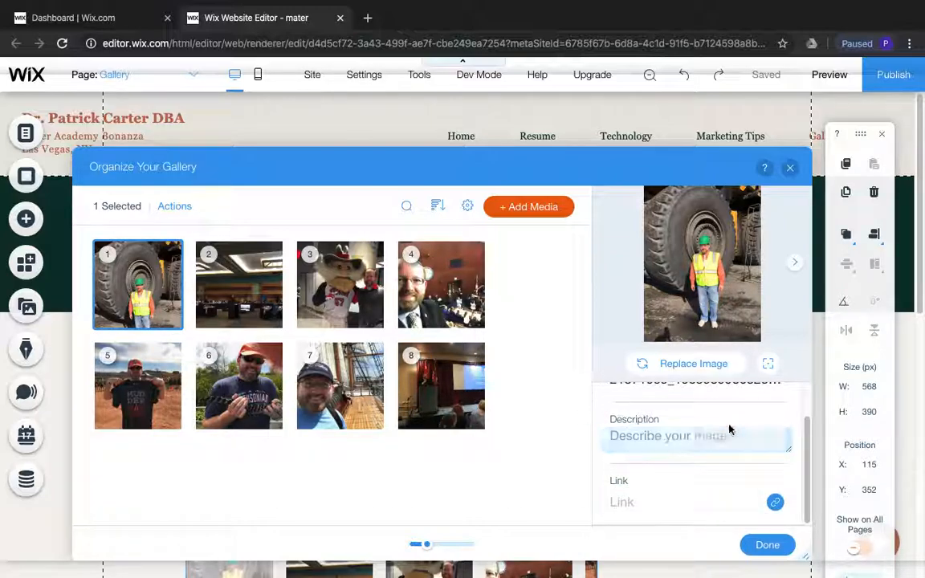
pyautogui.click(767, 546)
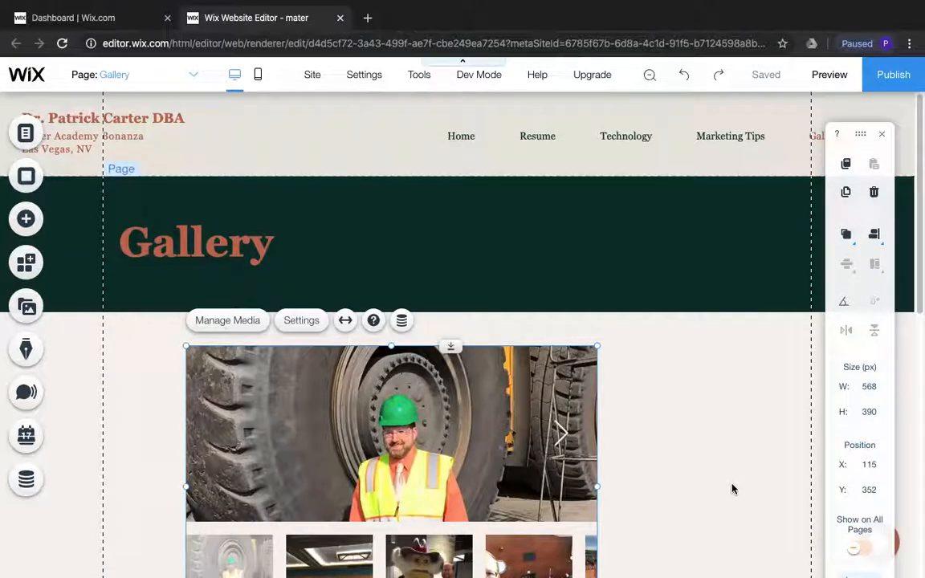
# Enlarge the photo gallery to about 675 px wide and 653 px high, extending it to the right and downward
pyautogui.scroll(-3, 731, 488)
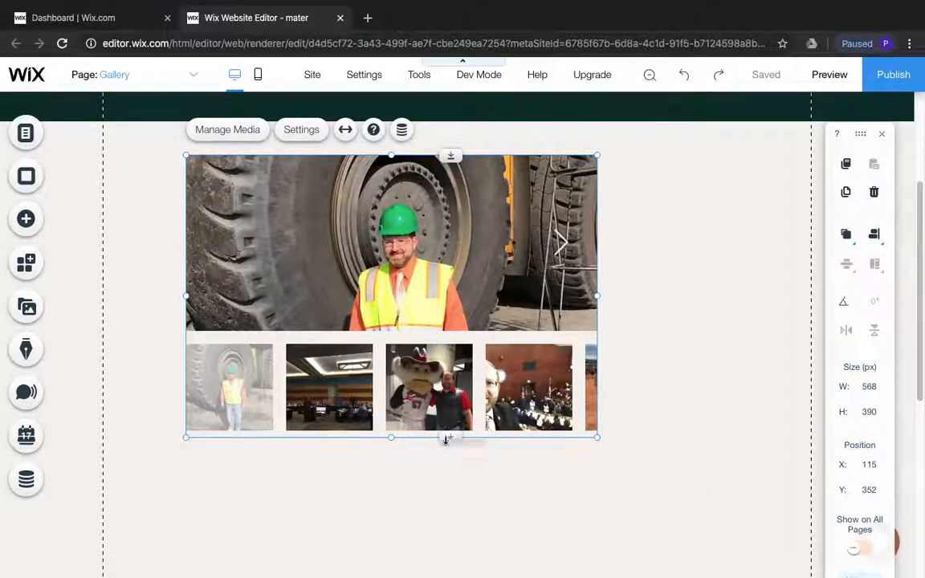
pyautogui.moveTo(391, 439); pyautogui.dragTo(405, 512)
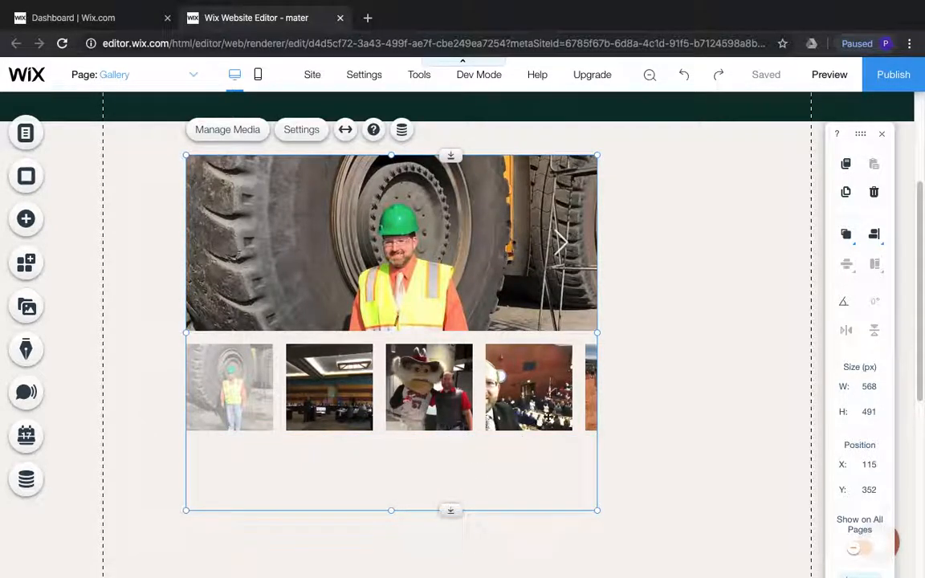
pyautogui.moveTo(599, 332); pyautogui.dragTo(674, 330)
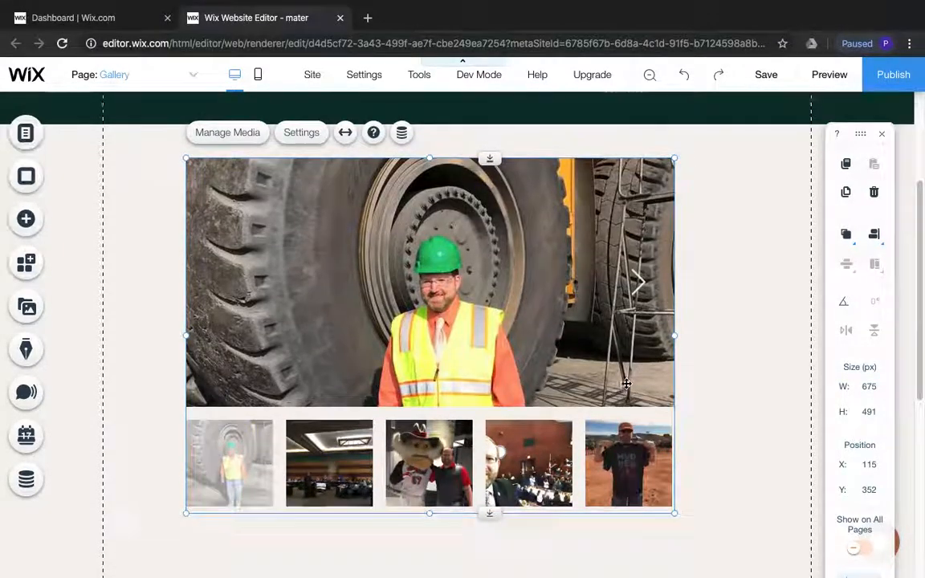
pyautogui.scroll(2, 626, 384)
pyautogui.scroll(-4, 627, 384)
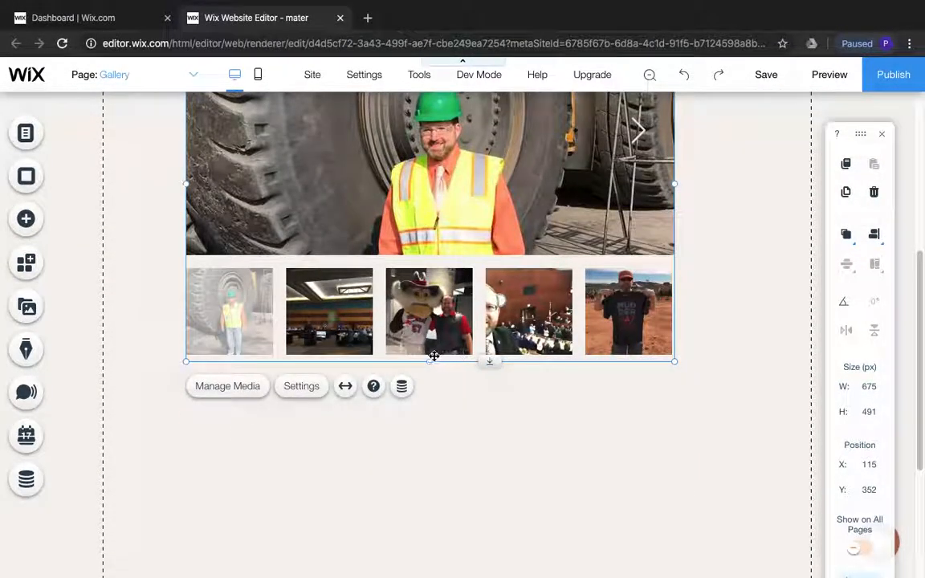
pyautogui.moveTo(428, 361); pyautogui.dragTo(444, 478)
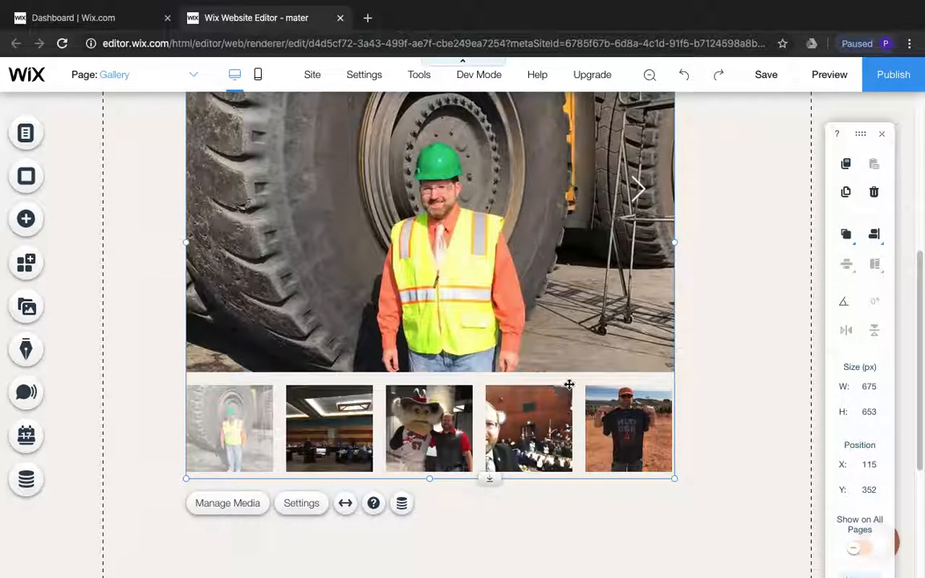
pyautogui.scroll(-1, 667, 369)
pyautogui.scroll(6, 667, 368)
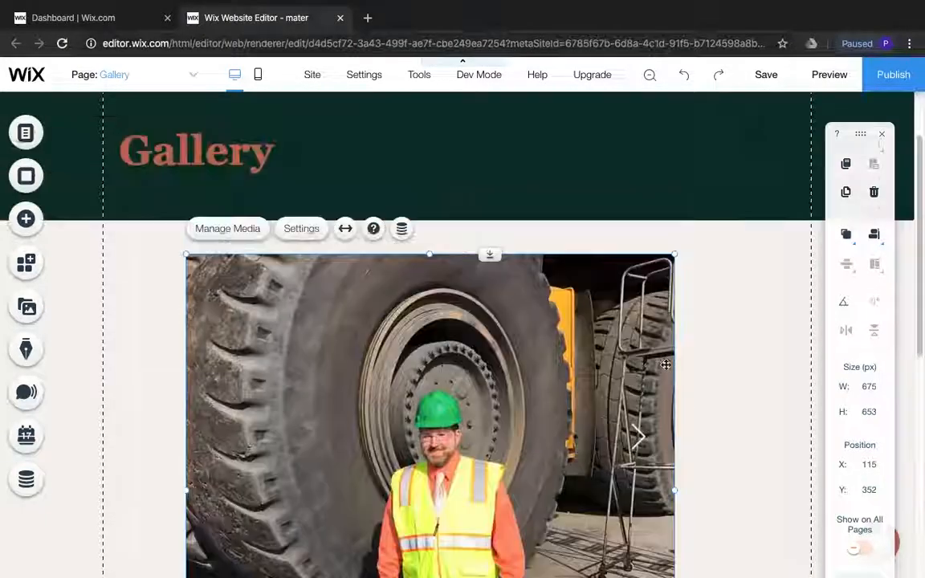
pyautogui.scroll(-5, 665, 365)
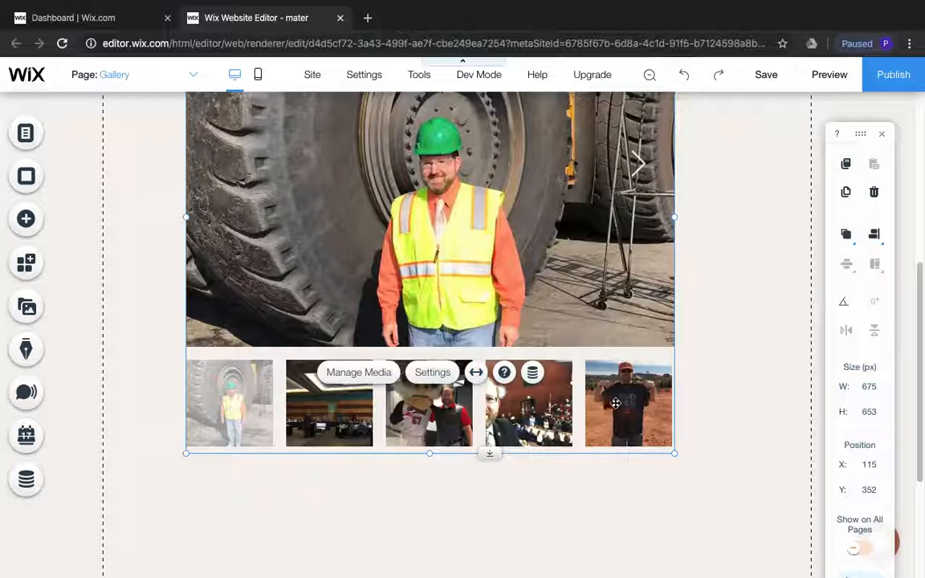
pyautogui.click(689, 405)
# Delete the Shipping & Returns, FAQ and Store Policy texts from the footer strip
pyautogui.scroll(-3, 689, 418)
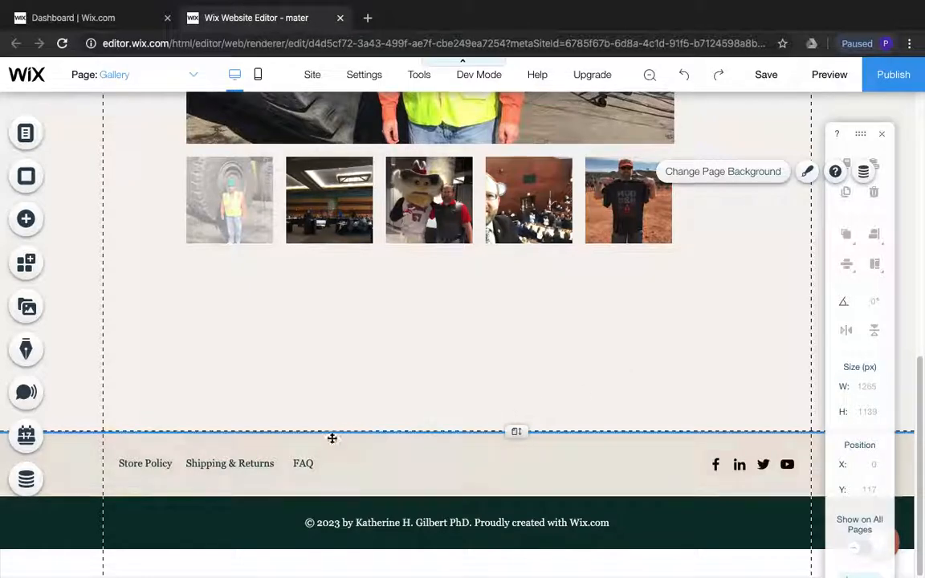
pyautogui.click(257, 465)
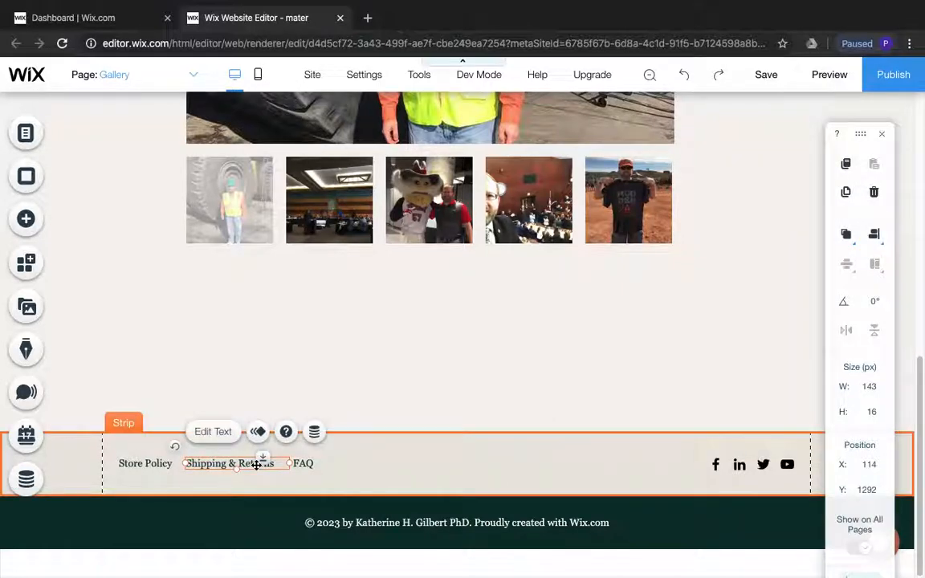
pyautogui.press('Delete')
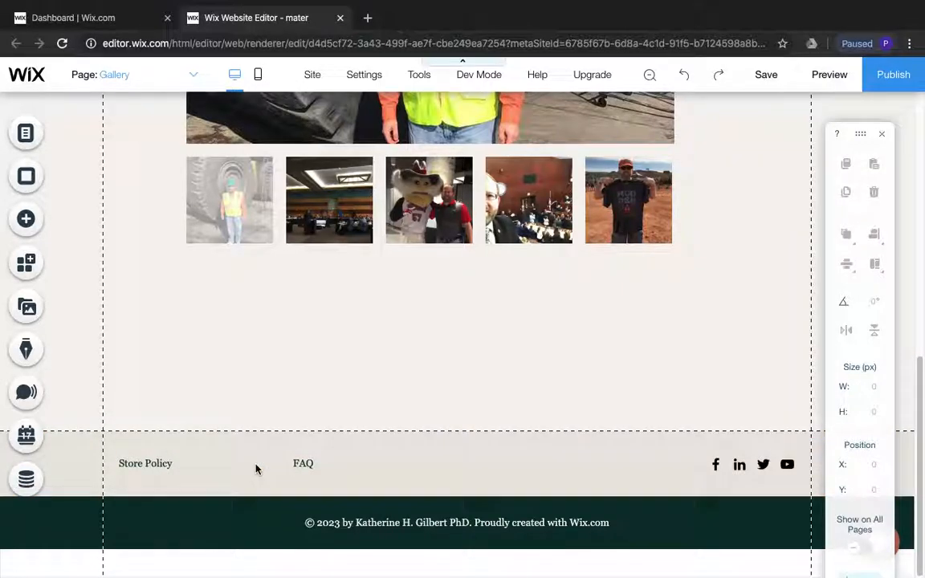
pyautogui.click(300, 463)
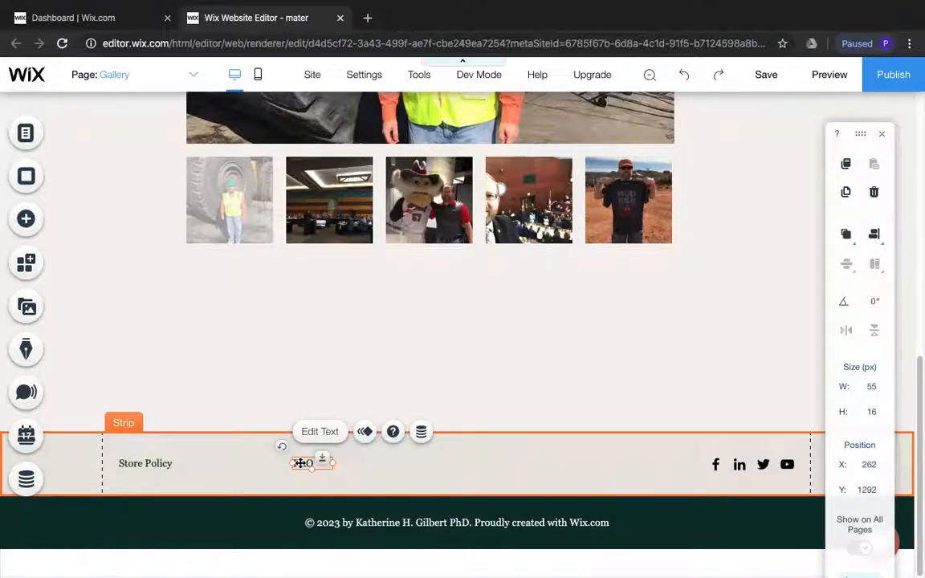
pyautogui.press('Delete')
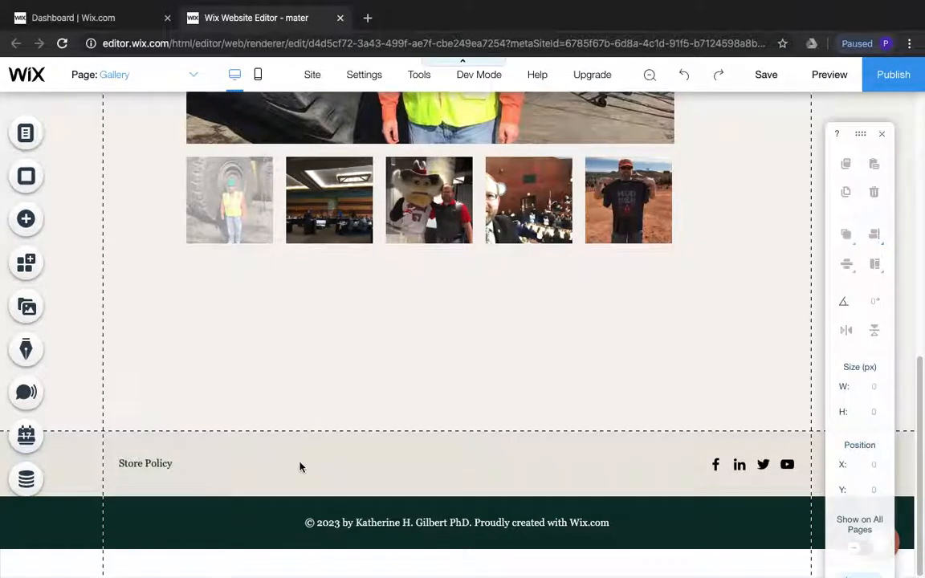
pyautogui.click(151, 464)
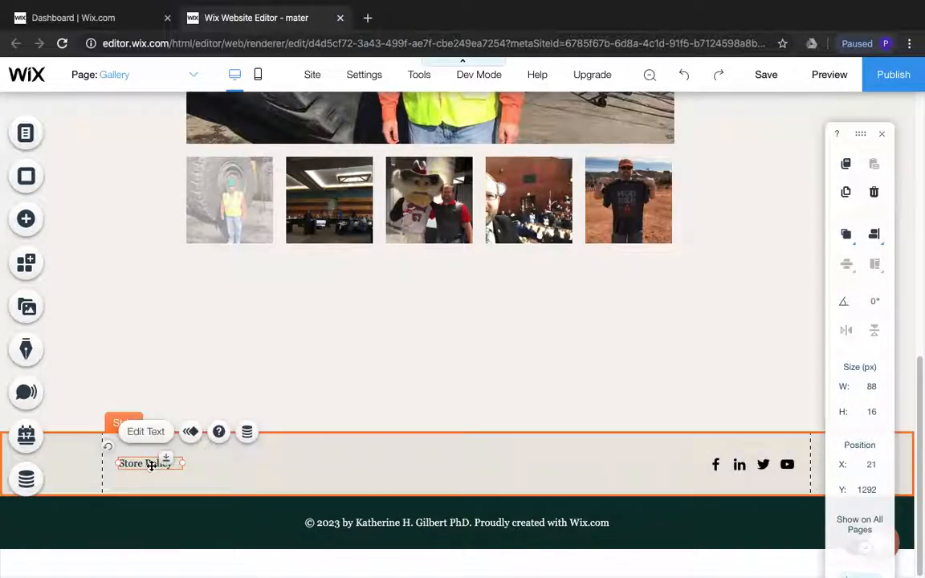
pyautogui.press('Delete')
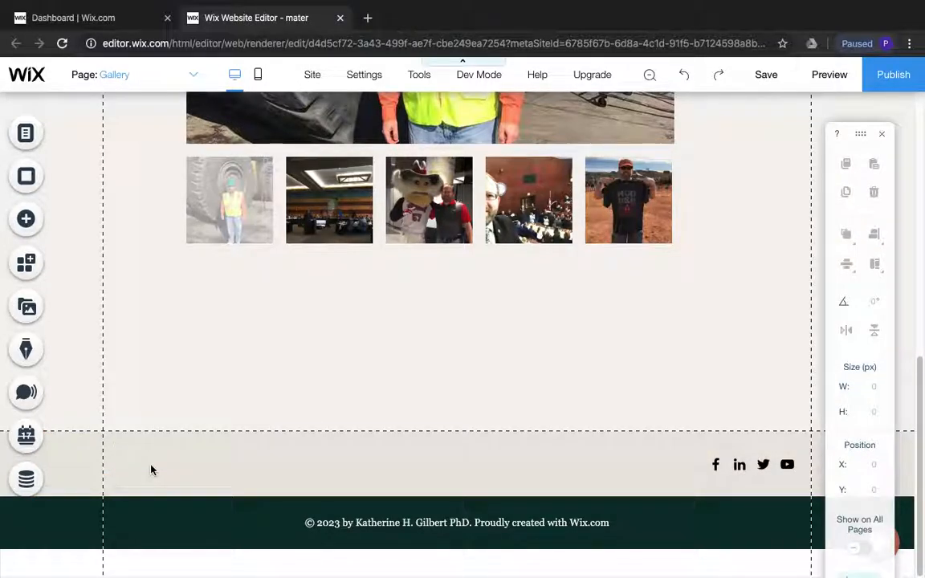
# Change the footer copyright line to the year 2019 followed by the site owner's title and full name, keeping the Wix.com credit
pyautogui.click(342, 523)
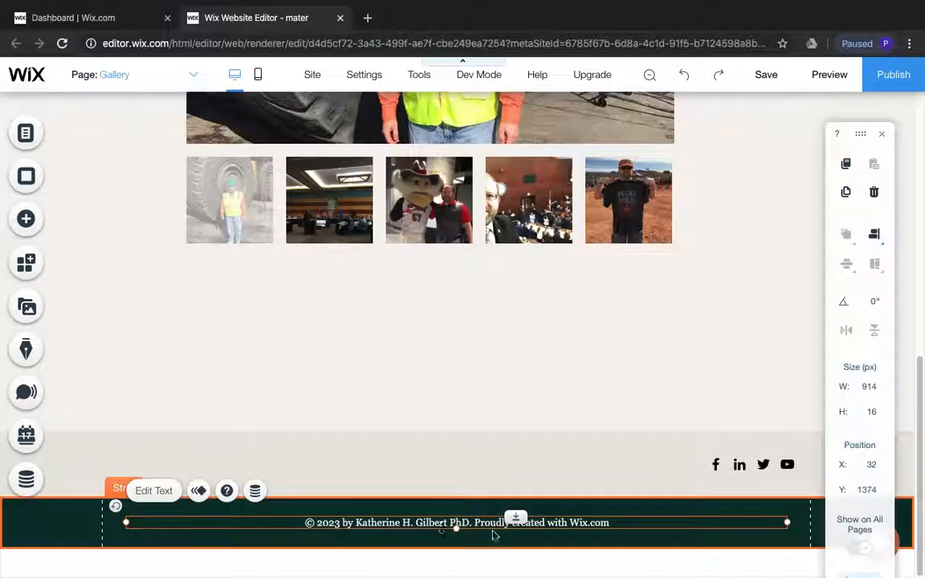
pyautogui.doubleClick(566, 522)
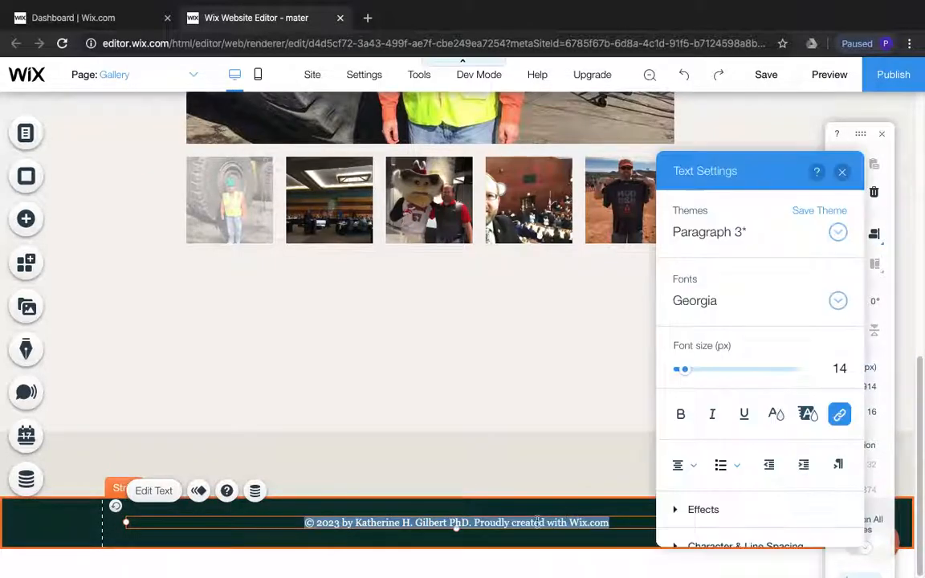
pyautogui.click(454, 523)
pyautogui.moveTo(473, 523); pyautogui.dragTo(340, 525)
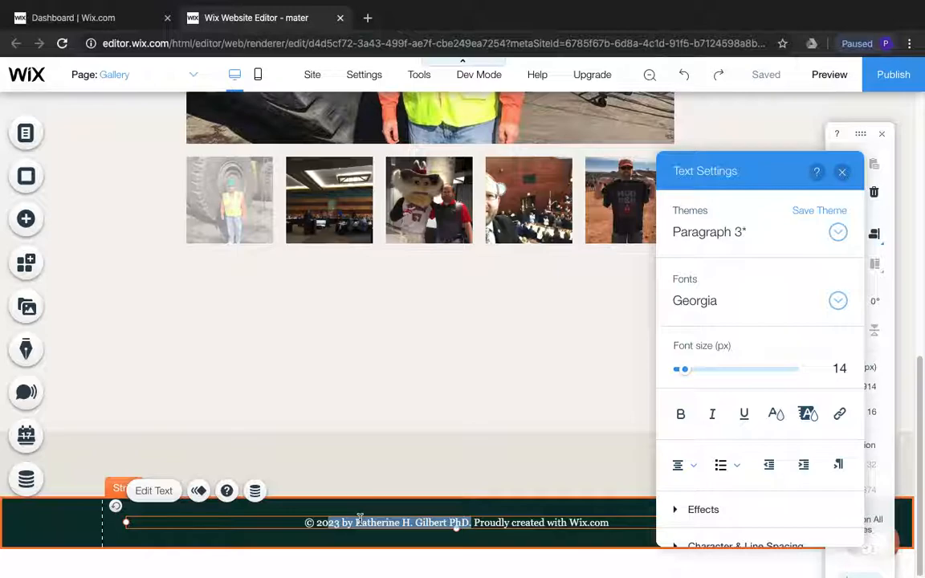
pyautogui.write('19')
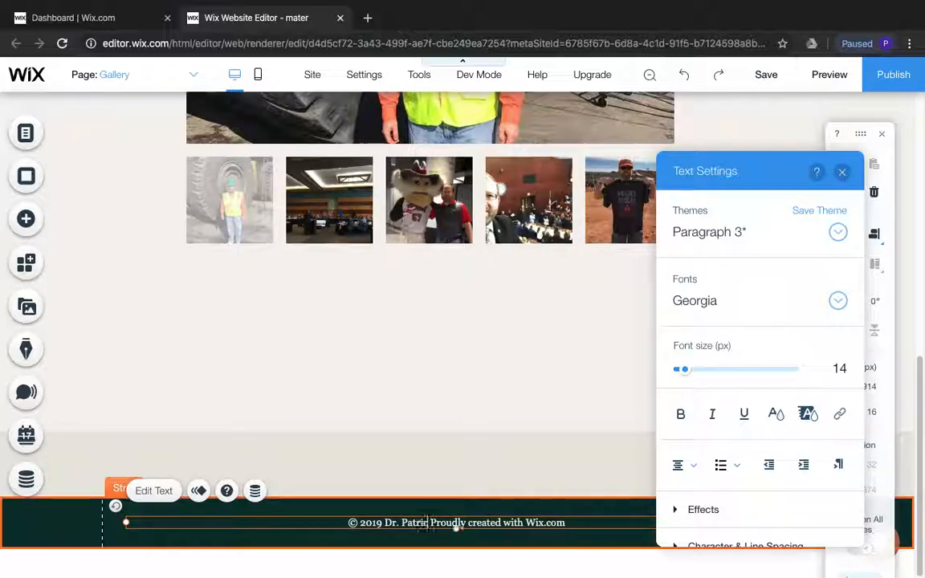
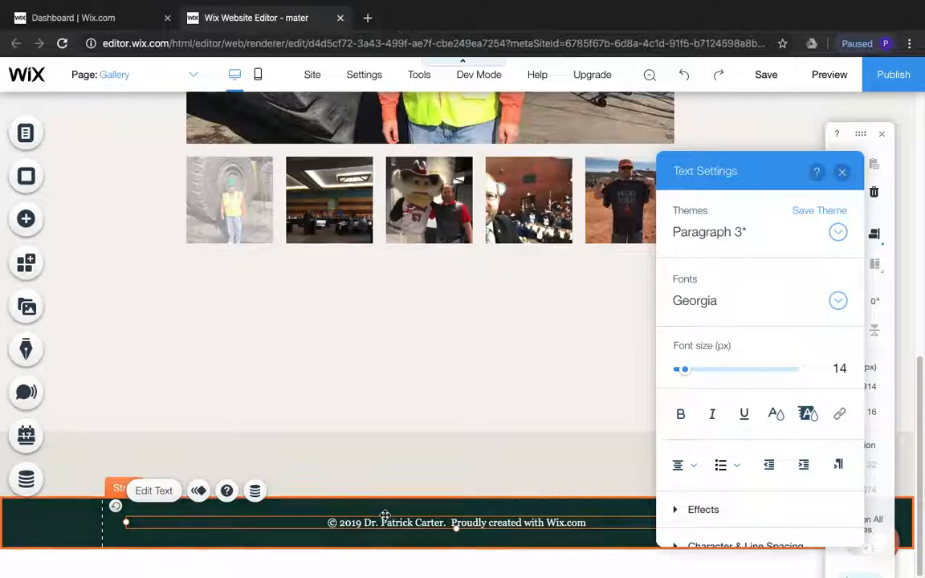
pyautogui.click(480, 466)
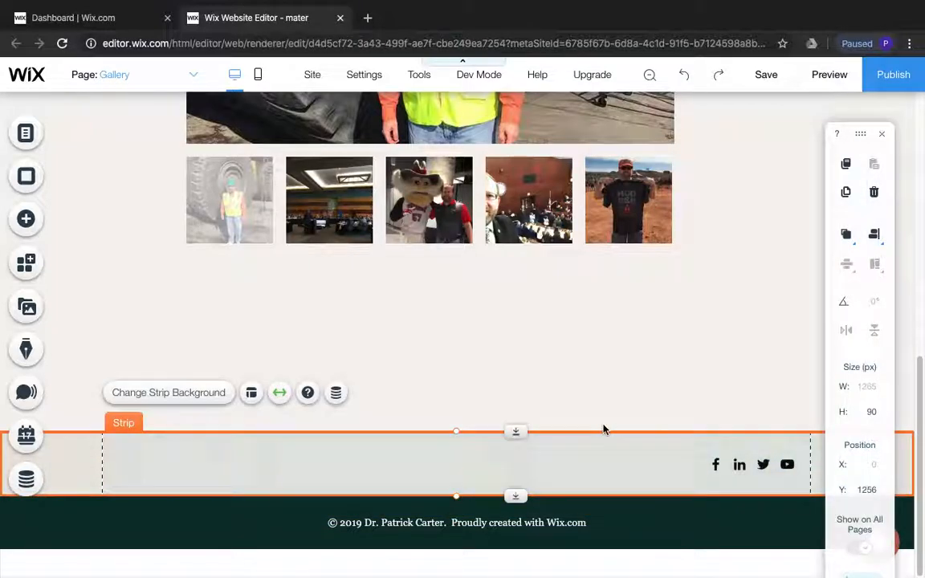
# Delete the social bar from the footer strip
pyautogui.click(717, 465)
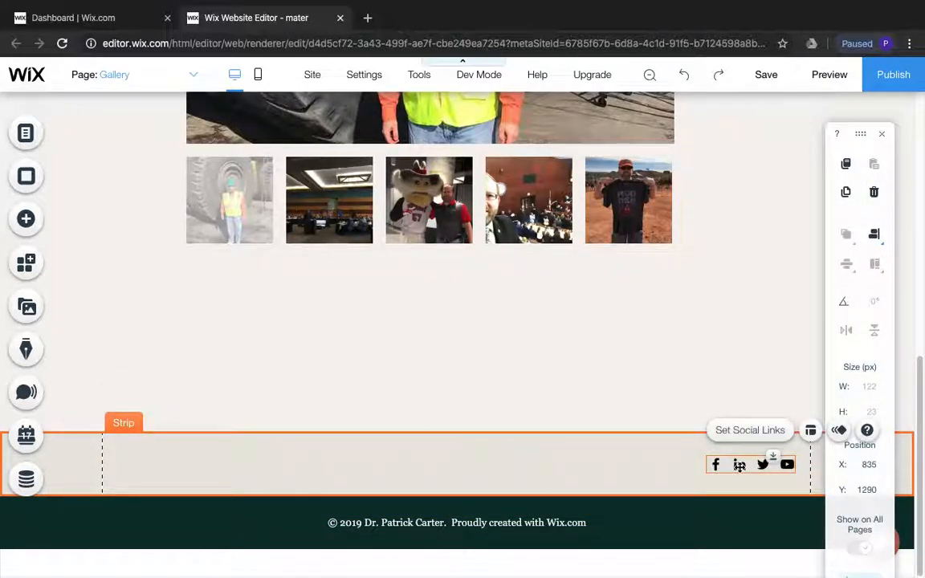
pyautogui.press('Delete')
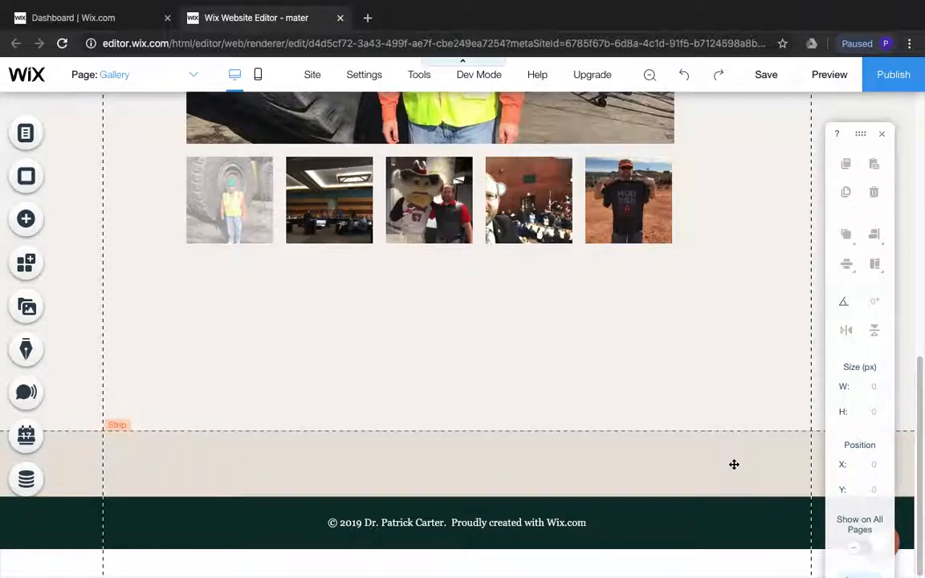
# Preview the site and check the Gallery page by viewing several photos through the gallery's thumbnails
pyautogui.scroll(2, 745, 476)
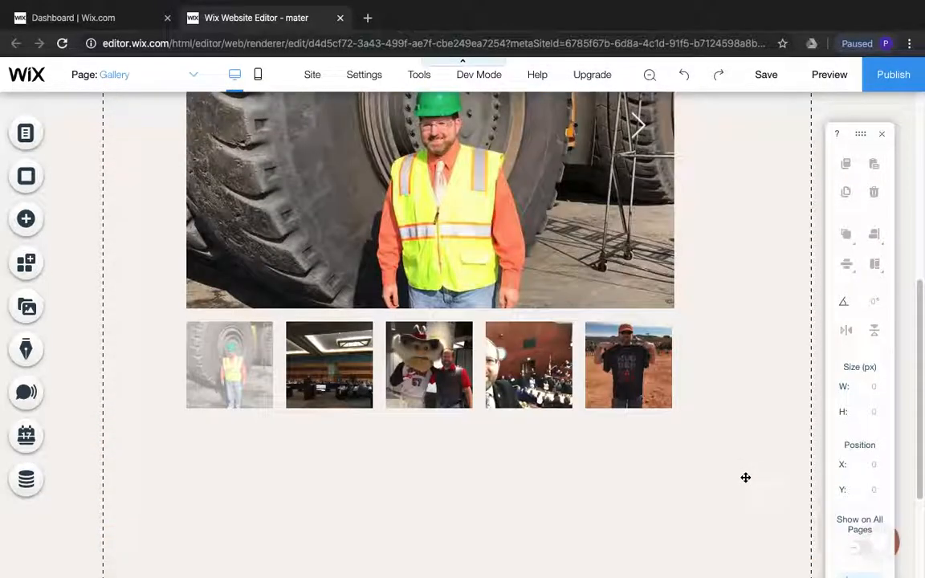
pyautogui.scroll(3, 745, 477)
pyautogui.scroll(2, 745, 480)
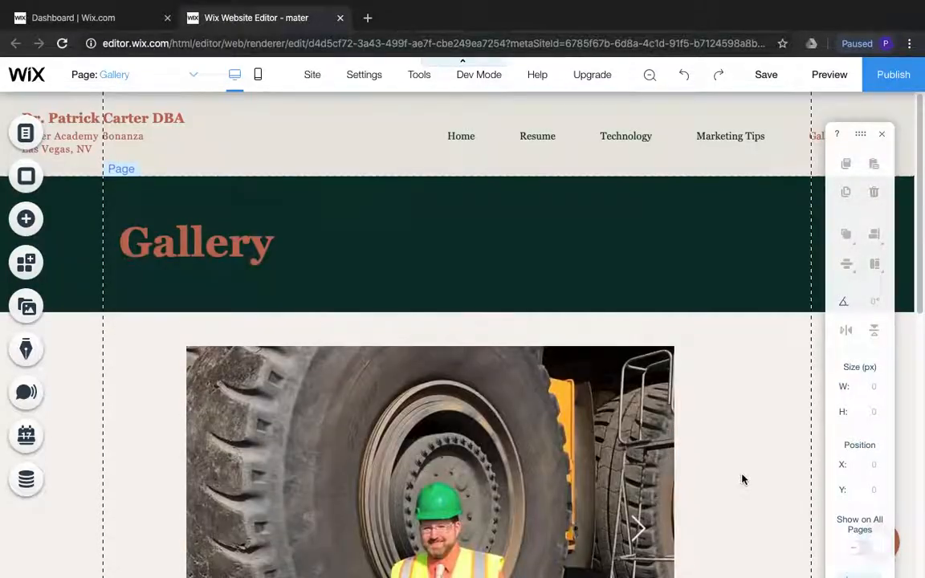
pyautogui.scroll(-6, 565, 308)
pyautogui.scroll(6, 567, 307)
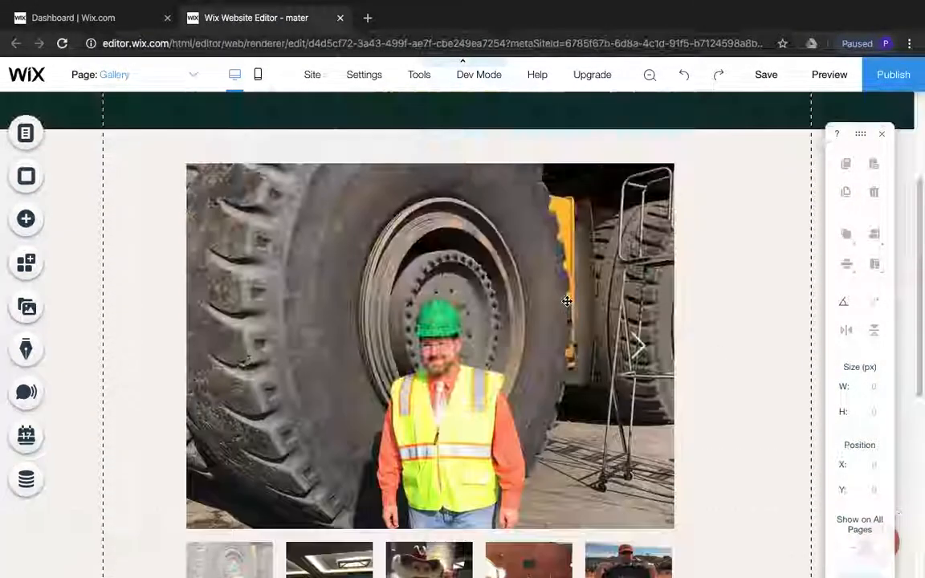
pyautogui.click(828, 75)
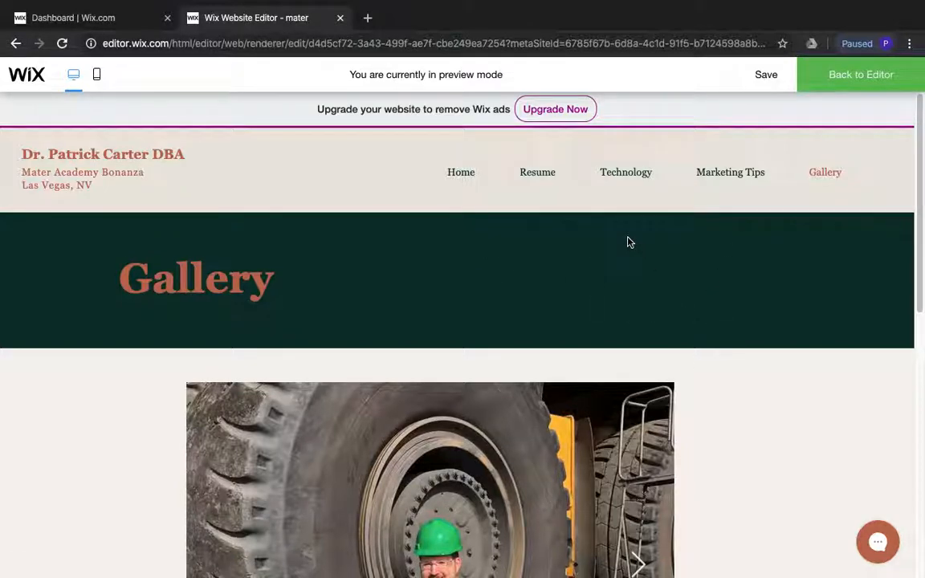
pyautogui.scroll(-5, 628, 242)
pyautogui.scroll(-3, 633, 252)
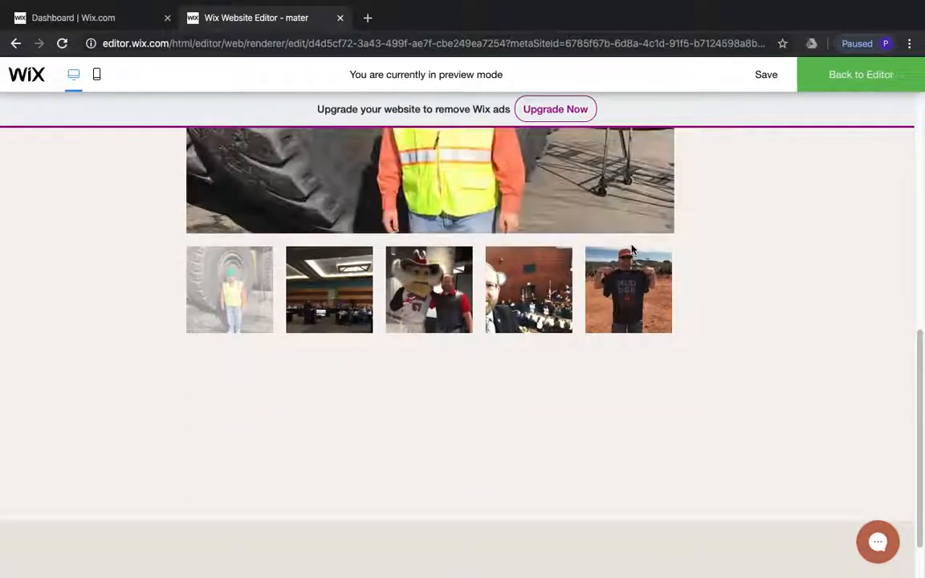
pyautogui.scroll(4, 588, 261)
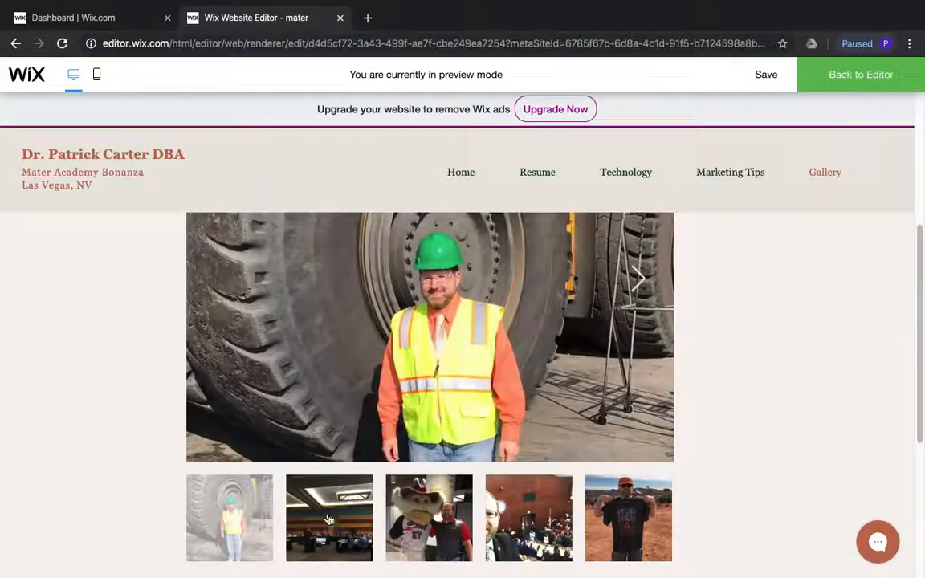
pyautogui.click(289, 478)
pyautogui.click(454, 522)
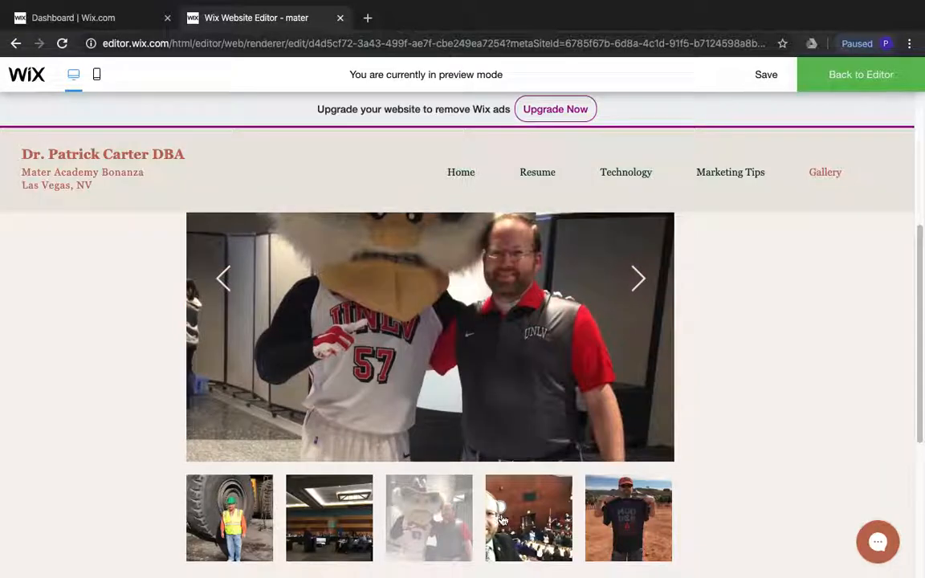
pyautogui.click(536, 519)
pyautogui.click(635, 510)
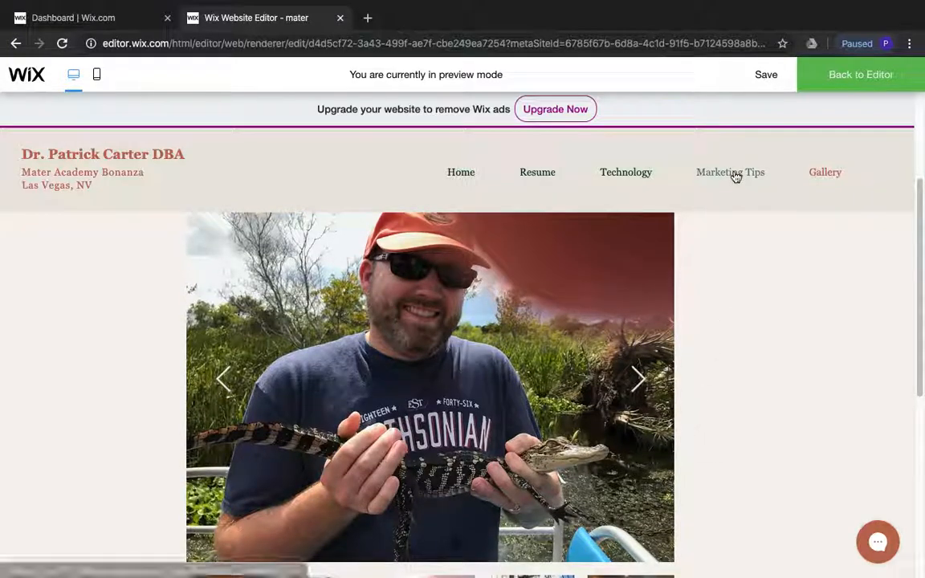
# Check the Marketing Tips page in the preview, looking through the embedded Canva logo color graphic
pyautogui.click(734, 174)
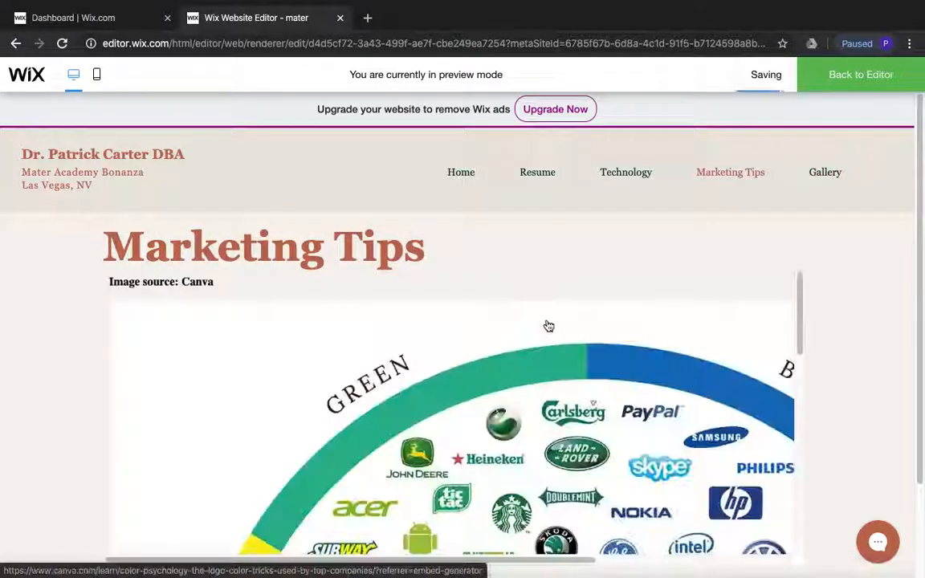
pyautogui.scroll(-5, 549, 325)
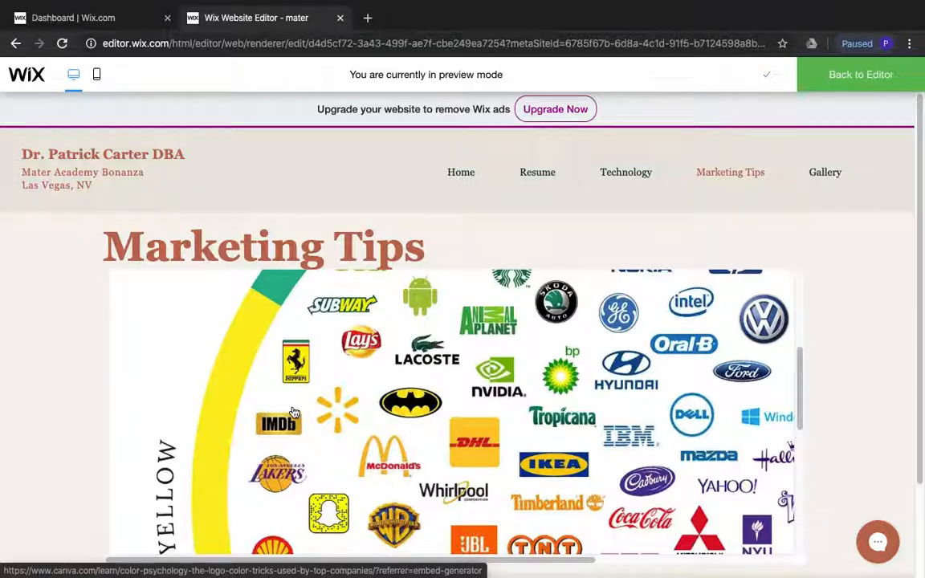
pyautogui.scroll(-6, 297, 410)
pyautogui.scroll(3, 300, 409)
pyautogui.scroll(6, 301, 406)
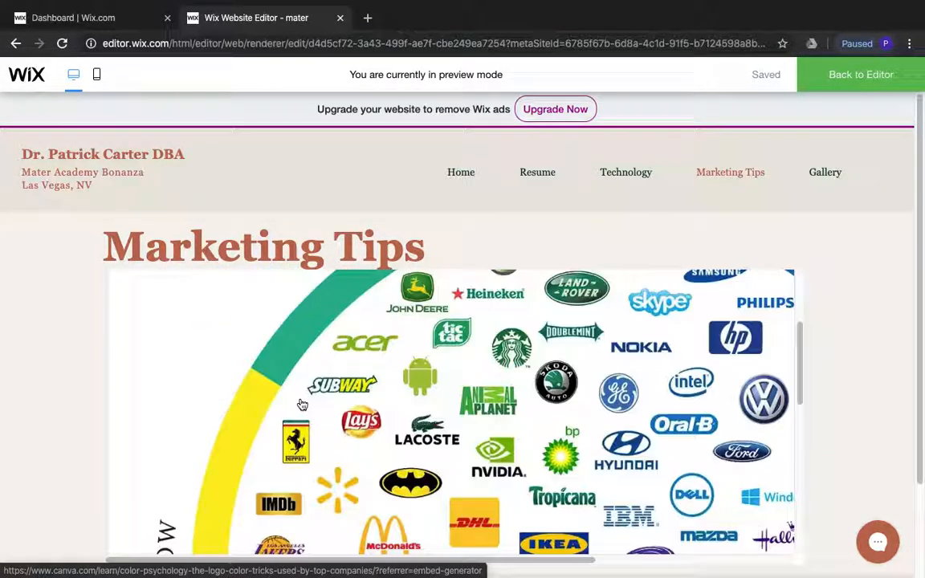
pyautogui.scroll(3, 302, 404)
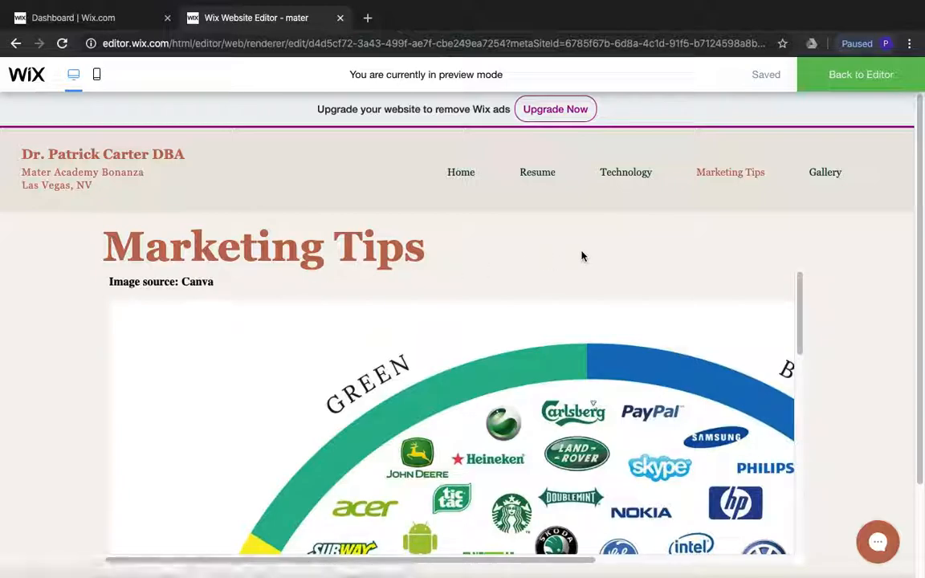
# Check the Technology page and then the Resume page in the preview, from its heading down to the footer
pyautogui.click(627, 175)
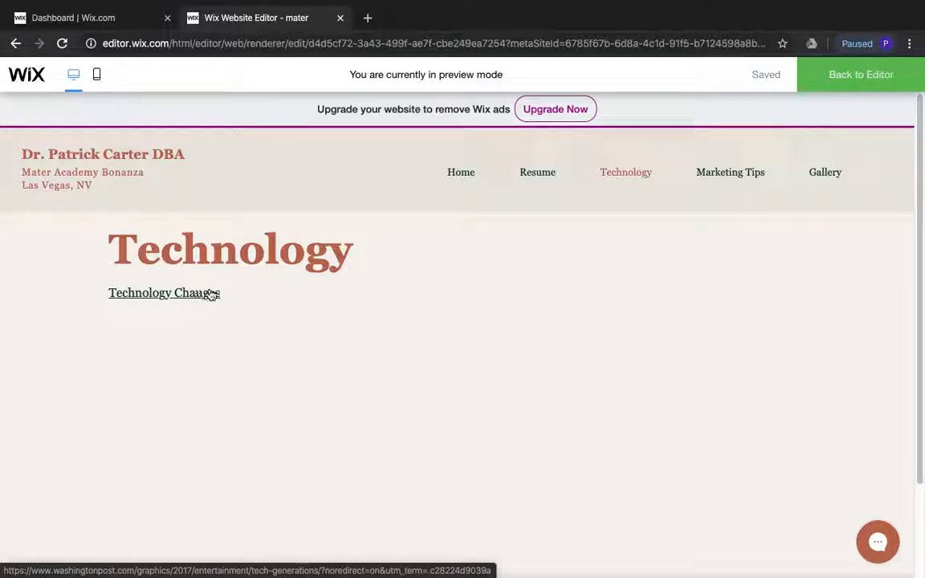
pyautogui.click(534, 171)
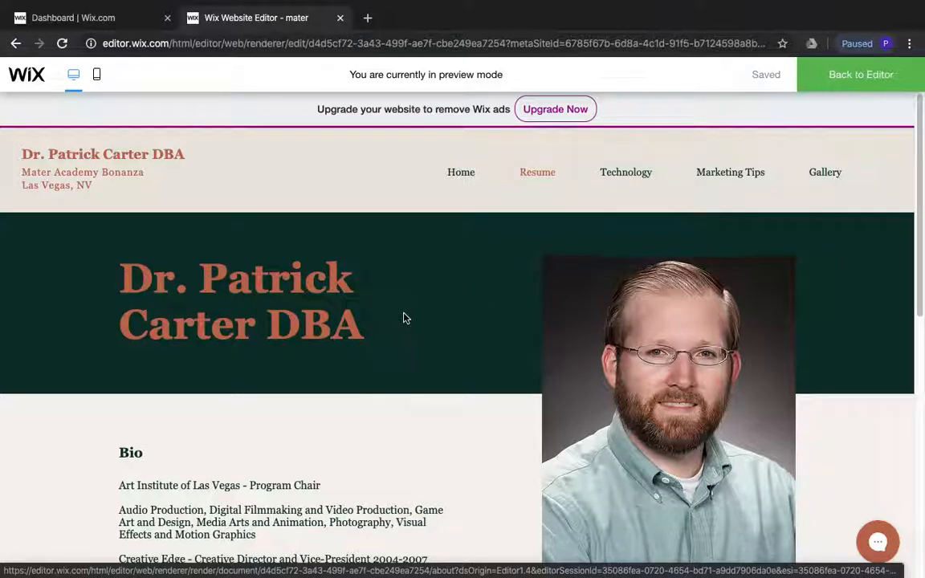
pyautogui.scroll(-3, 405, 319)
pyautogui.scroll(-2, 152, 401)
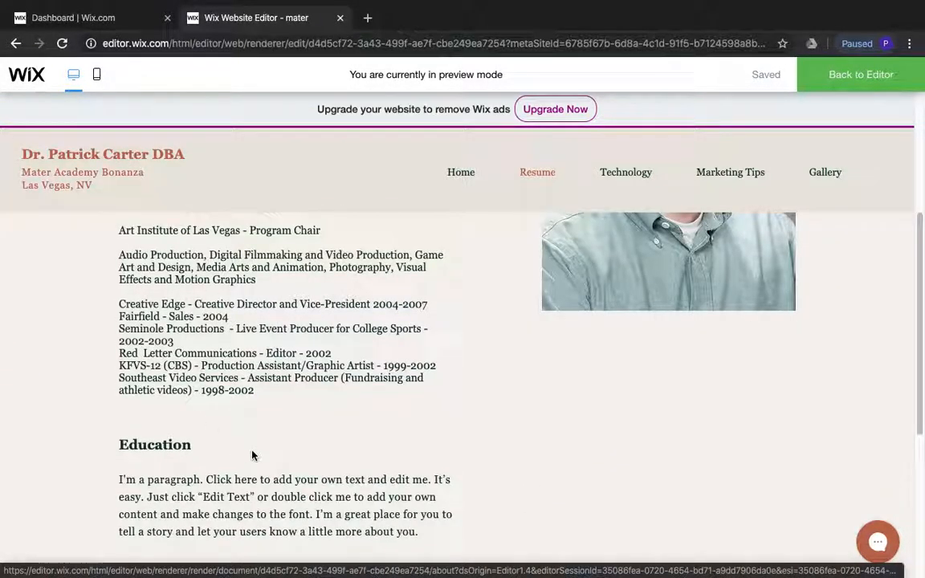
pyautogui.scroll(-3, 246, 453)
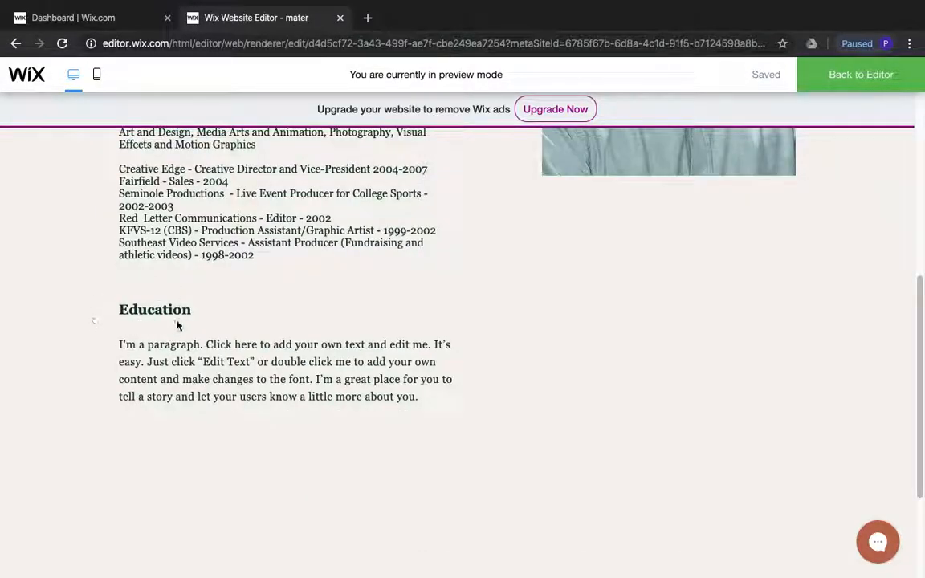
pyautogui.scroll(-3, 333, 437)
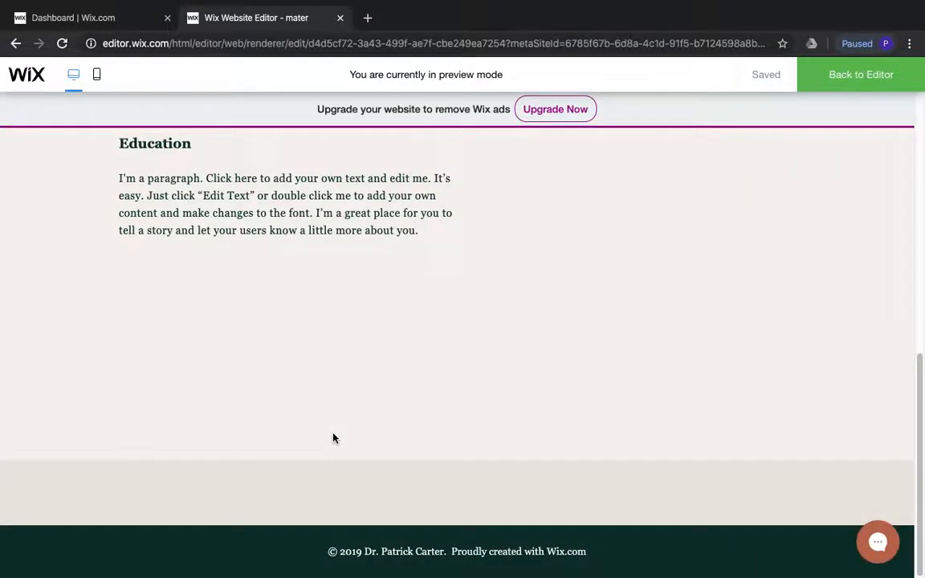
pyautogui.scroll(10, 333, 436)
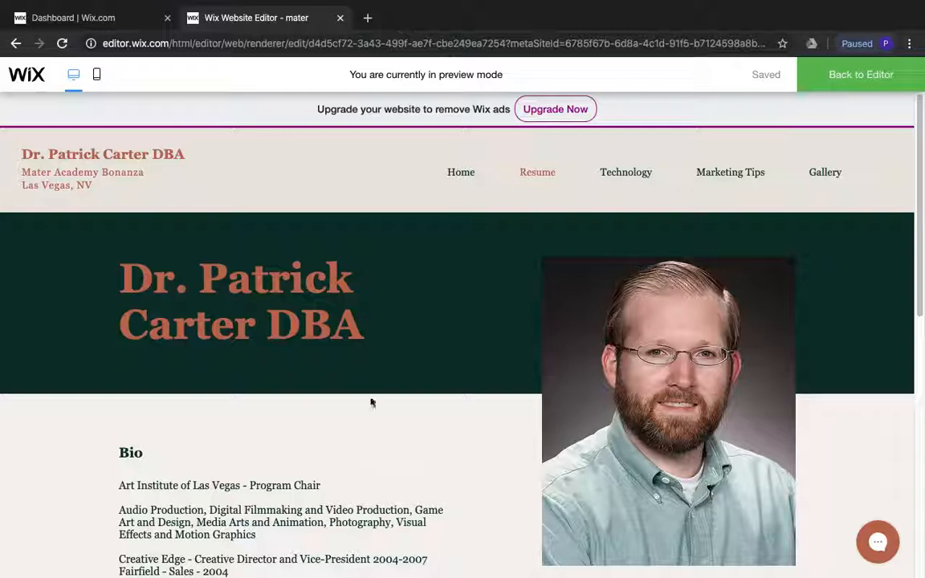
# Check the Home page in the preview, examining its Publications, Media Appearances and blog sections down to the footer
pyautogui.click(463, 176)
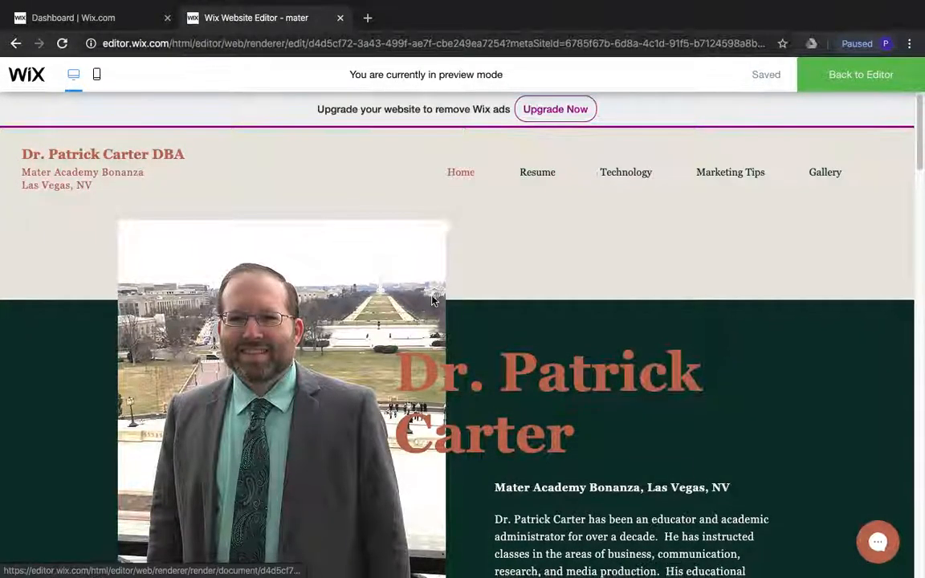
pyautogui.scroll(-10, 433, 298)
pyautogui.scroll(-5, 439, 298)
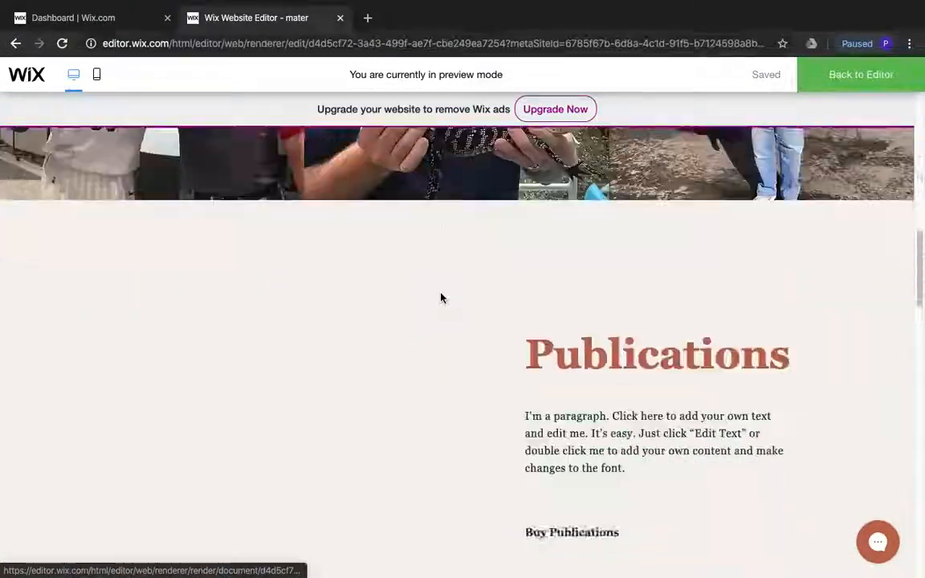
pyautogui.scroll(1, 441, 298)
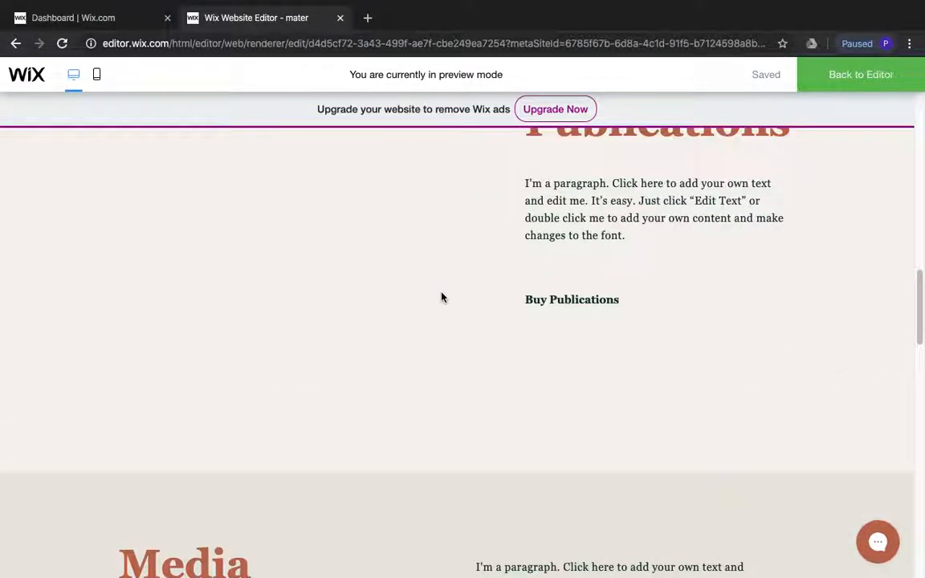
pyautogui.scroll(-3, 441, 297)
pyautogui.scroll(-1, 441, 296)
pyautogui.scroll(-2, 440, 298)
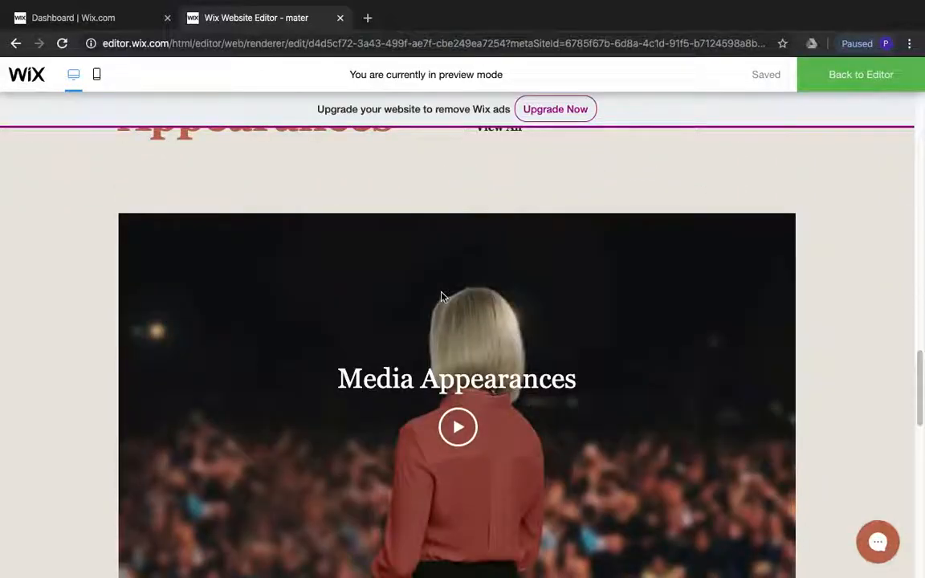
pyautogui.scroll(8, 440, 295)
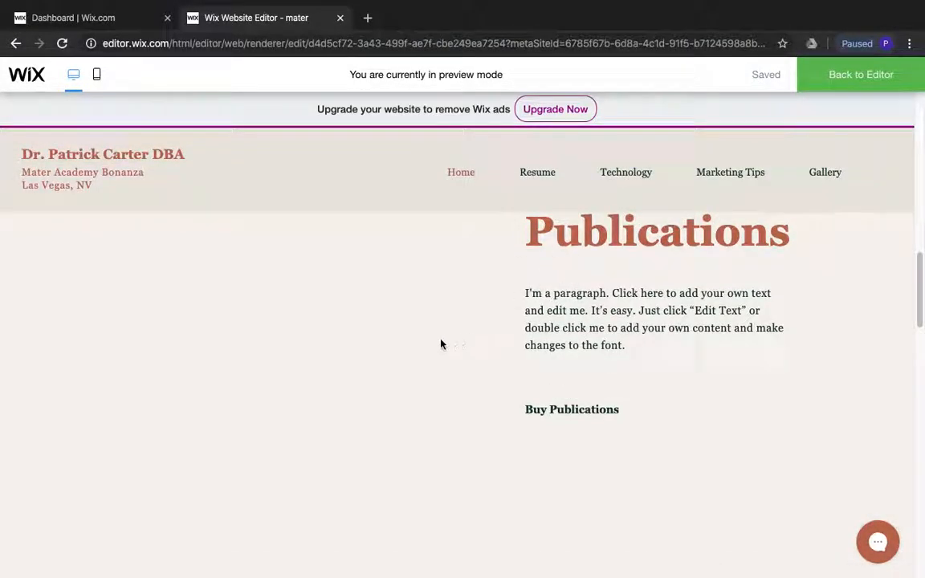
pyautogui.scroll(-3, 386, 350)
pyautogui.scroll(-12, 390, 350)
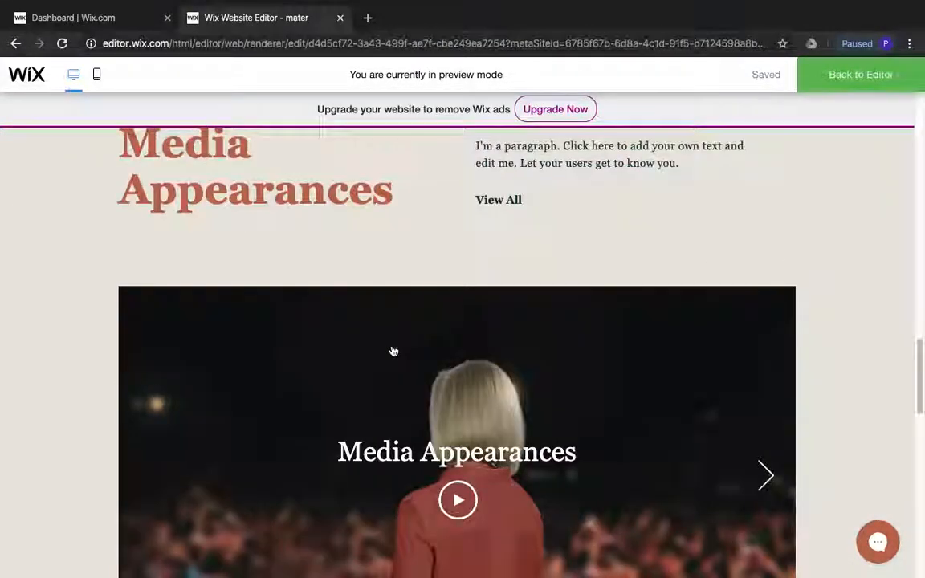
pyautogui.scroll(-4, 393, 350)
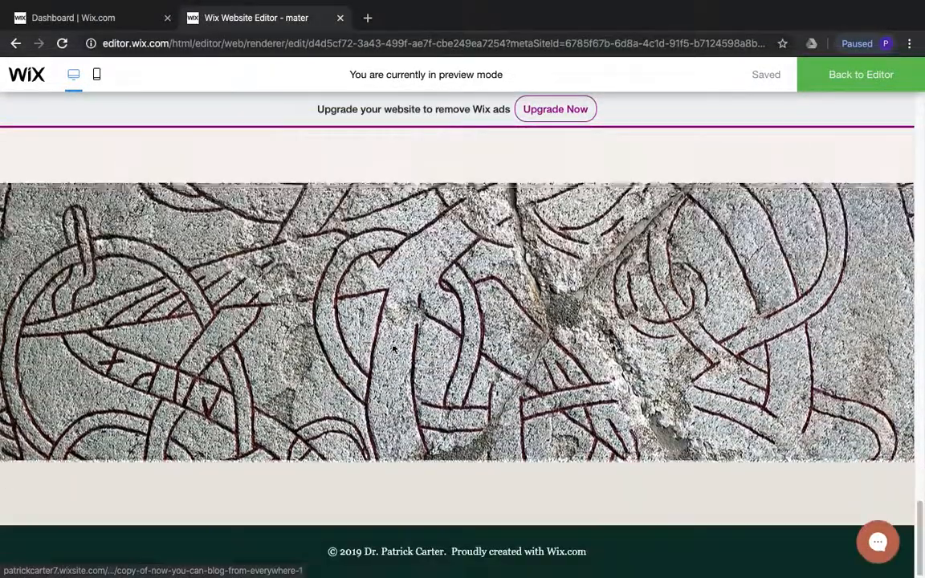
pyautogui.scroll(8, 395, 331)
pyautogui.scroll(7, 397, 331)
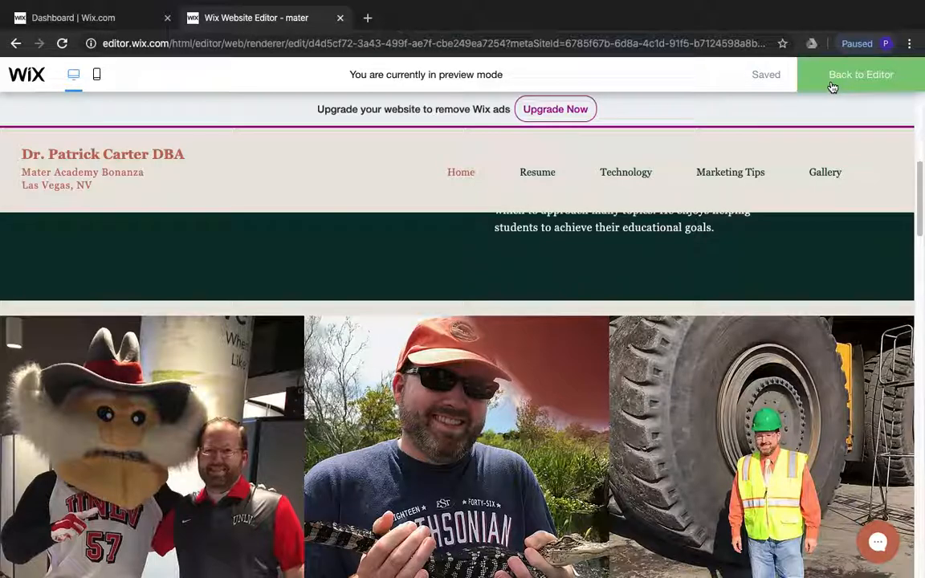
# Return to the editor and delete the Publications heading, its placeholder paragraph and the Buy Publications button from the Home page
pyautogui.click(832, 84)
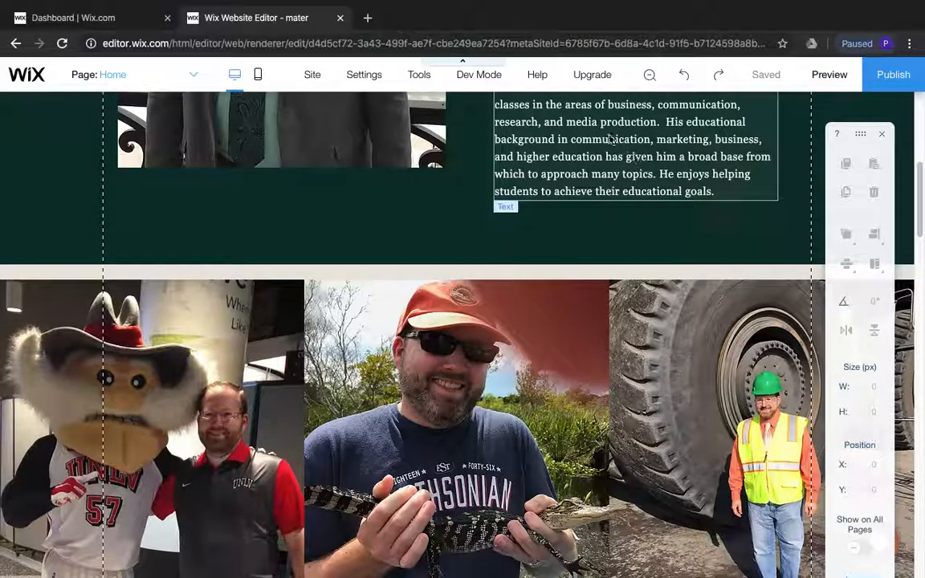
pyautogui.scroll(-5, 543, 287)
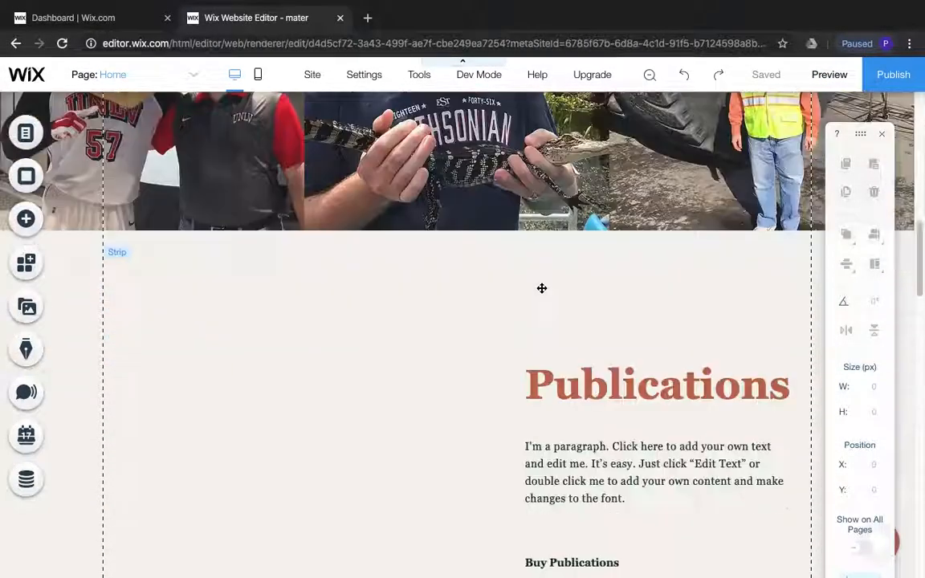
pyautogui.scroll(-1, 542, 289)
pyautogui.click(587, 302)
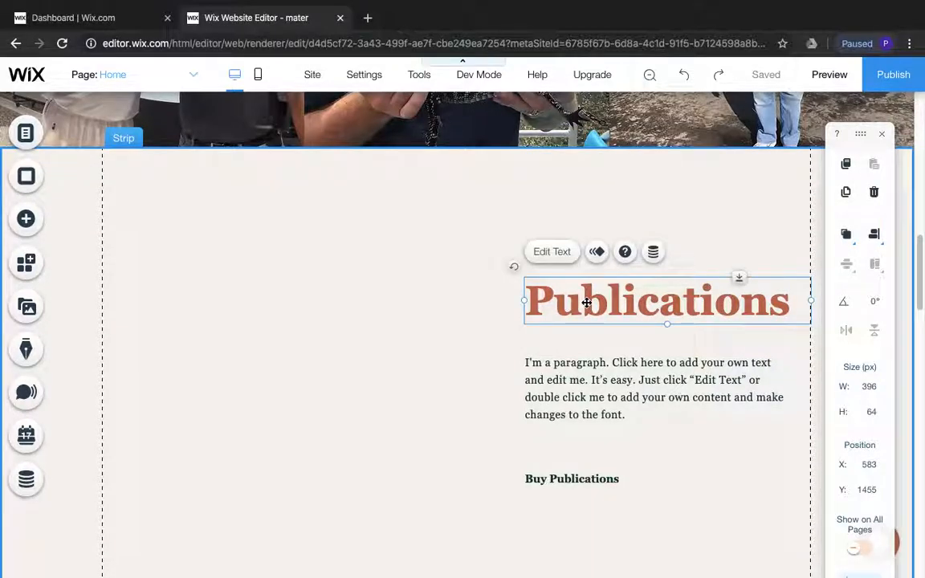
pyautogui.press('Delete')
pyautogui.click(576, 369)
pyautogui.press('Delete')
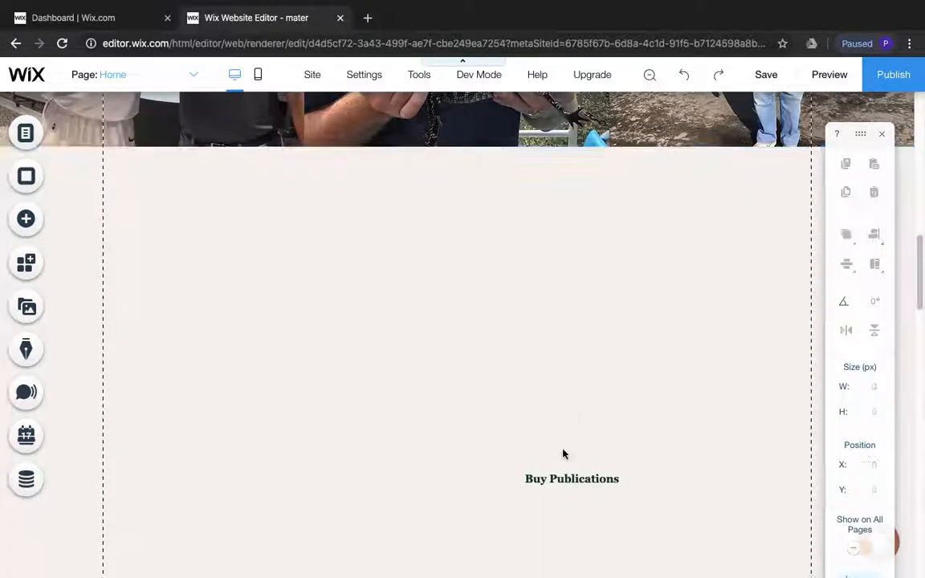
pyautogui.click(572, 474)
pyautogui.press('Delete')
# Delete the Media Appearances heading, its placeholder paragraph, the View All button and the video player from the Home page
pyautogui.scroll(-3, 558, 434)
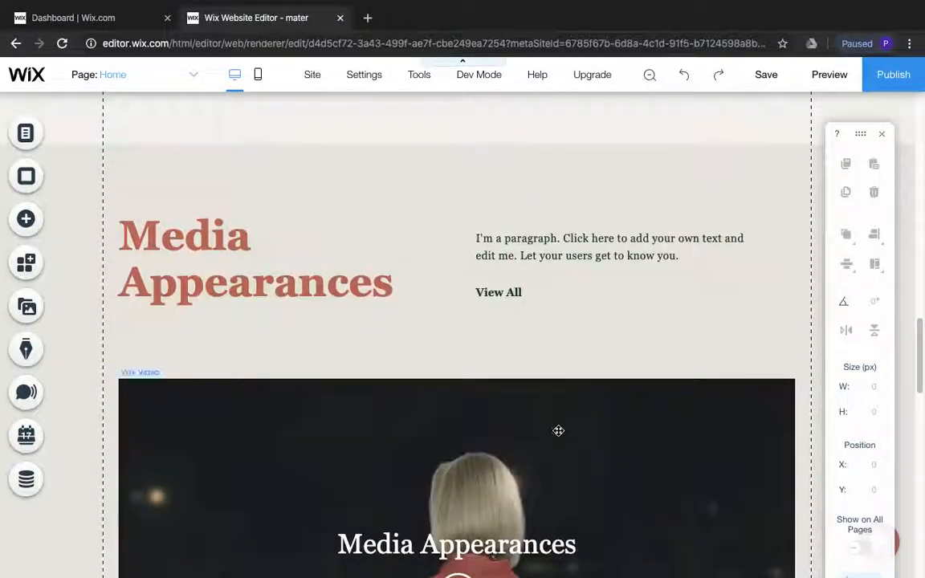
pyautogui.click(539, 264)
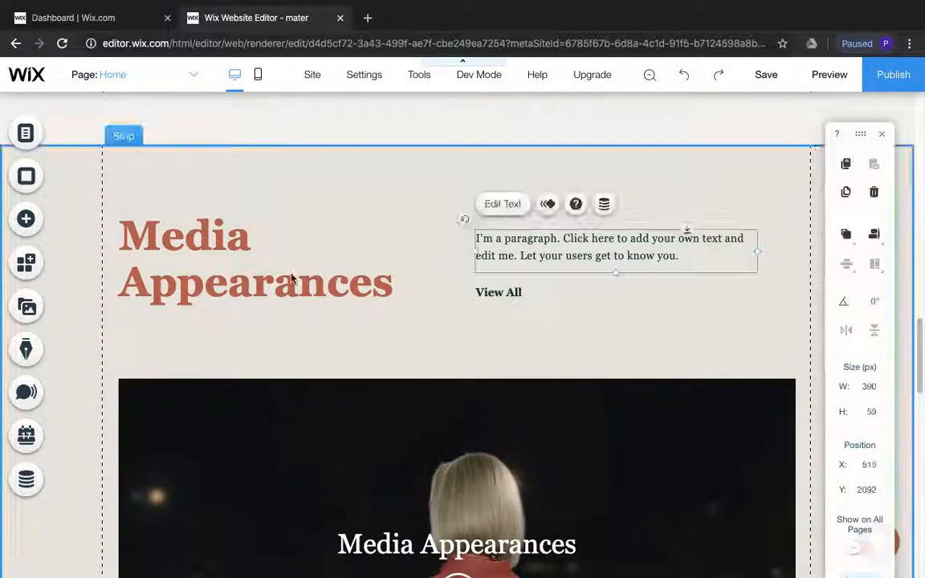
pyautogui.press('Delete')
pyautogui.click(206, 232)
pyautogui.press('Delete')
pyautogui.click(492, 291)
pyautogui.press('Delete')
pyautogui.click(477, 429)
pyautogui.press('Delete')
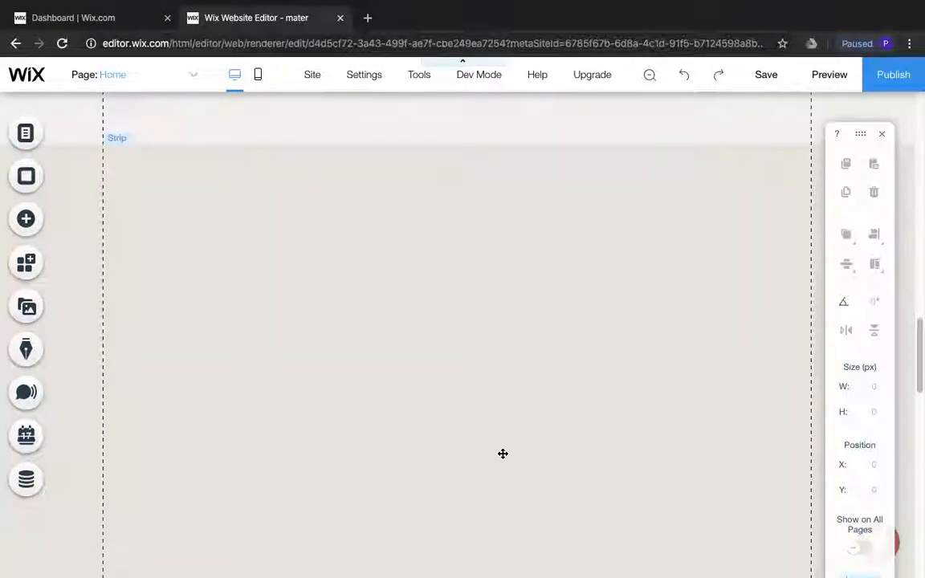
# Delete the heading, the Read All button and the placeholder paragraph from the strip below the emptied Media Appearances section
pyautogui.scroll(-5, 500, 453)
pyautogui.click(258, 291)
pyautogui.press('Delete')
pyautogui.click(514, 281)
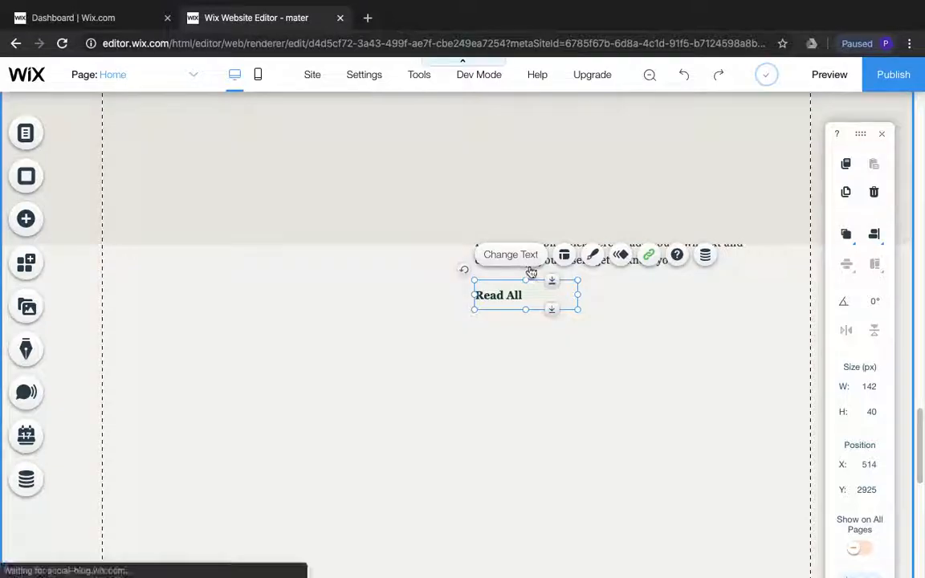
pyautogui.press('Delete')
pyautogui.click(527, 260)
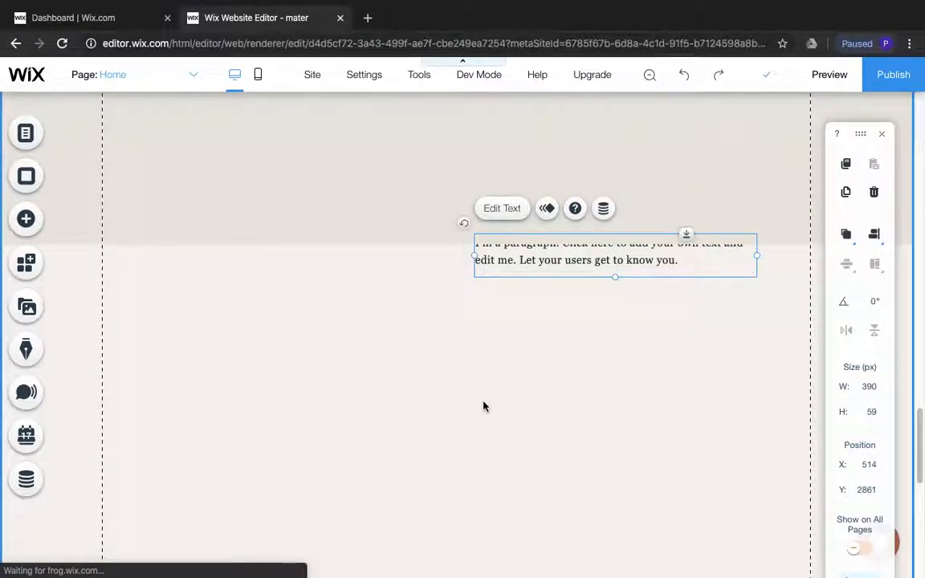
pyautogui.press('Delete')
# Delete the remaining blog content above the footer on the Home page
pyautogui.scroll(-2, 484, 403)
pyautogui.click(476, 392)
pyautogui.press('Delete')
pyautogui.click(432, 214)
pyautogui.press('Delete')
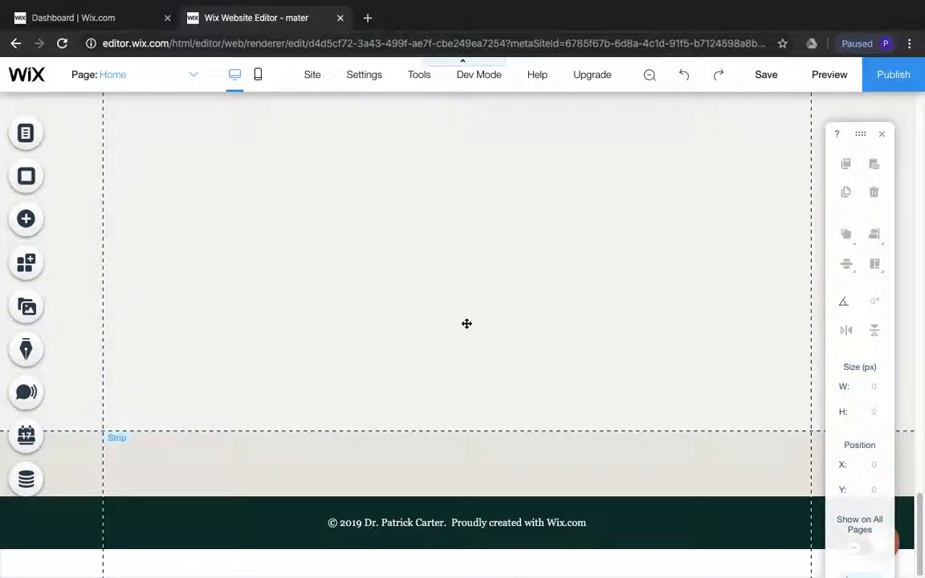
# Switch to the Planning Document in Word and copy the yellow color code d8e329
pyautogui.scroll(14, 465, 322)
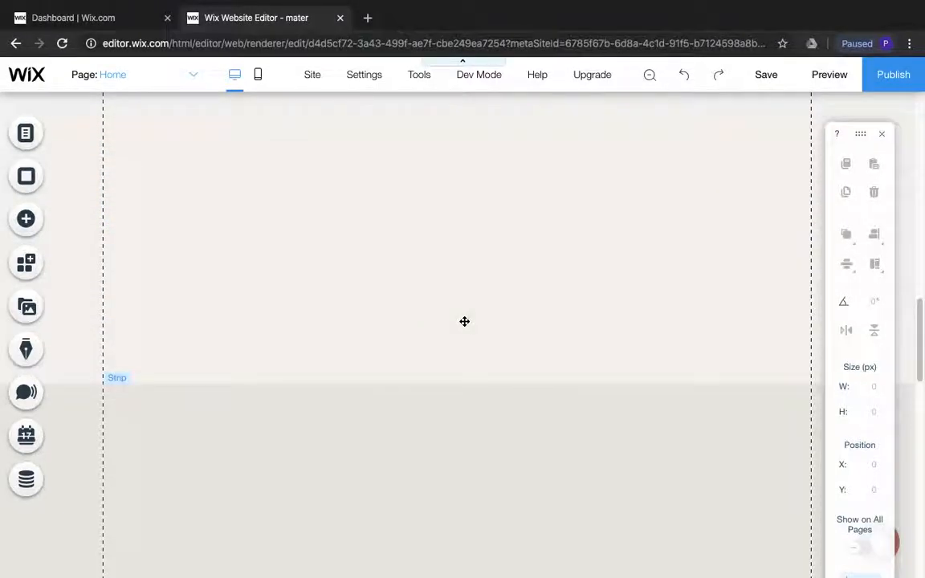
pyautogui.scroll(15, 464, 321)
pyautogui.click(776, 223)
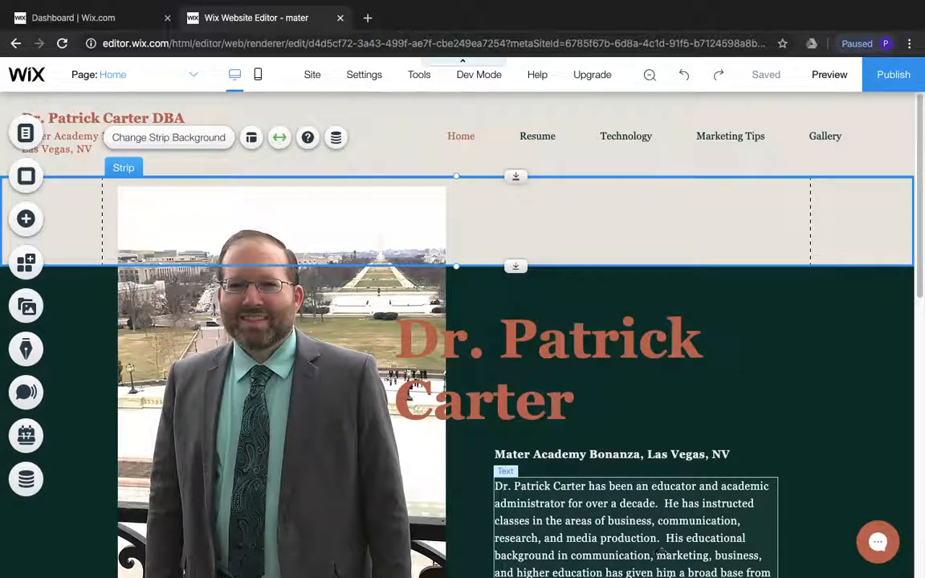
pyautogui.click(729, 565)
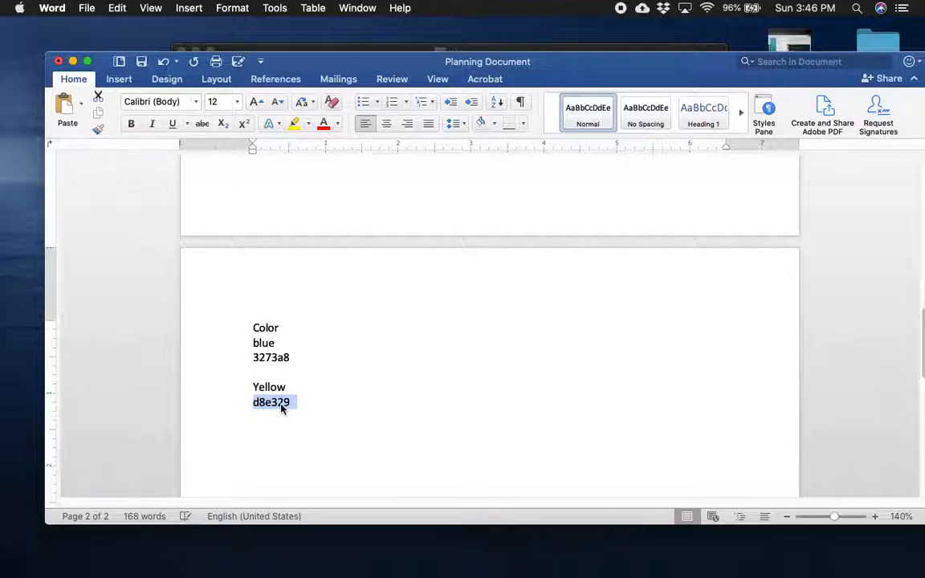
pyautogui.rightClick(281, 408)
pyautogui.click(304, 371)
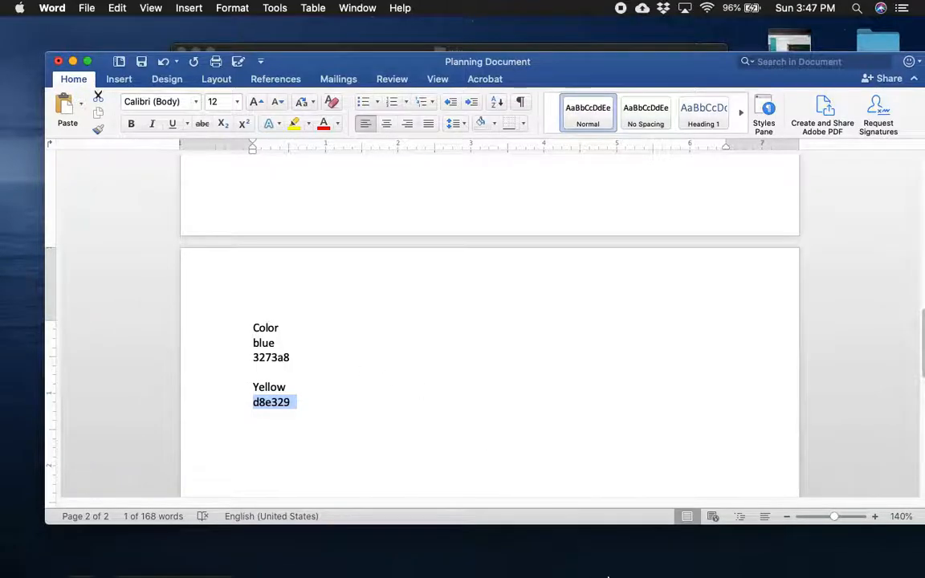
# Switch back to the Wix editor and color the large name heading on the Home page with the new custom color d8e329
pyautogui.click(498, 554)
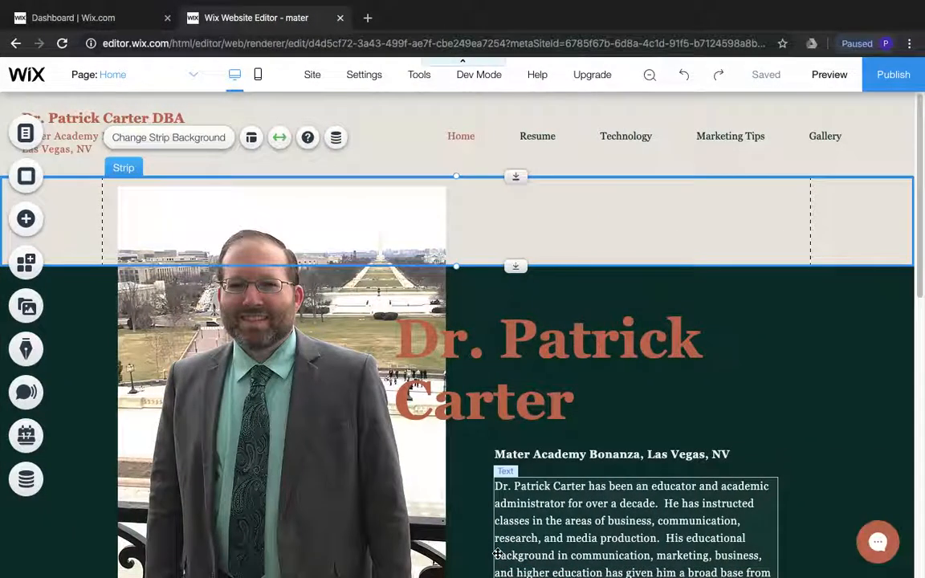
pyautogui.click(542, 409)
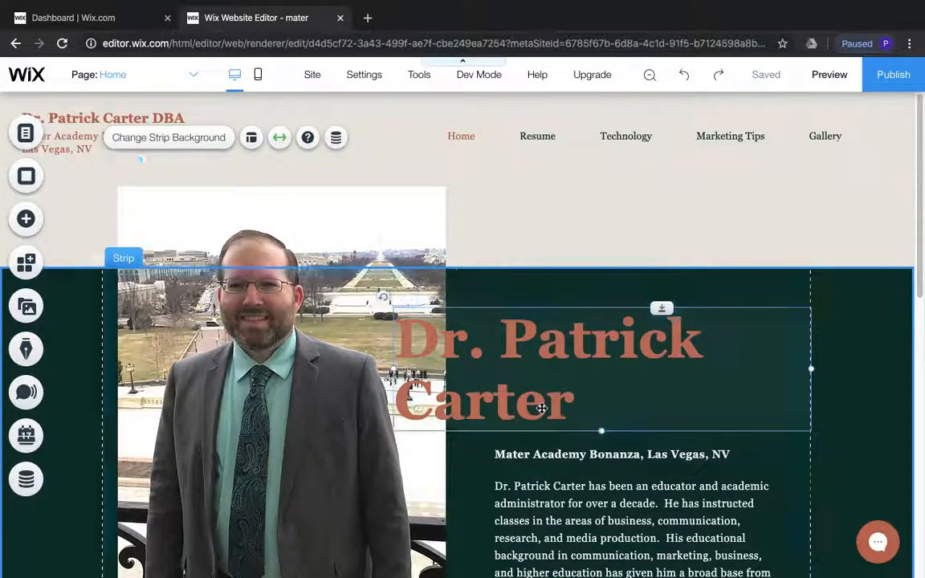
pyautogui.doubleClick(567, 406)
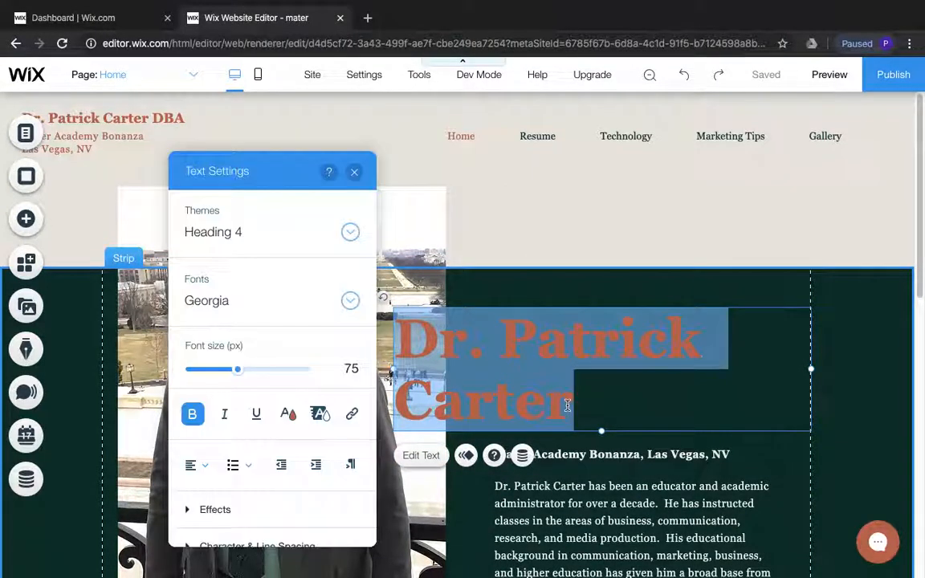
pyautogui.click(289, 415)
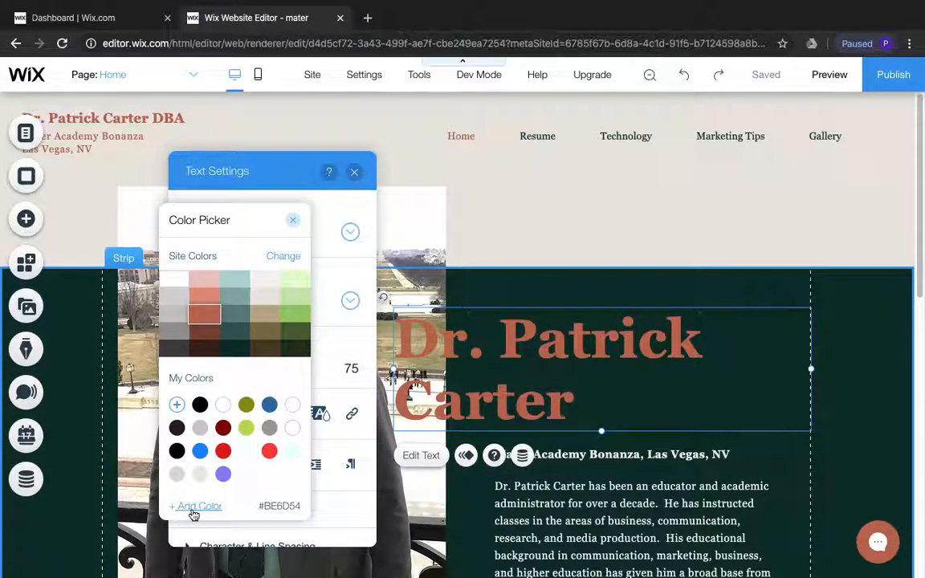
pyautogui.click(190, 507)
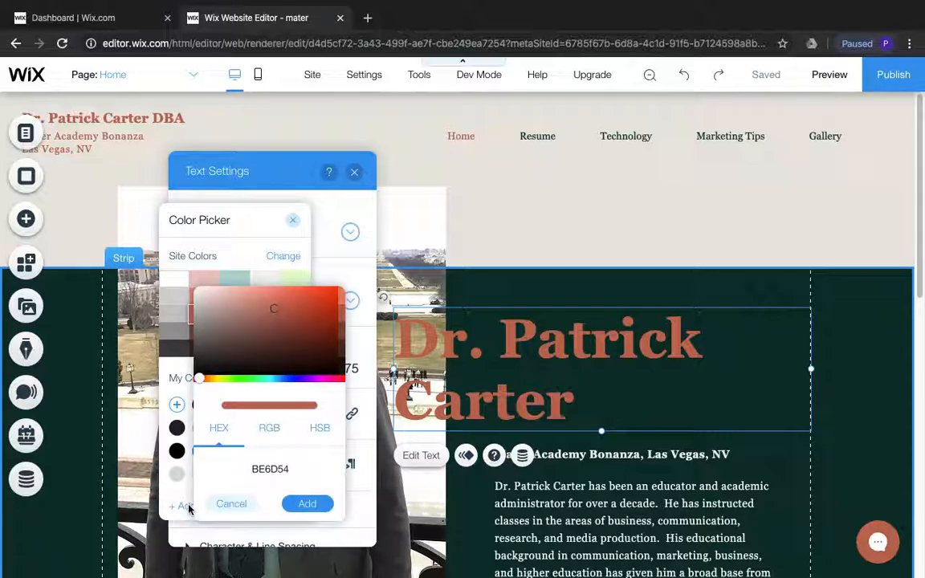
pyautogui.click(295, 472)
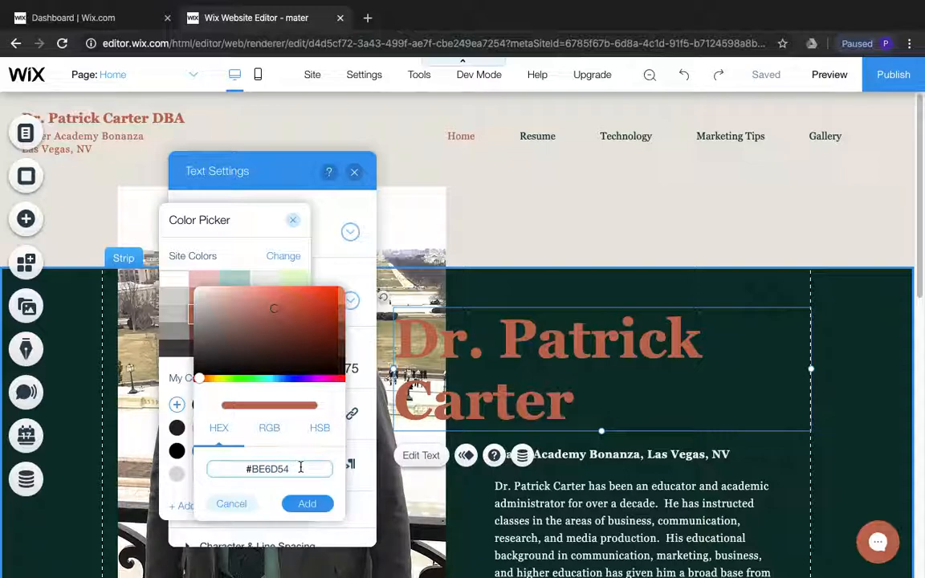
pyautogui.press('BackSpace')
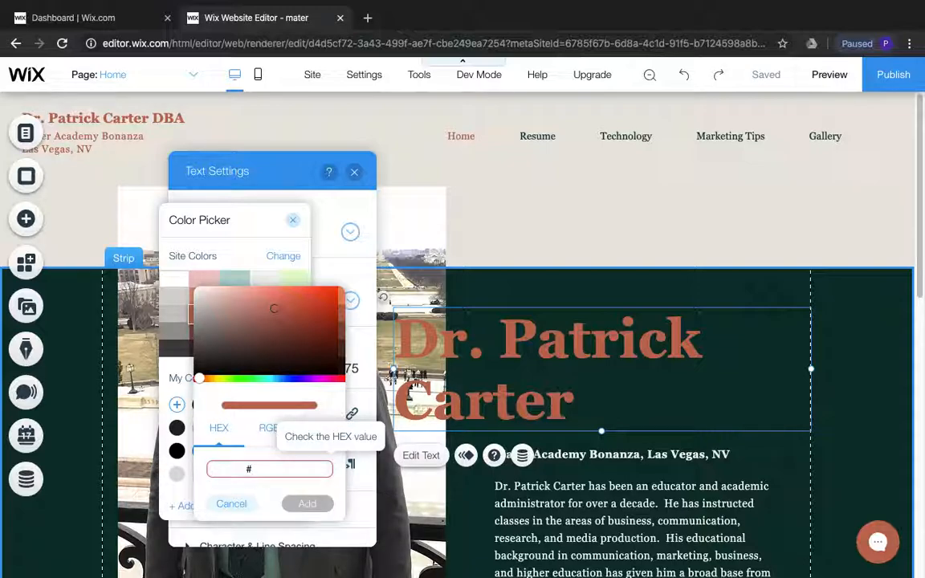
pyautogui.hotkey('ctrl', 'v')
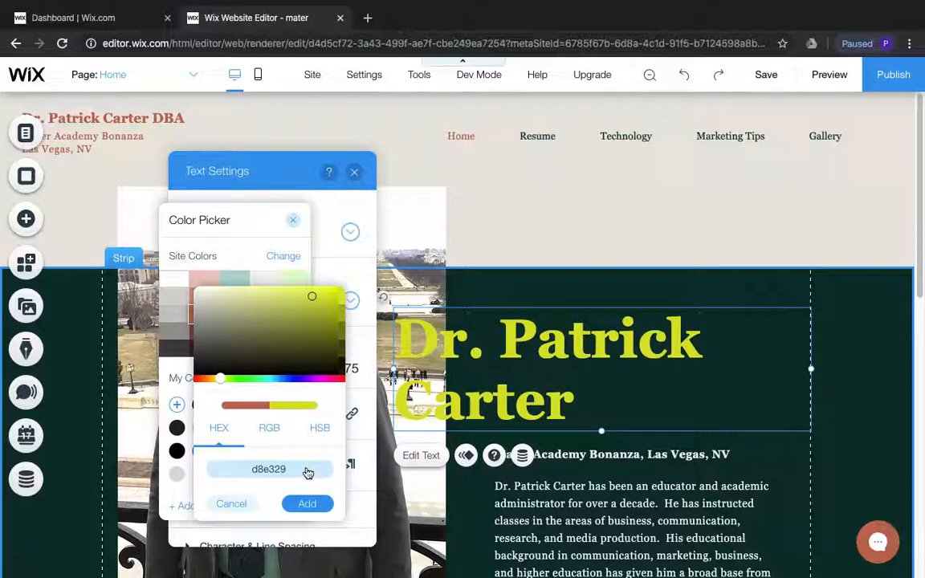
pyautogui.click(312, 504)
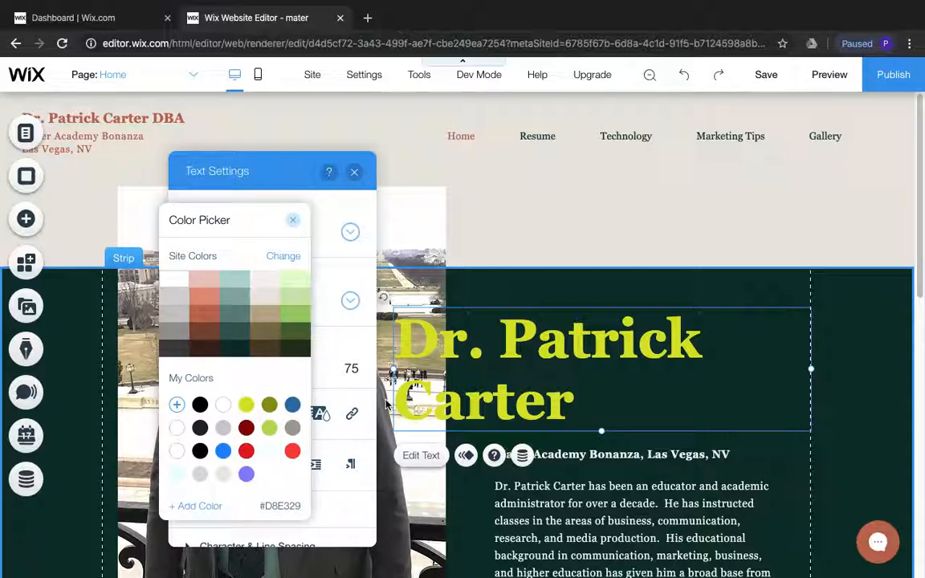
pyautogui.click(292, 406)
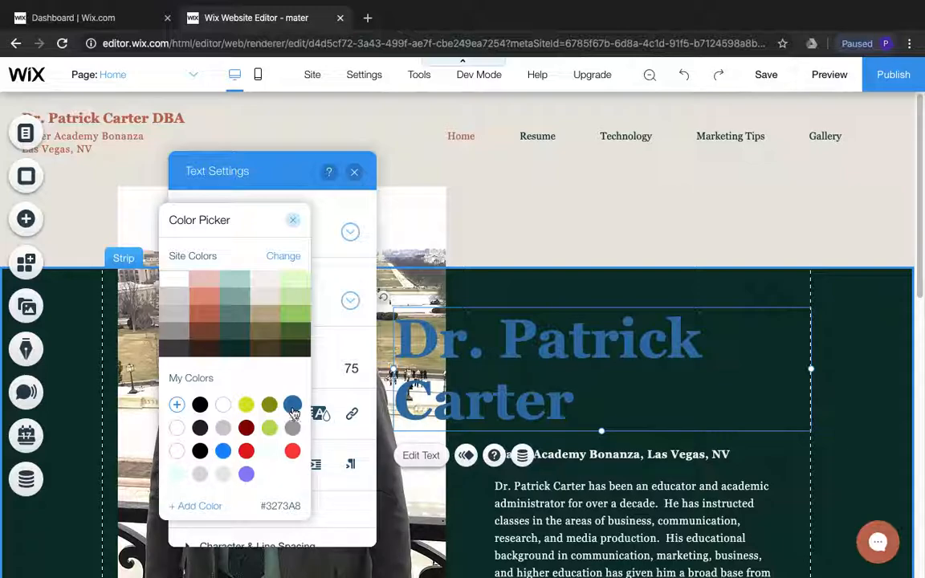
pyautogui.click(599, 289)
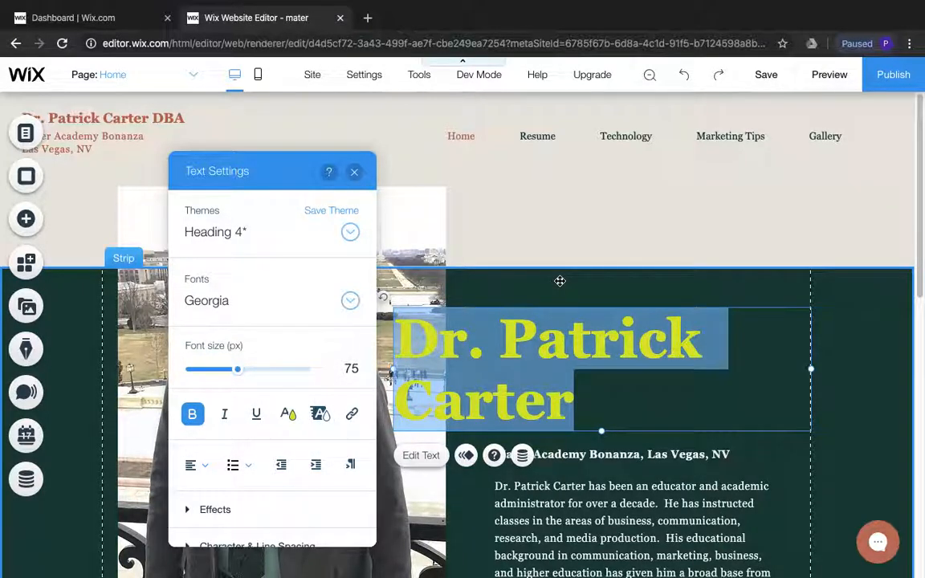
# Set the background of the strip behind the large name heading to the custom yellow #D8E329
pyautogui.click(608, 279)
pyautogui.rightClick(614, 287)
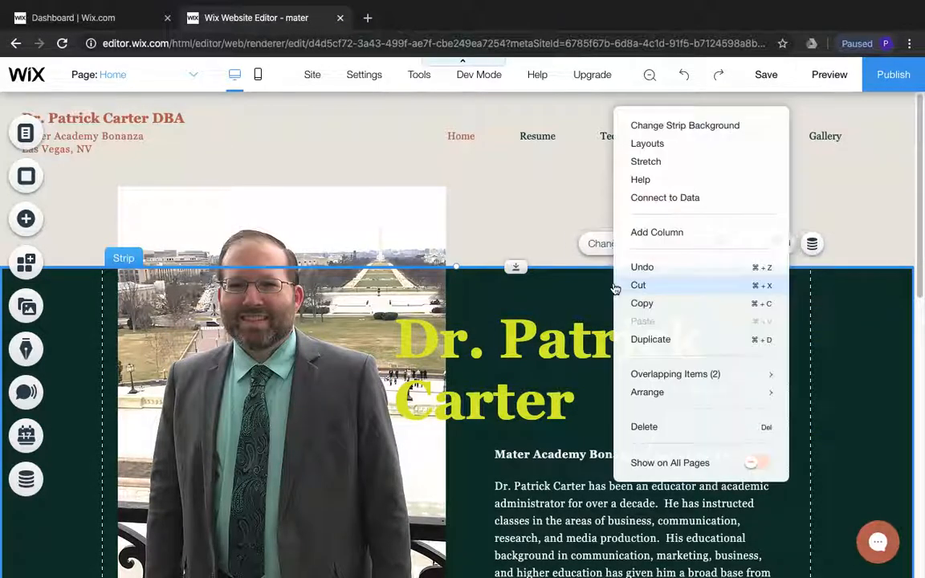
pyautogui.click(671, 129)
pyautogui.click(700, 299)
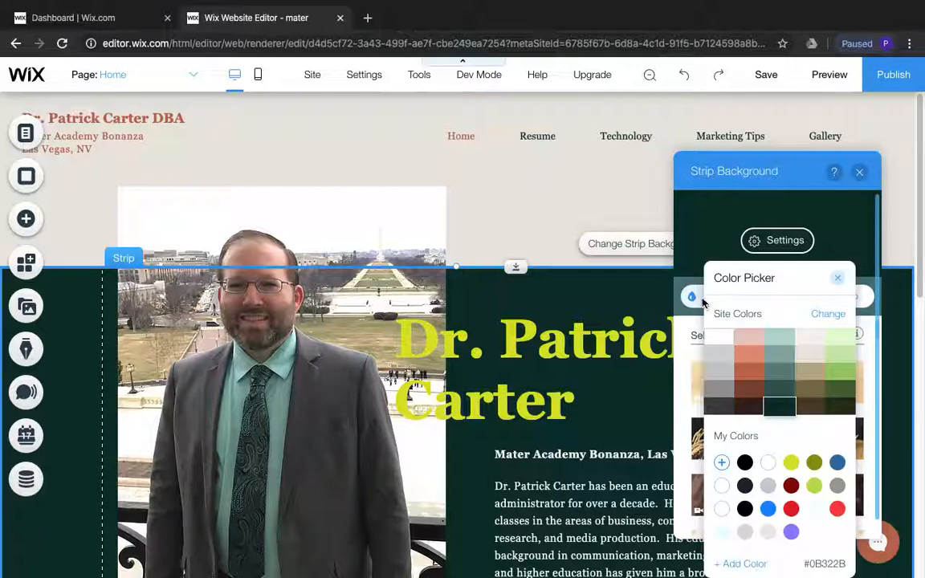
pyautogui.click(838, 463)
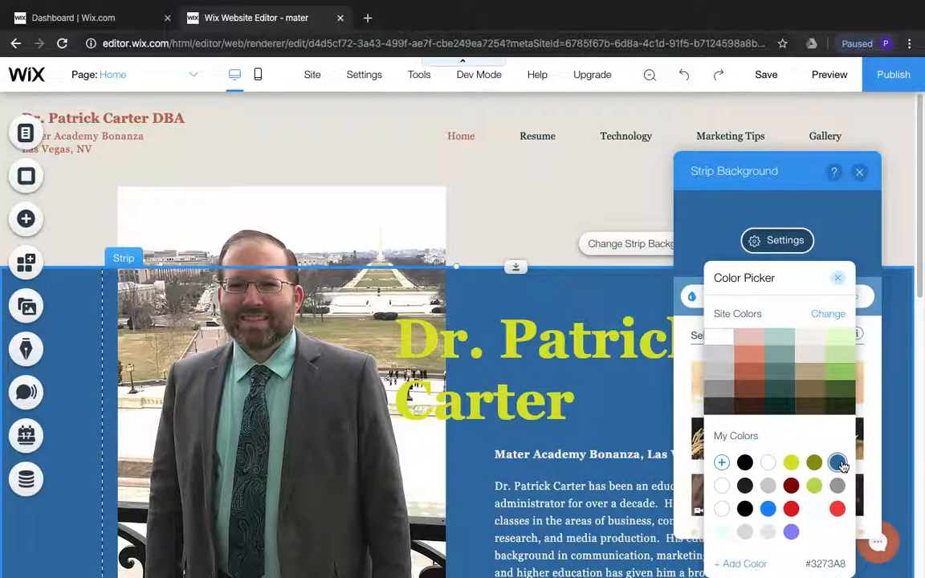
pyautogui.click(791, 465)
pyautogui.click(837, 278)
# Try blue #3273A8 on the large name heading and return its text to yellow #D8E329
pyautogui.click(499, 345)
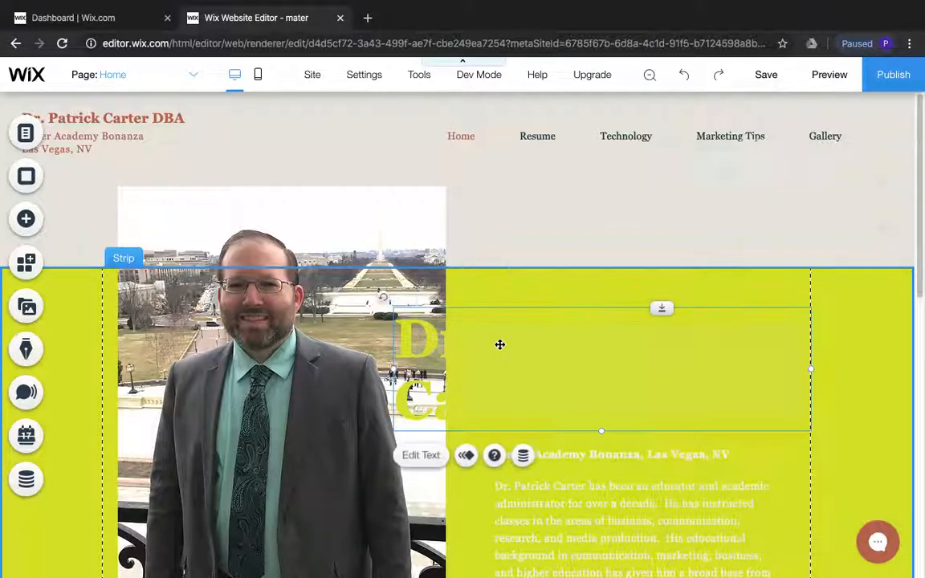
pyautogui.doubleClick(499, 344)
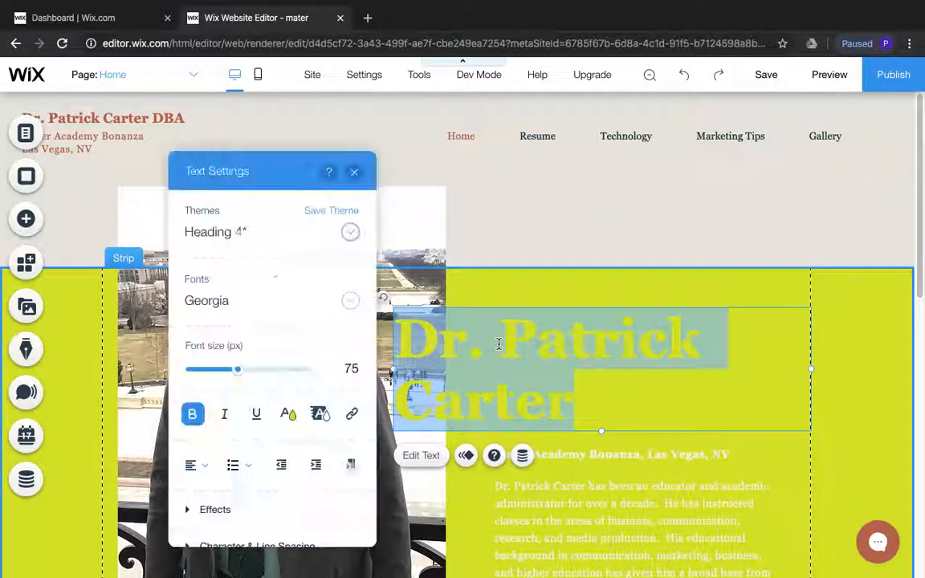
pyautogui.click(289, 414)
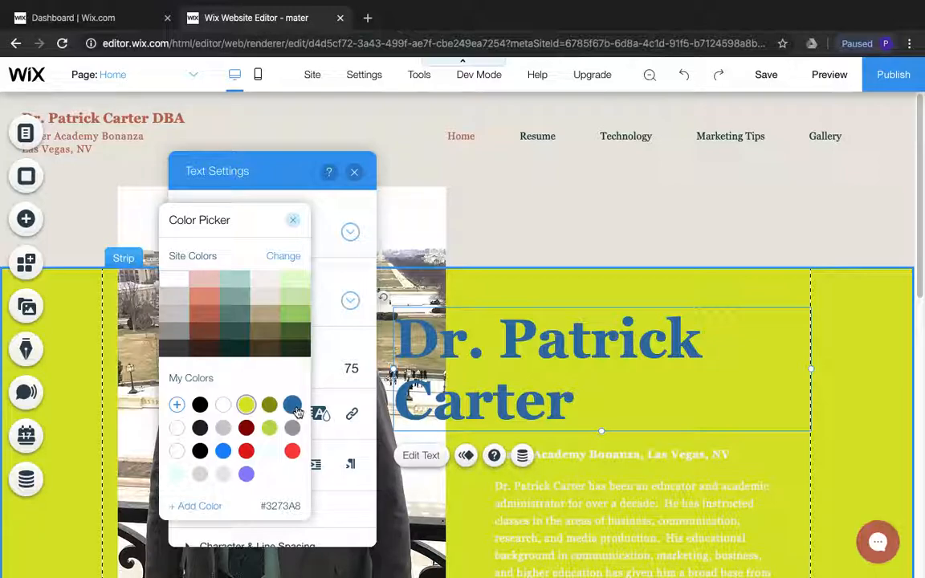
pyautogui.click(246, 404)
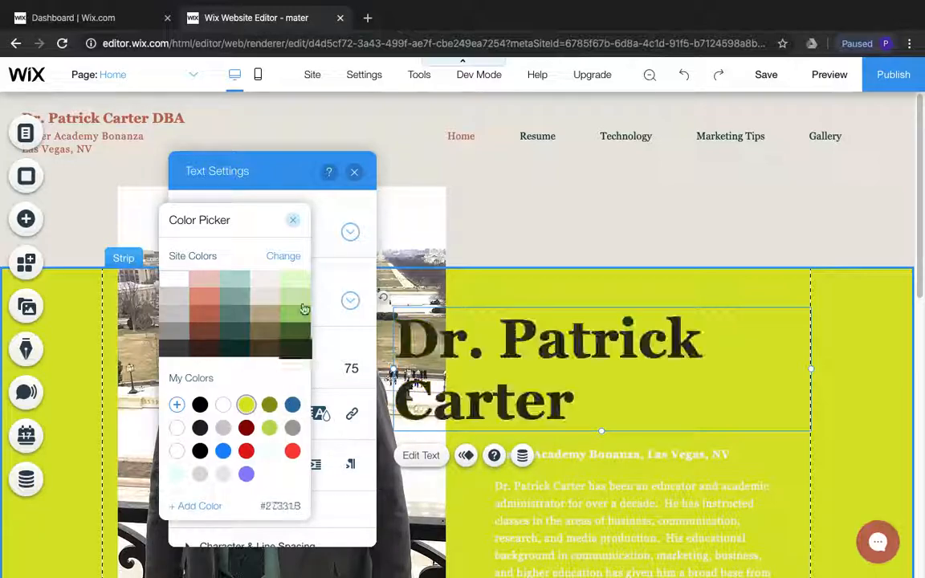
pyautogui.click(297, 224)
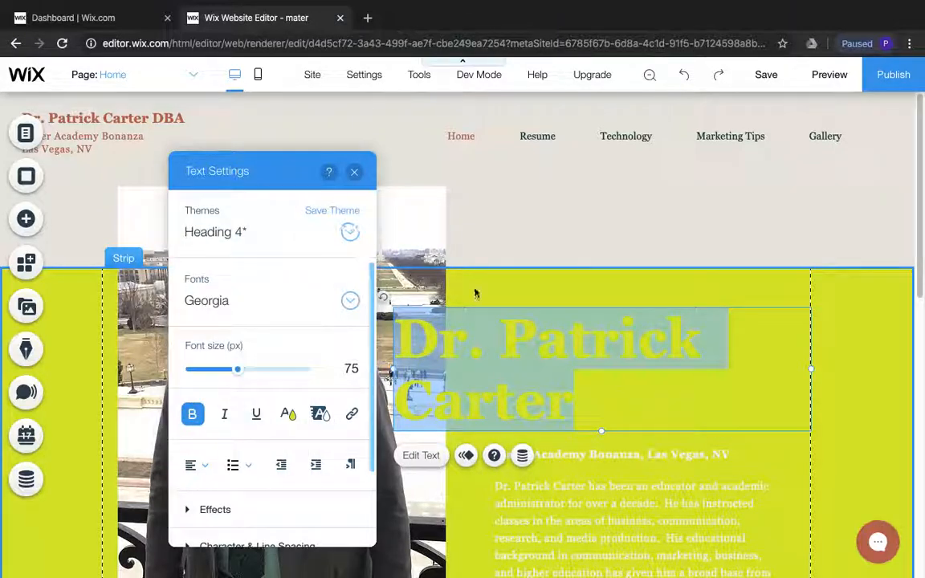
# Set the background of the strip behind the large name heading to blue #3273A8
pyautogui.click(524, 287)
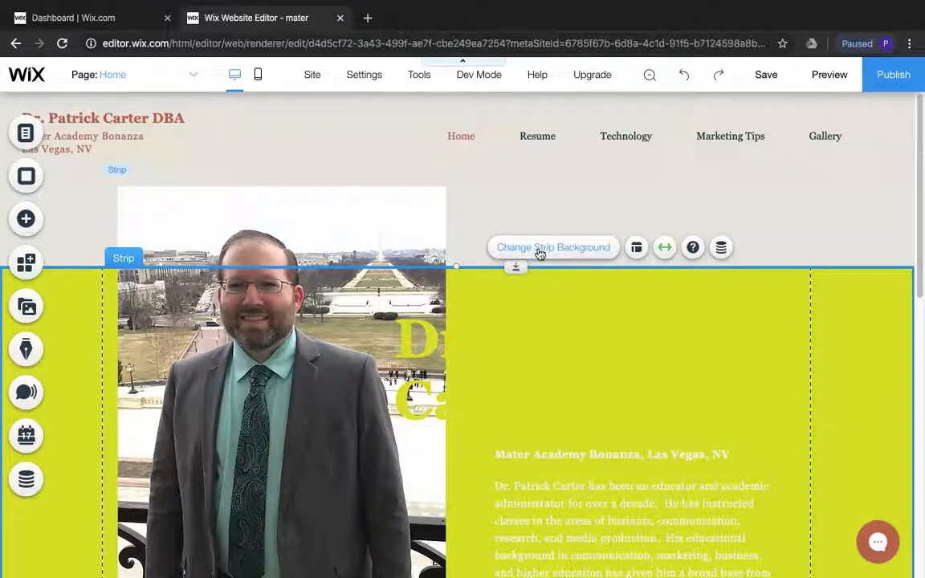
pyautogui.click(540, 251)
pyautogui.click(717, 297)
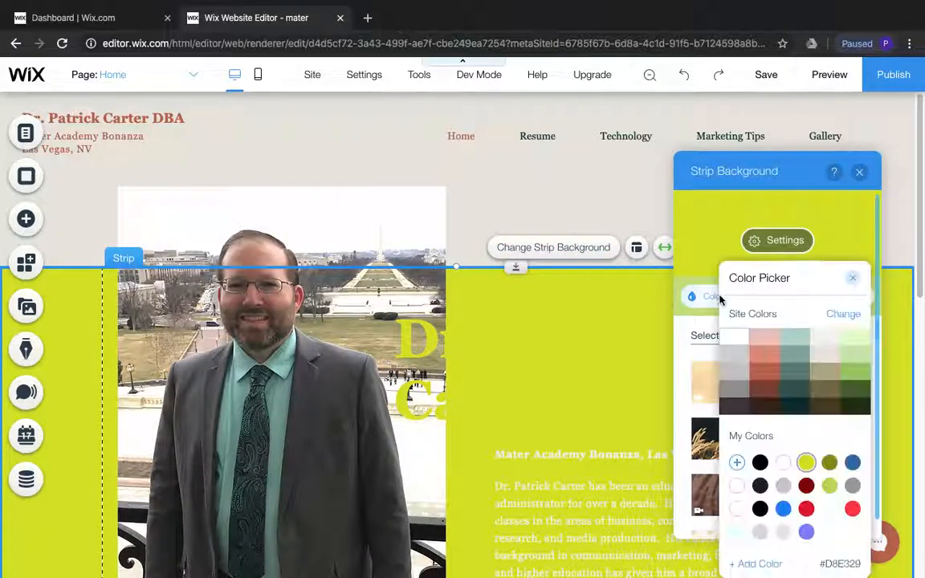
pyautogui.click(853, 464)
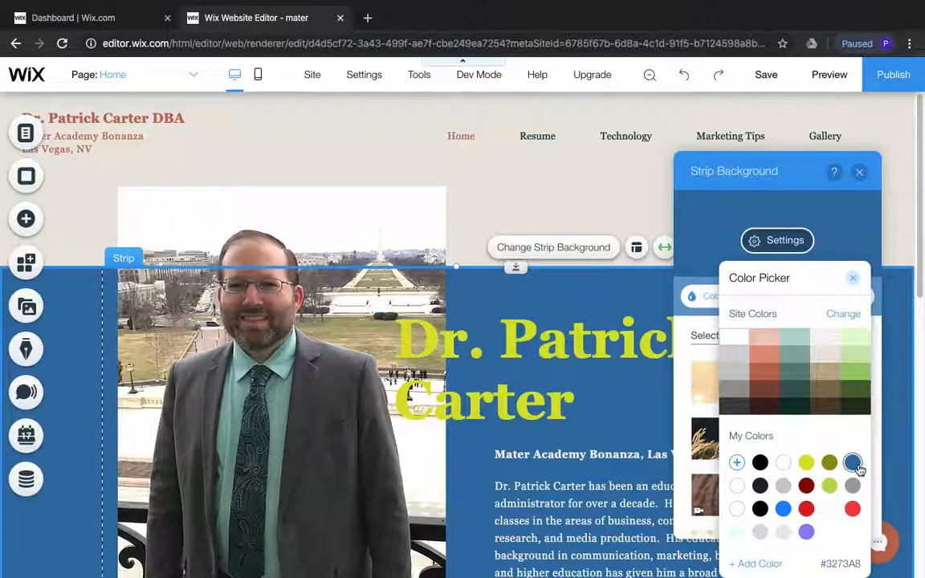
pyautogui.click(854, 278)
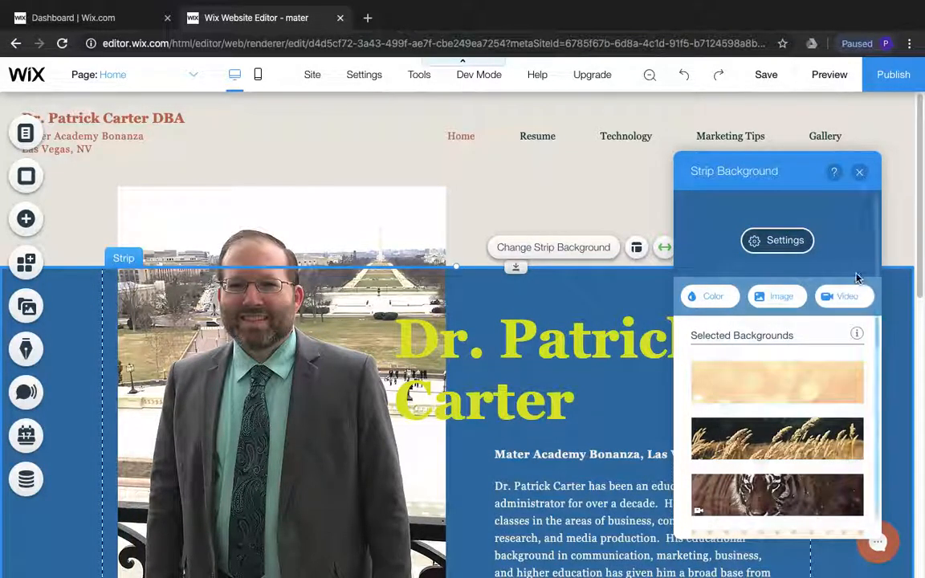
pyautogui.click(859, 171)
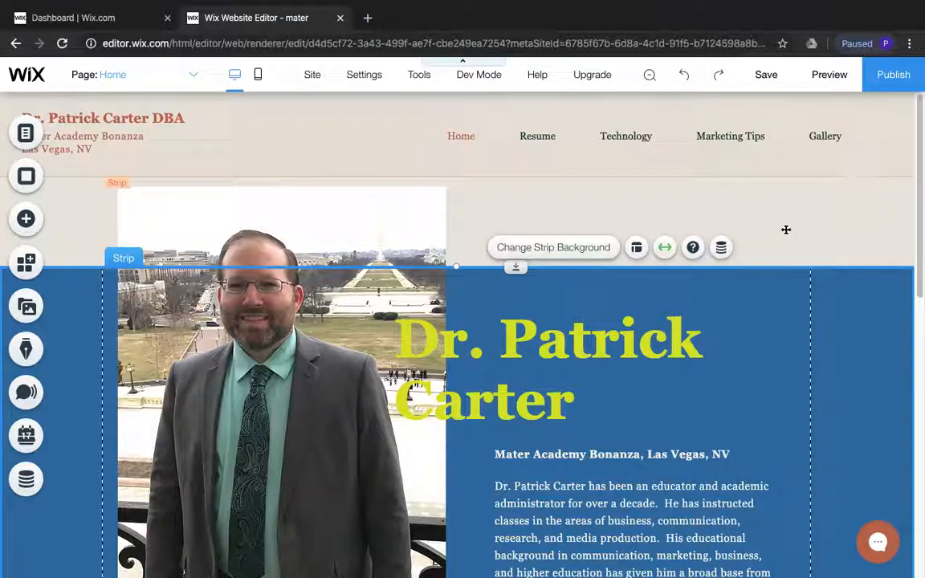
# Move the large name heading to the right until it clears the portrait photo and sits above the biography text
pyautogui.click(613, 334)
pyautogui.press('Right')
pyautogui.press('Right')
pyautogui.press('Right')
pyautogui.press('Right')
pyautogui.press('Right')
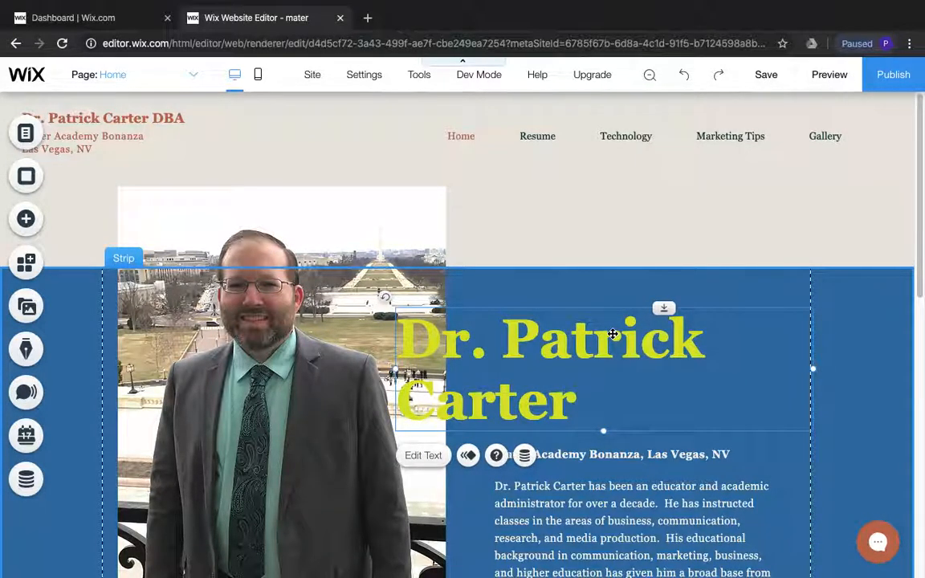
pyautogui.press('Right')
pyautogui.press('Right')
pyautogui.press('Right')
pyautogui.press('Right')
pyautogui.press('Right')
pyautogui.press('Right')
pyautogui.press('Right')
pyautogui.press('Right')
pyautogui.press('Right')
pyautogui.press('Right')
pyautogui.press('Right')
pyautogui.press('Right')
pyautogui.press('Right')
pyautogui.press('Right')
pyautogui.press('Right')
pyautogui.press('Right')
pyautogui.press('Right')
pyautogui.press('Right')
pyautogui.press('Right')
pyautogui.press('Right')
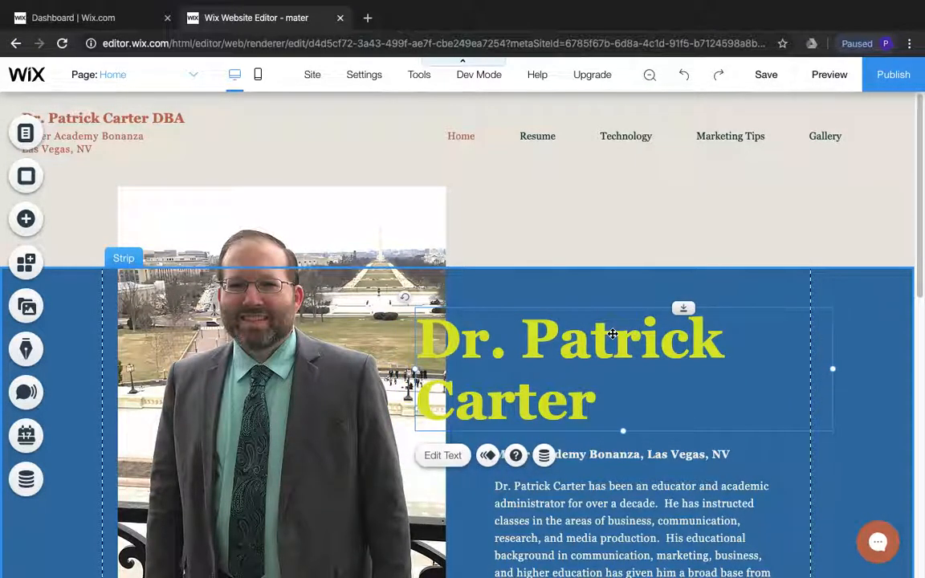
pyautogui.press('Right')
pyautogui.press('Right')
pyautogui.press('Right')
pyautogui.press('Right')
pyautogui.press('Right')
pyautogui.press('Right')
pyautogui.press('Right')
pyautogui.press('Right')
pyautogui.press('Right')
pyautogui.press('Right')
pyautogui.press('Right')
pyautogui.press('Right')
pyautogui.press('Right')
pyautogui.press('Right')
pyautogui.press('Right')
pyautogui.press('Right')
pyautogui.press('Right')
pyautogui.press('Right')
pyautogui.press('Right')
pyautogui.press('Right')
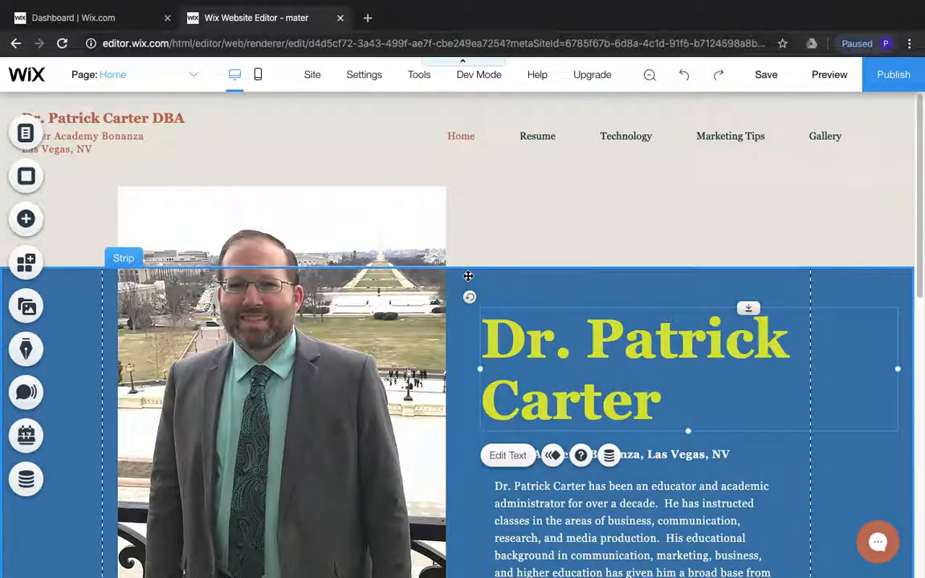
# Color the school and Las Vegas, NV text in the site header with yellow #D8E329
pyautogui.doubleClick(88, 140)
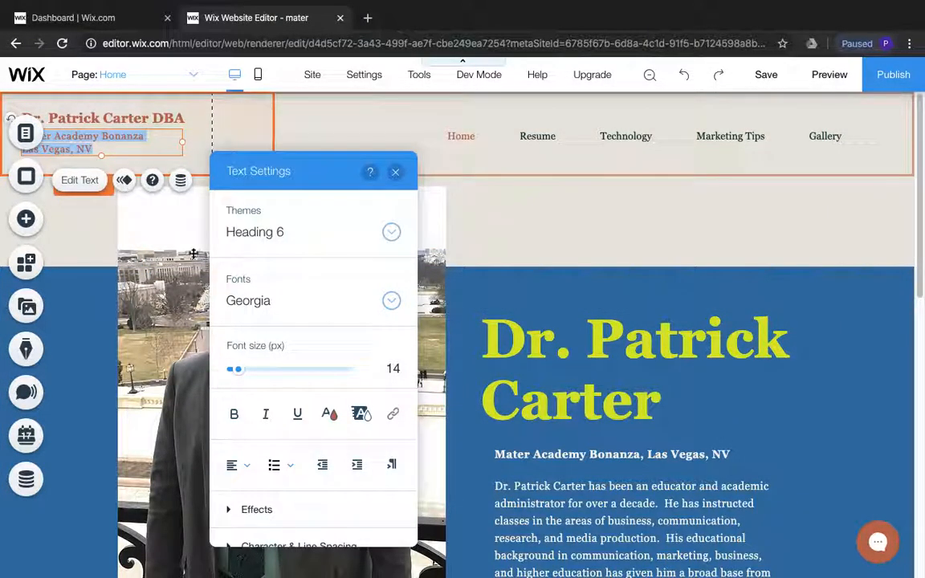
pyautogui.click(329, 413)
pyautogui.click(289, 405)
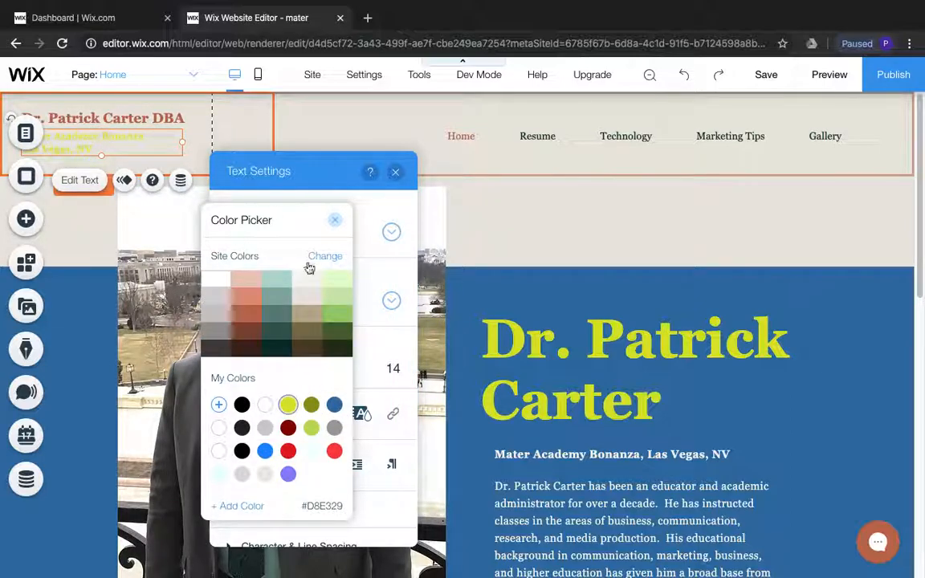
pyautogui.click(334, 222)
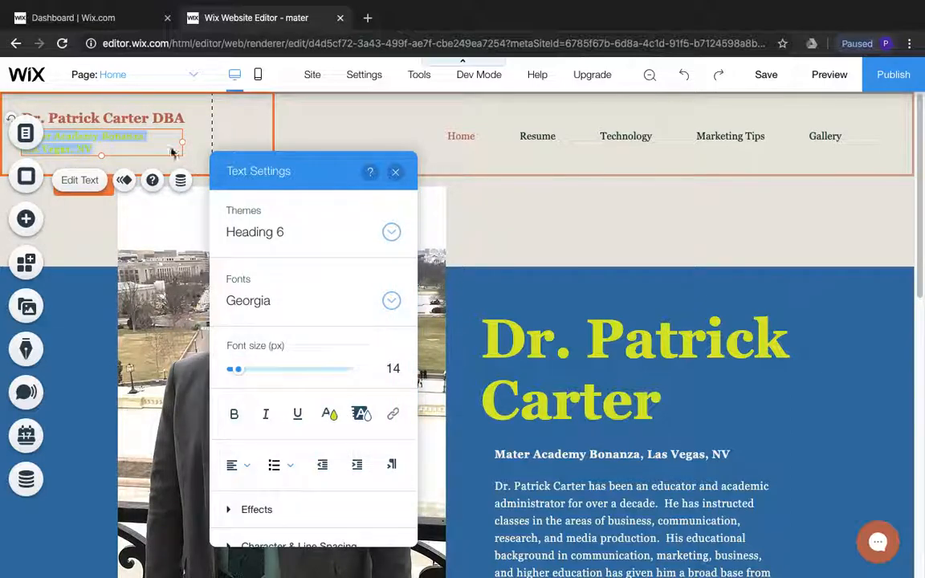
# Color the name and degree line in the site header with yellow #D8E329
pyautogui.click(147, 121)
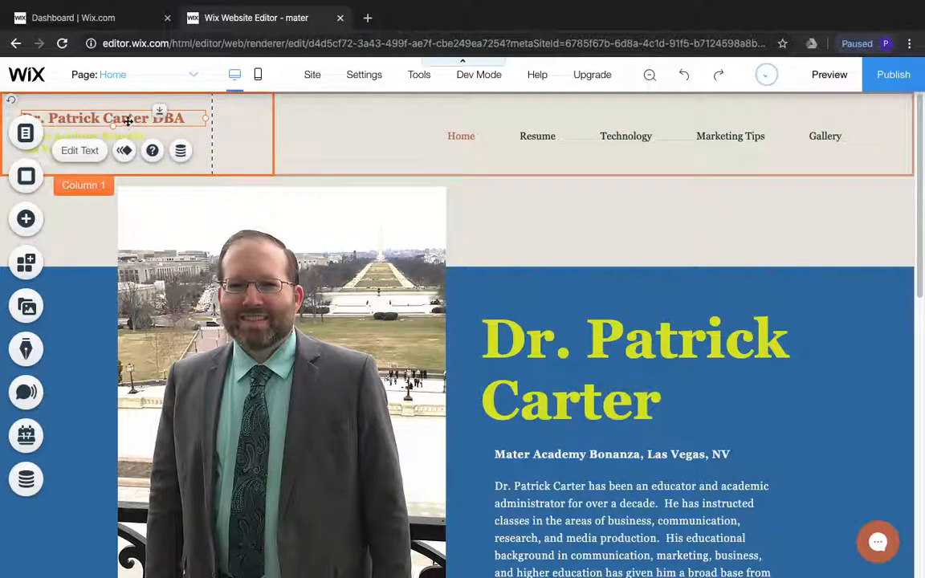
pyautogui.doubleClick(127, 118)
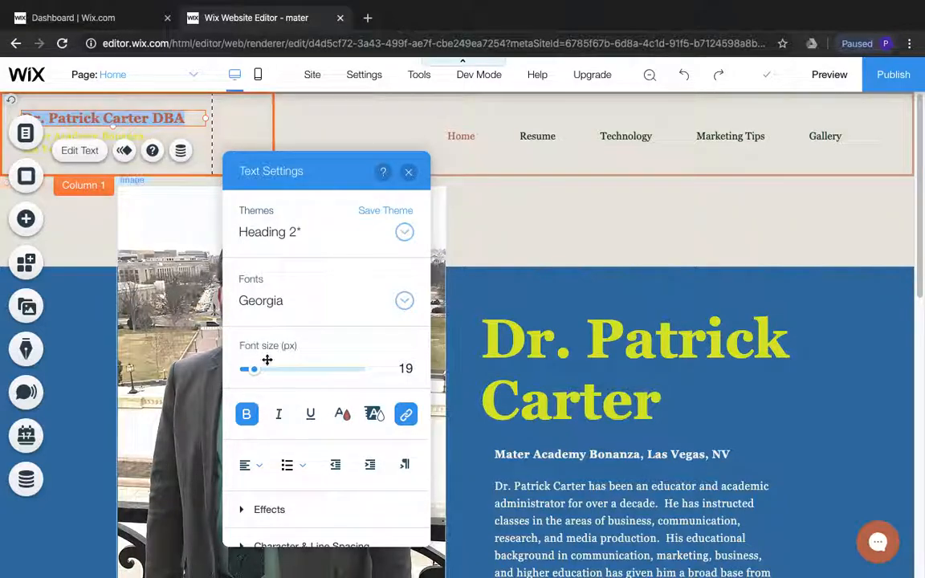
pyautogui.click(344, 415)
pyautogui.click(300, 405)
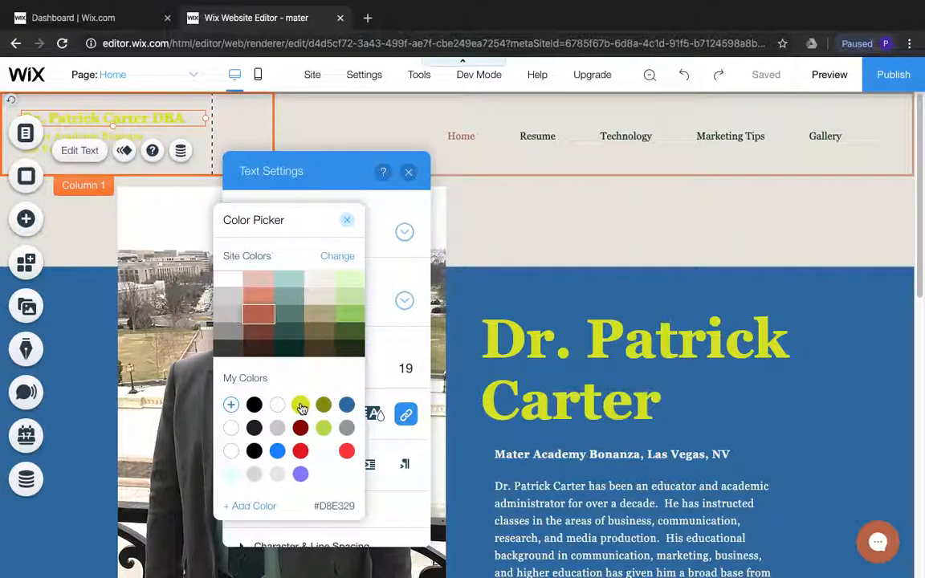
pyautogui.click(350, 223)
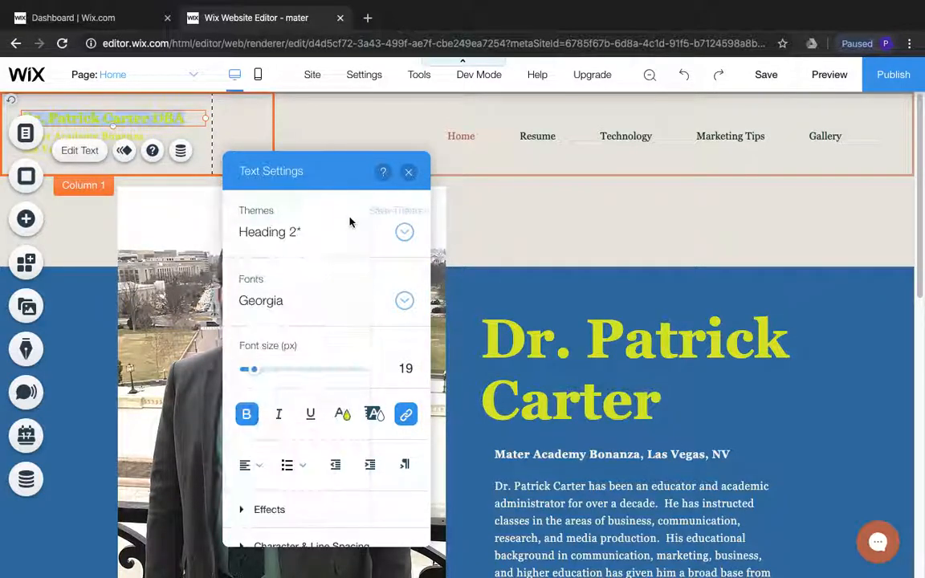
pyautogui.click(409, 171)
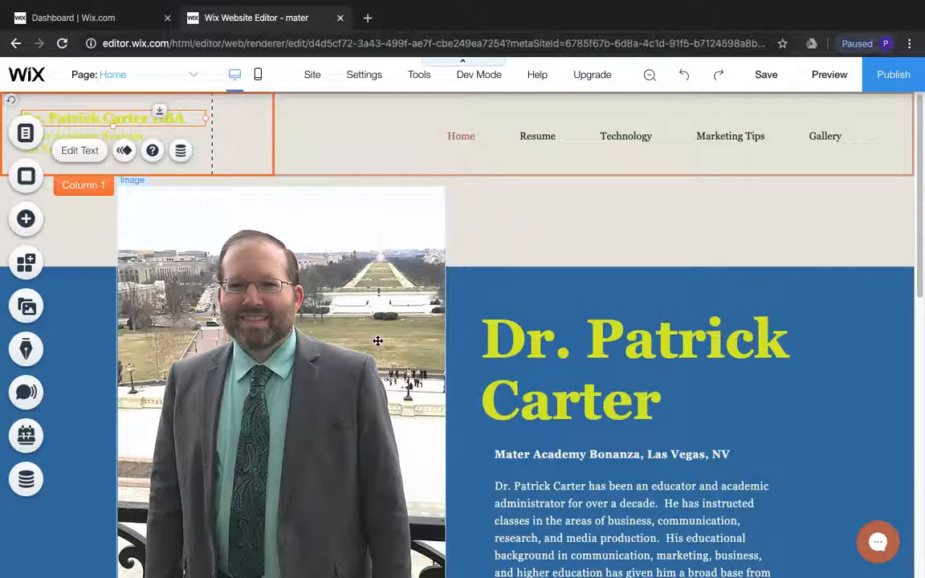
# Examine the background and column options of the site header strip and the empty strip below it
pyautogui.click(496, 203)
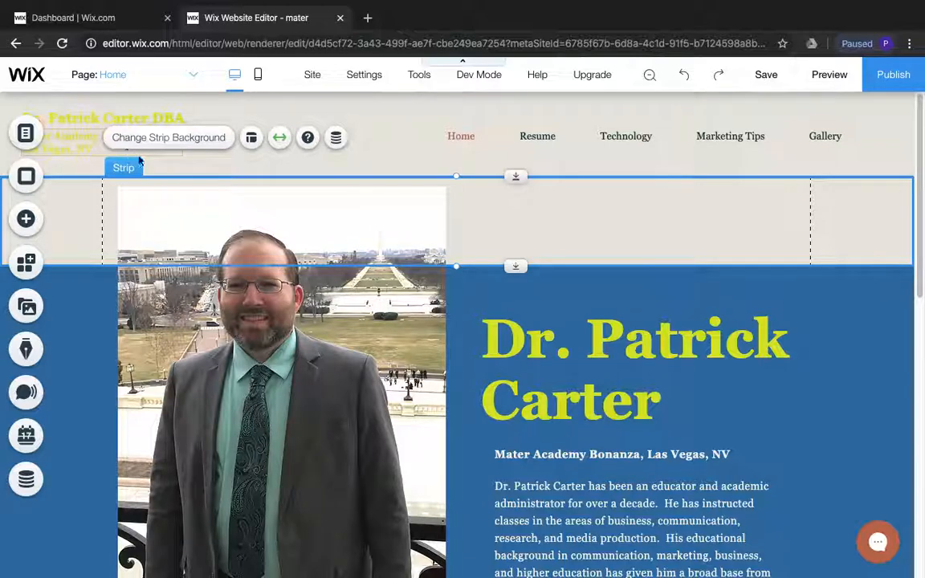
pyautogui.click(380, 159)
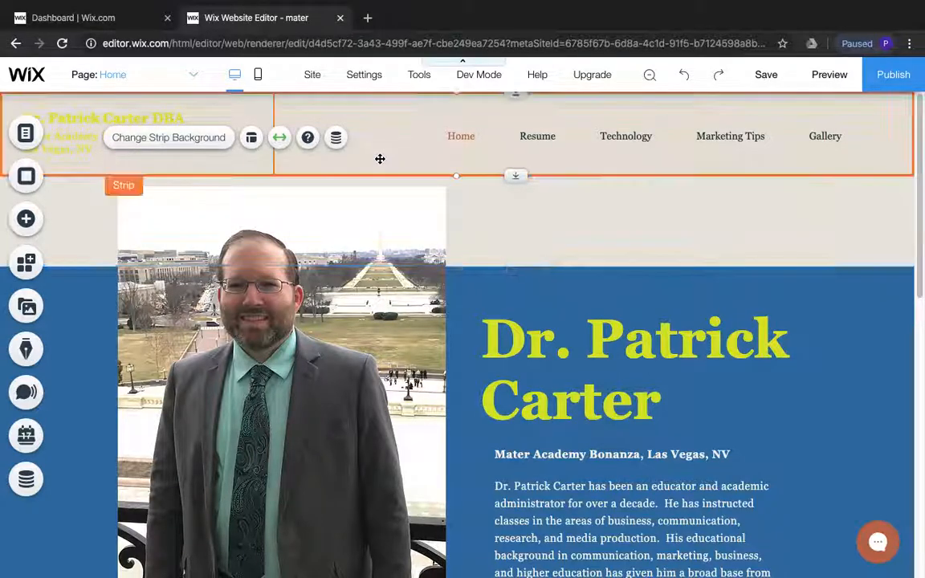
pyautogui.click(380, 159)
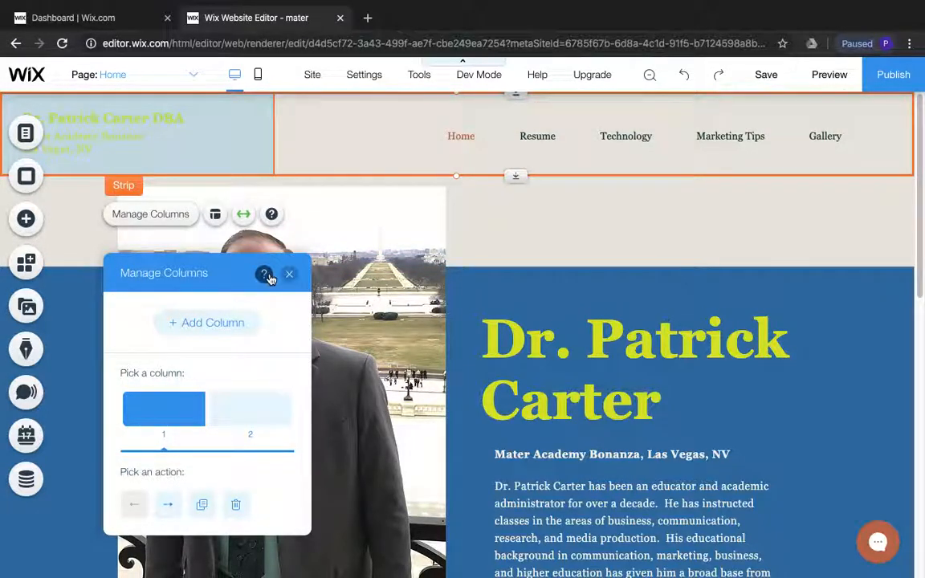
pyautogui.click(290, 275)
pyautogui.rightClick(365, 151)
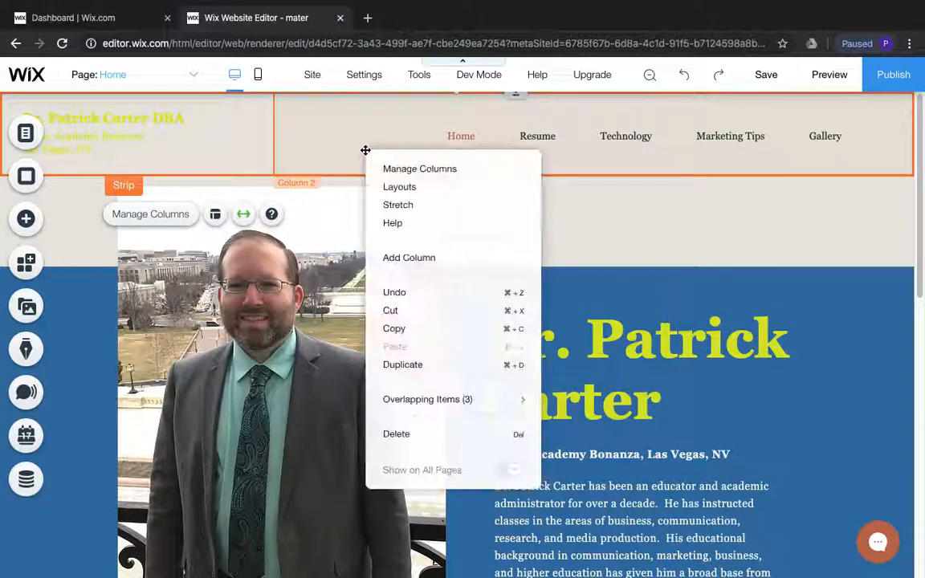
pyautogui.rightClick(250, 144)
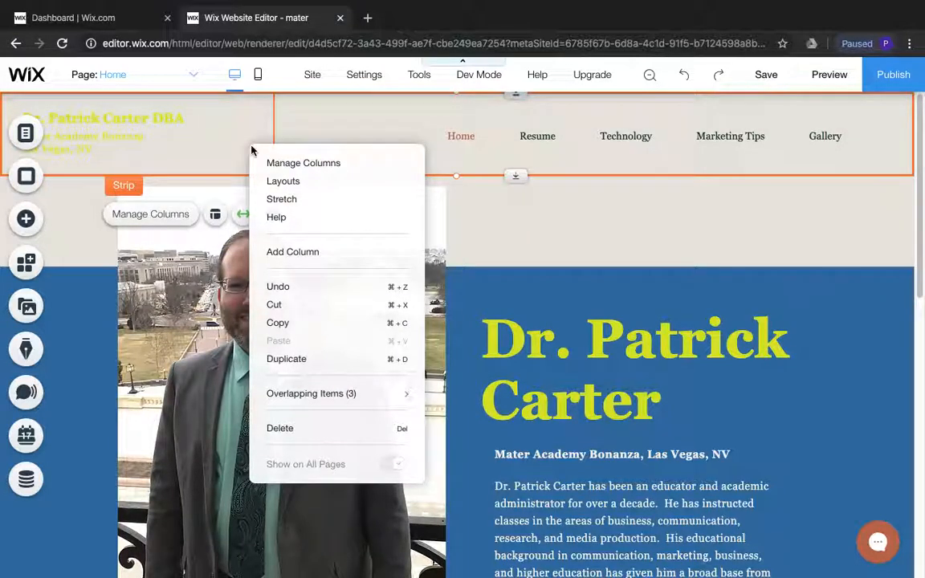
pyautogui.click(485, 228)
pyautogui.scroll(-10, 515, 369)
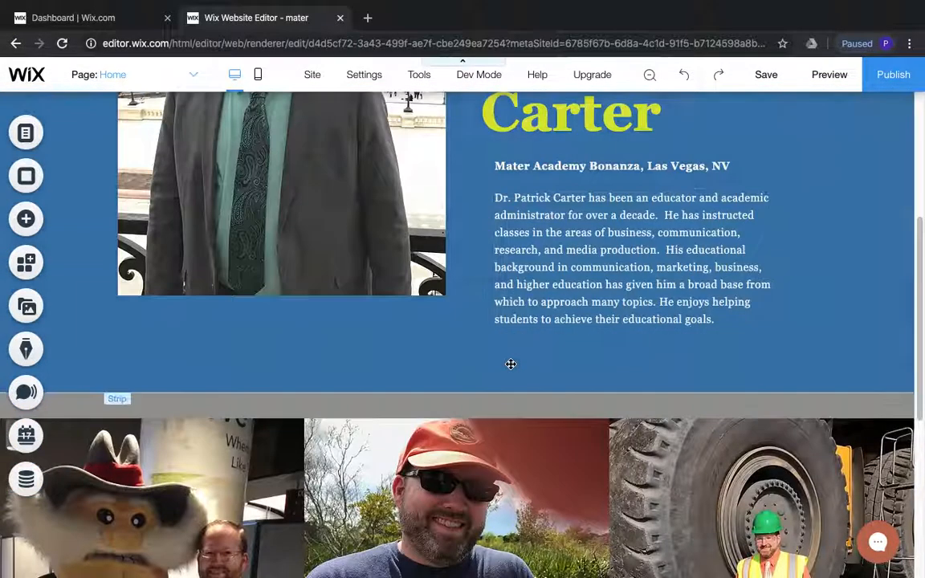
pyautogui.scroll(10, 509, 365)
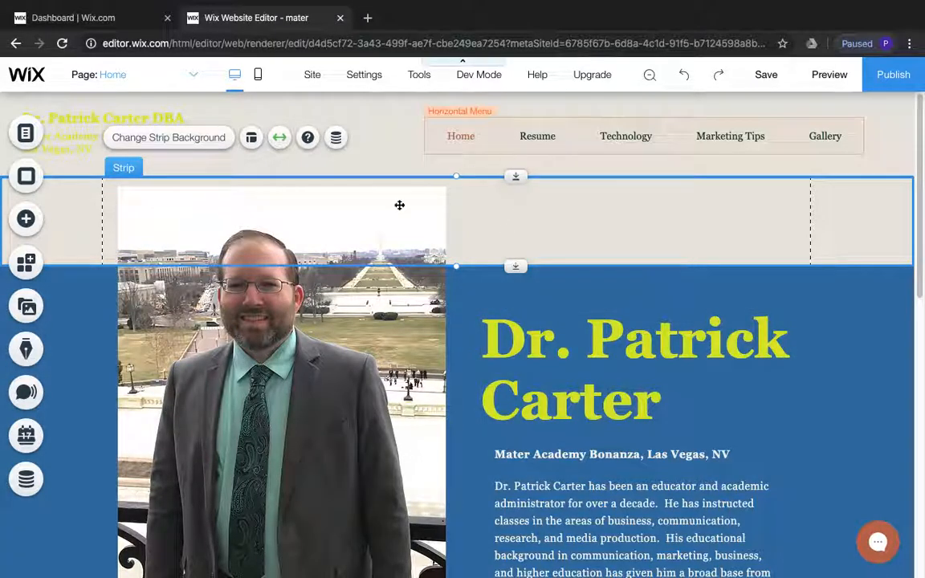
# Open the Resume page and color its large name heading yellow #D8E329
pyautogui.click(27, 134)
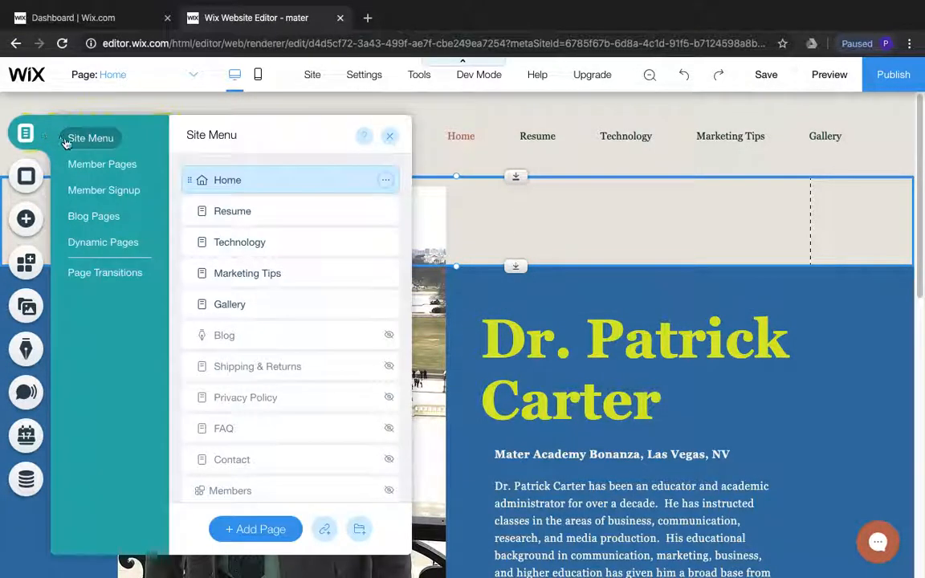
pyautogui.click(228, 213)
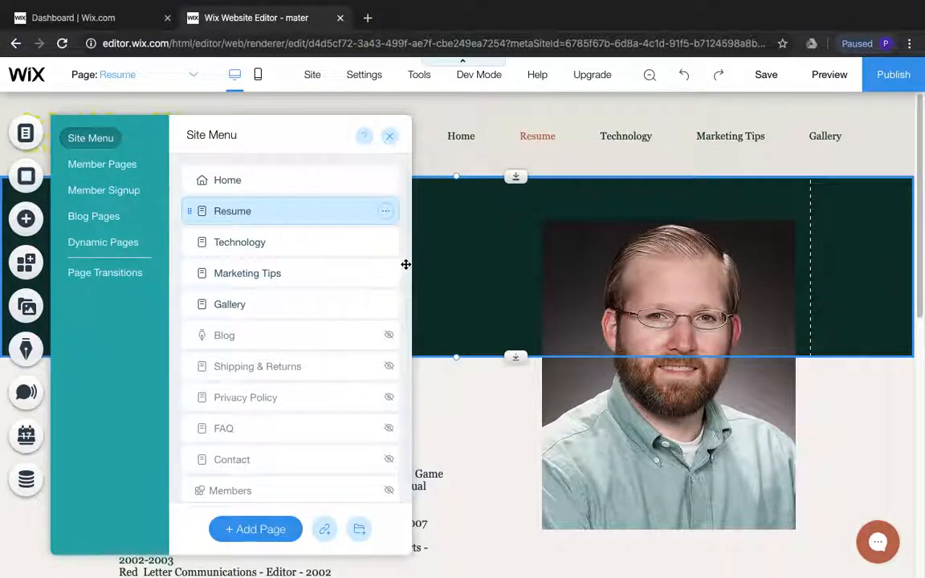
pyautogui.click(406, 263)
pyautogui.click(291, 265)
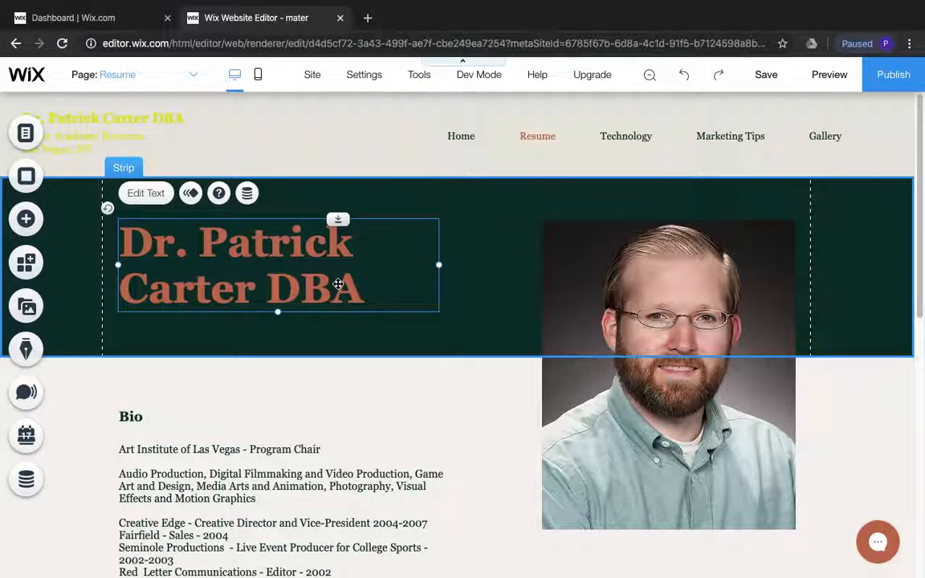
pyautogui.doubleClick(321, 281)
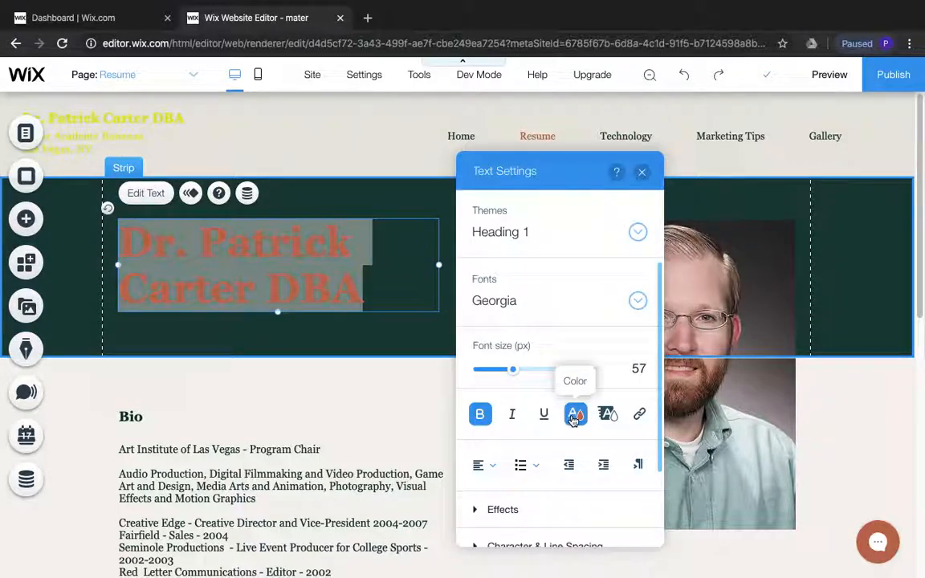
pyautogui.click(575, 415)
pyautogui.click(534, 404)
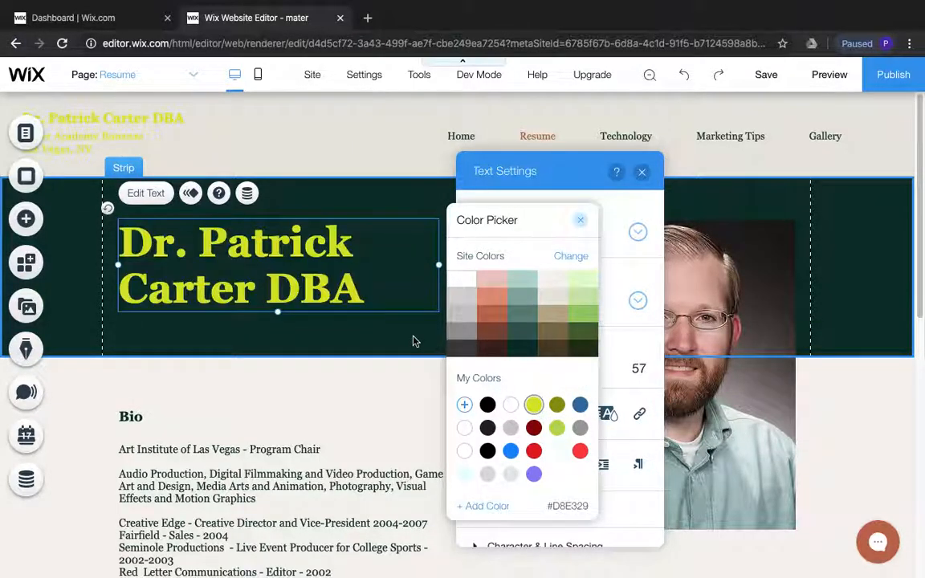
pyautogui.click(413, 341)
# Set the background color of the strip behind the Resume page's name heading to blue #3273A8
pyautogui.click(410, 336)
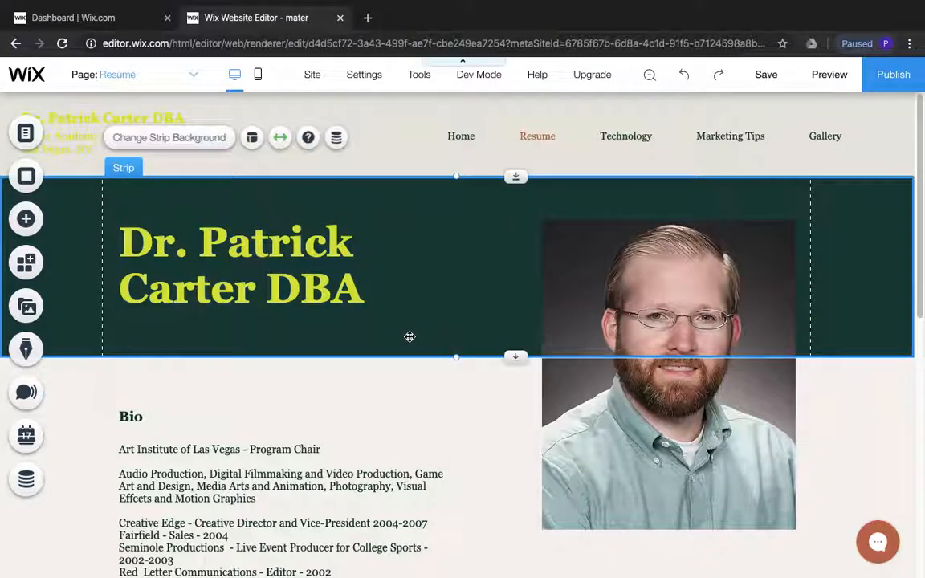
pyautogui.rightClick(408, 338)
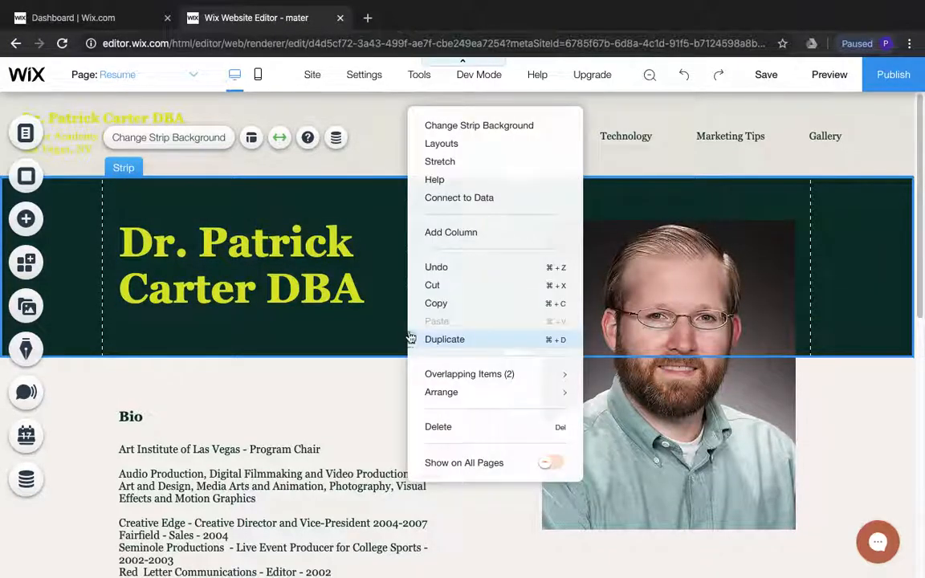
pyautogui.click(475, 126)
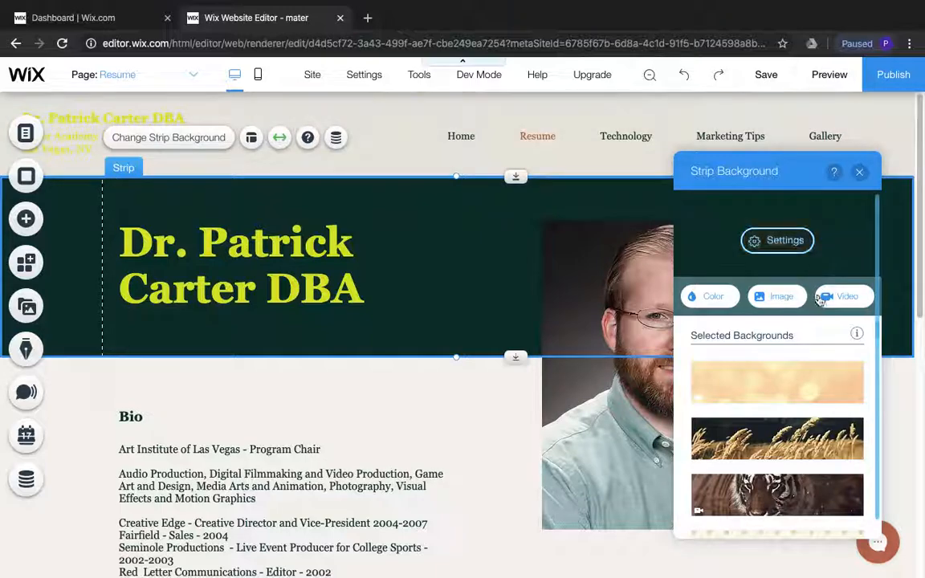
pyautogui.click(705, 297)
pyautogui.click(834, 462)
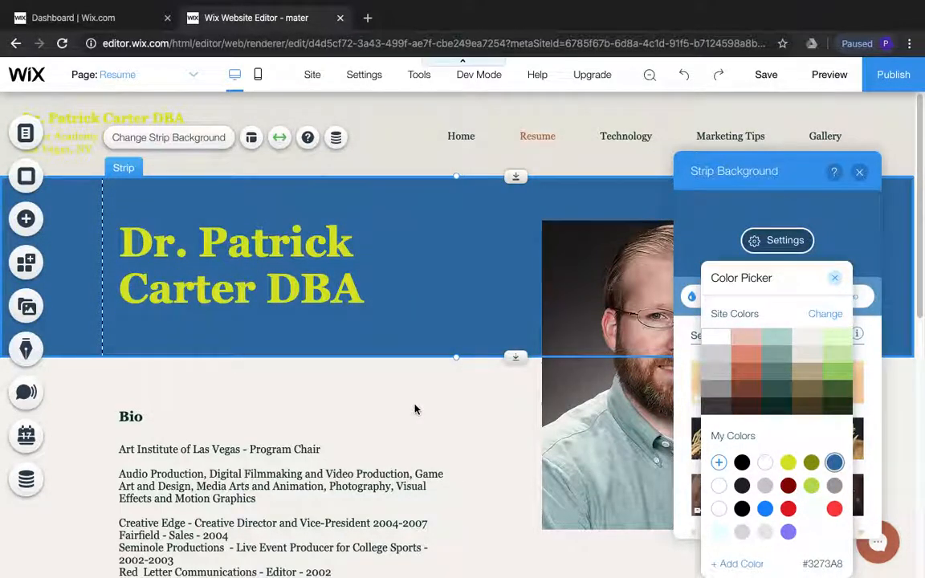
pyautogui.click(415, 409)
pyautogui.click(859, 173)
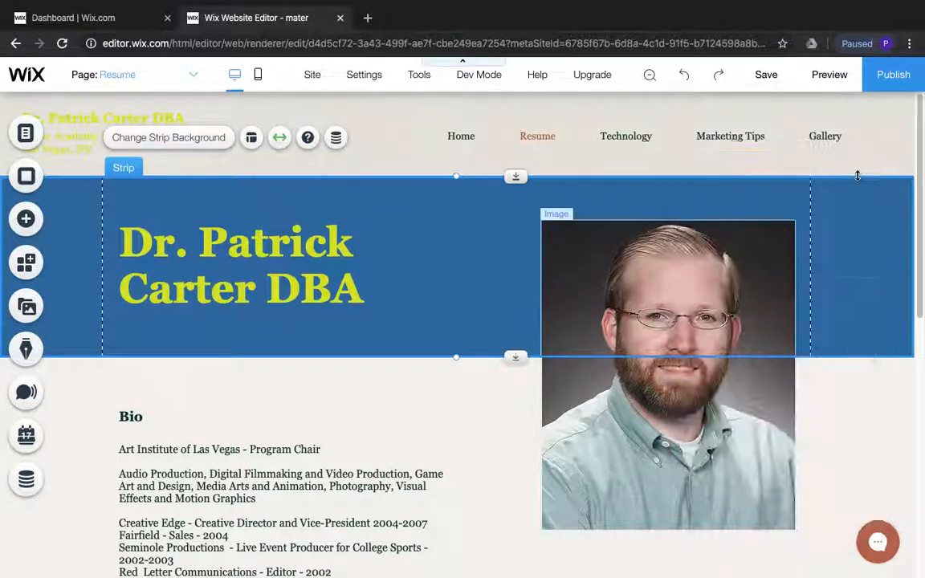
# Color the school and Las Vegas, NV text in the site header with blue #3273A8
pyautogui.click(72, 141)
pyautogui.click(72, 141)
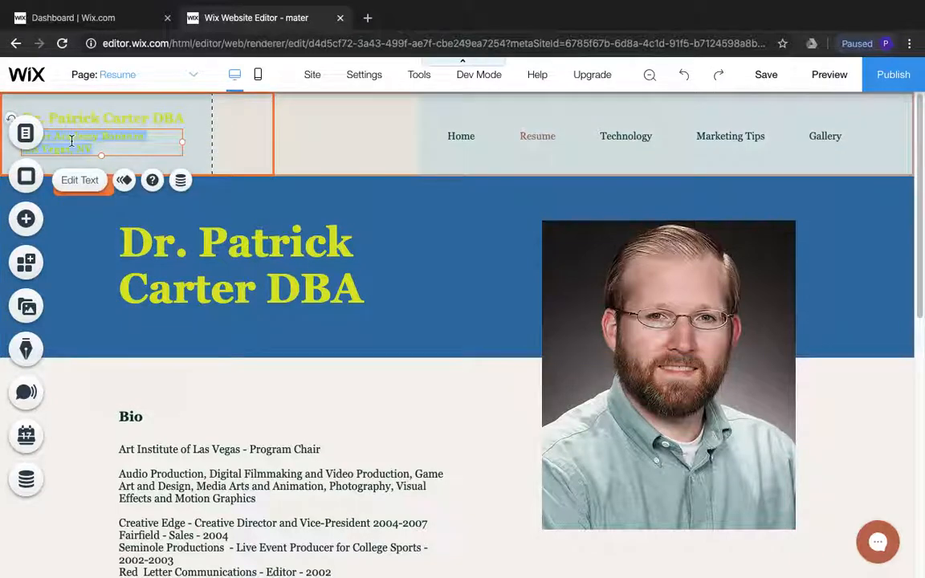
pyautogui.click(71, 141)
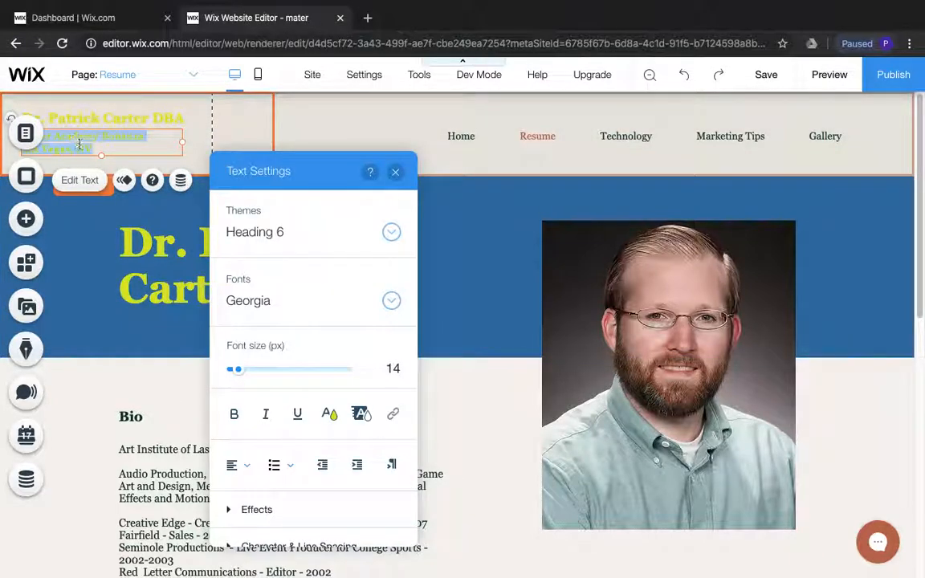
pyautogui.click(329, 413)
pyautogui.click(334, 404)
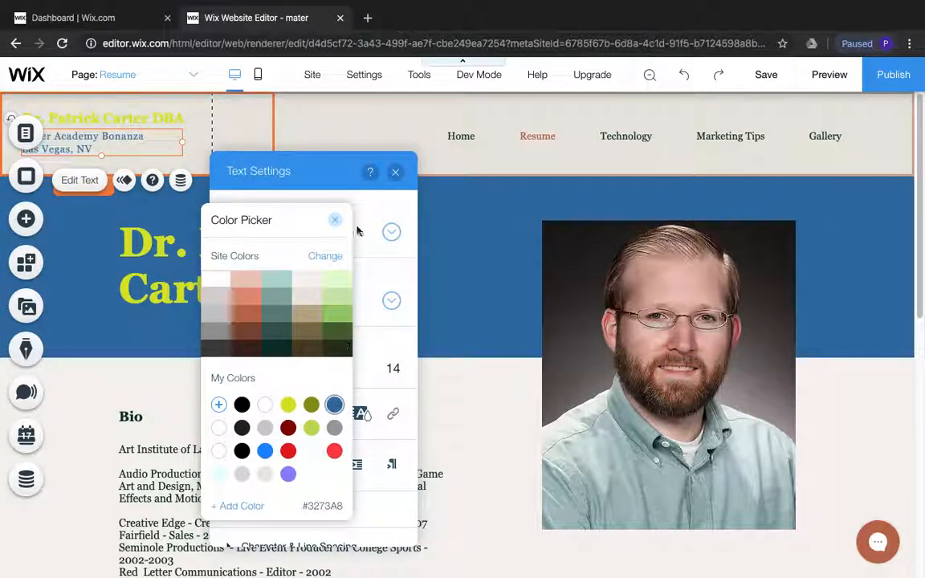
pyautogui.click(379, 188)
pyautogui.click(395, 171)
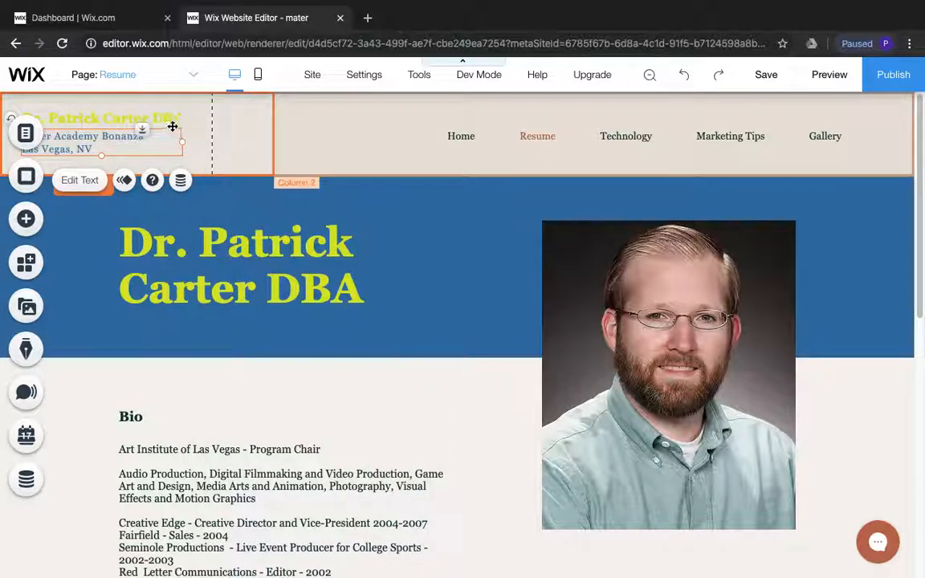
# Color the name and degree line in the site header with blue #3273A8
pyautogui.click(163, 122)
pyautogui.doubleClick(163, 122)
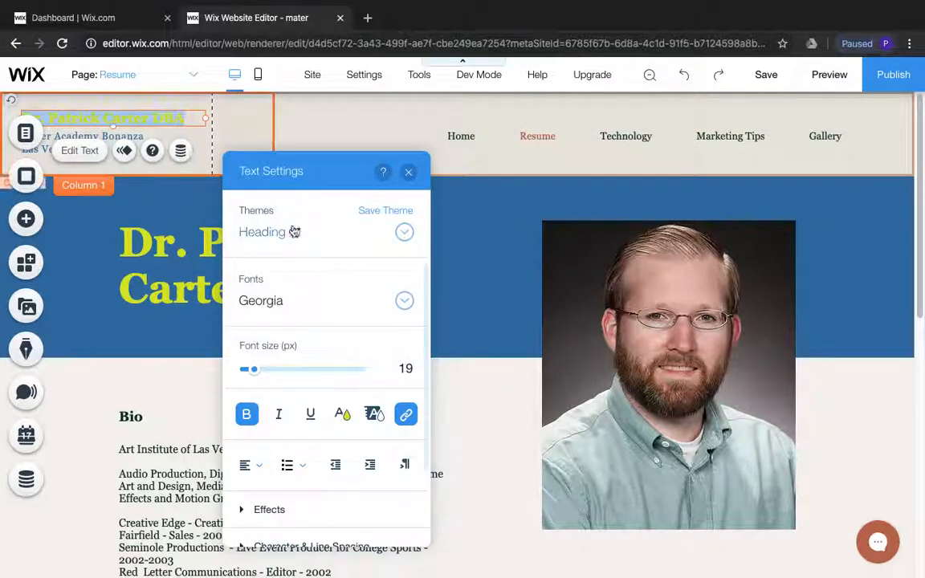
pyautogui.click(342, 415)
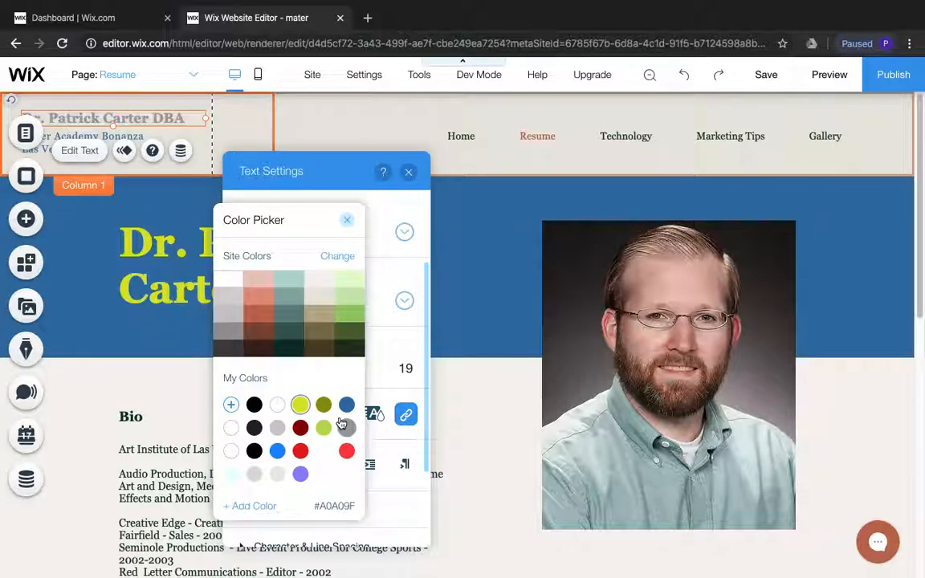
pyautogui.click(344, 406)
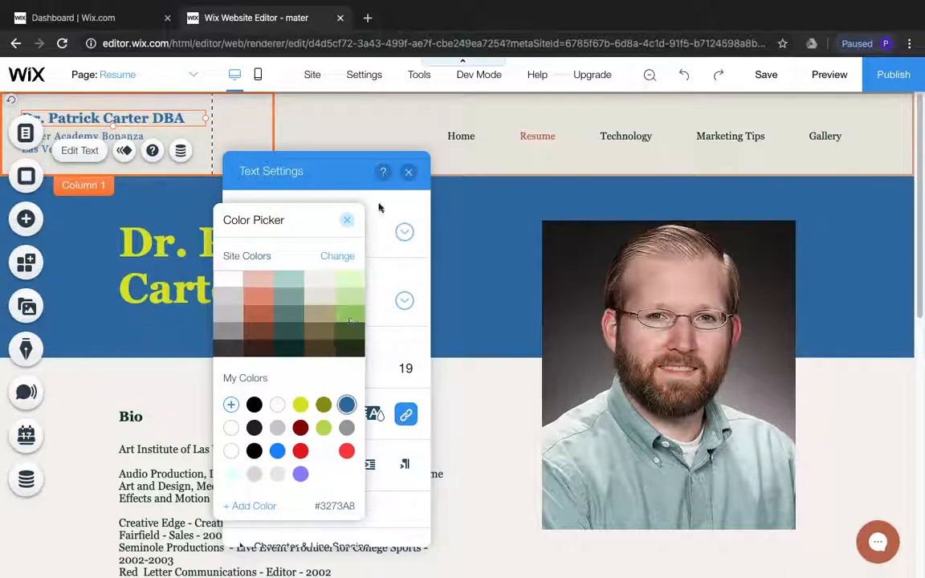
pyautogui.click(407, 173)
pyautogui.click(408, 172)
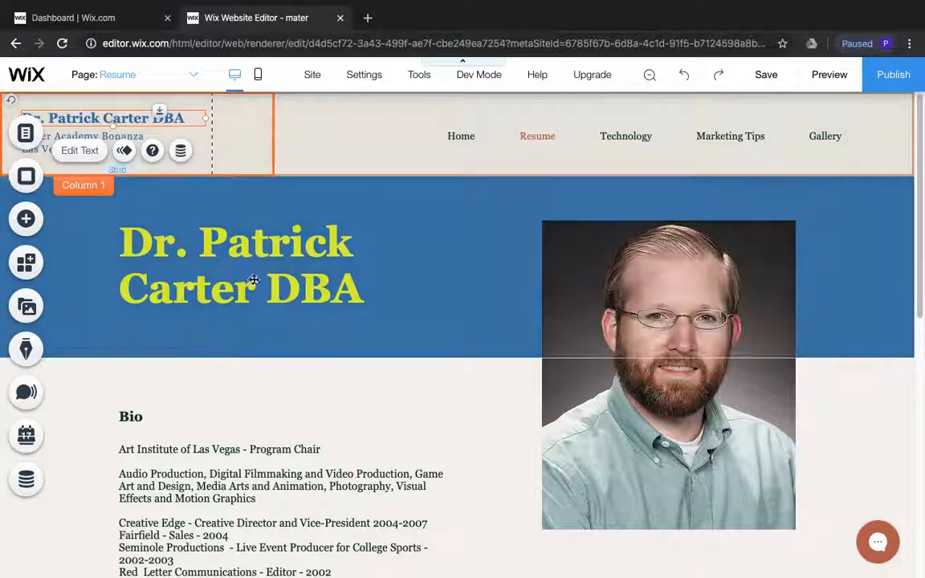
# Format the whole job history text under the Bio heading as a bulleted list
pyautogui.scroll(-2, 268, 277)
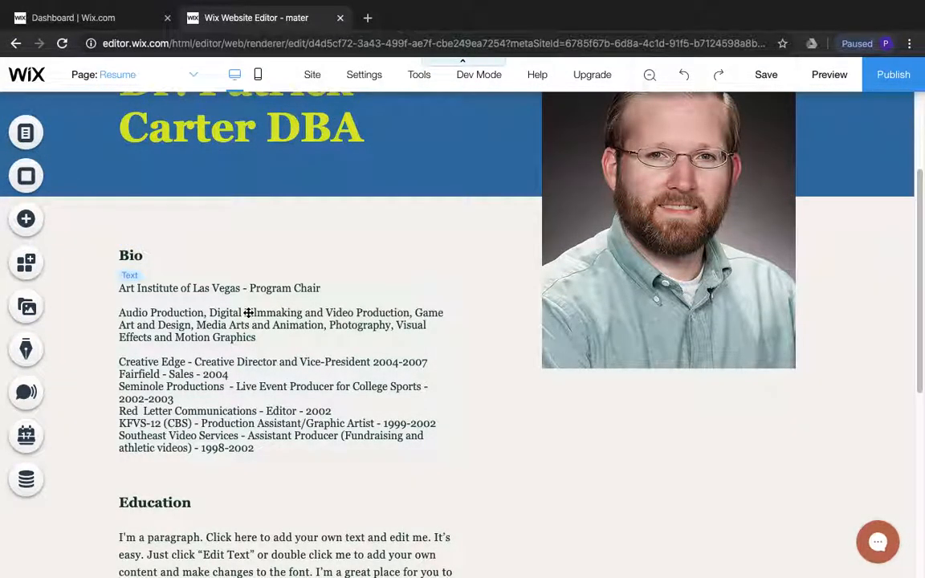
pyautogui.click(250, 312)
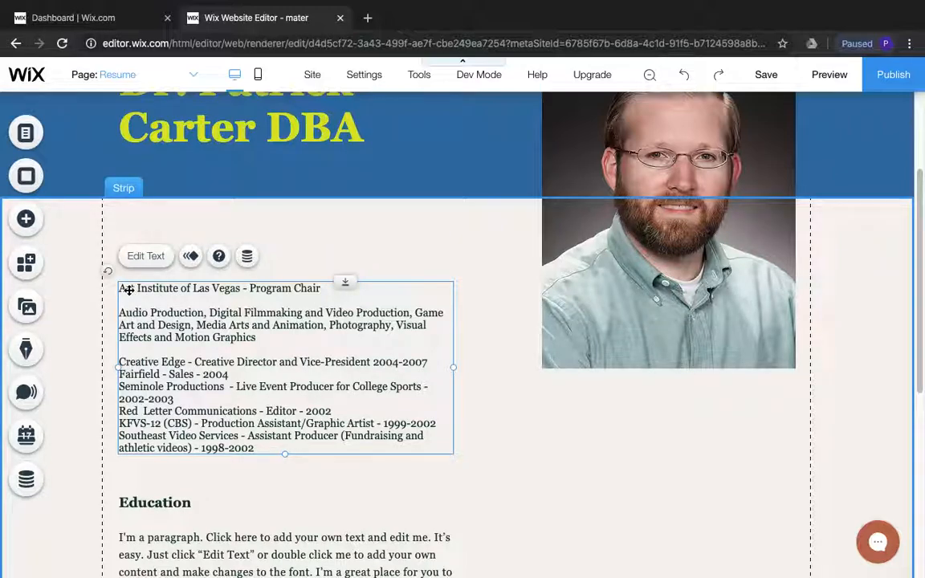
pyautogui.doubleClick(128, 290)
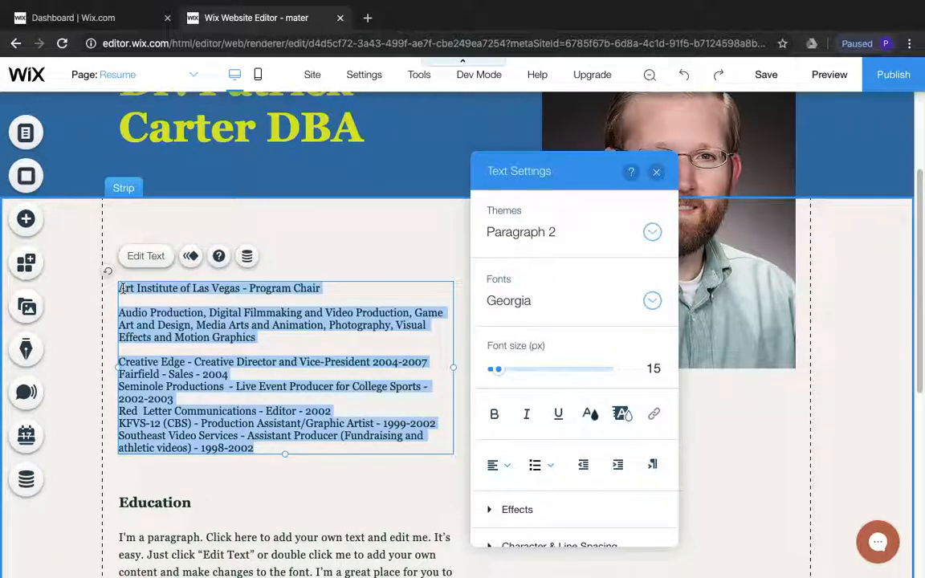
pyautogui.click(538, 473)
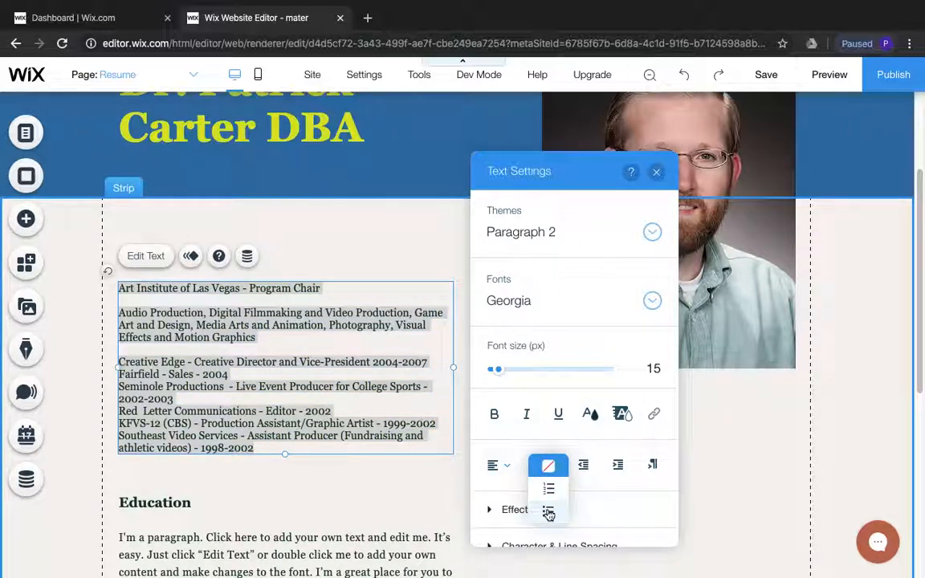
pyautogui.click(548, 512)
pyautogui.click(248, 374)
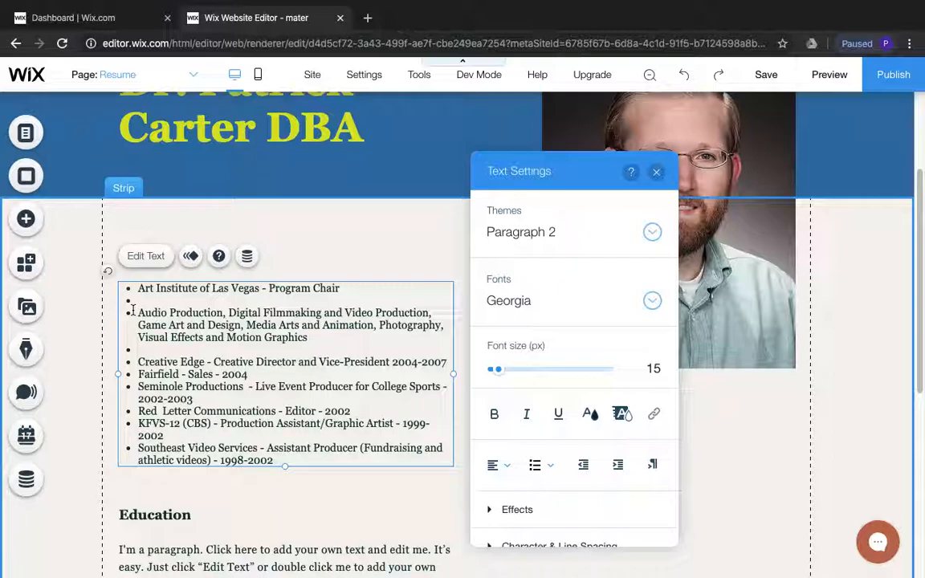
# Join the Audio Production line to the "Program Chair" bullet after a colon and remove the empty bullets from the Bio list
pyautogui.click(138, 313)
pyautogui.press('BackSpace')
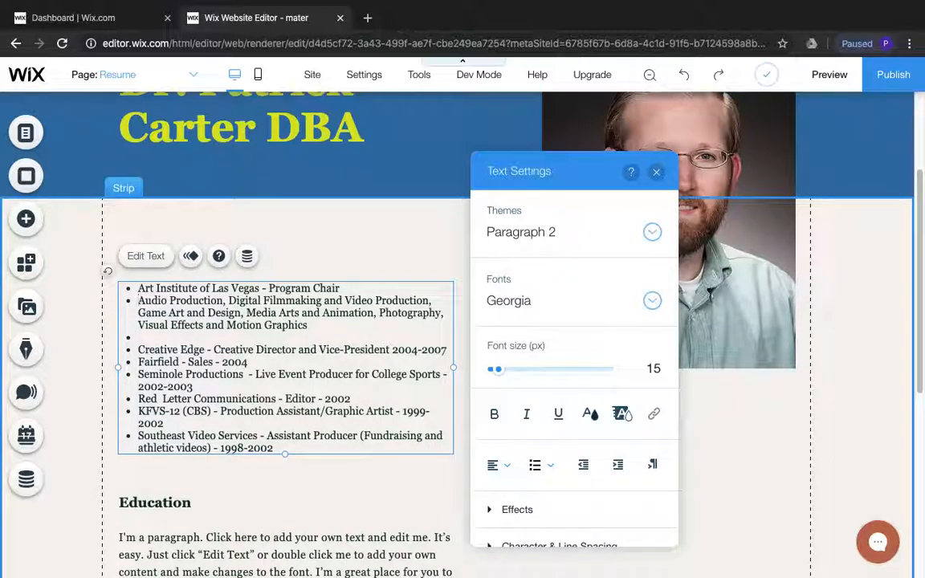
pyautogui.press('BackSpace')
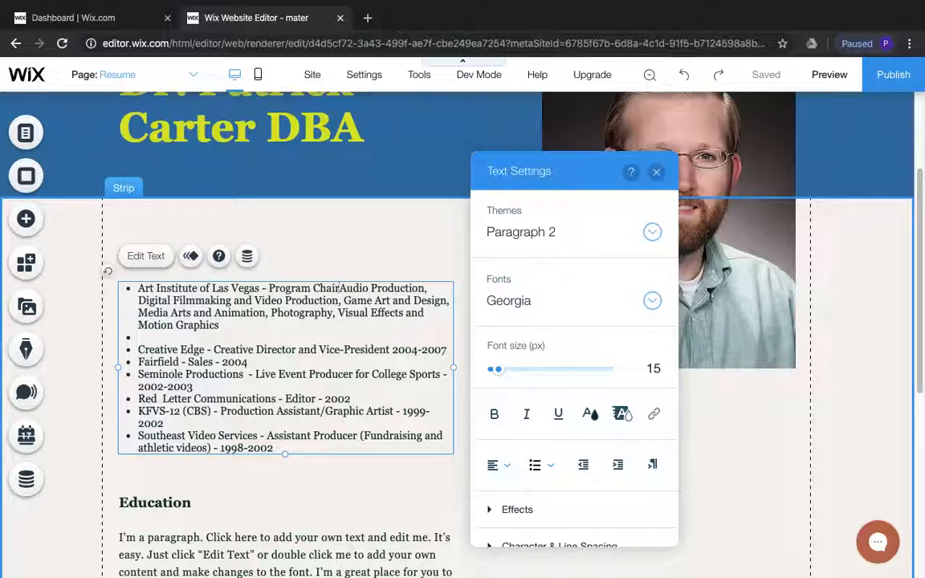
pyautogui.write(':')
pyautogui.press('Return')
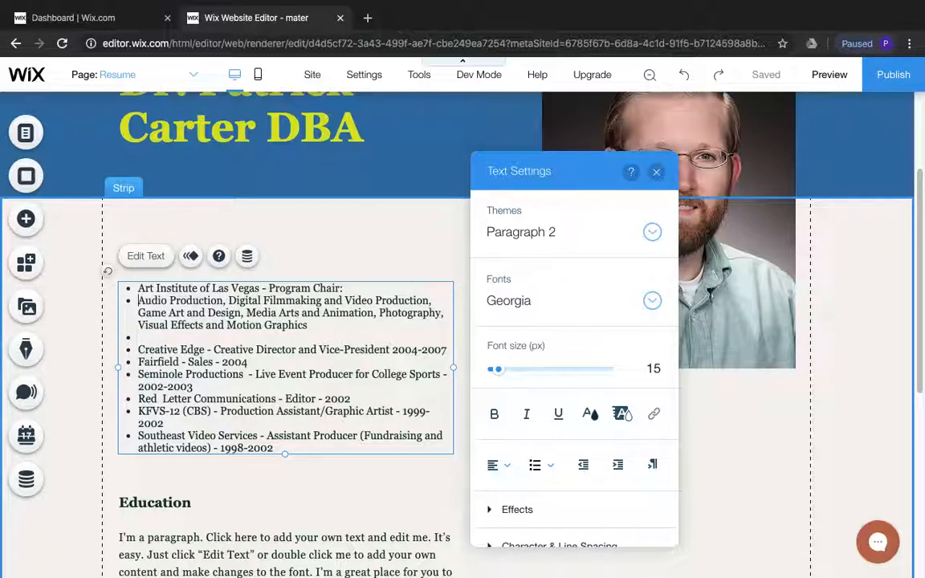
pyautogui.press('BackSpace')
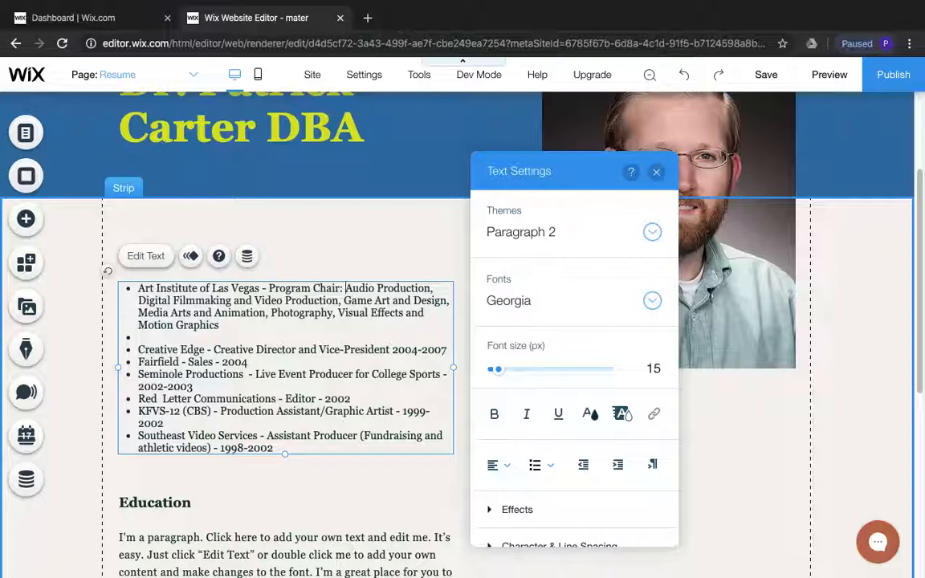
pyautogui.click(138, 349)
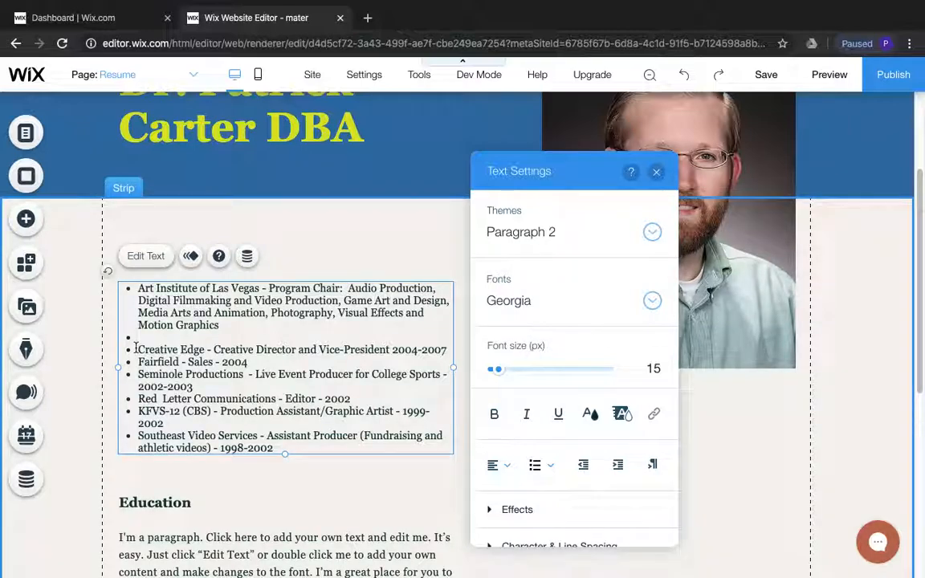
pyautogui.press('BackSpace')
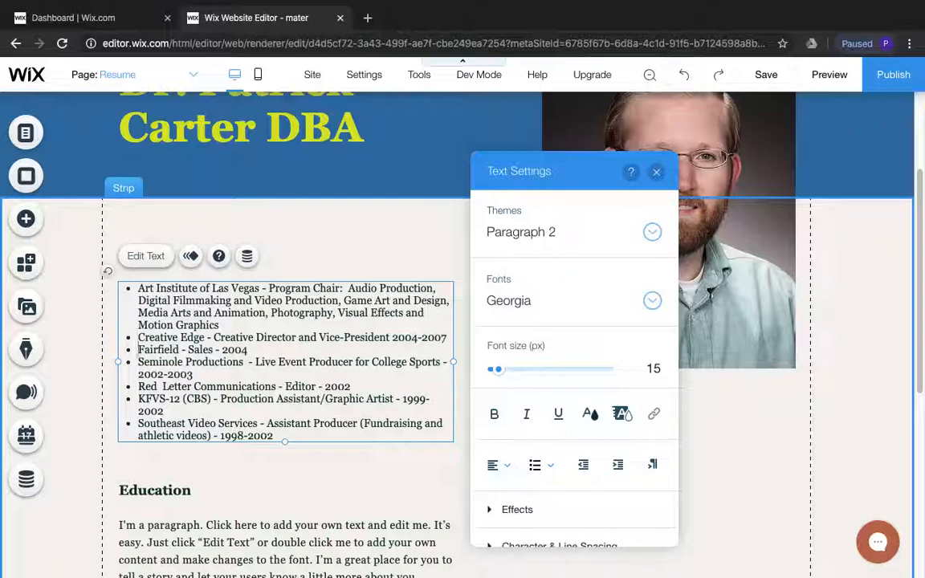
# Replace the placeholder paragraph under the Education heading with "Doctor of Business Administration"
pyautogui.scroll(-3, 182, 389)
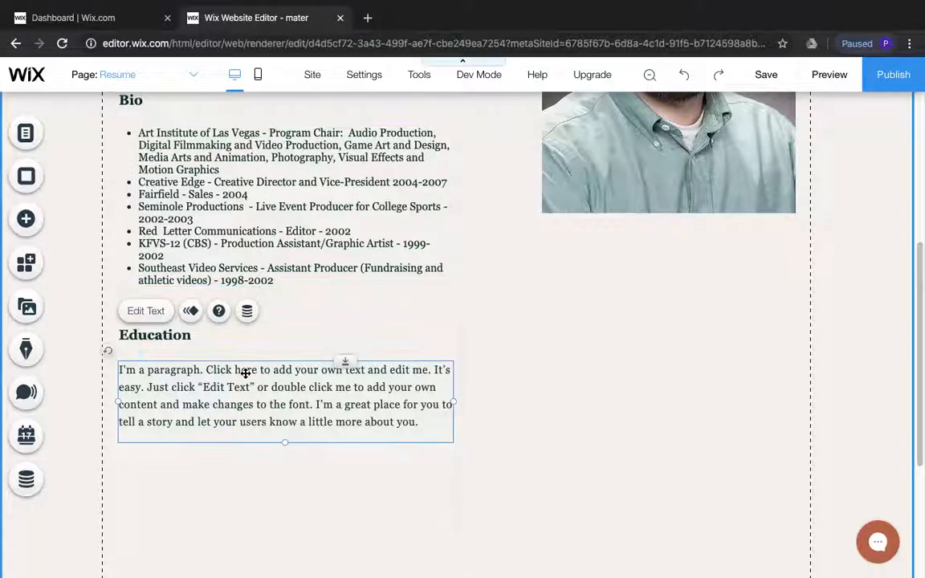
pyautogui.doubleClick(242, 373)
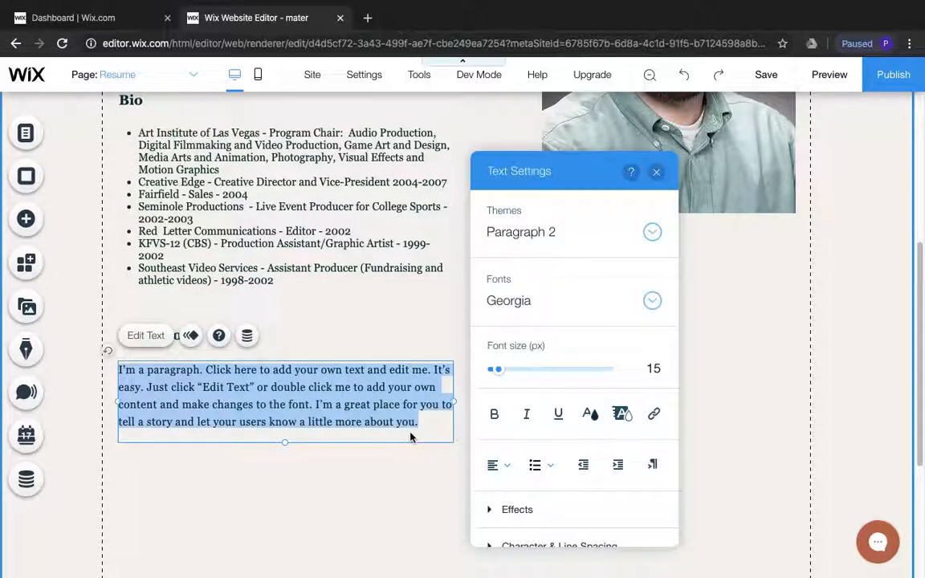
pyautogui.write('Doctorate')
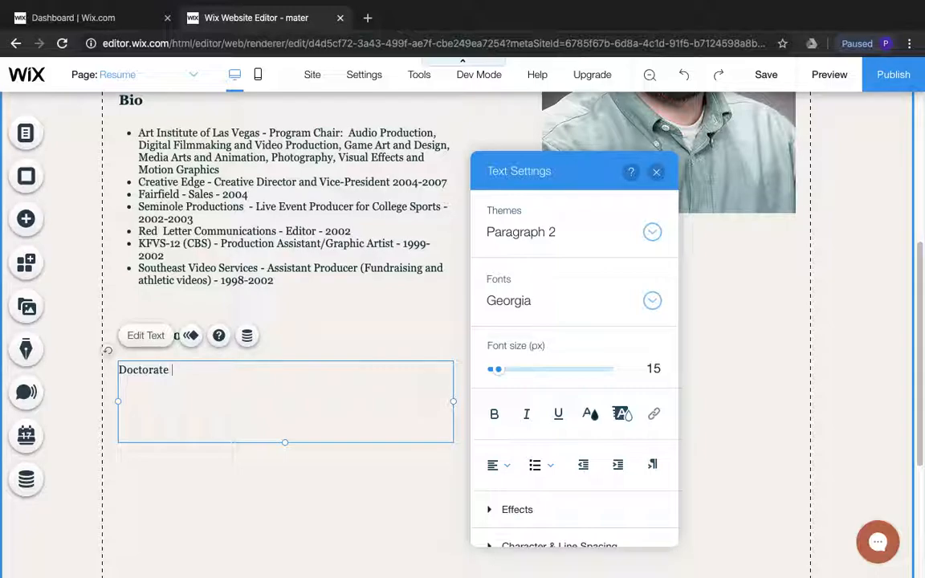
pyautogui.press('BackSpace')
pyautogui.press('BackSpace')
pyautogui.press('BackSpace')
pyautogui.press('BackSpace')
pyautogui.write('of Business A')
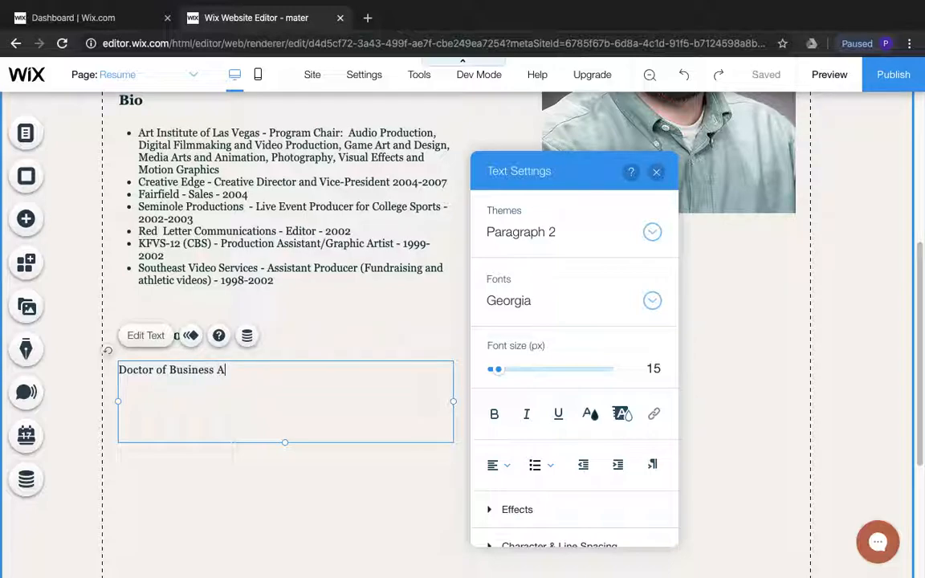
pyautogui.write('dmin')
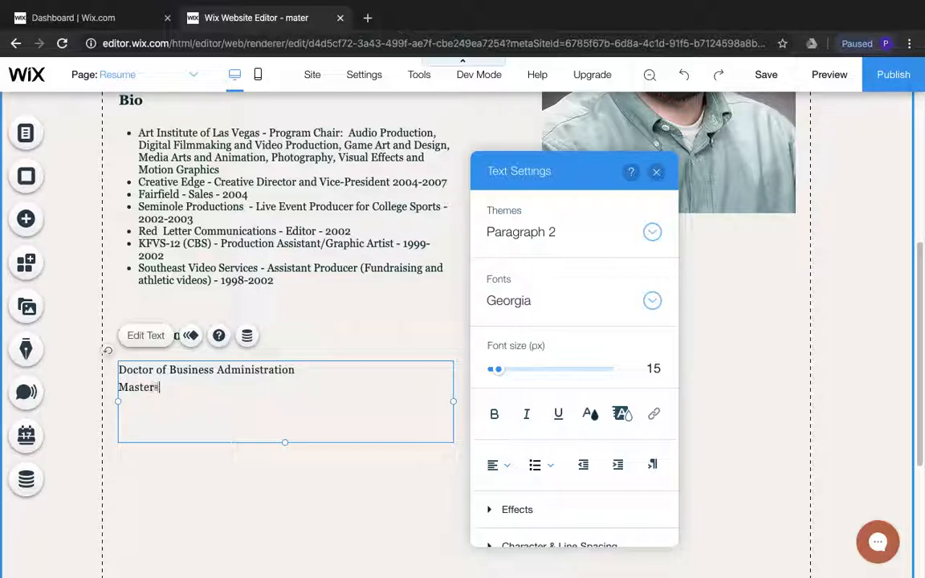
pyautogui.write('istration')
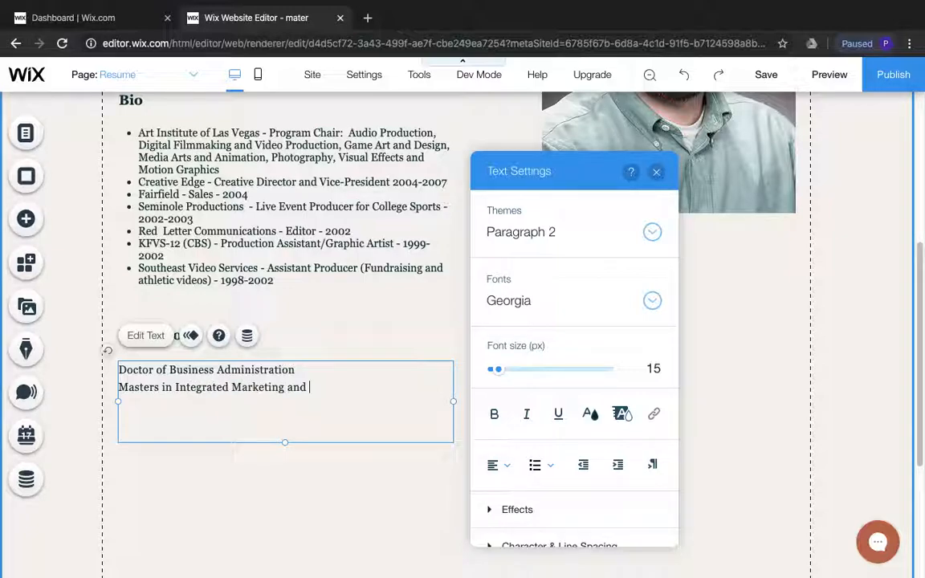
# Add a second Education line reading "Masters in Integrated Marketing and Communication Management", correcting its spelling
pyautogui.write('ni')
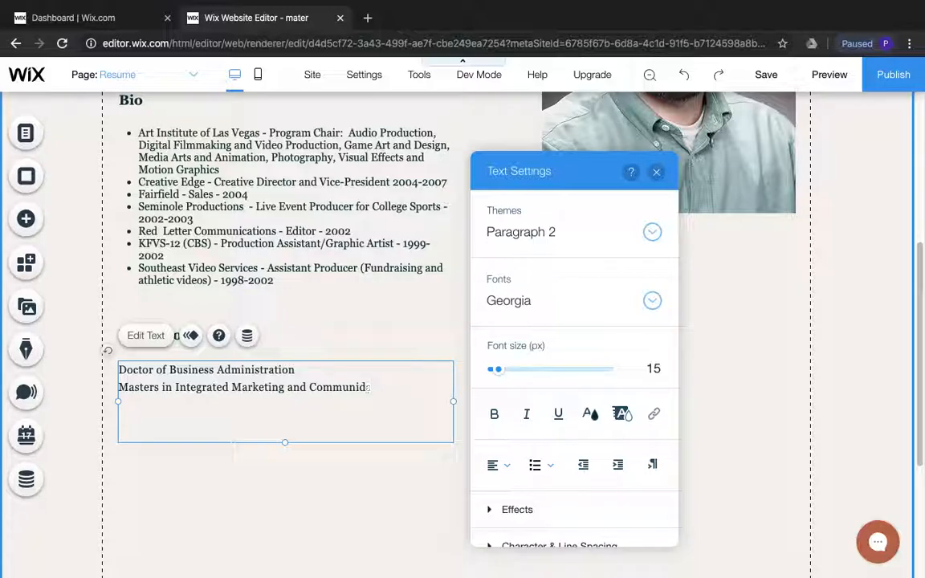
pyautogui.write('cation Managmenent')
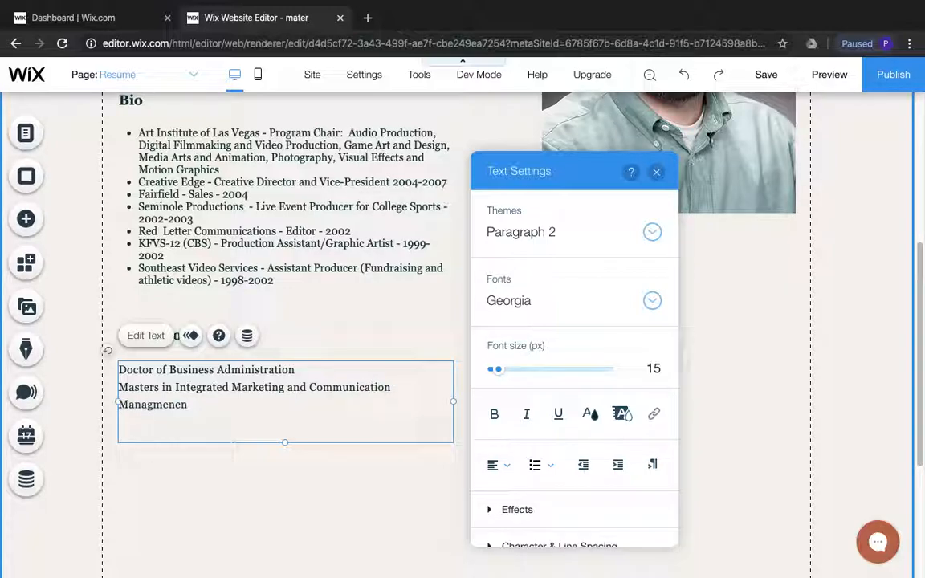
pyautogui.press('BackSpace')
pyautogui.press('BackSpace')
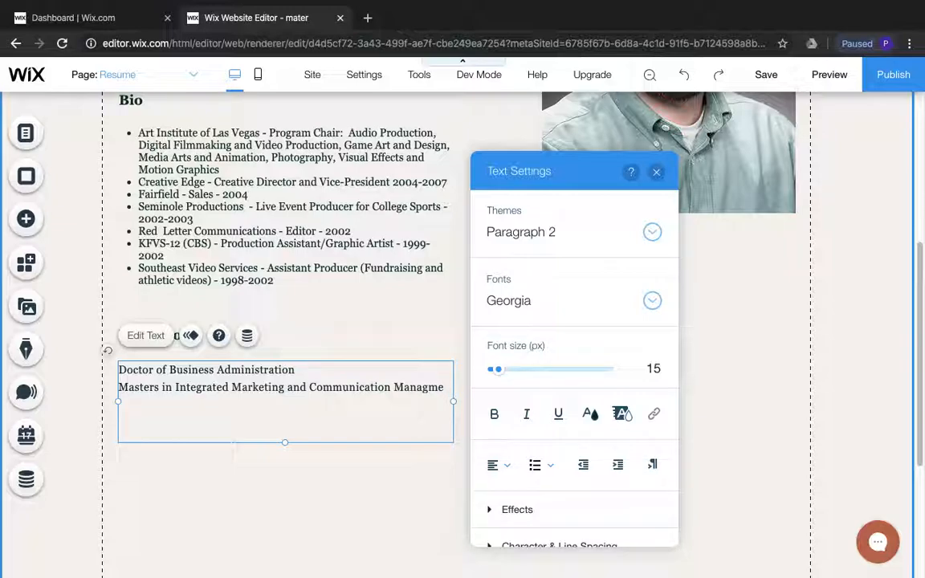
pyautogui.write('t')
pyautogui.press('Return')
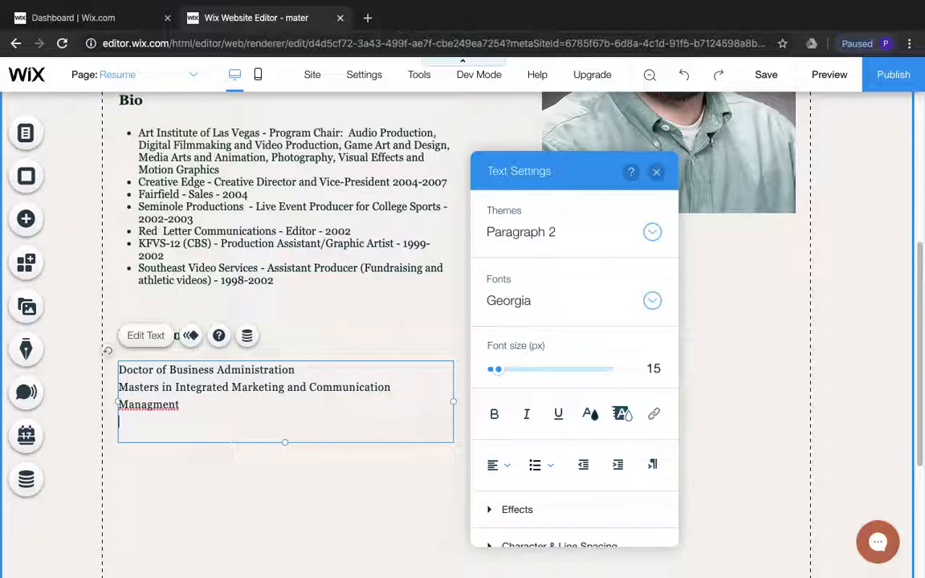
pyautogui.press('Up')
pyautogui.press('Right')
pyautogui.press('Right')
pyautogui.press('Right')
pyautogui.press('Right')
pyautogui.press('Right')
pyautogui.write('e')
pyautogui.press('Return')
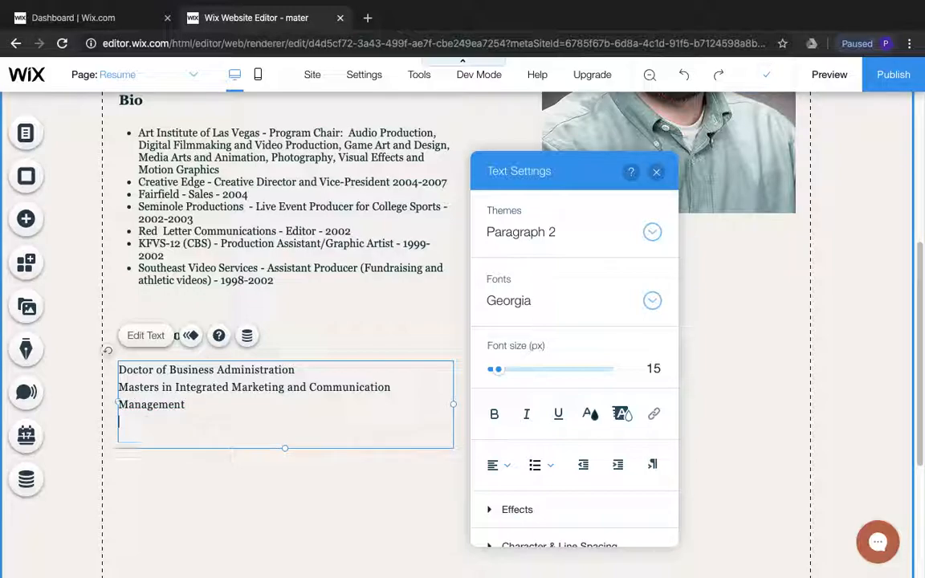
# Add a third Education line reading "BS - Mass Communications"
pyautogui.write('BS - Mass Communications C')
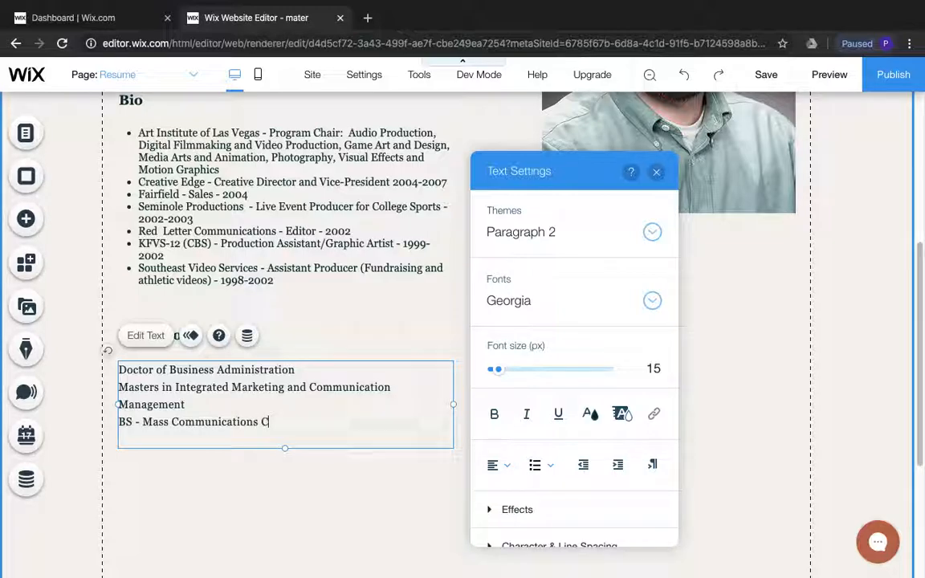
pyautogui.press('BackSpace')
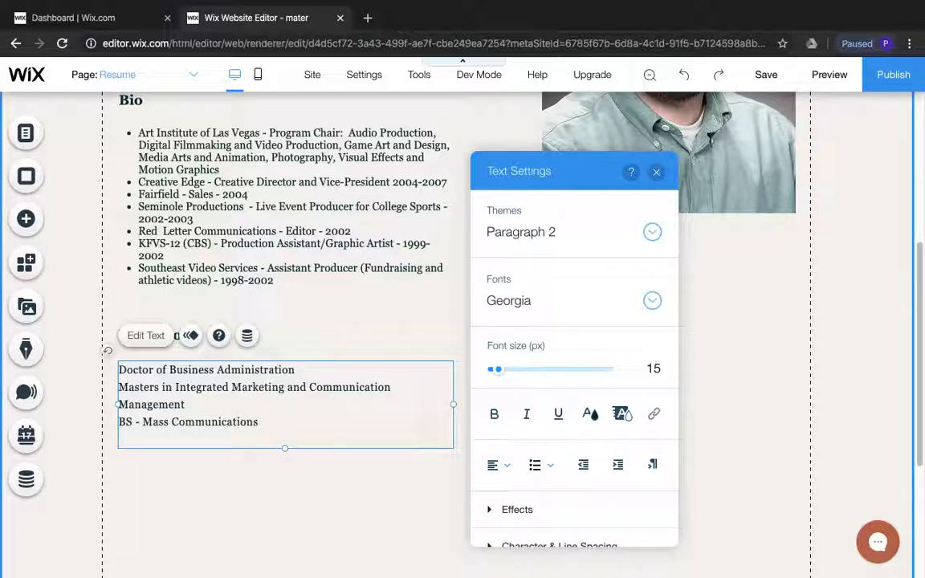
# Replace "Masters in" with "MS -" at the start of the second Education line and finish editing the text
pyautogui.click(175, 386)
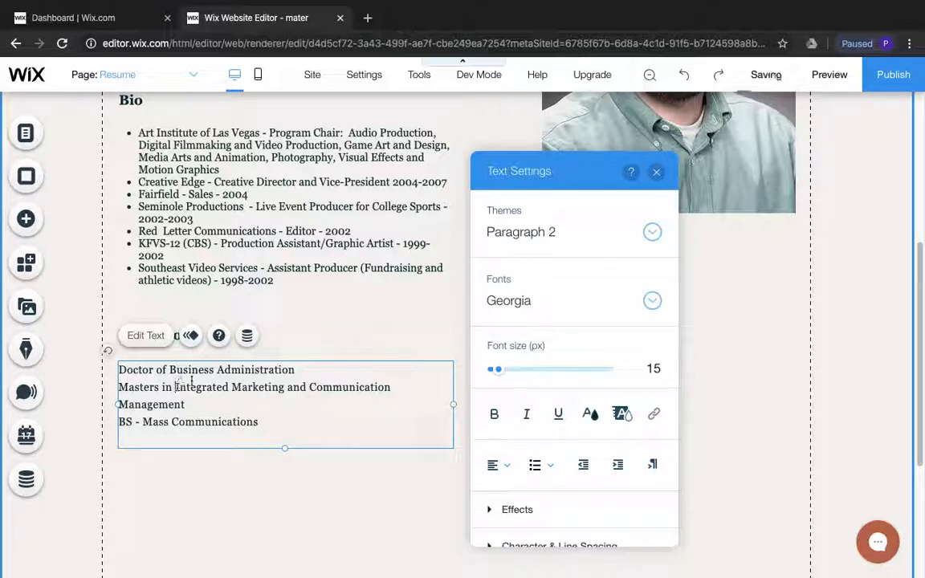
pyautogui.press('BackSpace')
pyautogui.press('BackSpace')
pyautogui.press('BackSpace')
pyautogui.press('BackSpace')
pyautogui.press('BackSpace')
pyautogui.press('BackSpace')
pyautogui.press('BackSpace')
pyautogui.press('BackSpace')
pyautogui.press('BackSpace')
pyautogui.press('BackSpace')
pyautogui.press('BackSpace')
pyautogui.press('BackSpace')
pyautogui.press('Return')
pyautogui.write('MS -')
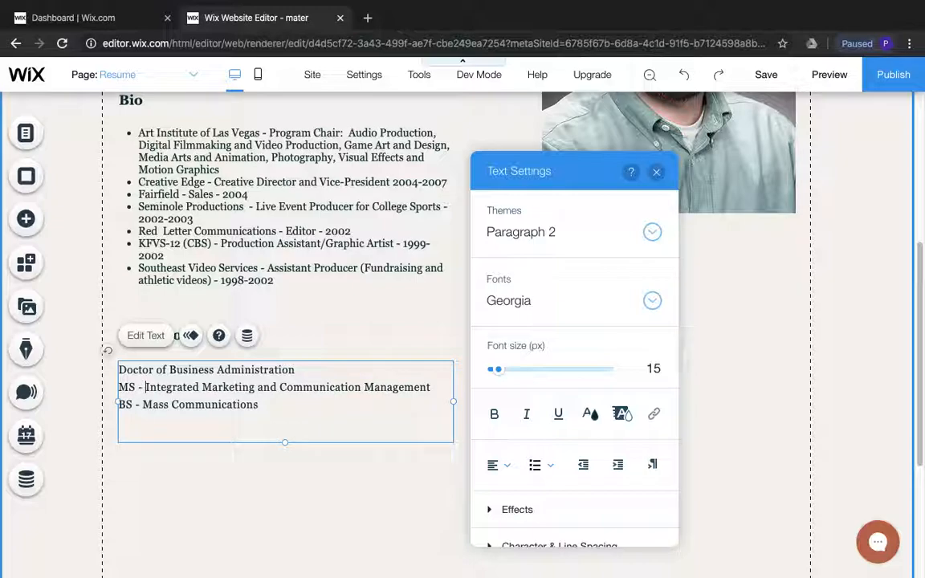
pyautogui.click(315, 340)
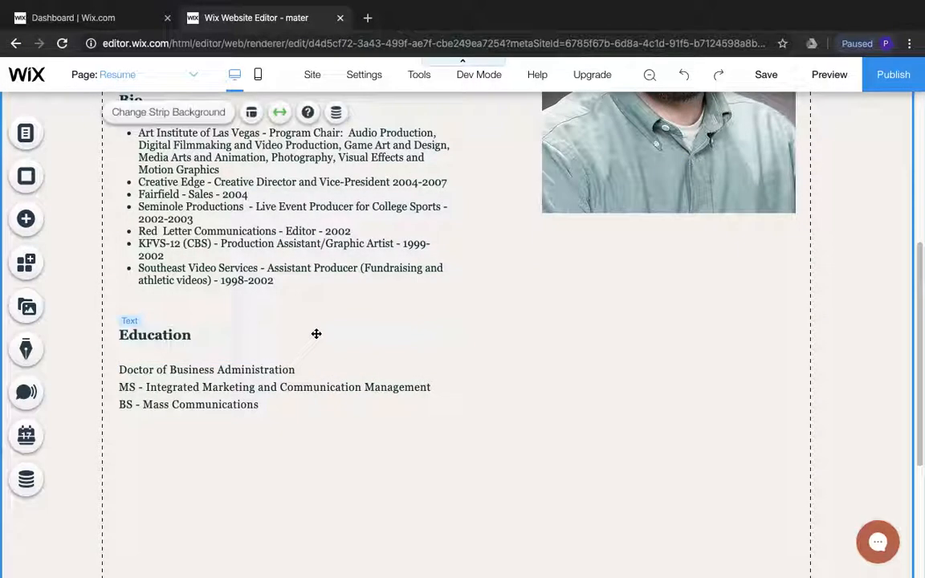
# Change the Bio heading on the Resume page to "Experience"
pyautogui.scroll(3, 309, 325)
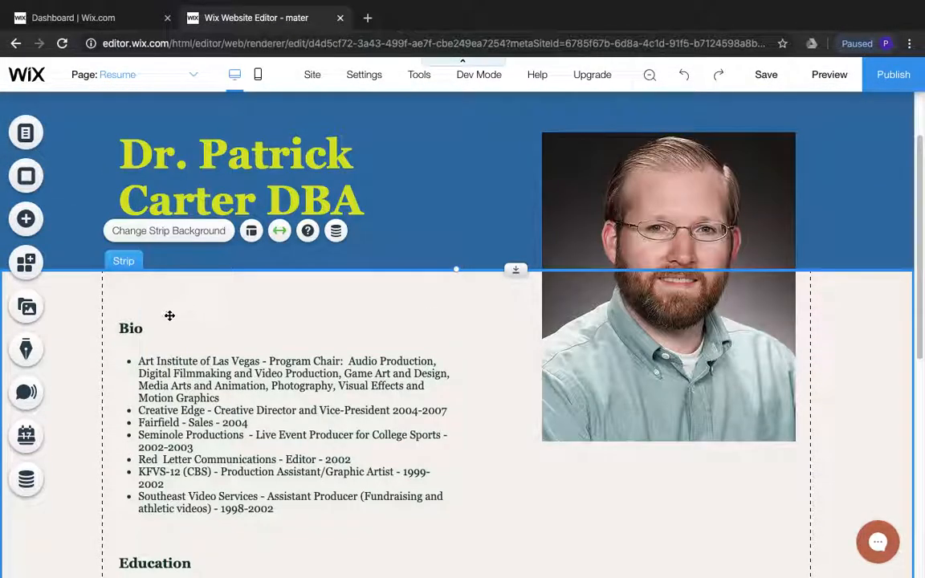
pyautogui.click(132, 328)
pyautogui.doubleClick(151, 329)
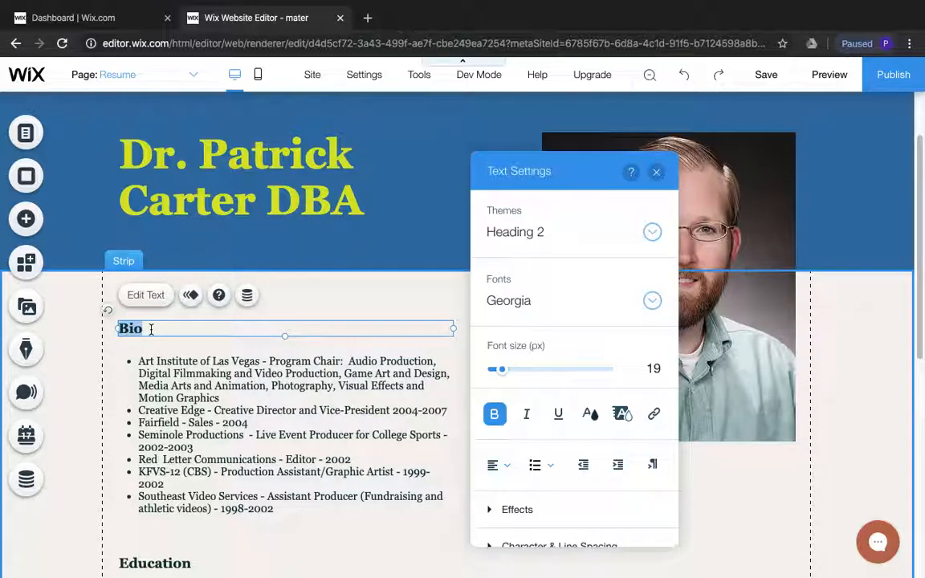
pyautogui.write('Experience')
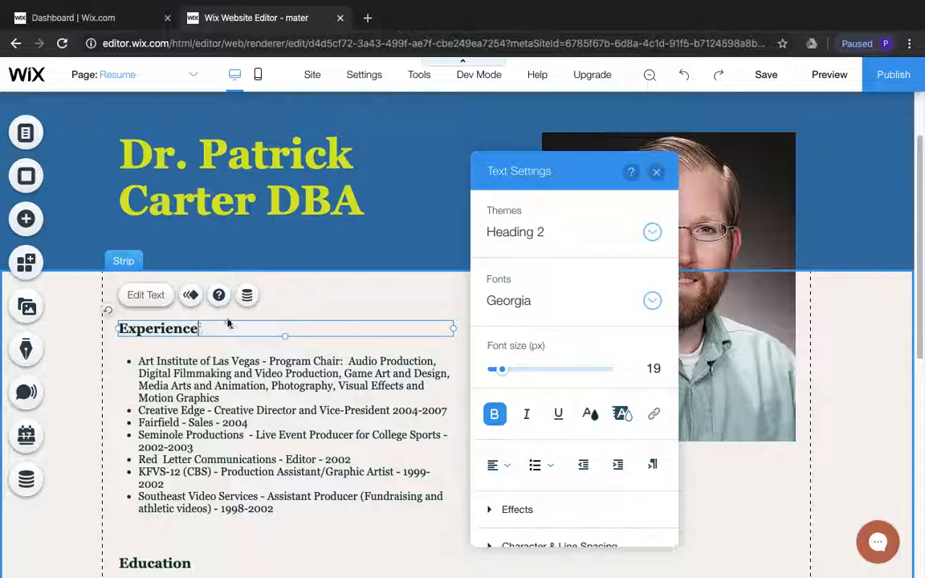
pyautogui.click(360, 304)
pyautogui.scroll(-5, 398, 345)
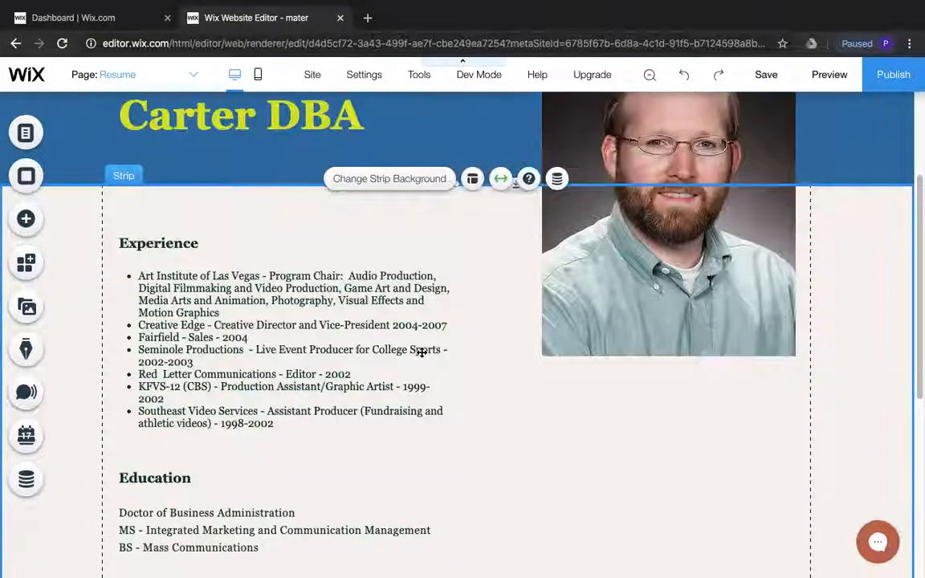
# Go to the Technology page and color its Technology heading with blue #3273A8
pyautogui.scroll(4, 421, 349)
pyautogui.scroll(3, 420, 346)
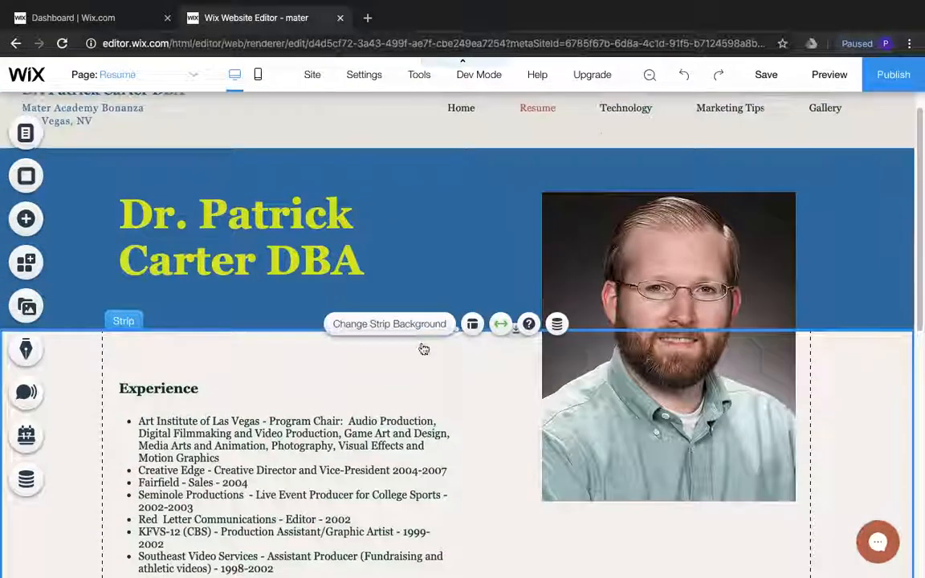
pyautogui.click(25, 135)
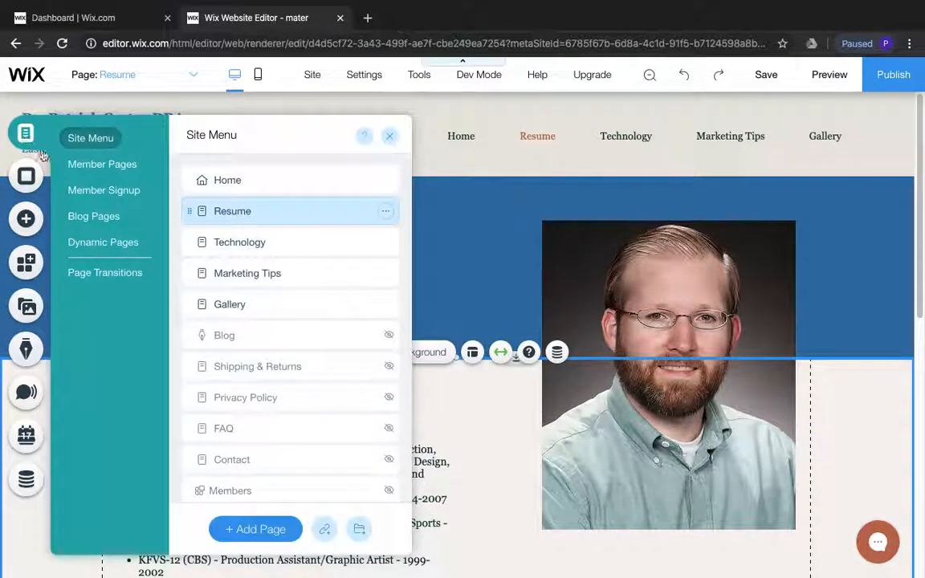
pyautogui.click(239, 243)
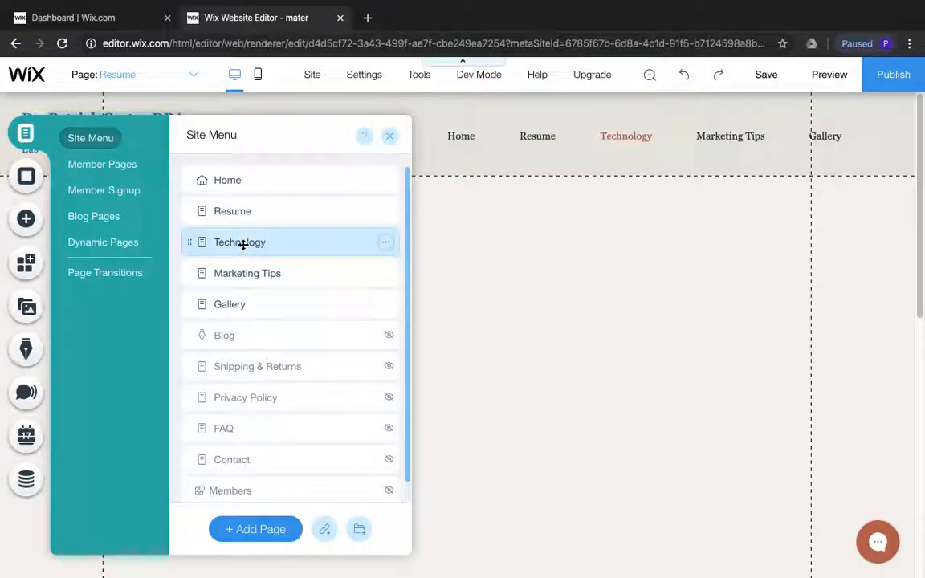
pyautogui.click(557, 215)
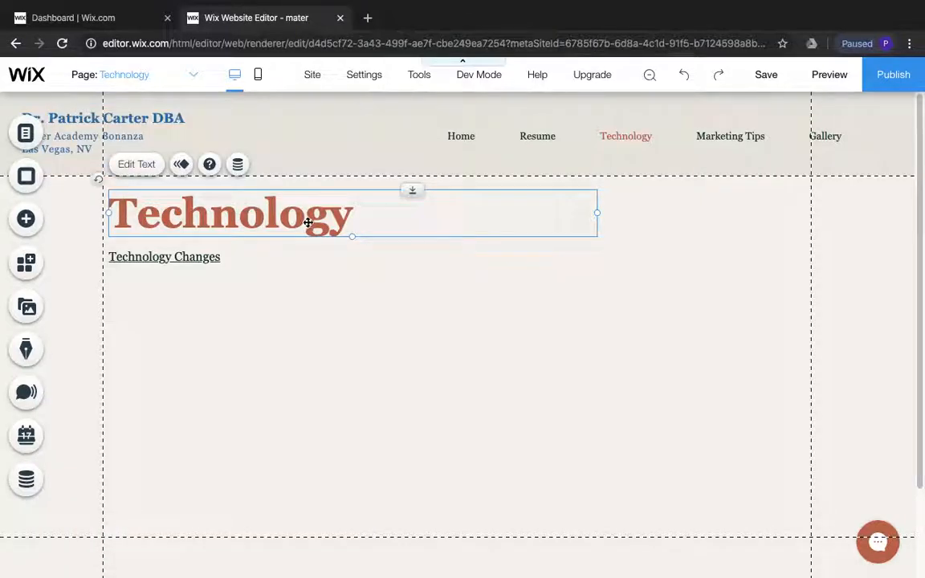
pyautogui.doubleClick(308, 222)
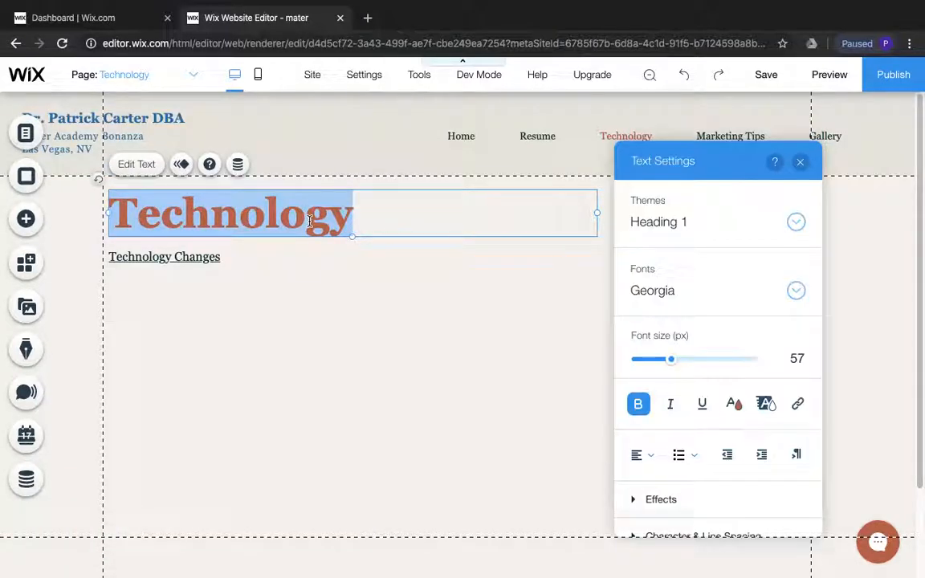
pyautogui.click(734, 403)
pyautogui.click(739, 399)
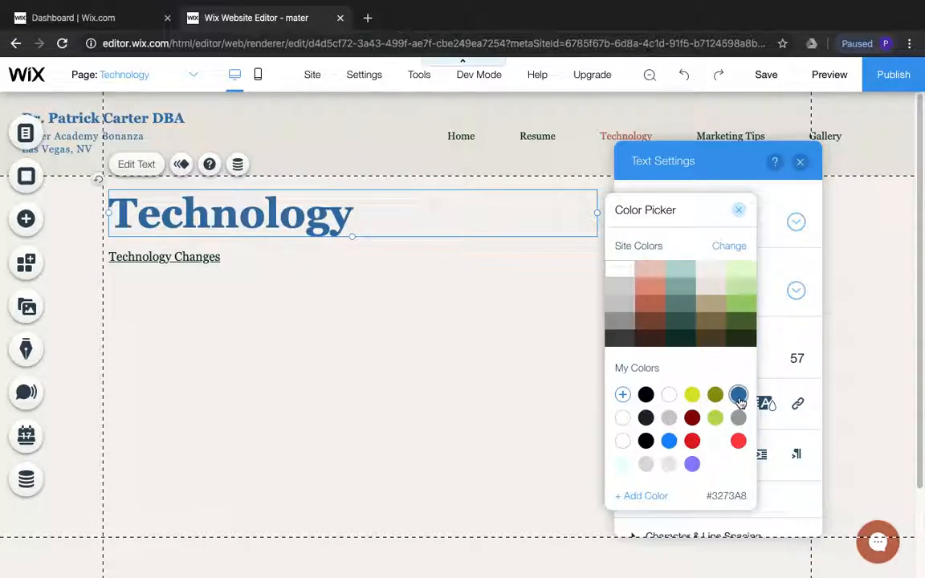
pyautogui.click(572, 346)
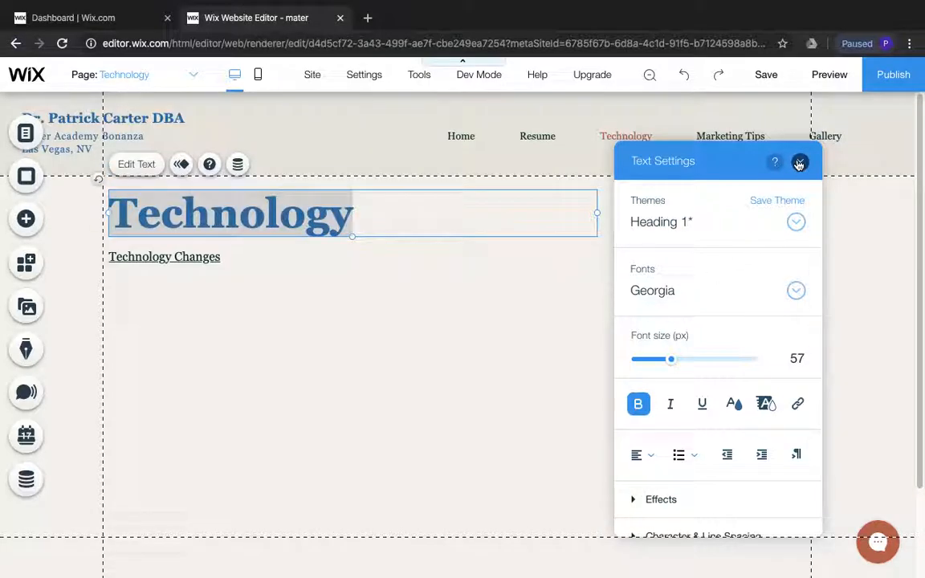
pyautogui.click(799, 164)
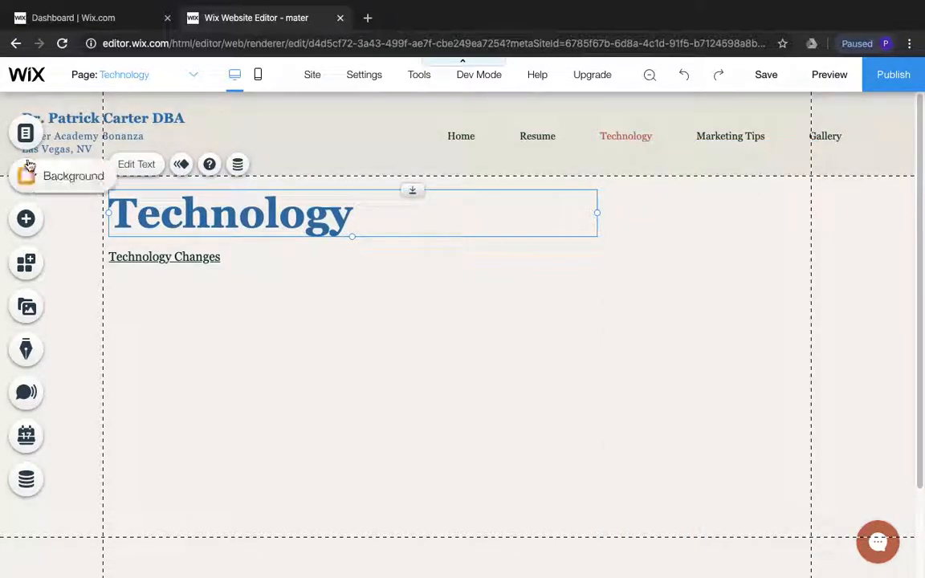
# Go to the Marketing Tips page and color its Marketing Tips heading with blue #3273A8
pyautogui.click(25, 132)
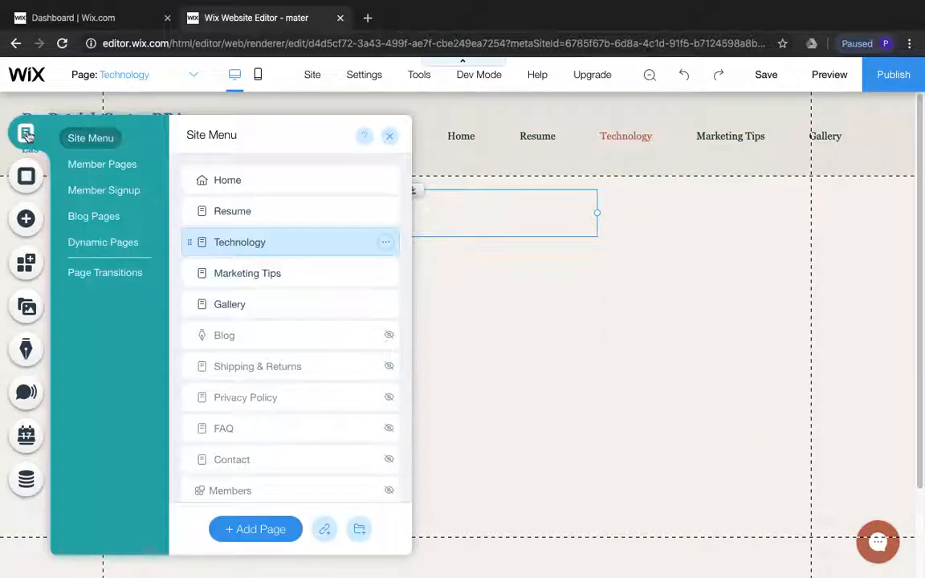
pyautogui.click(269, 276)
pyautogui.click(499, 305)
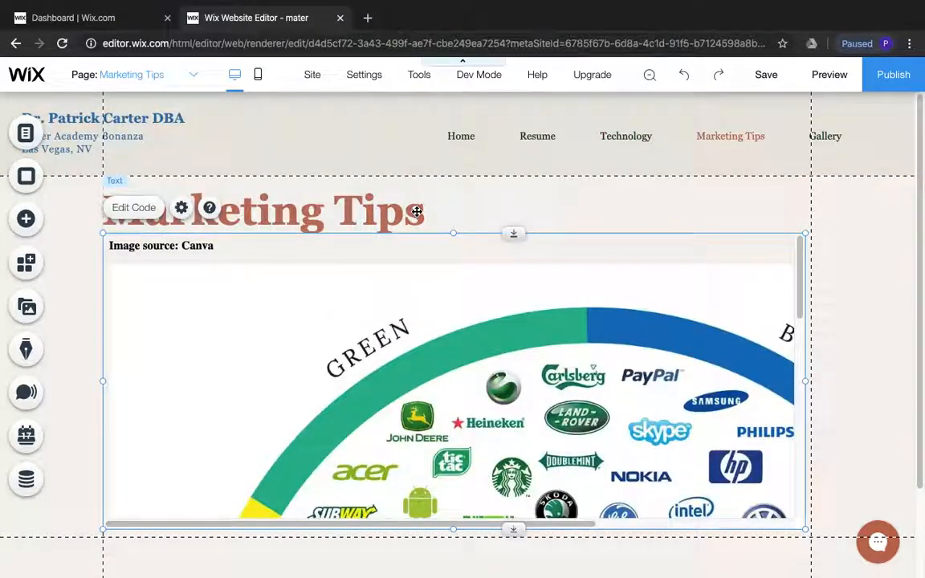
pyautogui.click(386, 212)
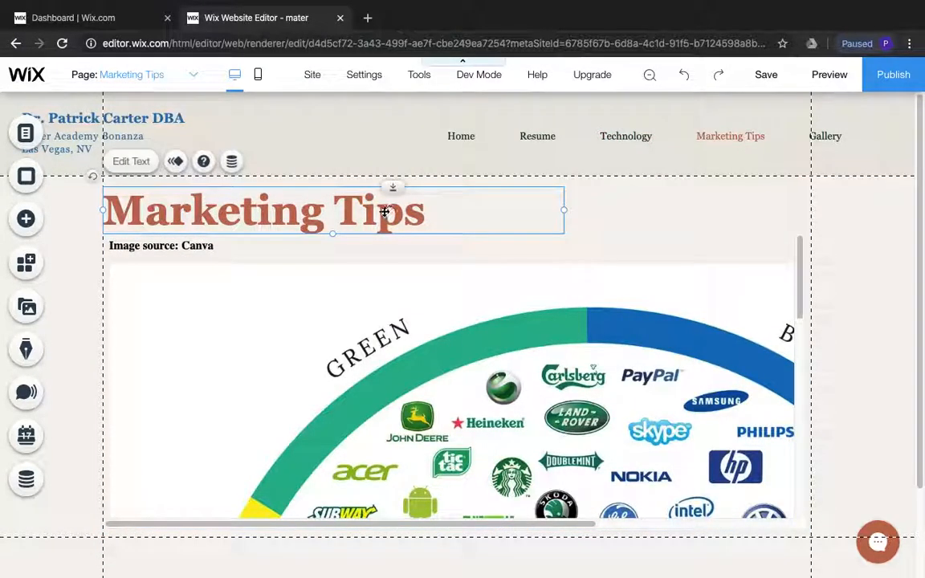
pyautogui.doubleClick(366, 211)
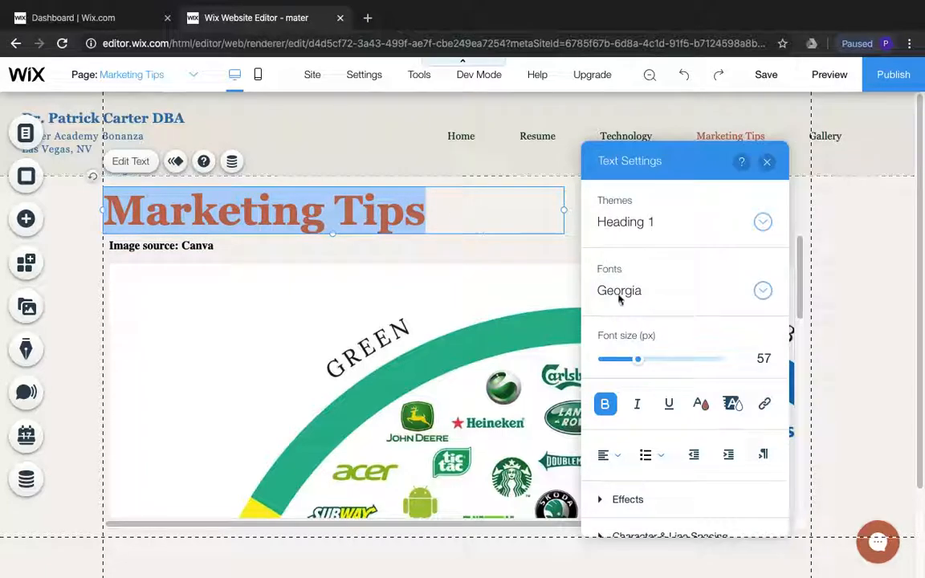
pyautogui.click(709, 411)
pyautogui.click(705, 394)
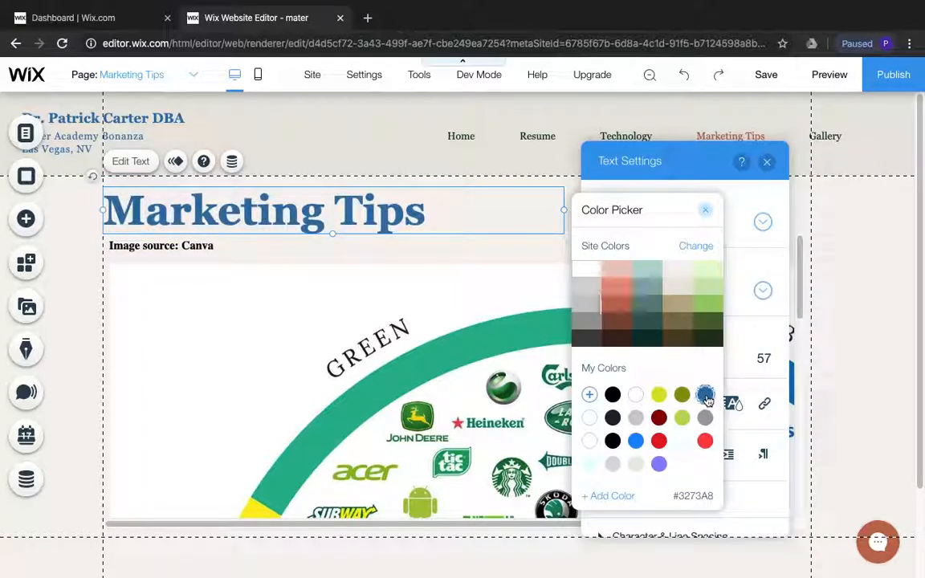
pyautogui.click(705, 211)
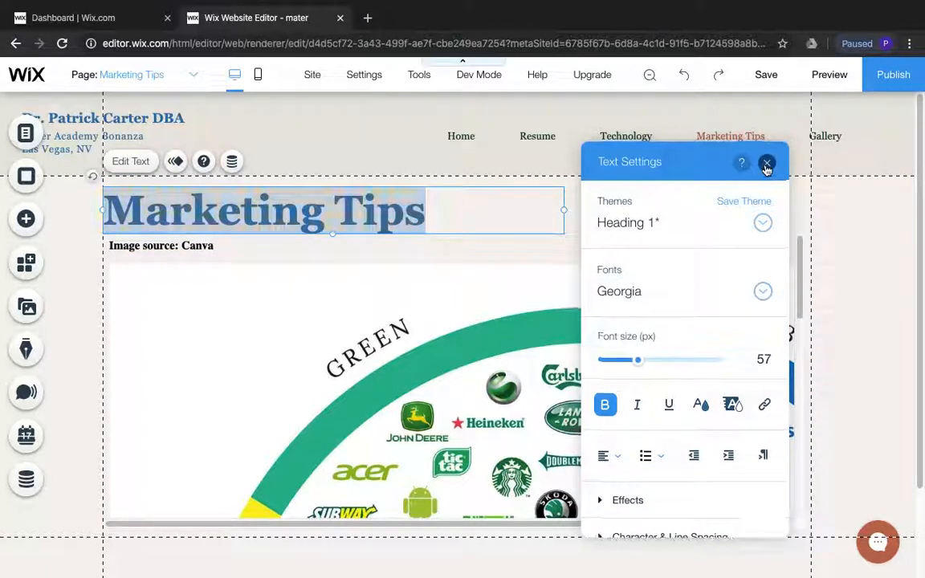
pyautogui.click(767, 161)
pyautogui.click(642, 228)
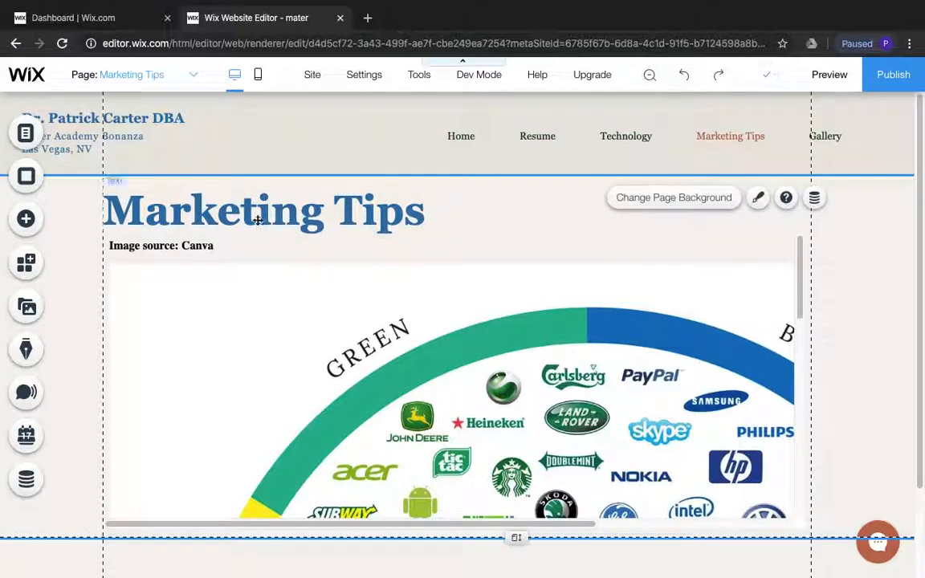
# Go to the Gallery page and color its Gallery heading with the saved yellow
pyautogui.click(21, 141)
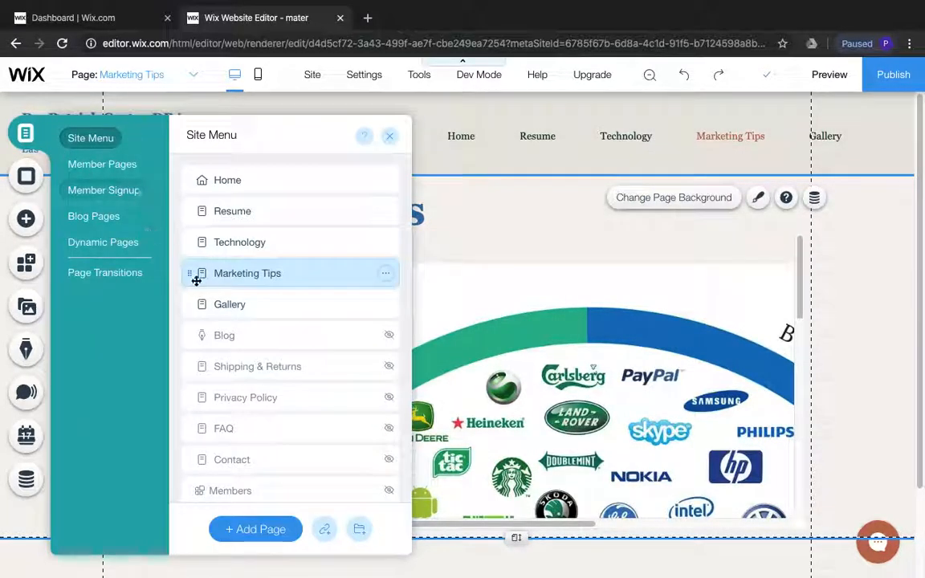
pyautogui.click(250, 311)
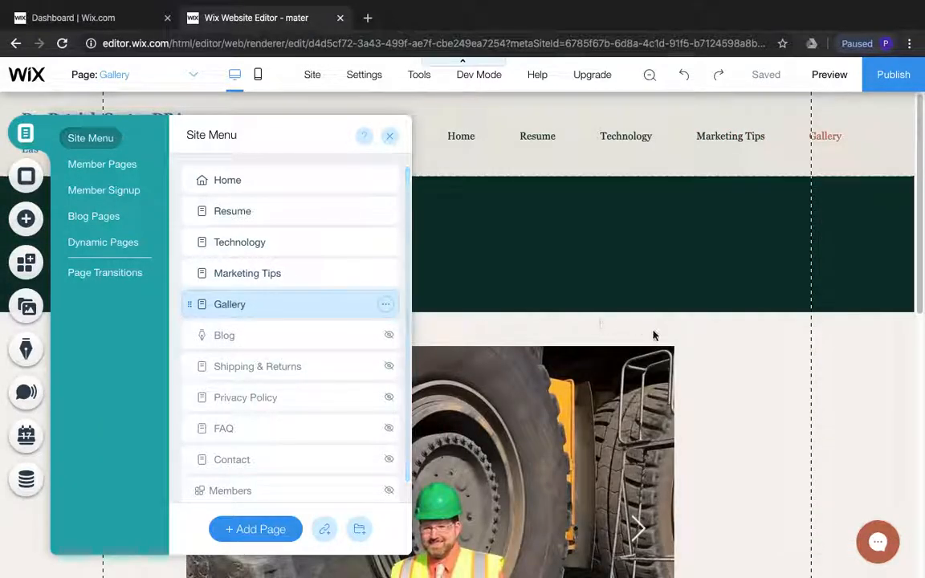
pyautogui.click(565, 322)
pyautogui.click(250, 240)
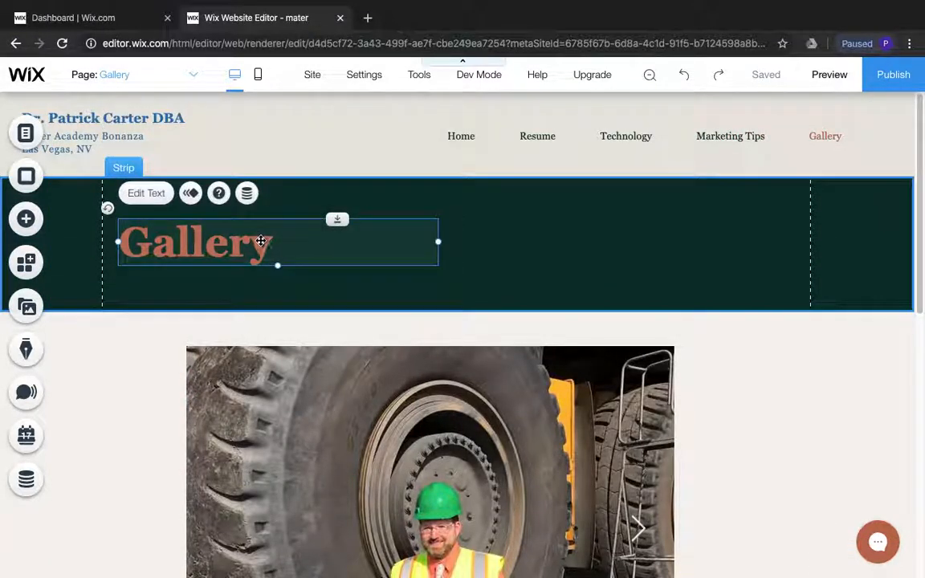
pyautogui.doubleClick(249, 239)
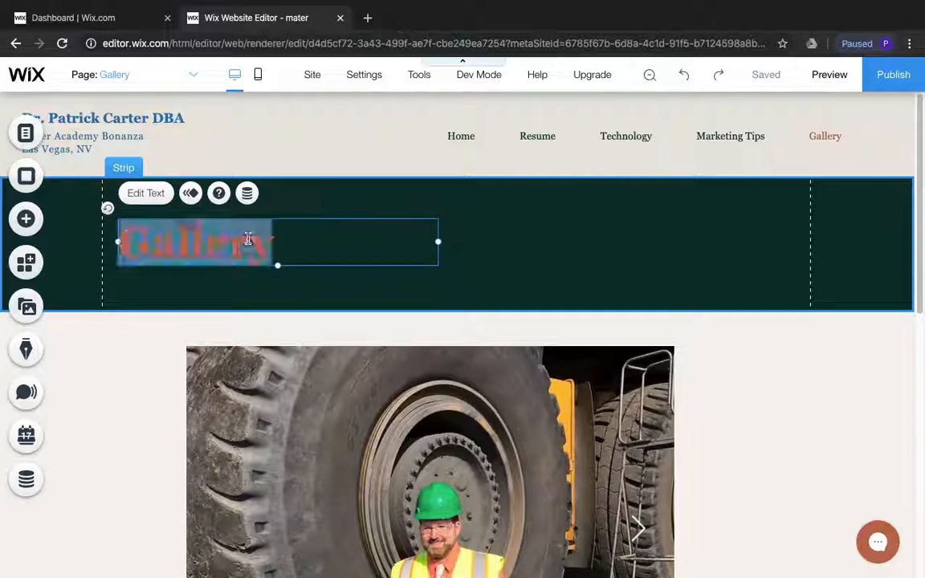
pyautogui.click(575, 413)
pyautogui.click(533, 405)
# Change the background color of the strip behind the Gallery heading to blue #3273A8
pyautogui.click(694, 273)
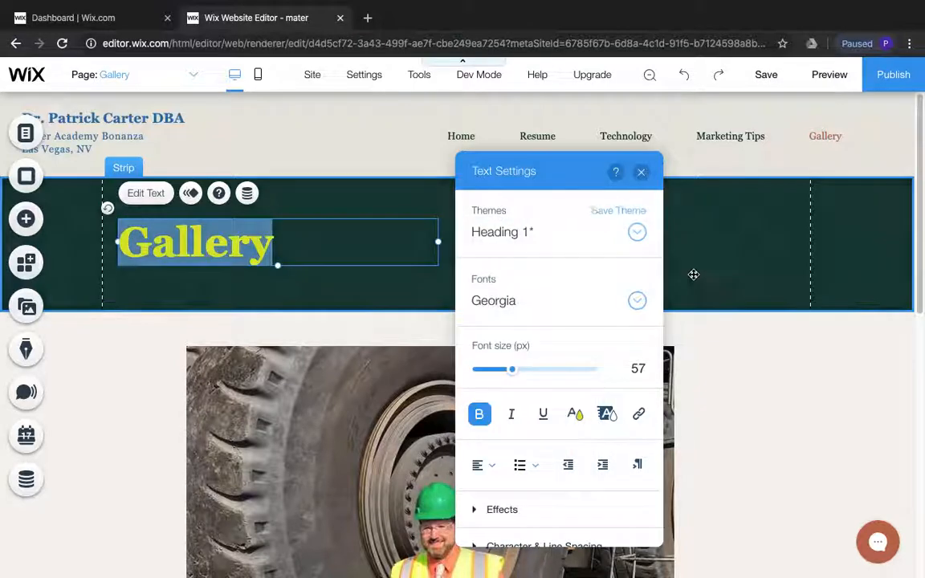
pyautogui.rightClick(708, 267)
pyautogui.click(759, 128)
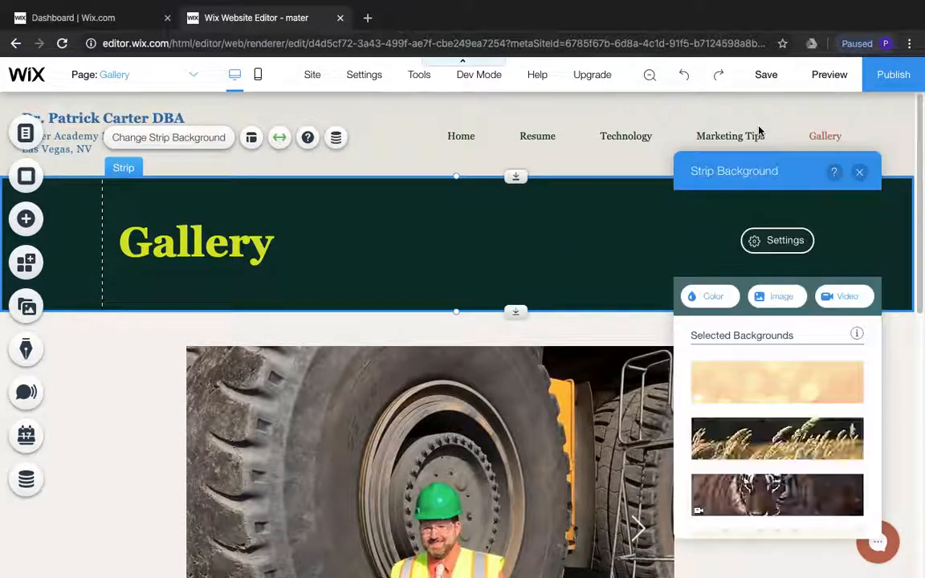
pyautogui.click(858, 463)
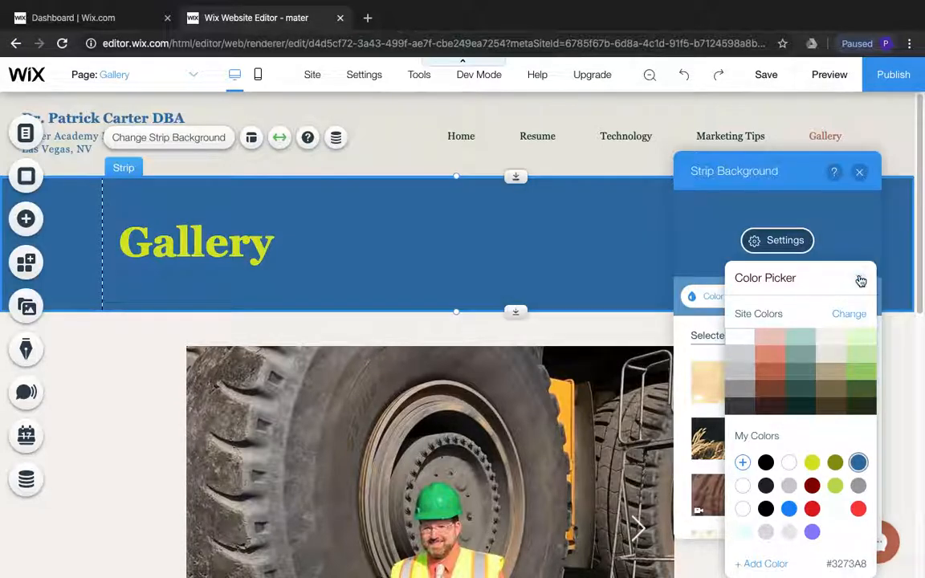
pyautogui.click(859, 278)
pyautogui.click(859, 171)
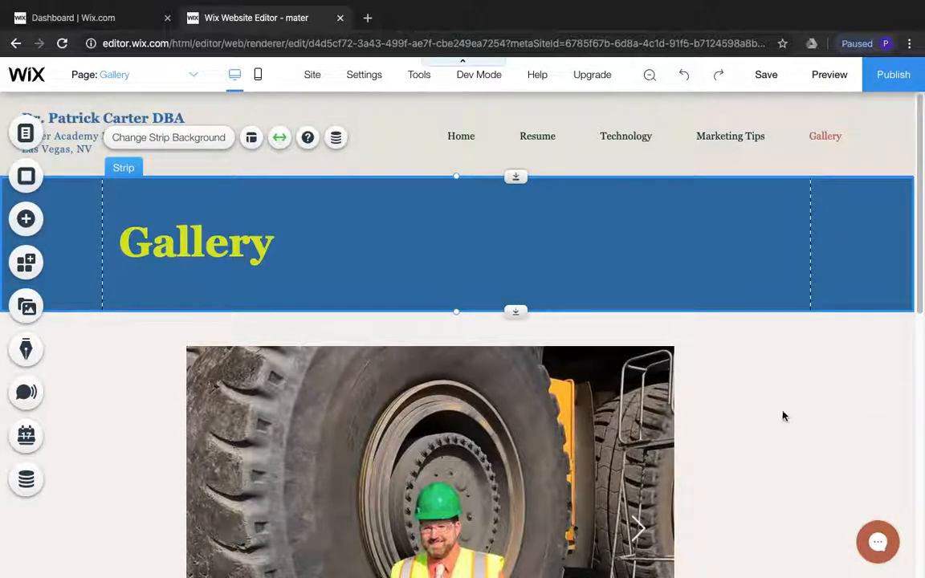
# Check the rest of the Gallery page, then save the site without publishing it
pyautogui.scroll(-9, 781, 416)
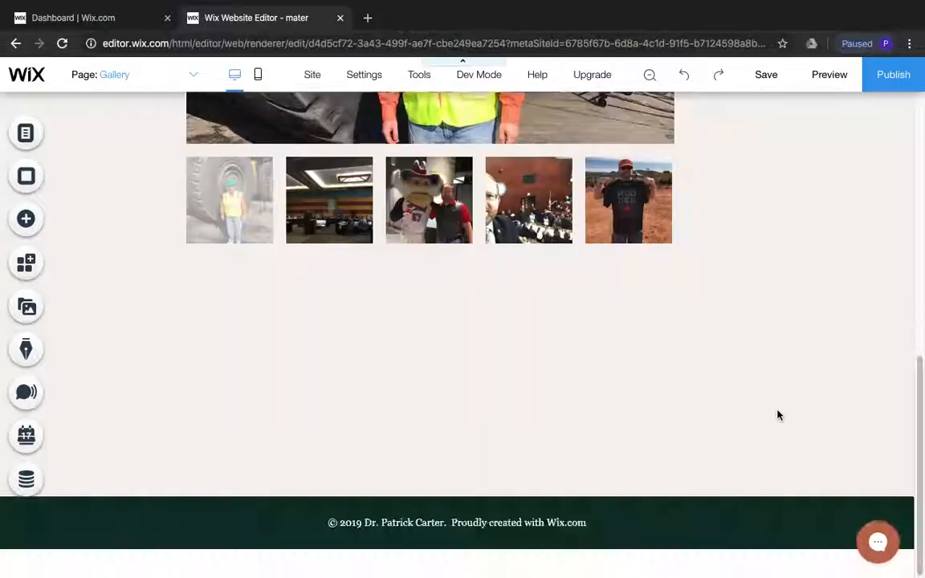
pyautogui.scroll(9, 777, 414)
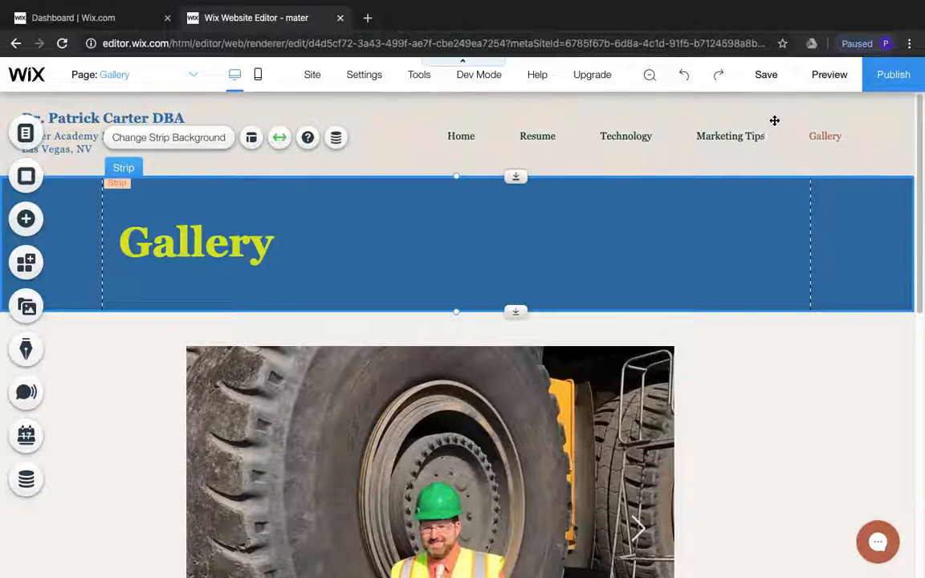
pyautogui.click(764, 80)
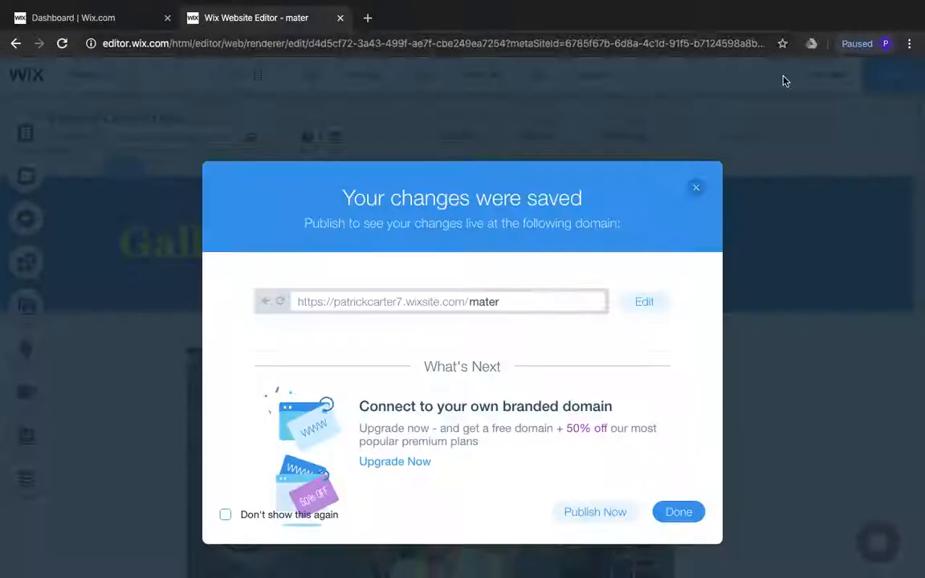
pyautogui.click(665, 513)
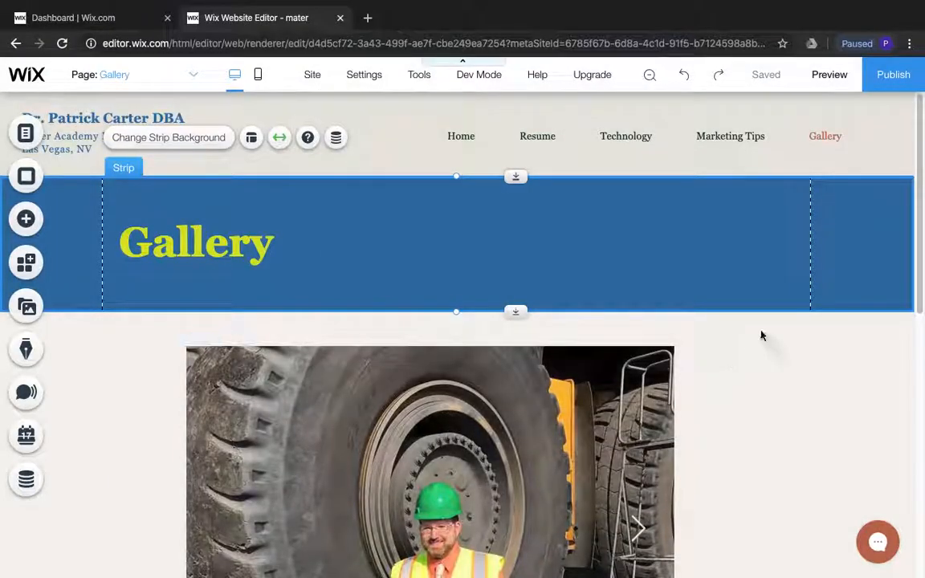